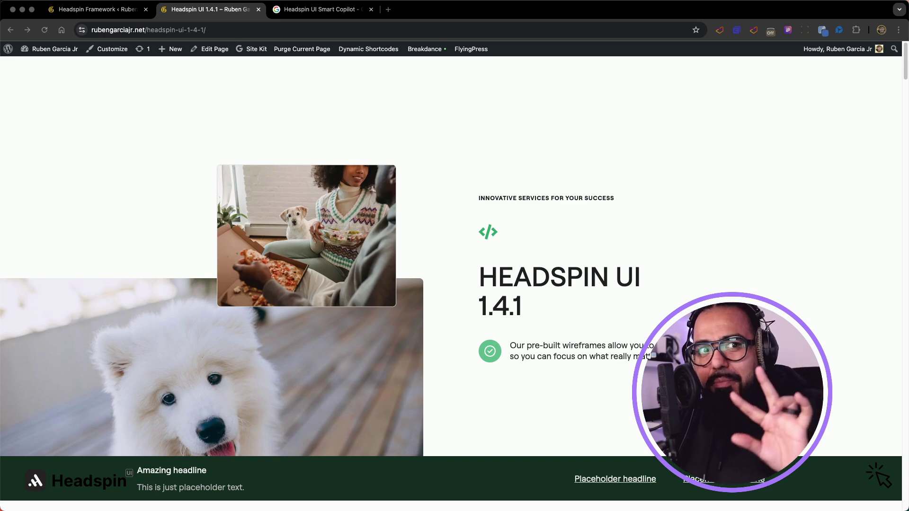
# Step: Close the Headspin UI Smart Copilot page and return to the Headspin UI 1.4.1 demo page
pyautogui.click(111, 13)
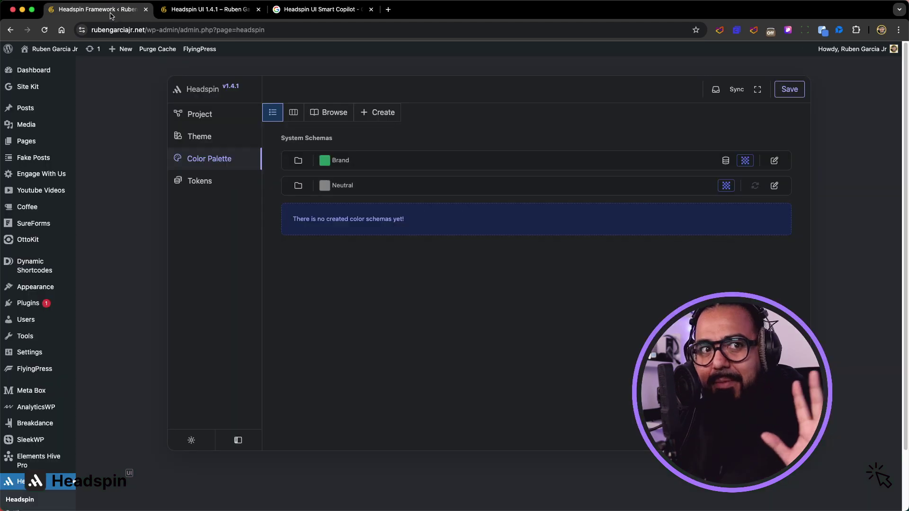
pyautogui.click(209, 12)
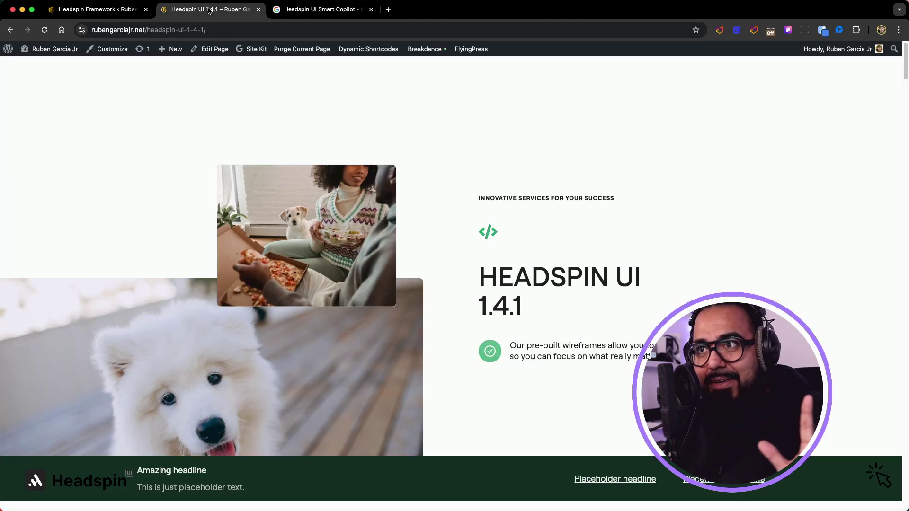
pyautogui.click(372, 9)
# Step: Examine the Headspin UI 1.4.1 page from the hero section through the Theme Setting cards to the heading and text samples
pyautogui.scroll(-1, 430, 171)
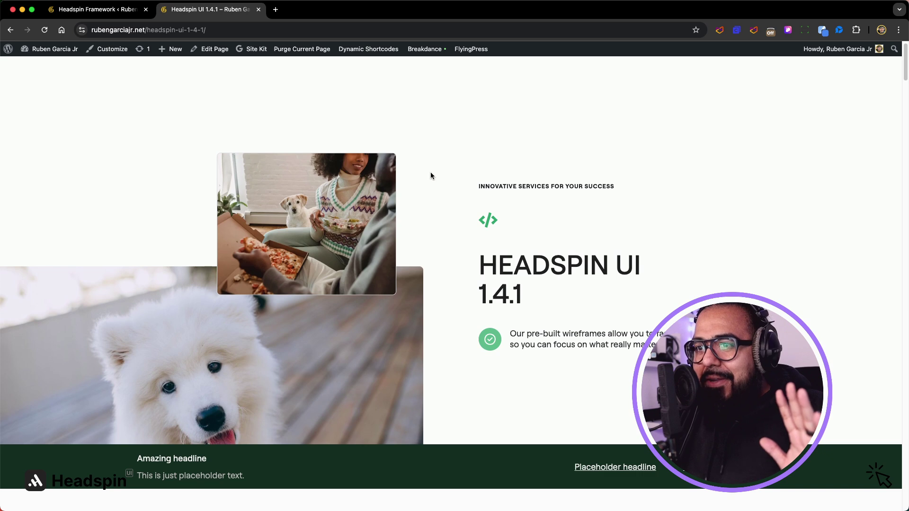
pyautogui.scroll(1, 430, 172)
pyautogui.scroll(-3, 431, 175)
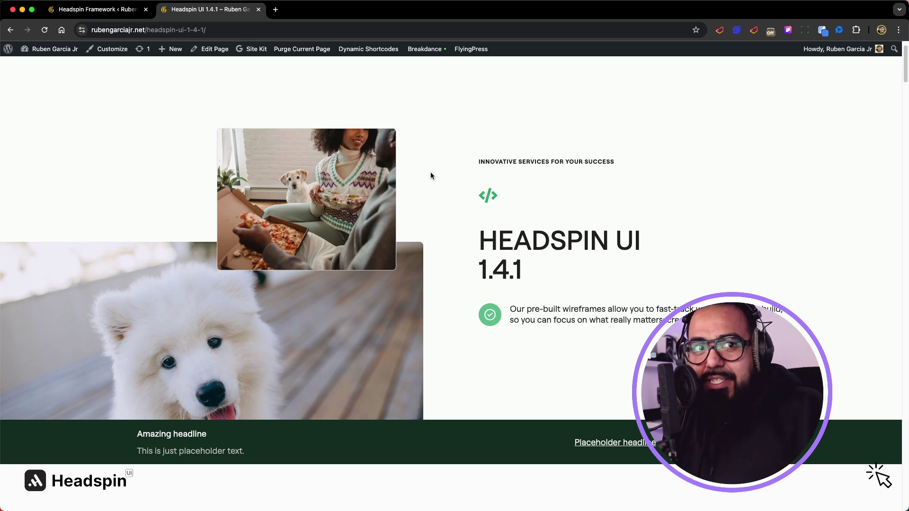
pyautogui.scroll(-2, 431, 175)
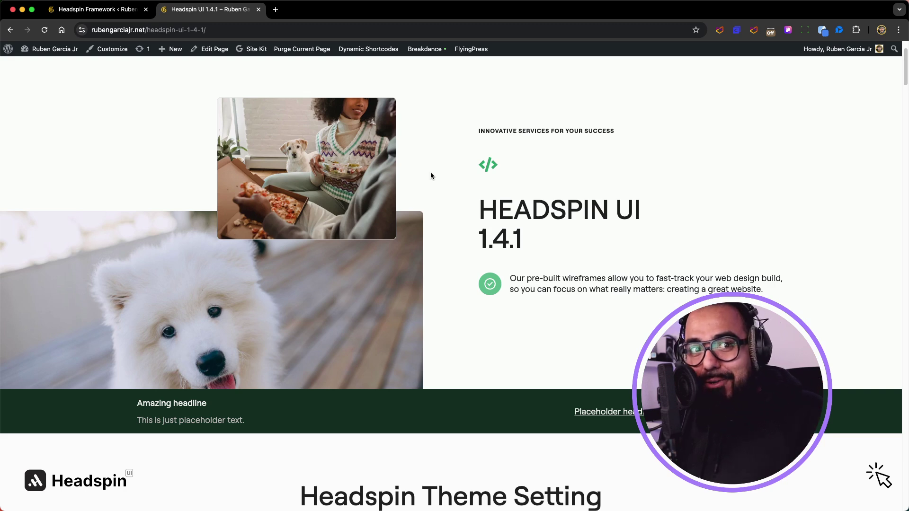
pyautogui.scroll(-1, 430, 173)
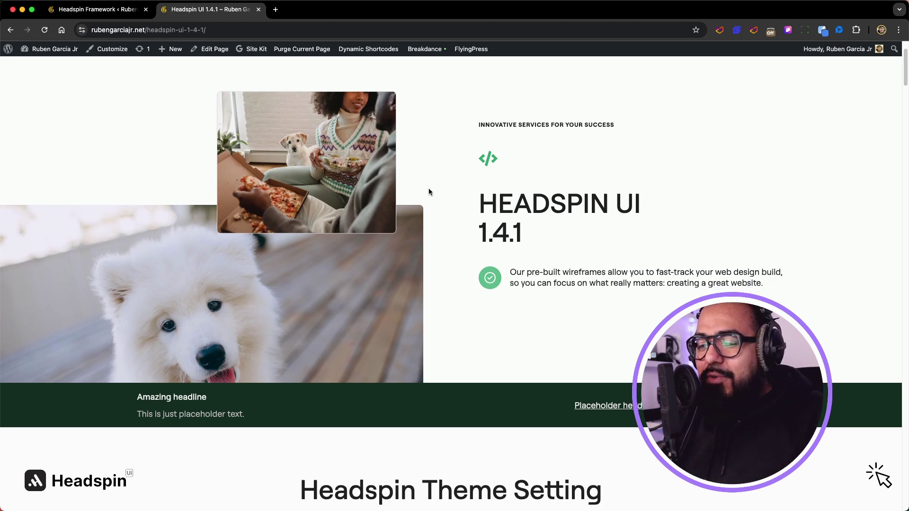
pyautogui.scroll(3, 520, 254)
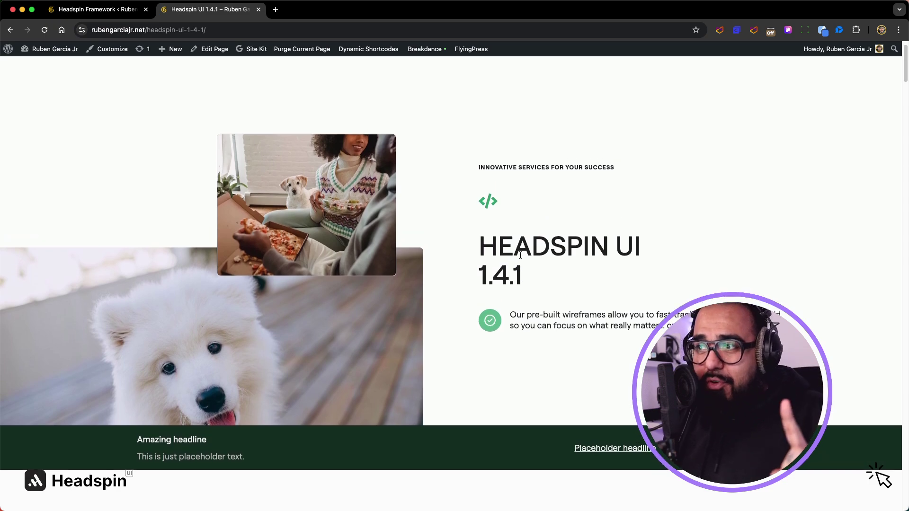
pyautogui.scroll(-10, 521, 255)
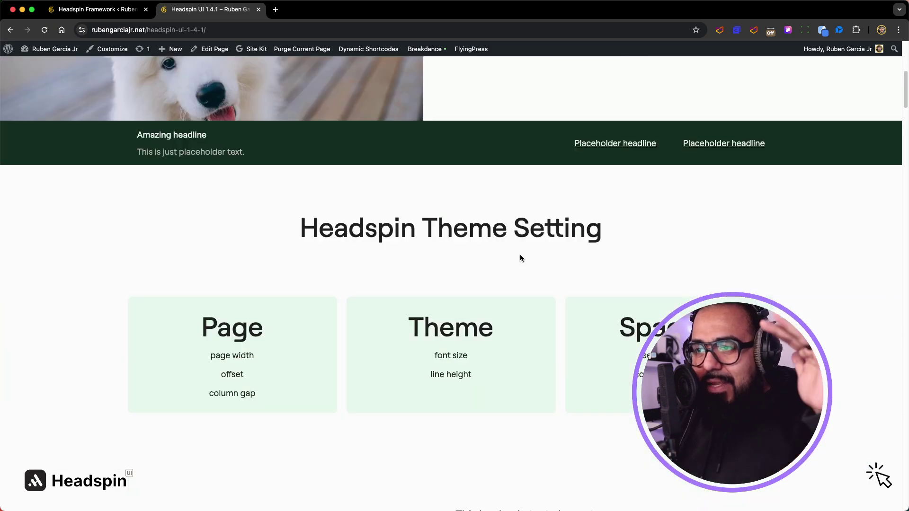
pyautogui.scroll(-3, 520, 256)
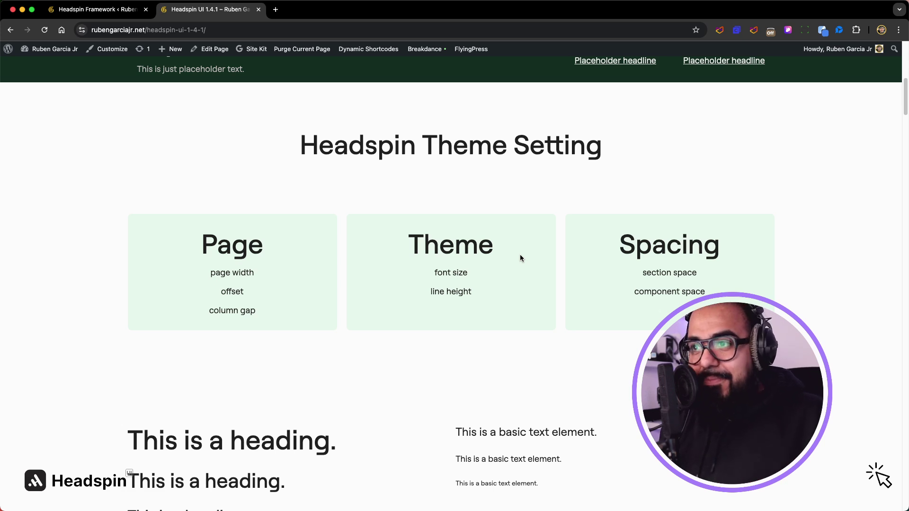
pyautogui.scroll(-1, 524, 252)
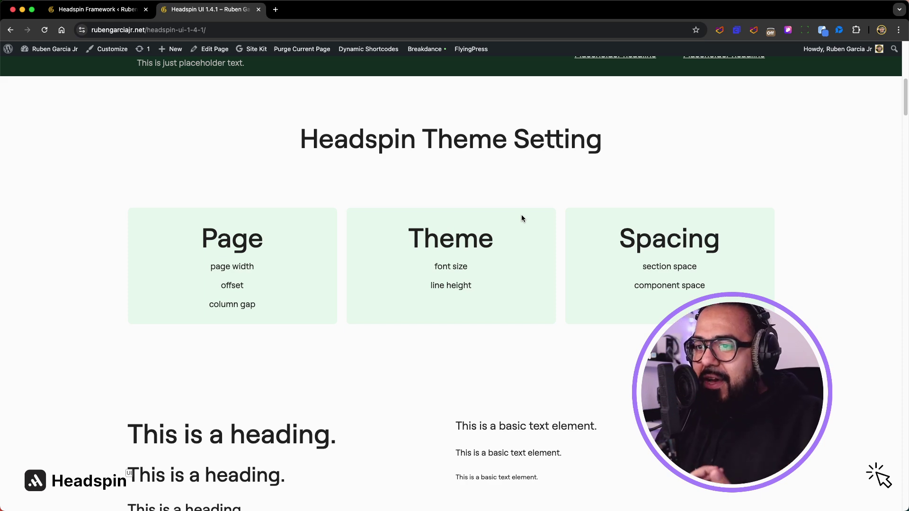
pyautogui.scroll(-4, 550, 295)
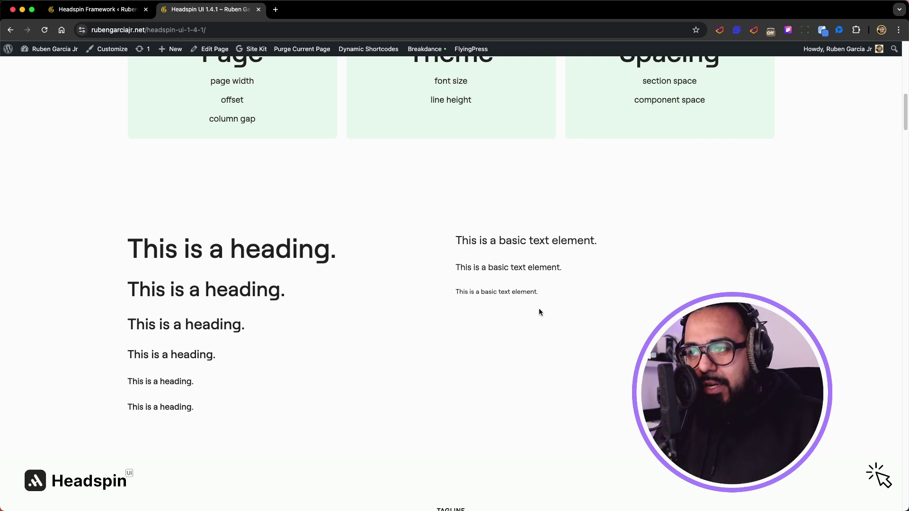
pyautogui.scroll(5, 540, 312)
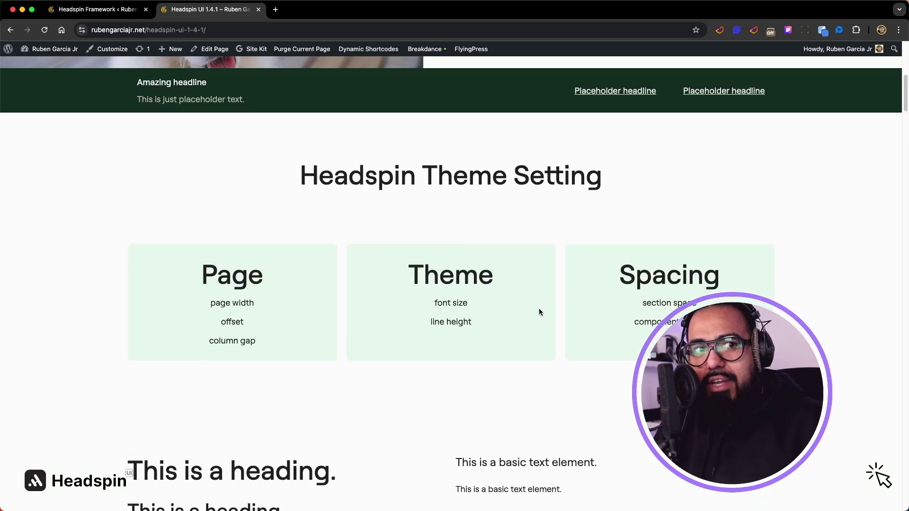
pyautogui.scroll(1, 538, 312)
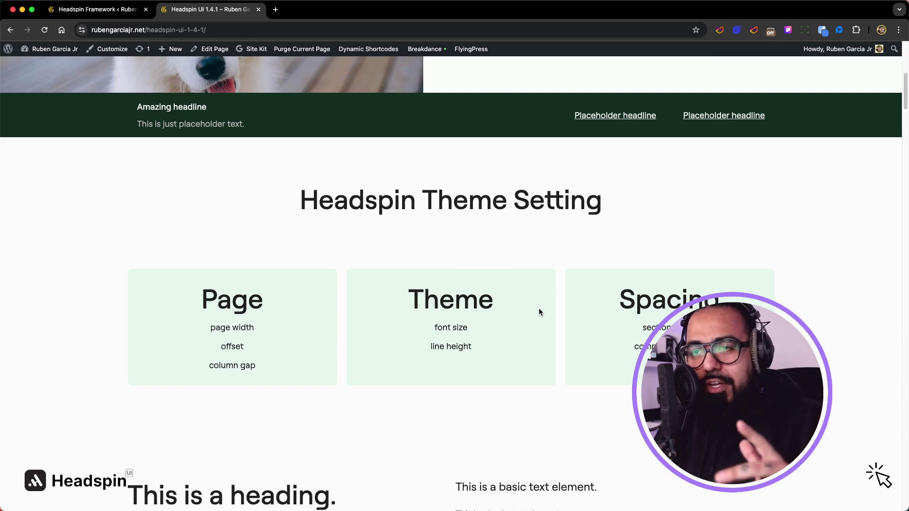
pyautogui.scroll(-4, 538, 310)
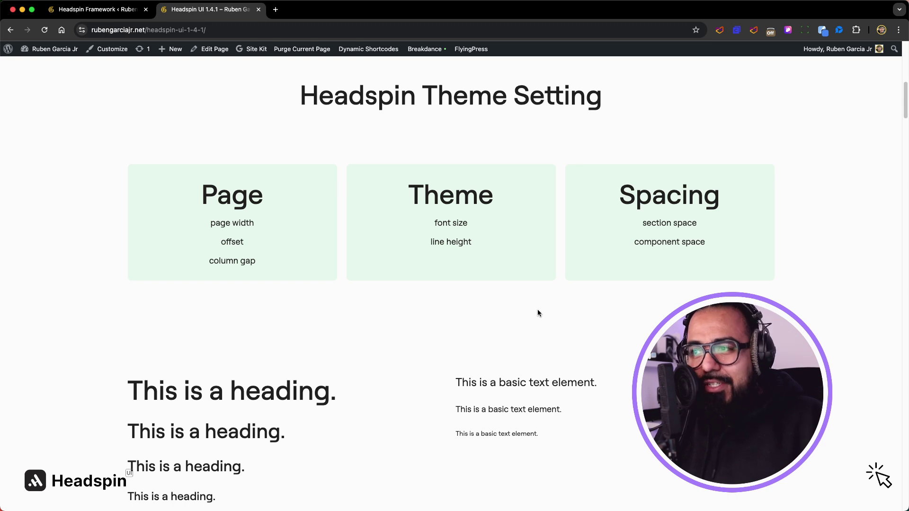
pyautogui.scroll(1, 538, 312)
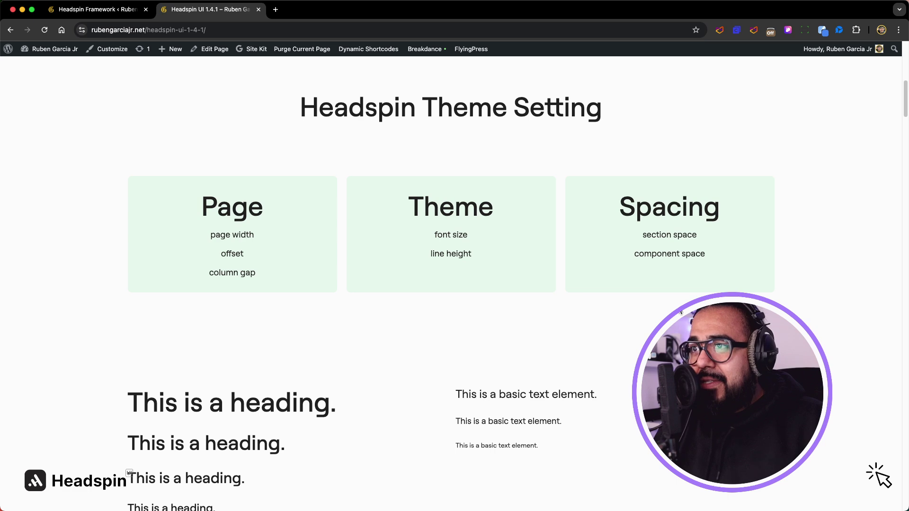
pyautogui.scroll(1, 668, 256)
pyautogui.scroll(2, 683, 264)
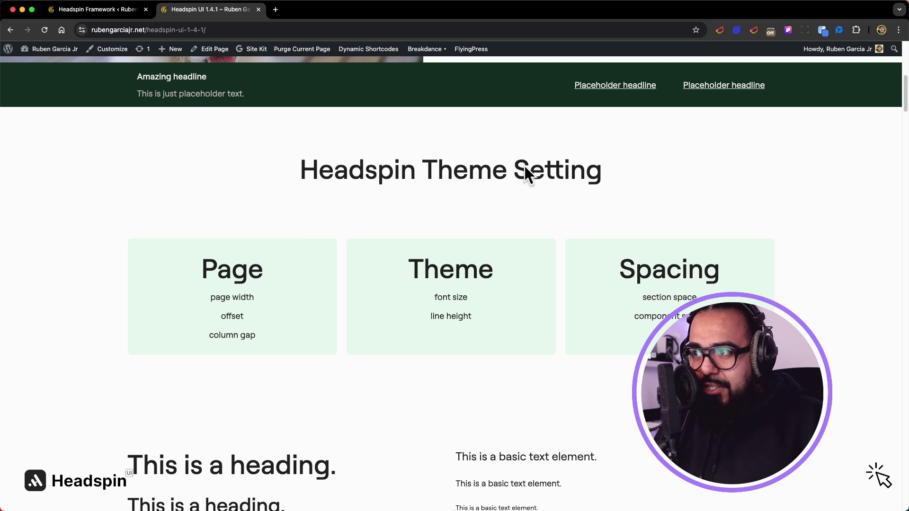
pyautogui.scroll(-3, 523, 171)
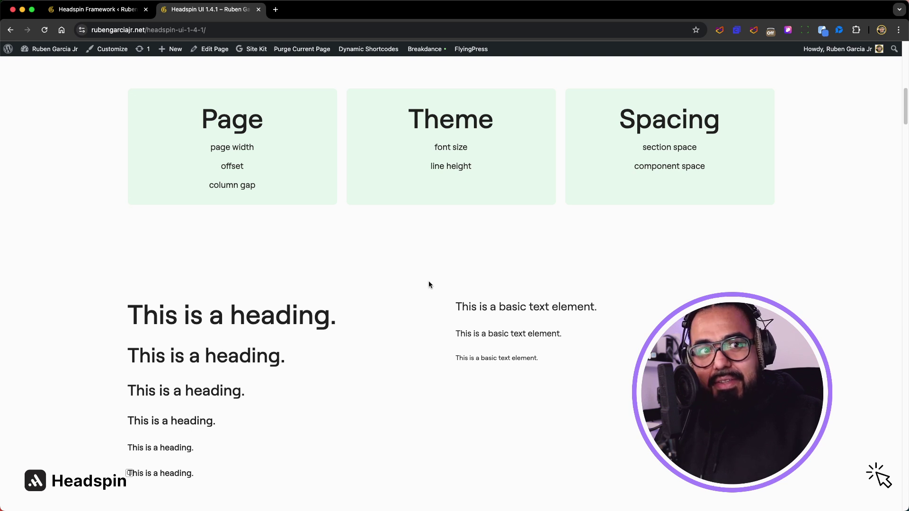
pyautogui.scroll(1, 606, 269)
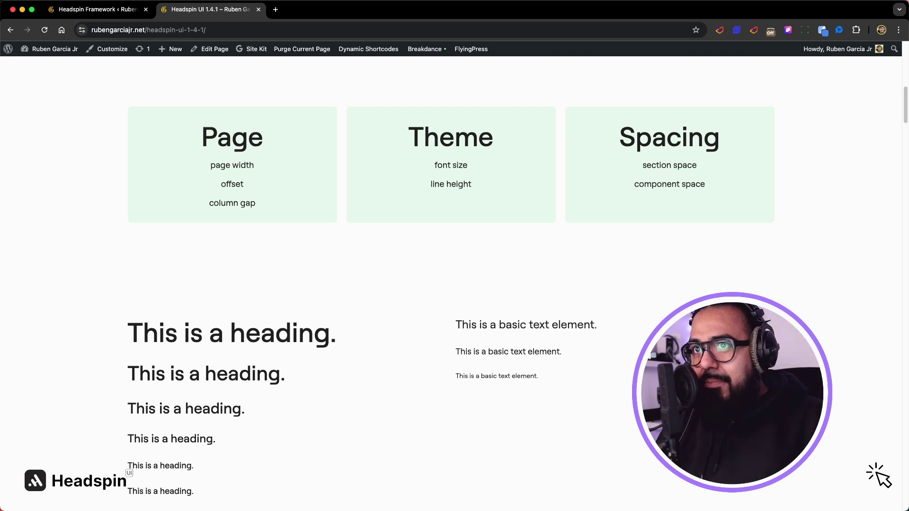
# Step: Open the Theme settings of the Headspin Framework and compare them with the demo page
pyautogui.click(114, 12)
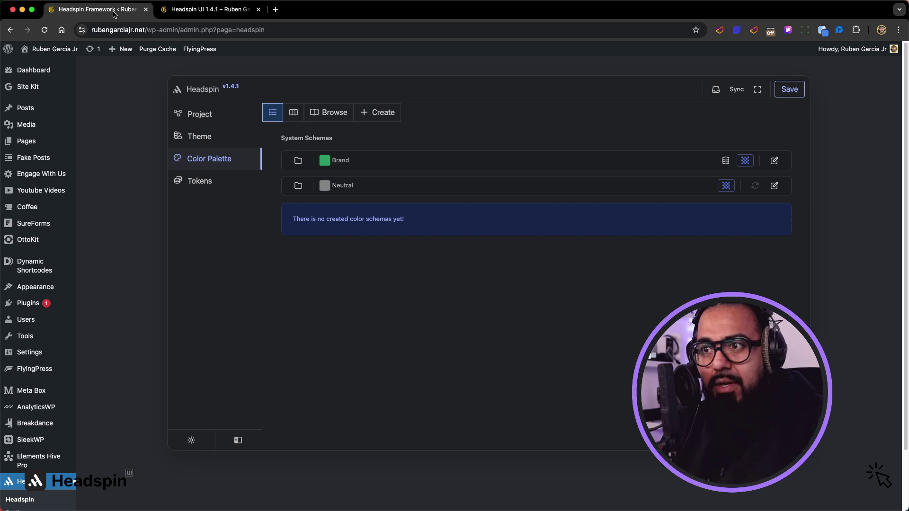
pyautogui.click(209, 136)
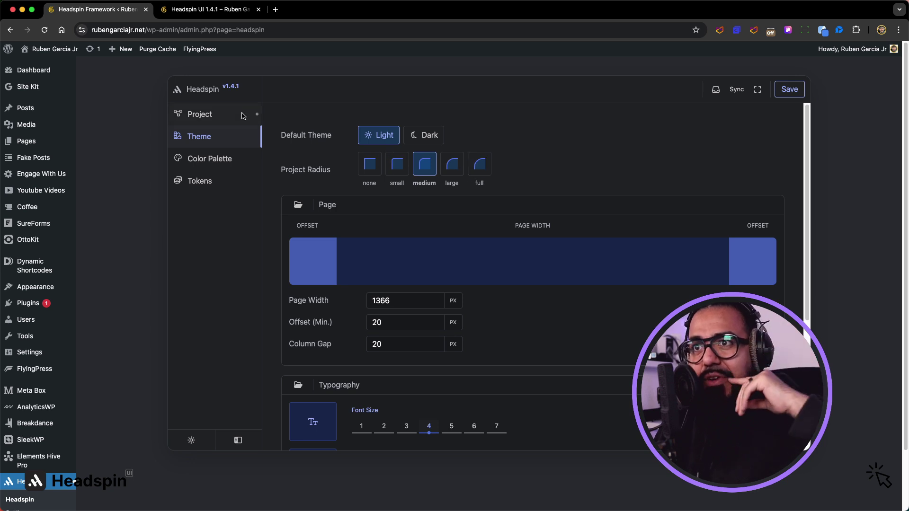
pyautogui.click(211, 9)
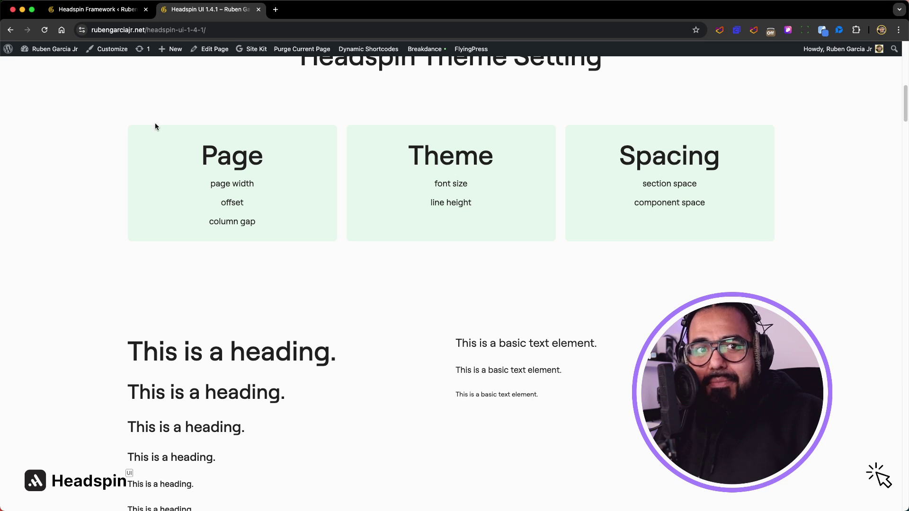
pyautogui.click(135, 10)
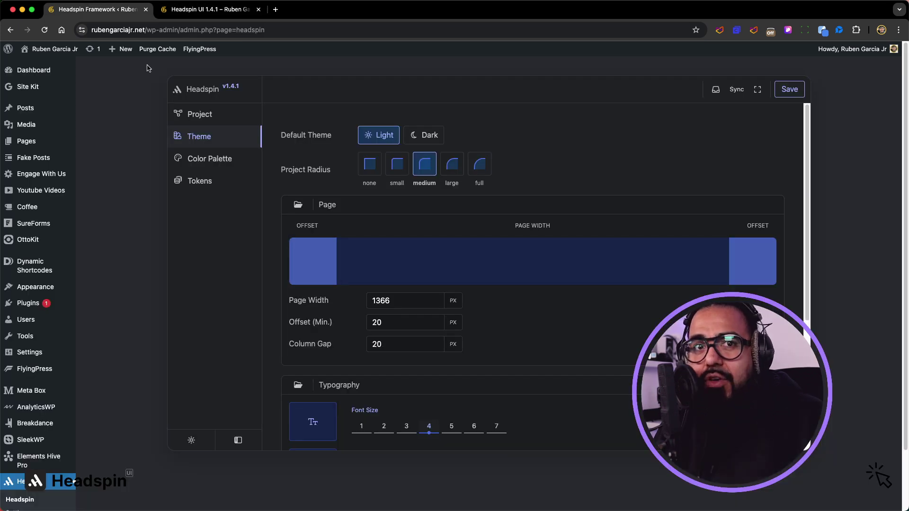
# Step: Set the project radius to none, save the Headspin settings and check the demo page
pyautogui.click(378, 172)
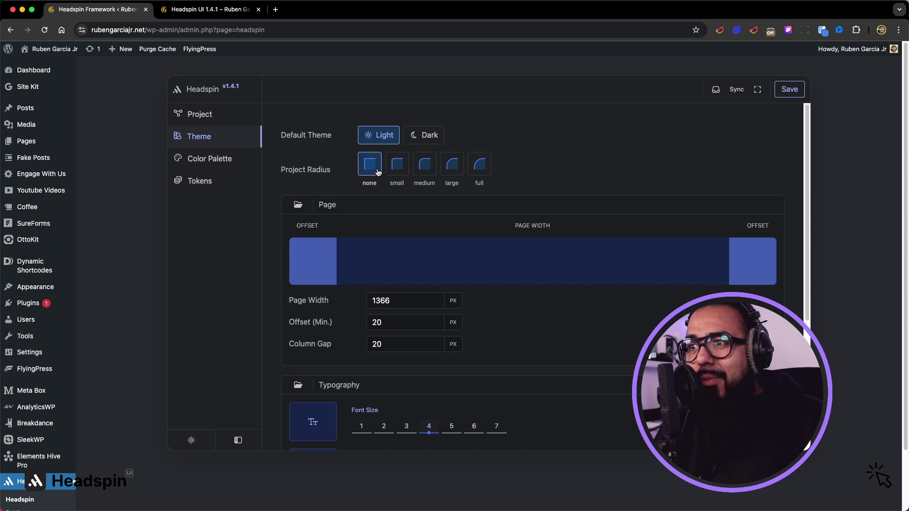
pyautogui.click(790, 92)
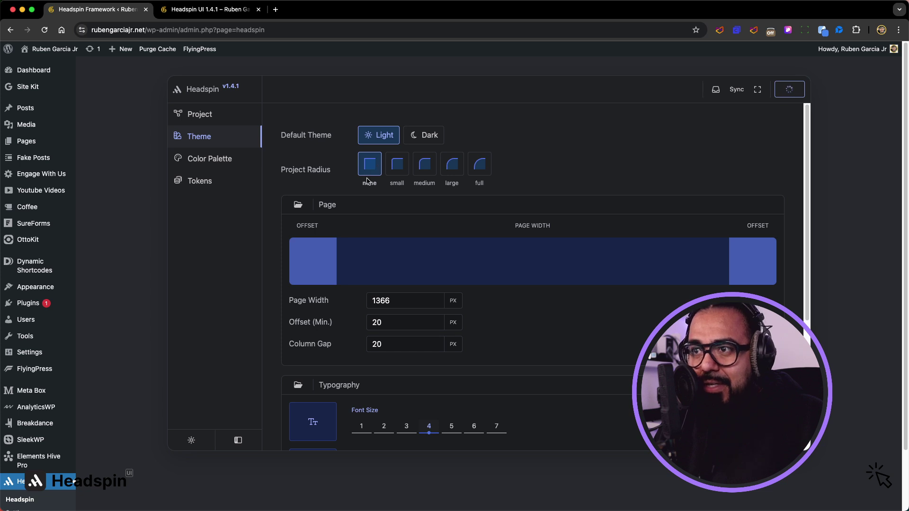
pyautogui.click(207, 10)
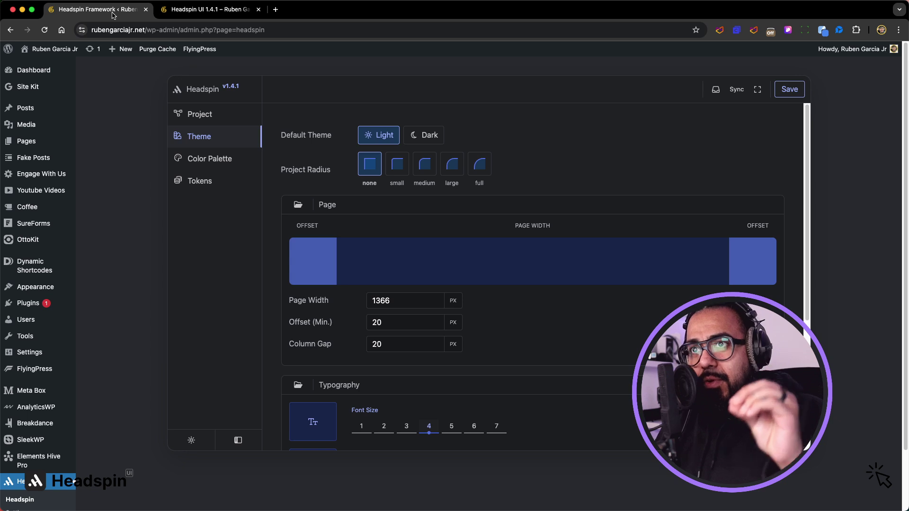
pyautogui.click(95, 9)
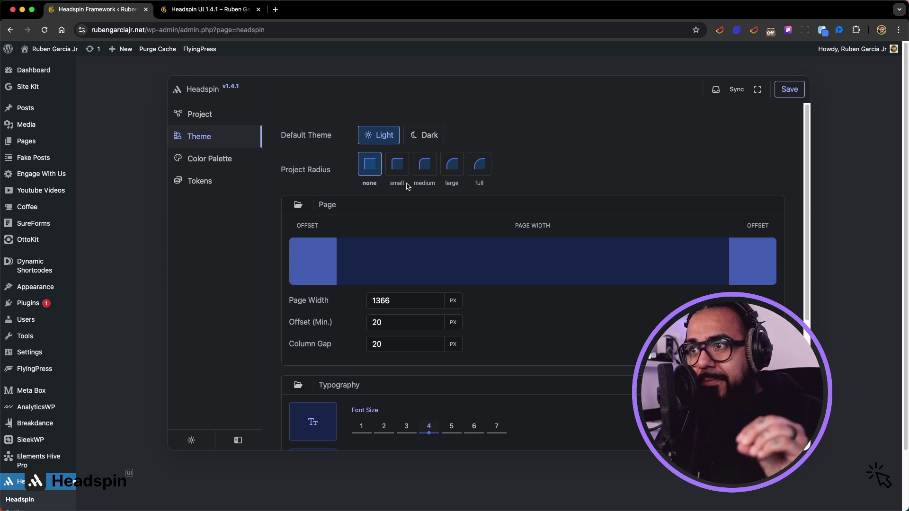
# Step: Set the project radius to medium, save the settings and inspect the card corners on the demo page
pyautogui.click(422, 173)
pyautogui.click(799, 92)
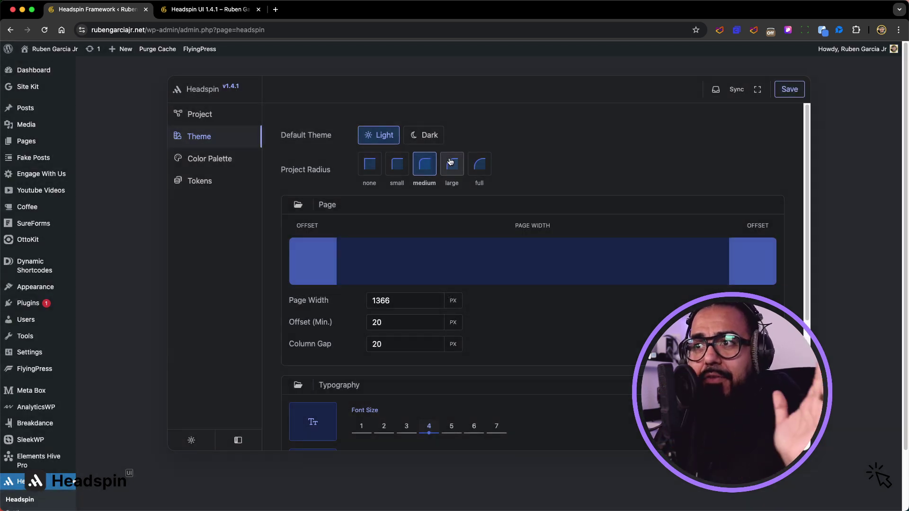
pyautogui.click(211, 10)
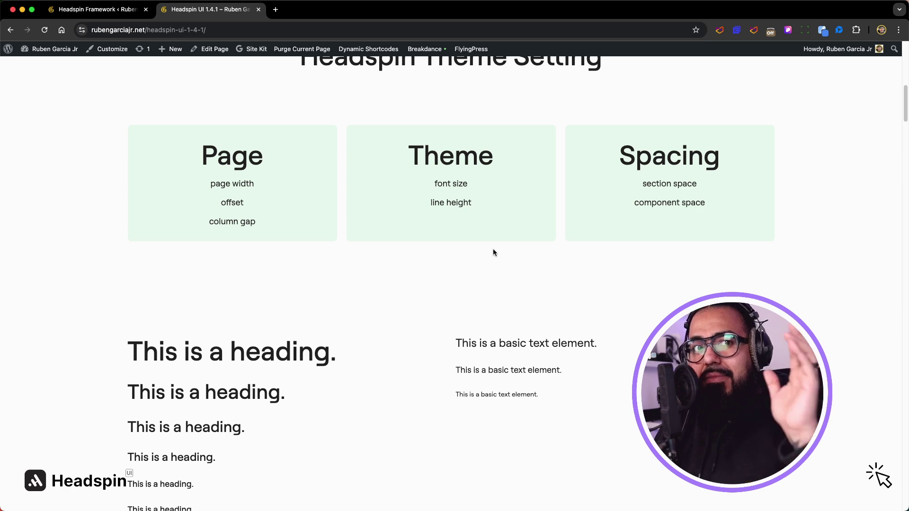
pyautogui.scroll(-1, 359, 179)
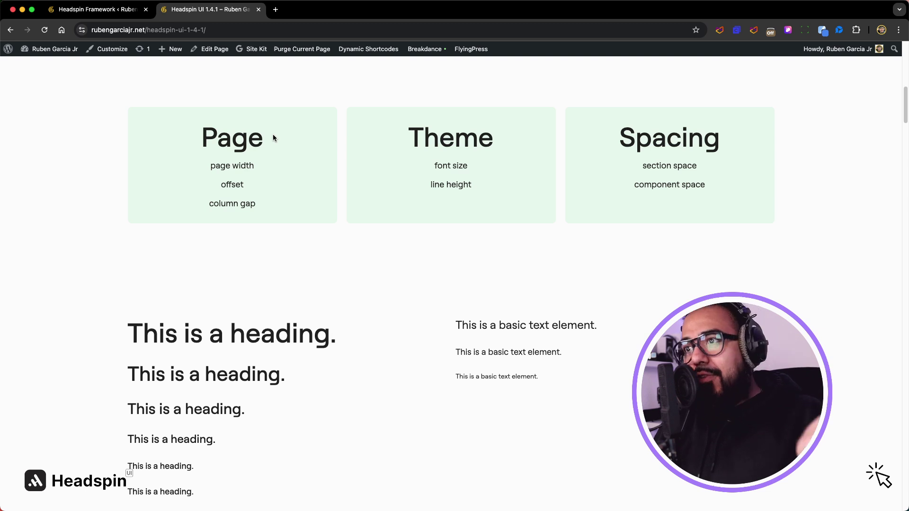
pyautogui.scroll(-1, 185, 131)
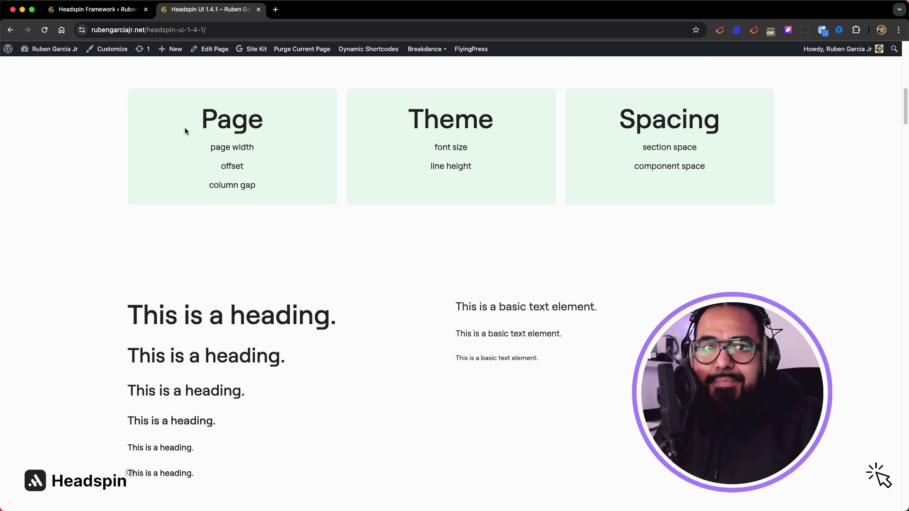
pyautogui.scroll(3, 192, 147)
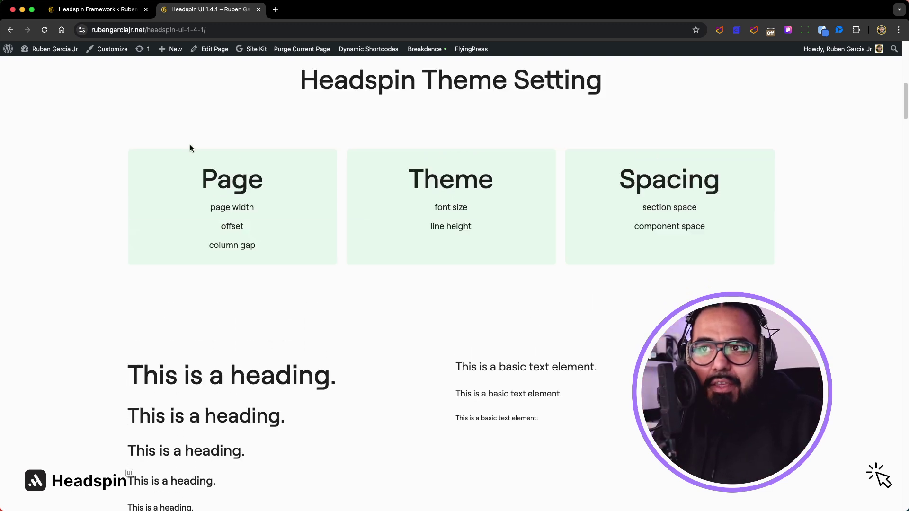
# Step: Set the project radius to full, save the settings and view the Page, Theme and Spacing cards on the demo page
pyautogui.click(97, 9)
pyautogui.click(451, 165)
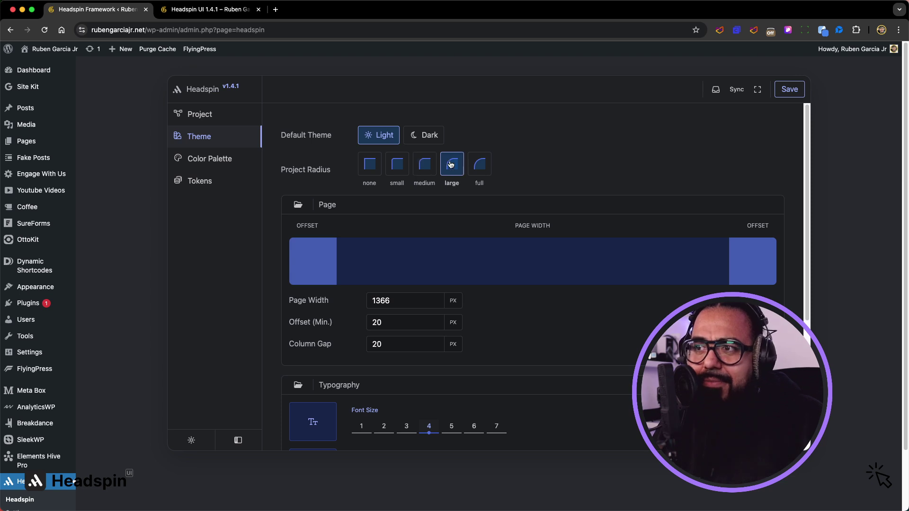
pyautogui.click(480, 164)
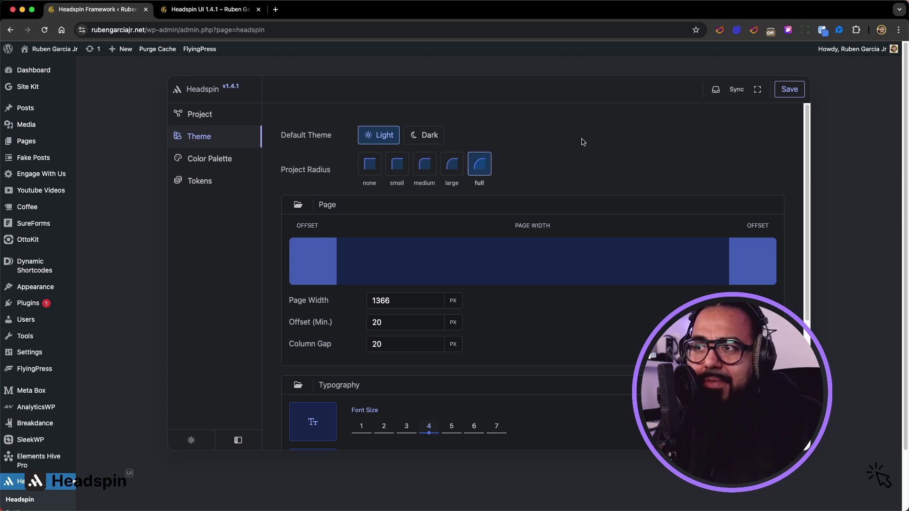
pyautogui.click(801, 93)
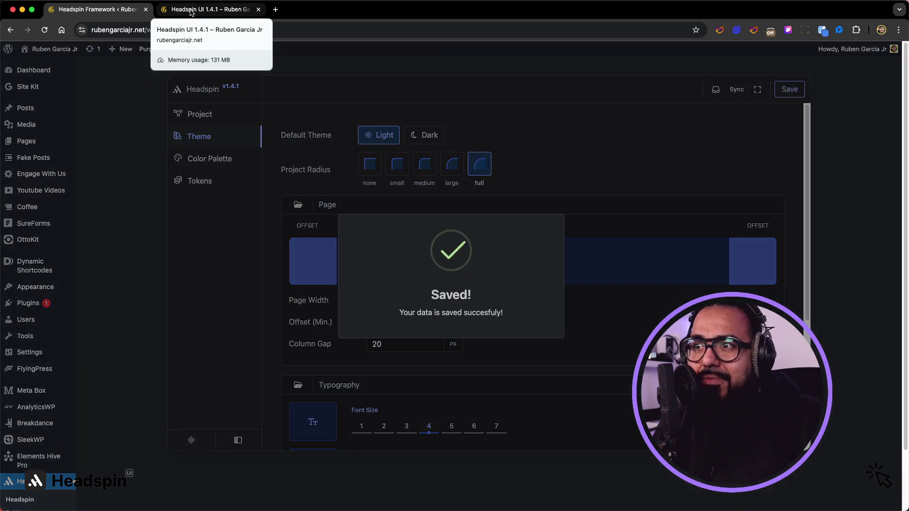
pyautogui.click(191, 13)
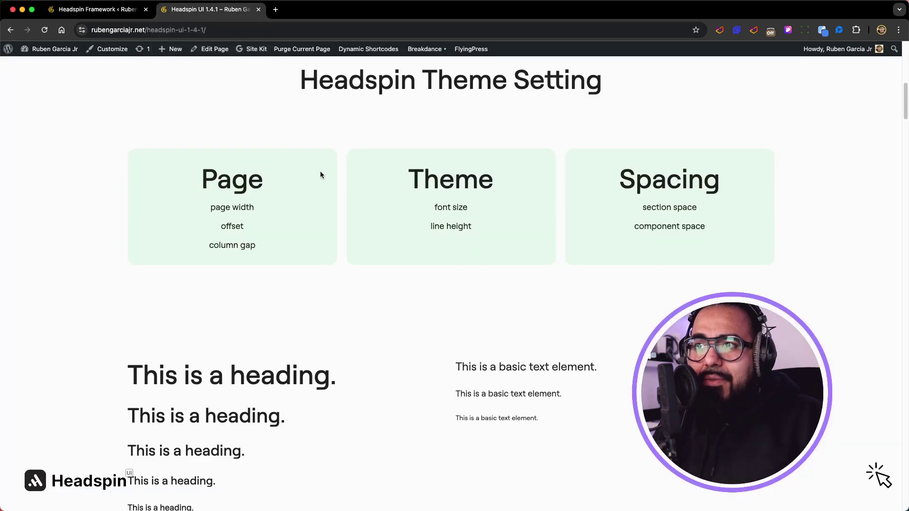
# Step: Return to the Headspin settings, set the project radius to medium and save the change
pyautogui.click(100, 11)
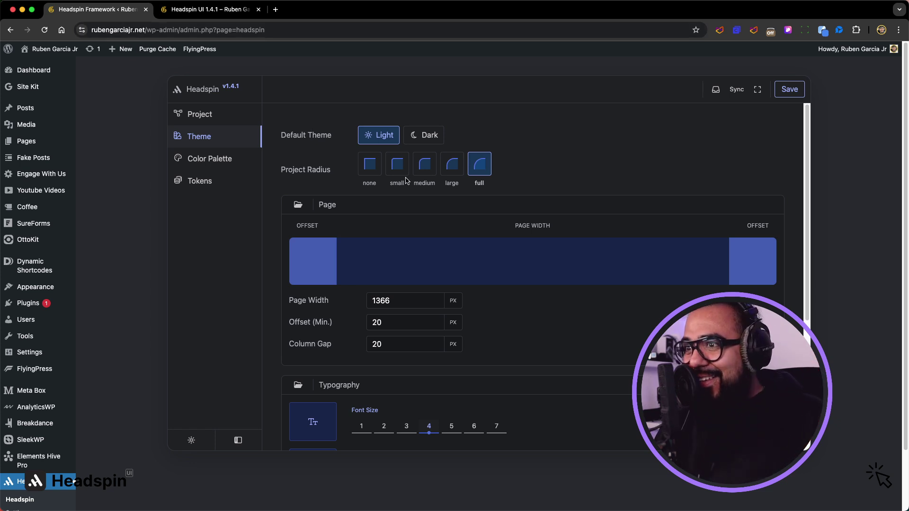
pyautogui.click(426, 170)
pyautogui.click(789, 89)
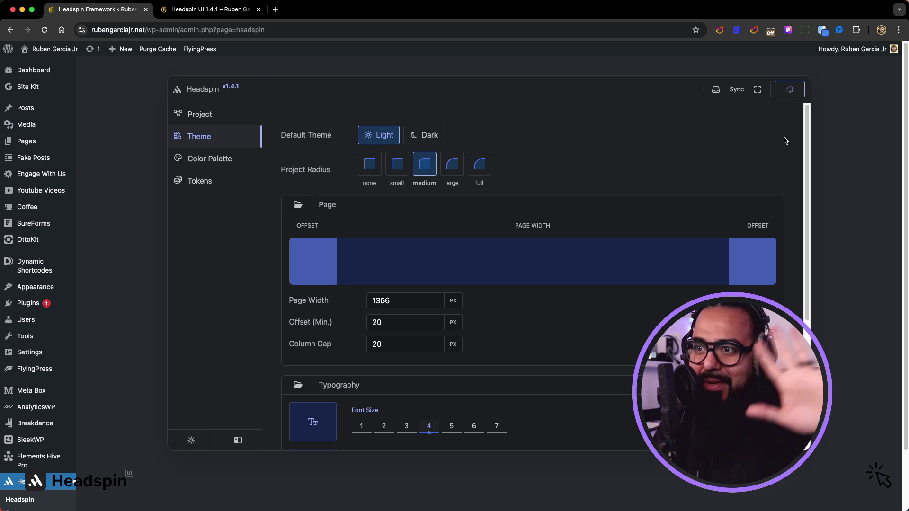
# Step: Set the page width to 800 px in the Page settings and save
pyautogui.scroll(-3, 784, 138)
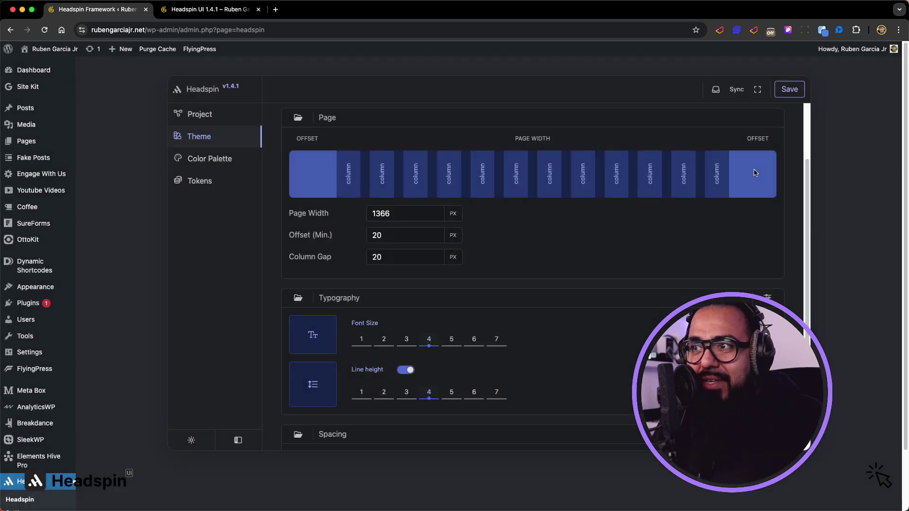
pyautogui.doubleClick(382, 215)
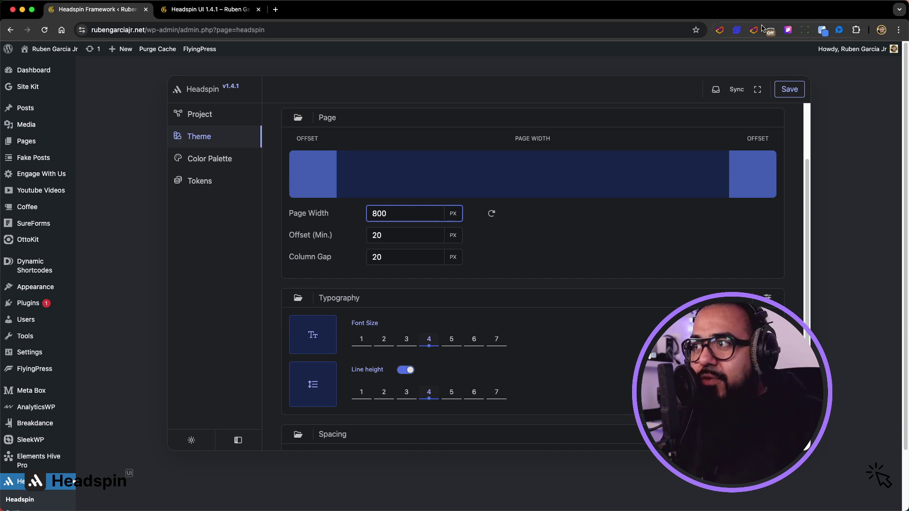
pyautogui.click(789, 85)
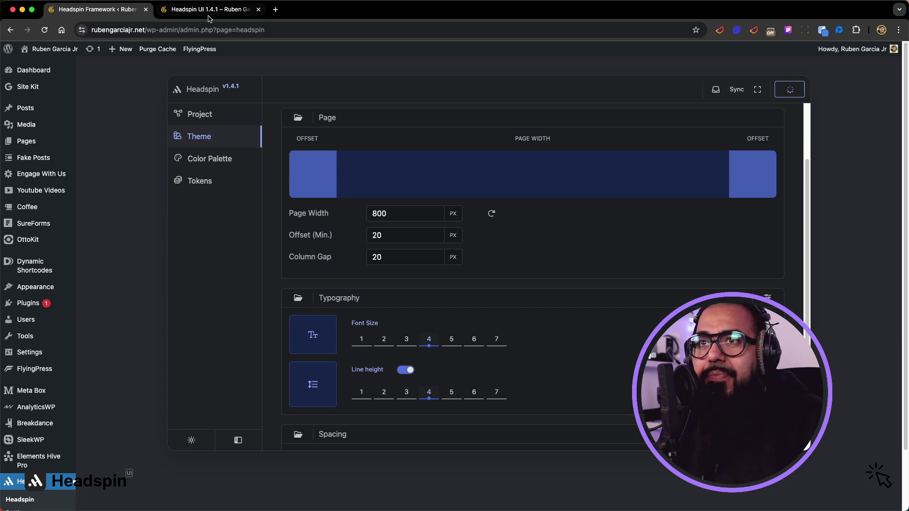
# Step: Examine the demo page's layout at the new page width, from the hero section through the cards and headings to the brand colors
pyautogui.click(207, 9)
pyautogui.scroll(-6, 425, 176)
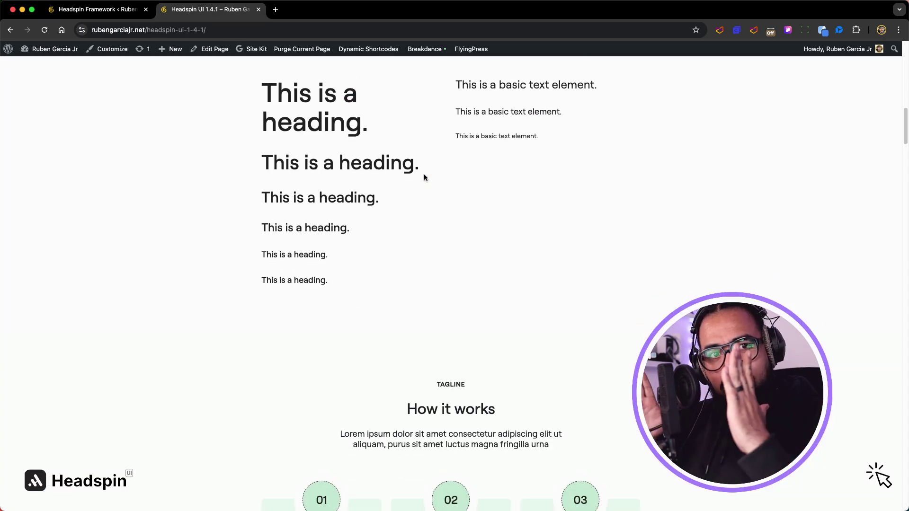
pyautogui.scroll(-7, 468, 198)
pyautogui.scroll(-6, 468, 199)
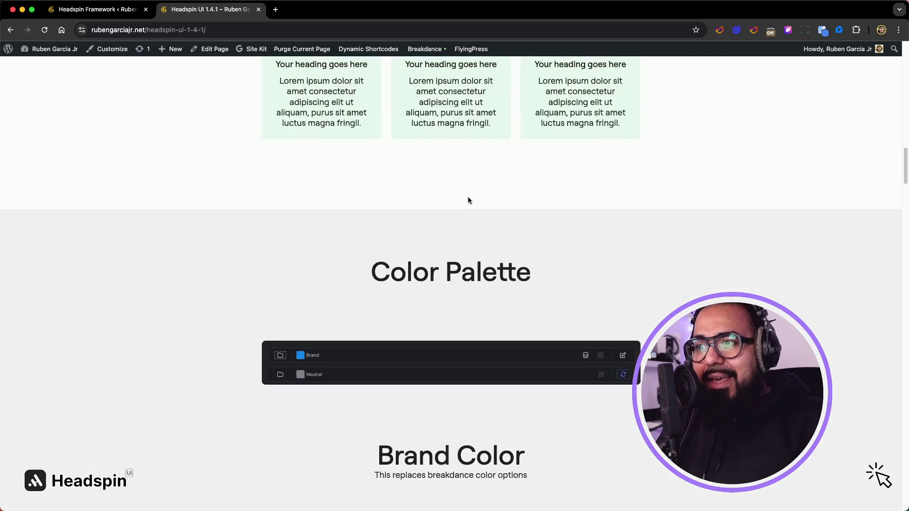
pyautogui.scroll(-5, 473, 356)
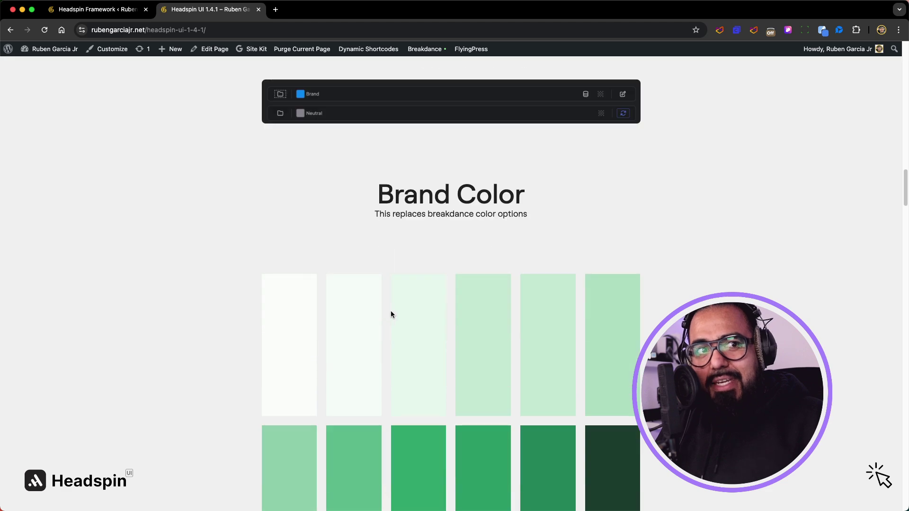
pyautogui.scroll(5, 392, 315)
pyautogui.scroll(20, 393, 314)
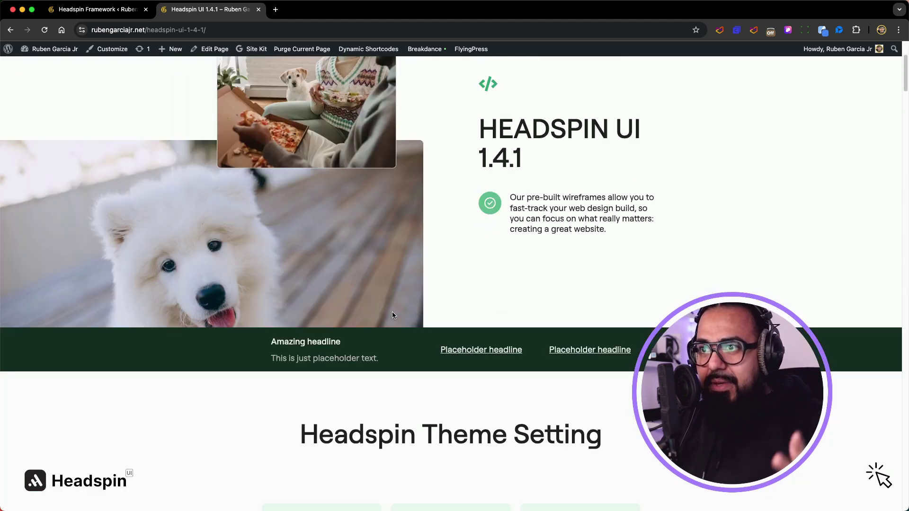
pyautogui.scroll(3, 441, 295)
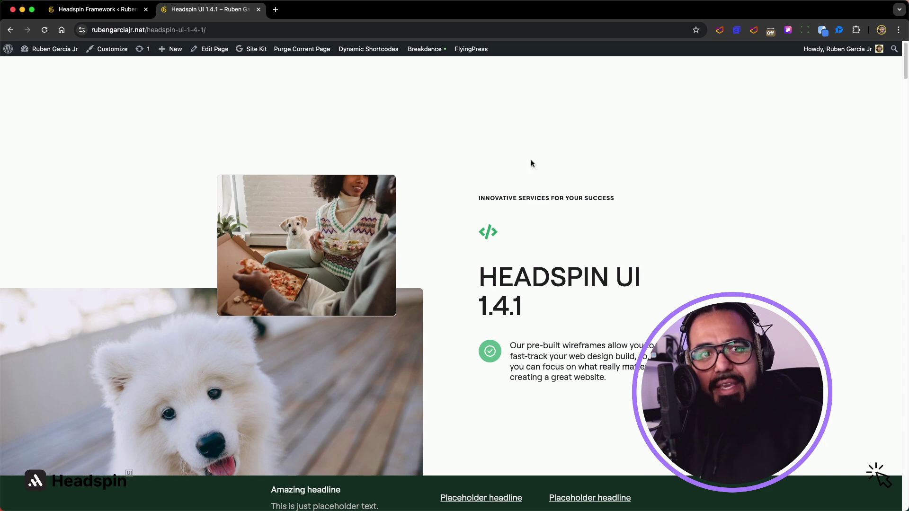
pyautogui.scroll(-10, 532, 163)
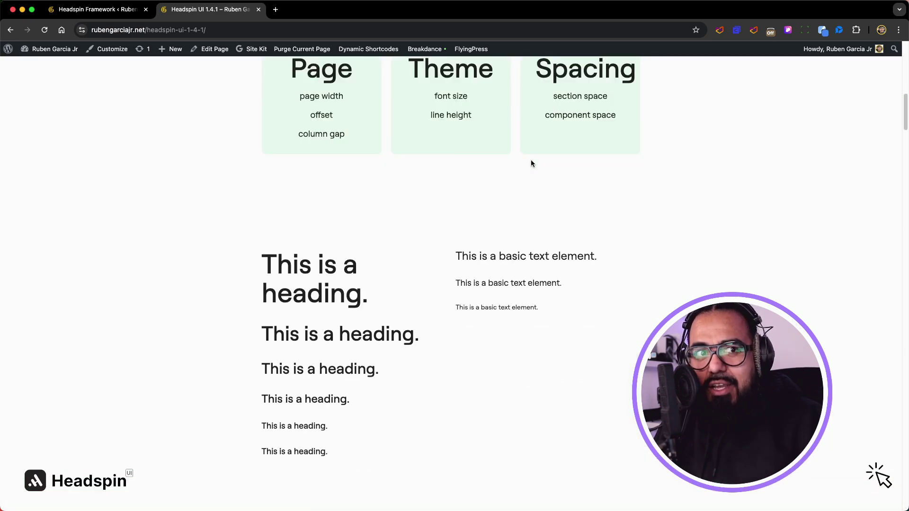
pyautogui.scroll(-10, 532, 163)
pyautogui.scroll(15, 531, 163)
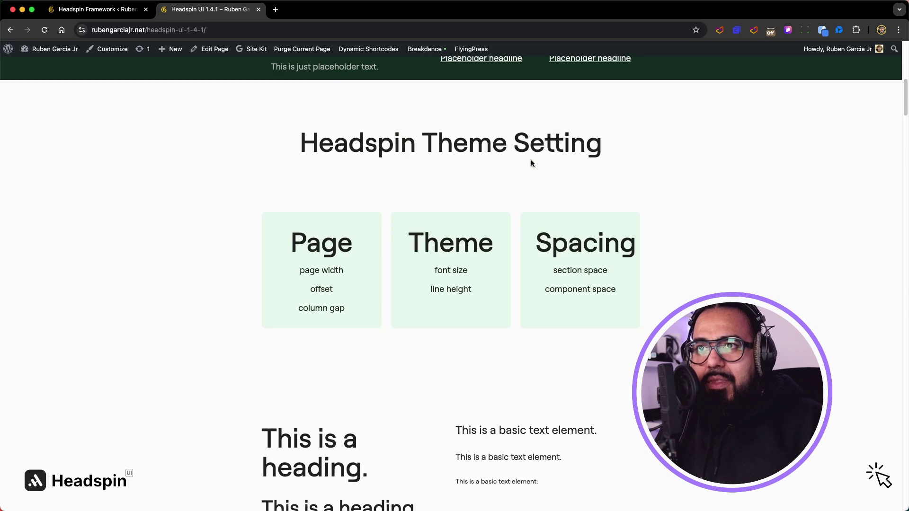
pyautogui.scroll(5, 531, 160)
# Step: Restore the page width to 1366 px, save the settings and compare the page width and offset settings with the demo page
pyautogui.click(97, 9)
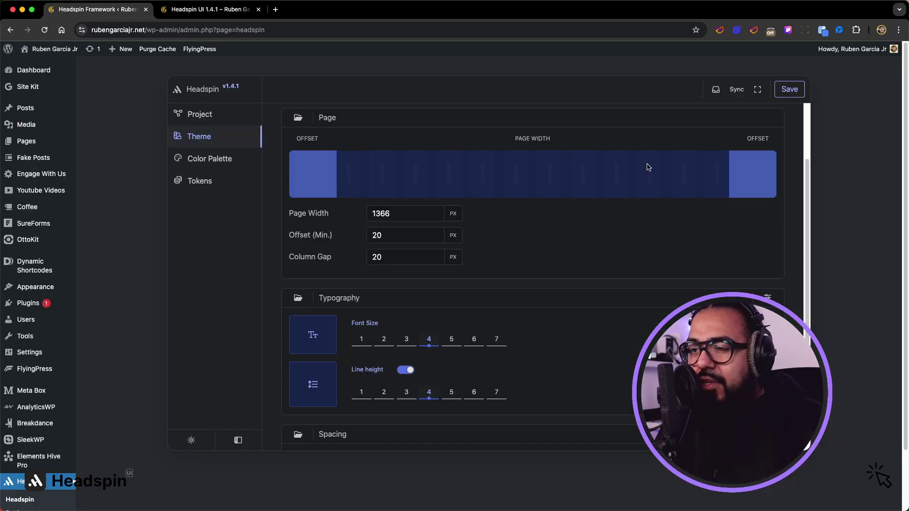
pyautogui.click(796, 91)
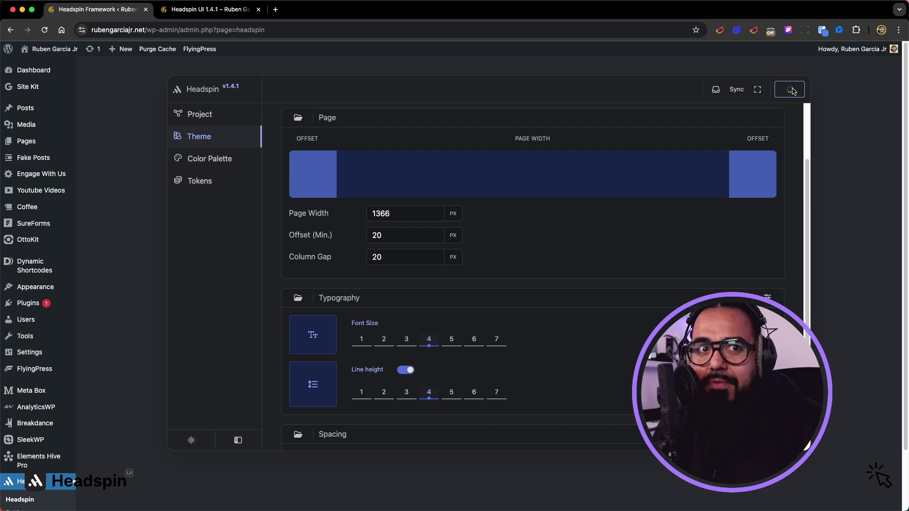
pyautogui.click(204, 9)
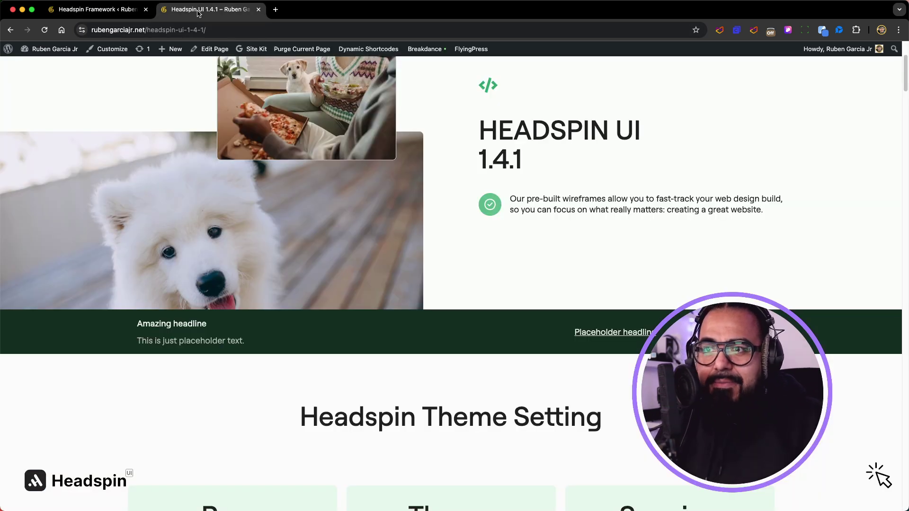
pyautogui.scroll(-5, 339, 150)
pyautogui.scroll(-5, 439, 309)
pyautogui.scroll(8, 438, 309)
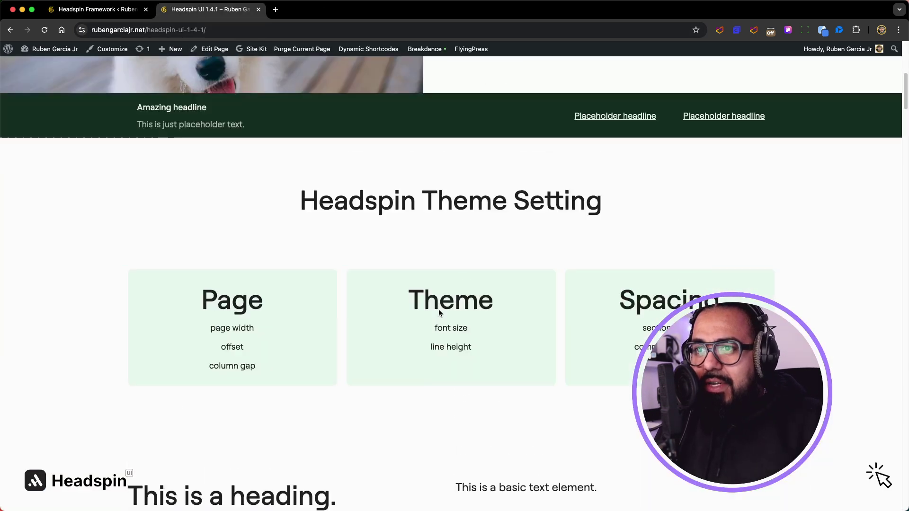
pyautogui.click(92, 9)
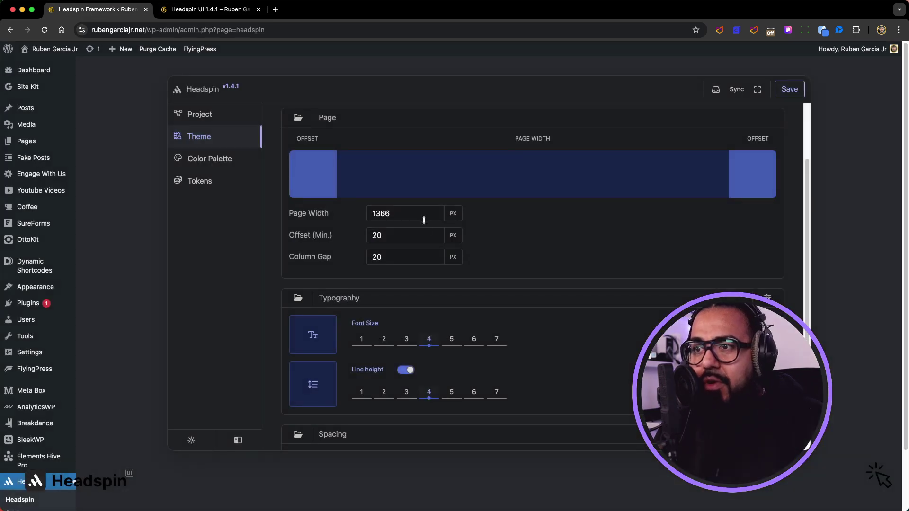
pyautogui.click(294, 179)
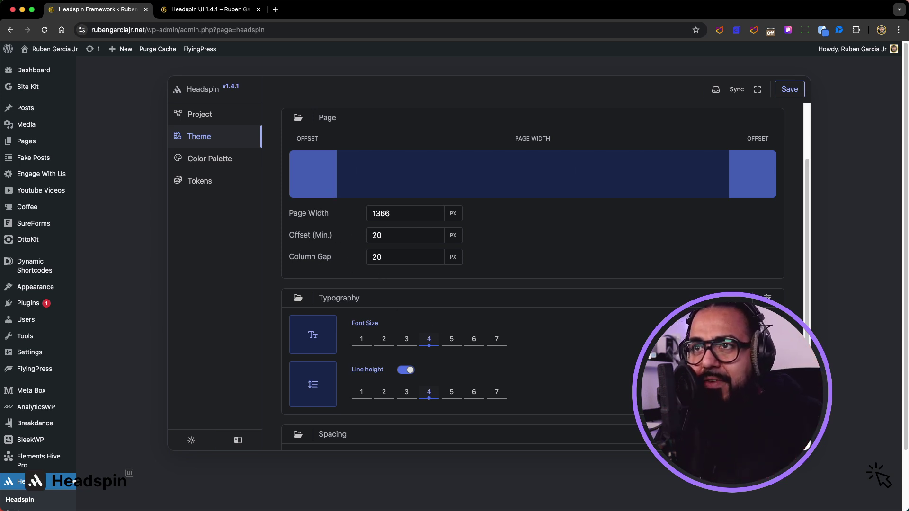
pyautogui.hotkey('ctrl', 'Tab')
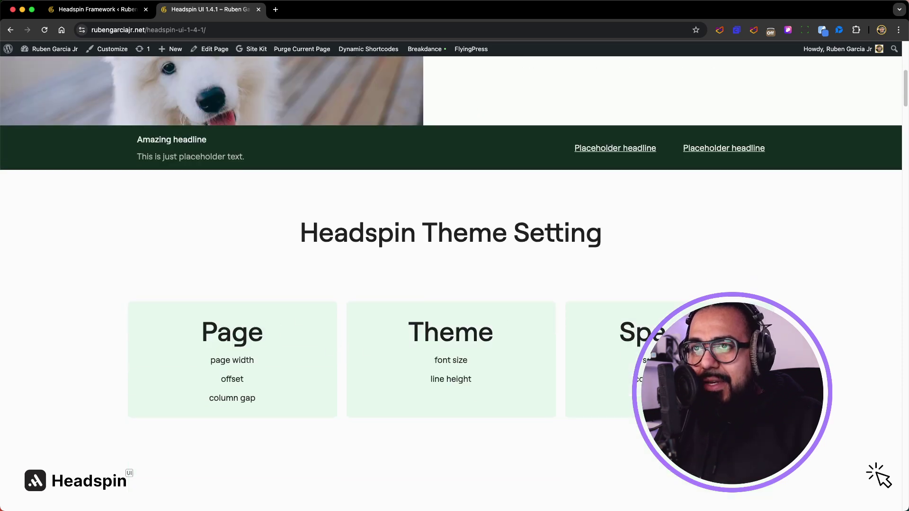
pyautogui.hotkey('ctrl', 'shift', 'Tab')
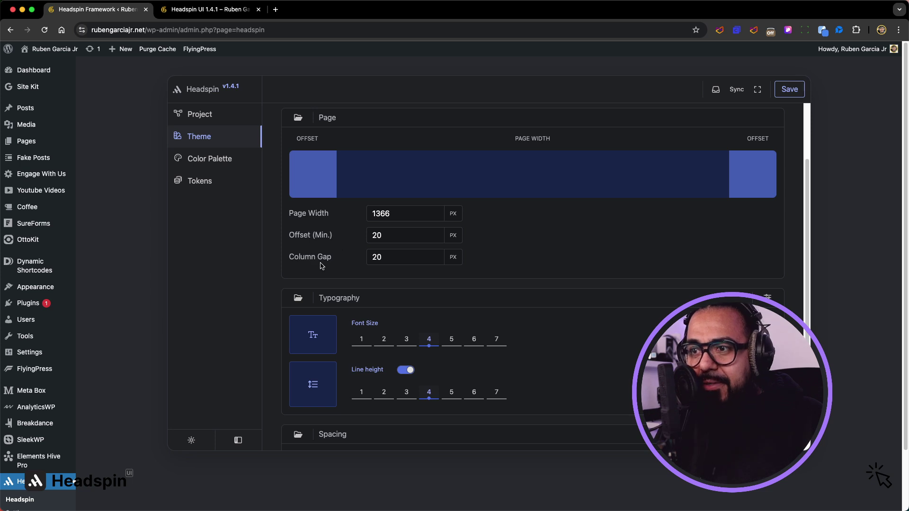
# Step: Set the typography font size to 7, save the settings and view the headings and text elements on the demo page
pyautogui.scroll(-2, 321, 266)
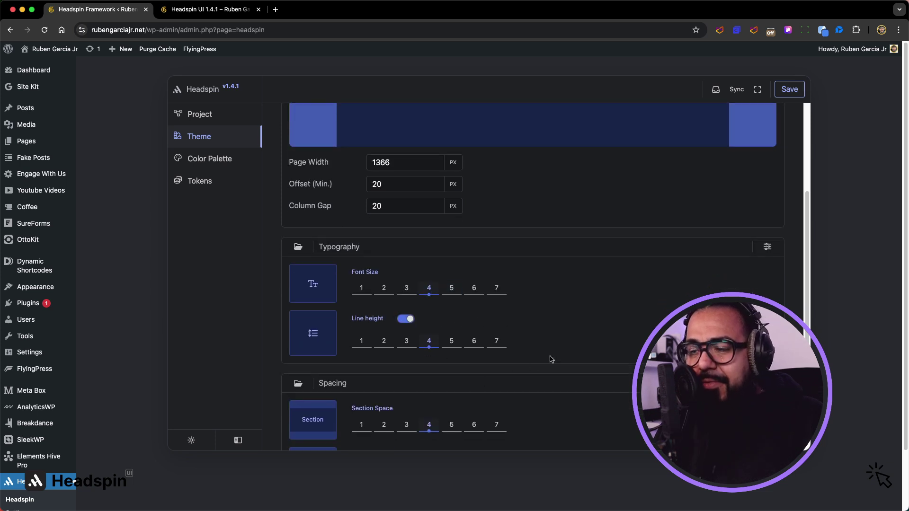
pyautogui.scroll(-1, 384, 320)
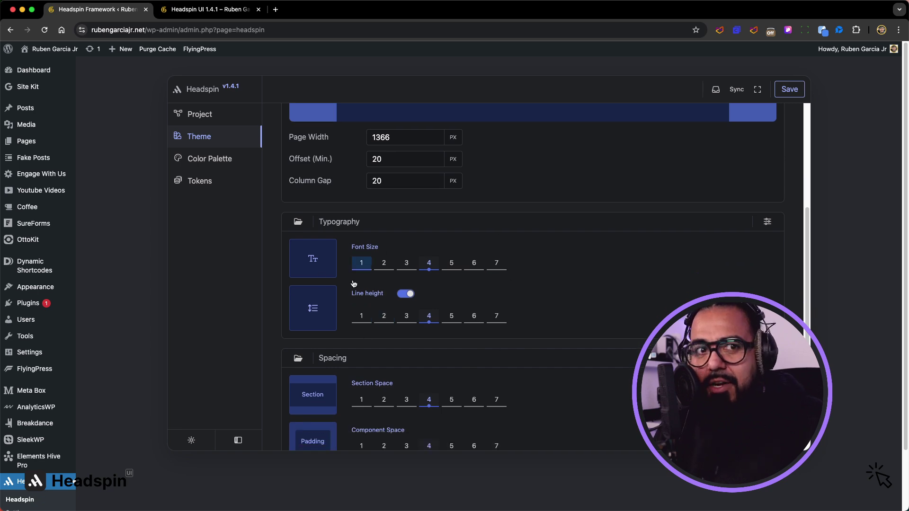
pyautogui.scroll(-2, 528, 330)
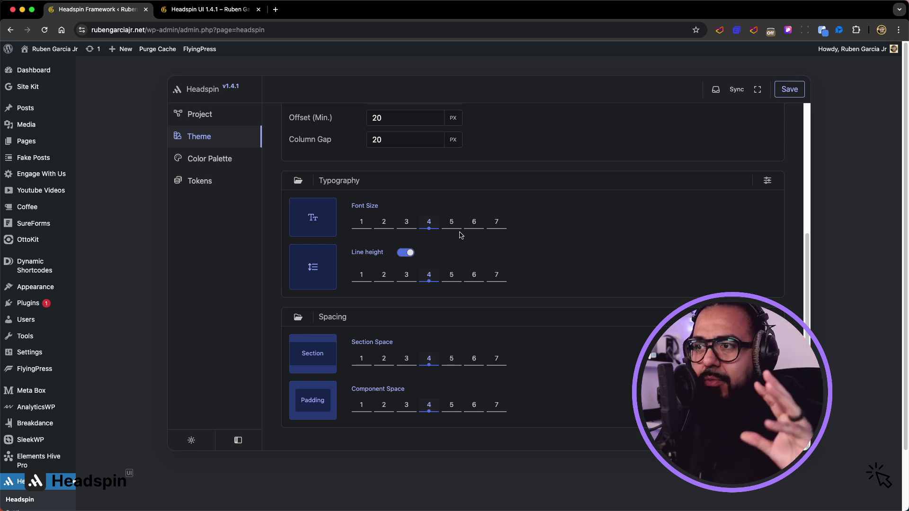
pyautogui.click(496, 222)
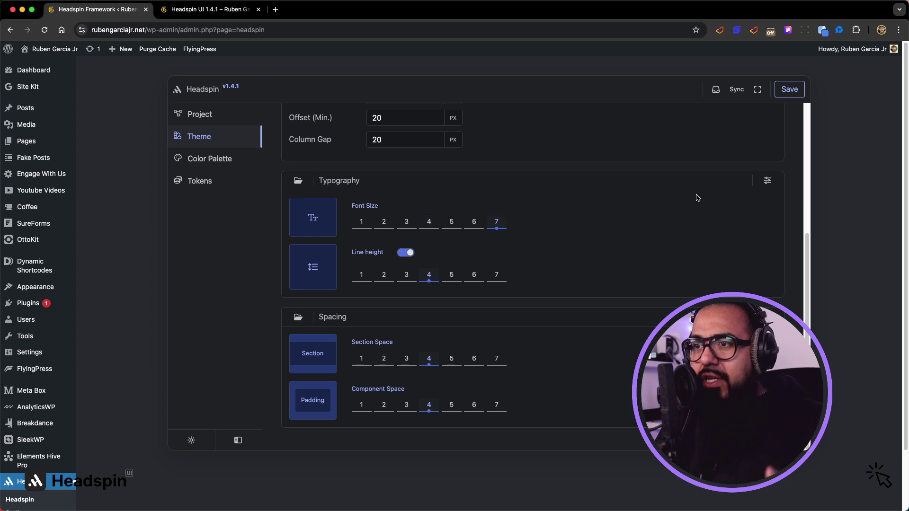
pyautogui.click(795, 92)
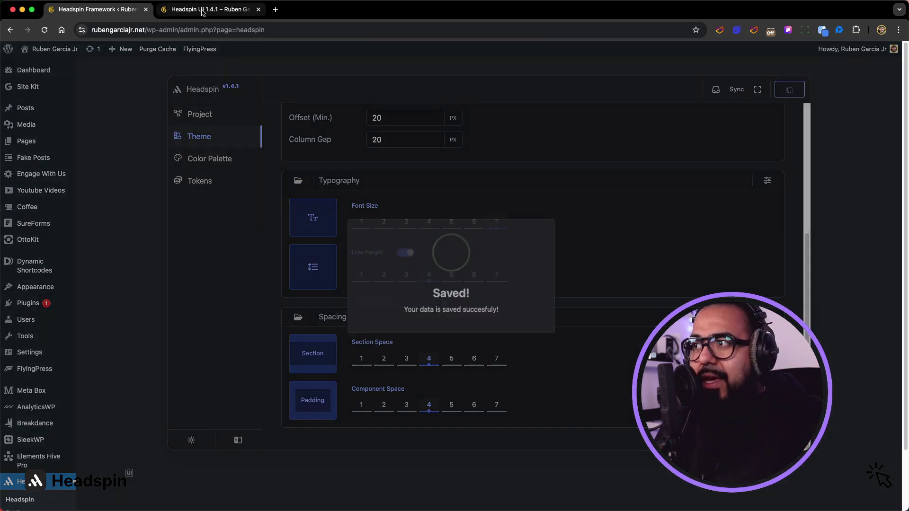
pyautogui.click(201, 10)
pyautogui.scroll(-4, 285, 163)
pyautogui.scroll(-4, 285, 164)
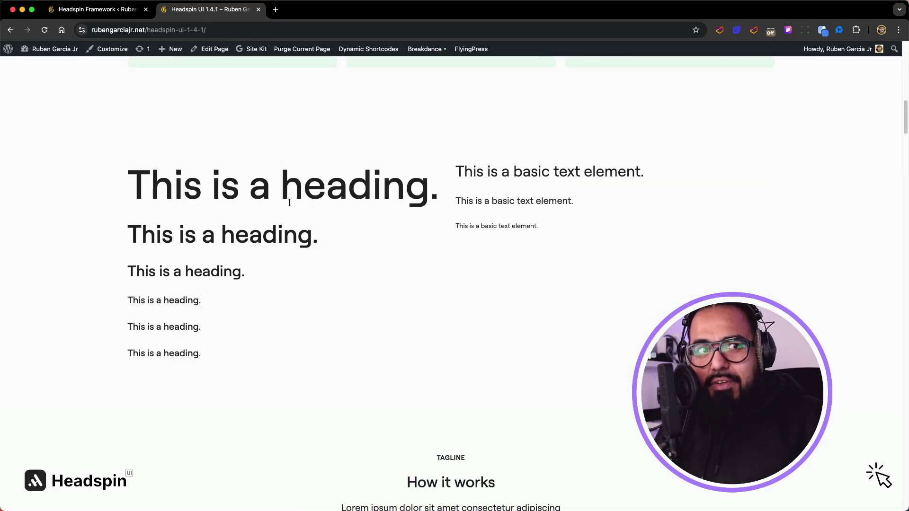
# Step: Set the typography font size back to 4, save the settings and check the demo page headings
pyautogui.click(135, 10)
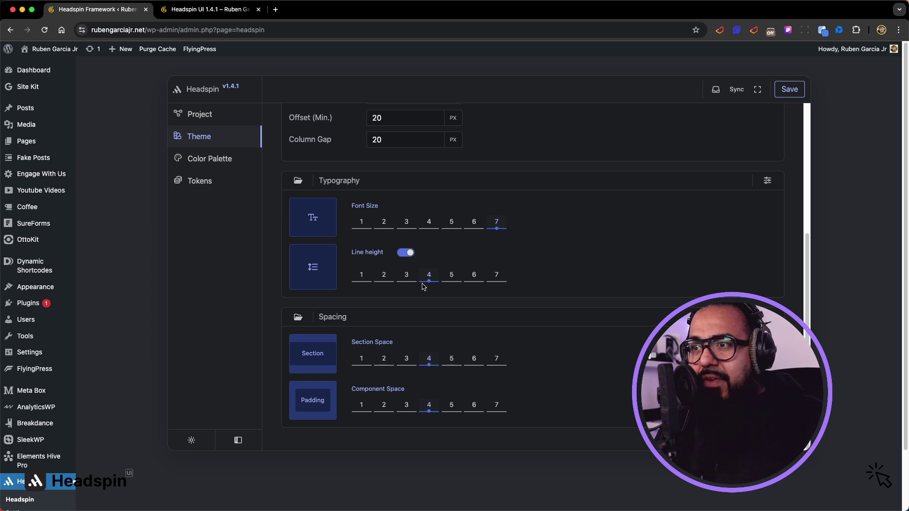
pyautogui.click(429, 223)
pyautogui.click(798, 90)
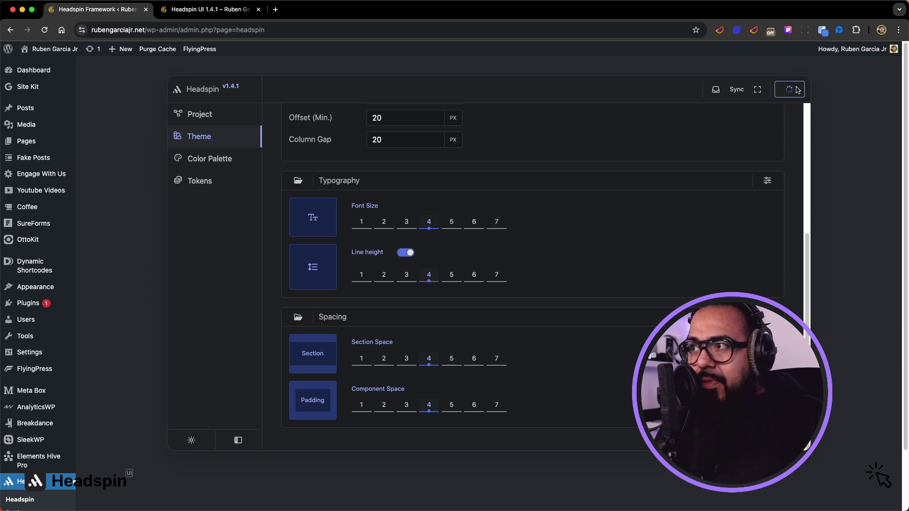
pyautogui.click(222, 10)
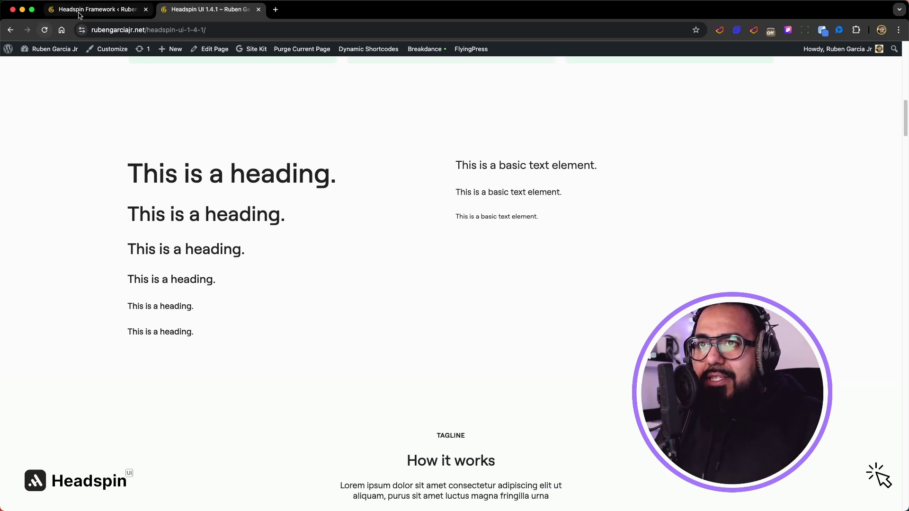
# Step: Set the typography font size to 5, save the settings and compare the headings on the demo page
pyautogui.click(97, 10)
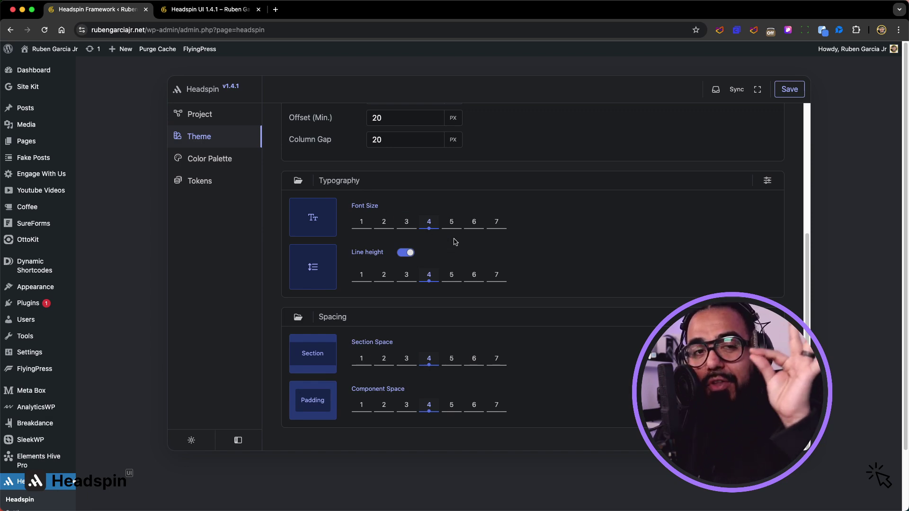
pyautogui.click(453, 224)
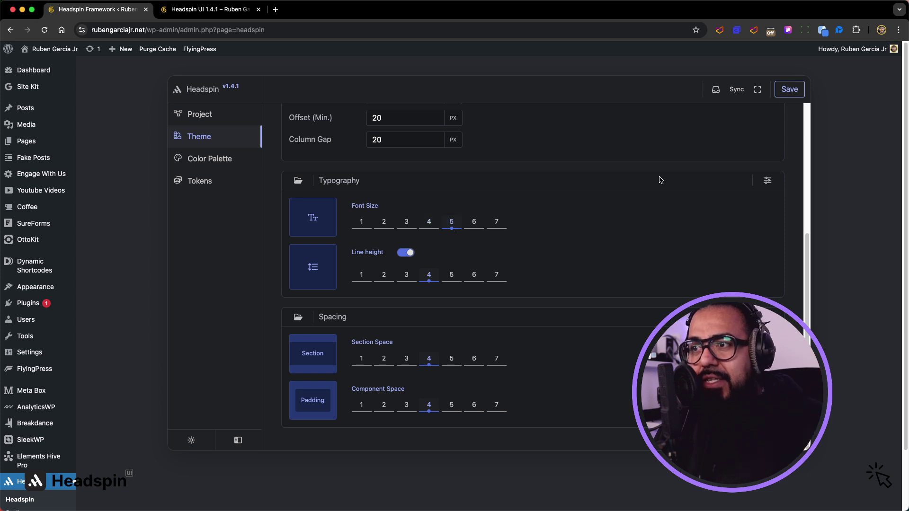
pyautogui.click(789, 91)
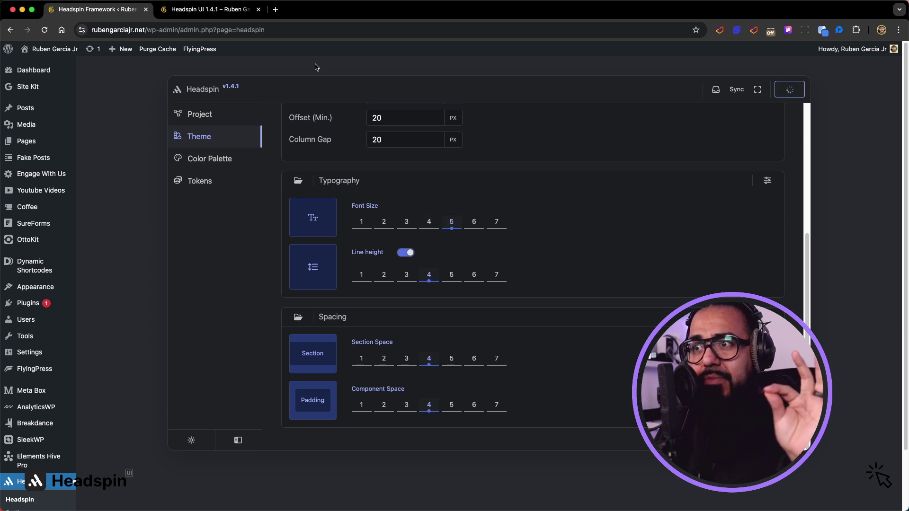
pyautogui.click(199, 10)
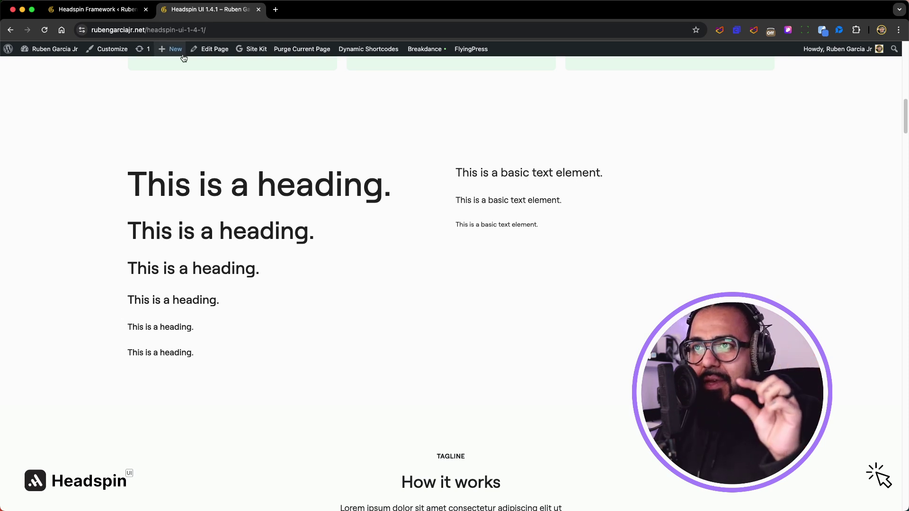
# Step: Set the typography font size to 6 in the Theme settings and save
pyautogui.click(119, 10)
pyautogui.click(474, 222)
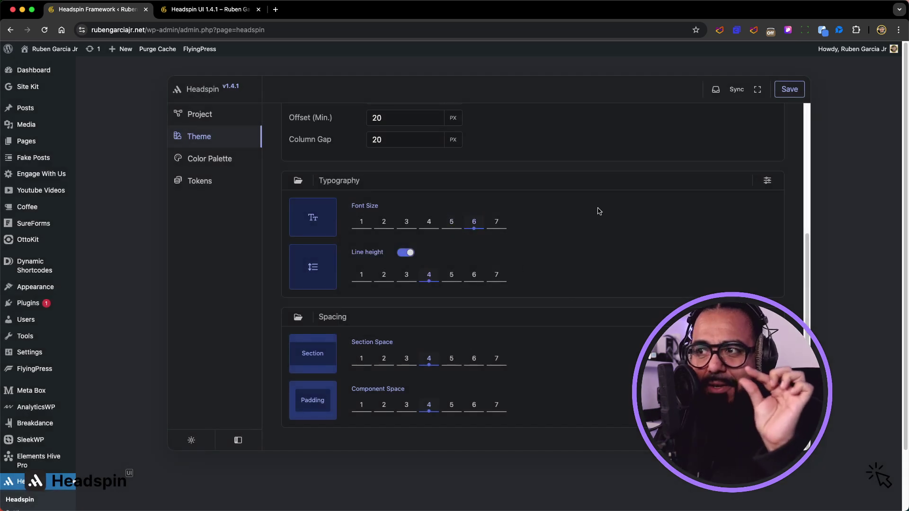
pyautogui.click(790, 90)
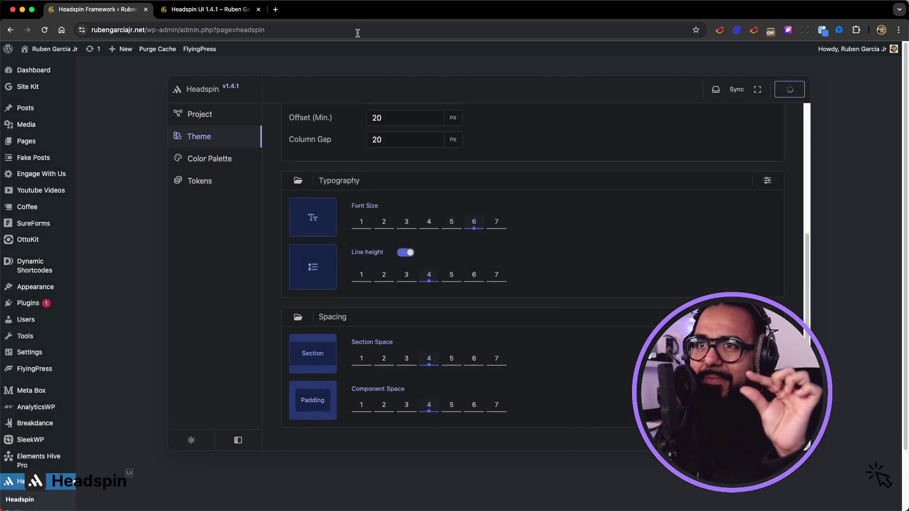
# Step: Save the theme settings again and compare the heading and text sizes on the Headspin UI demo page
pyautogui.click(237, 12)
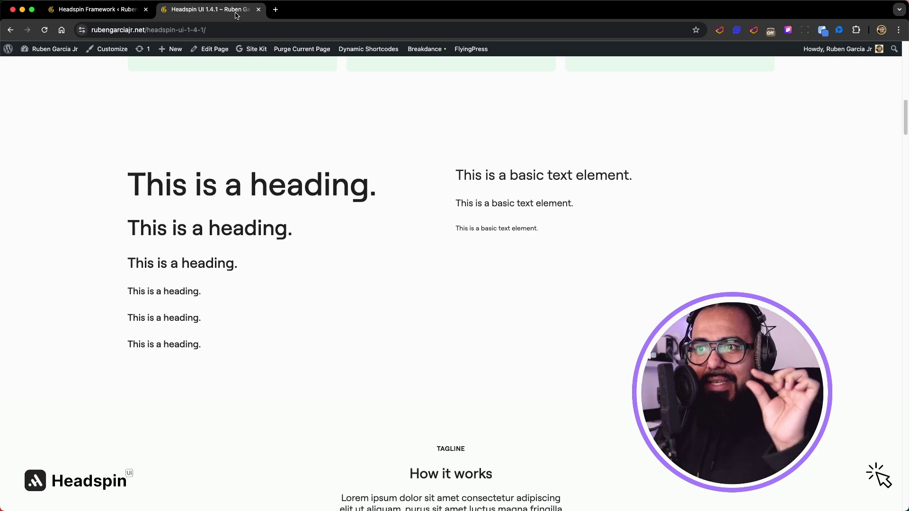
pyautogui.click(139, 8)
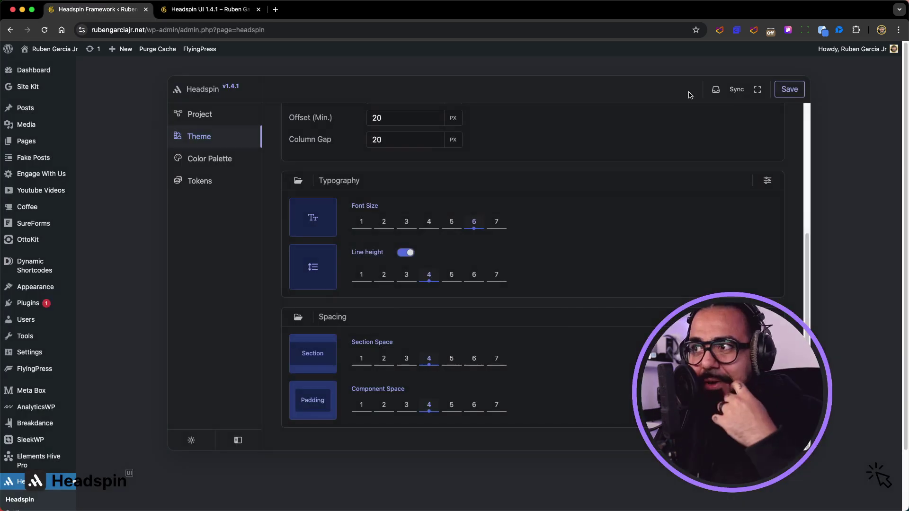
pyautogui.click(788, 92)
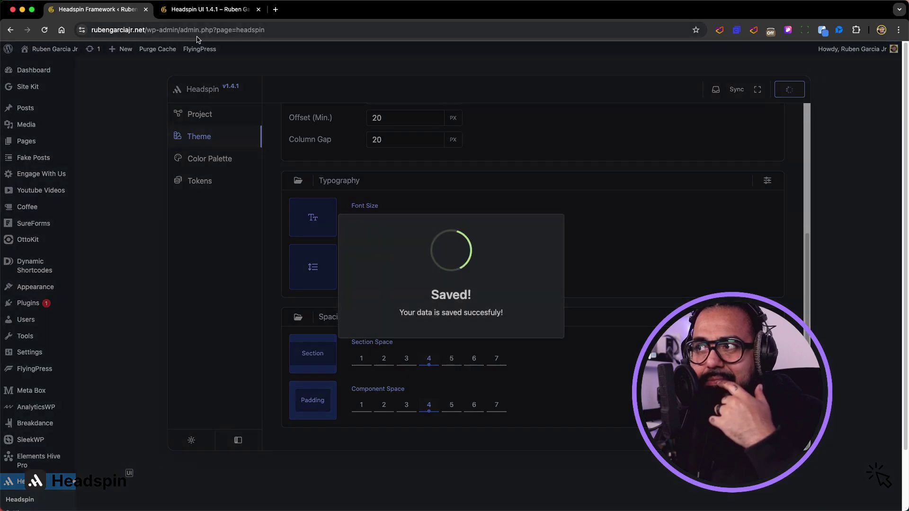
pyautogui.click(194, 10)
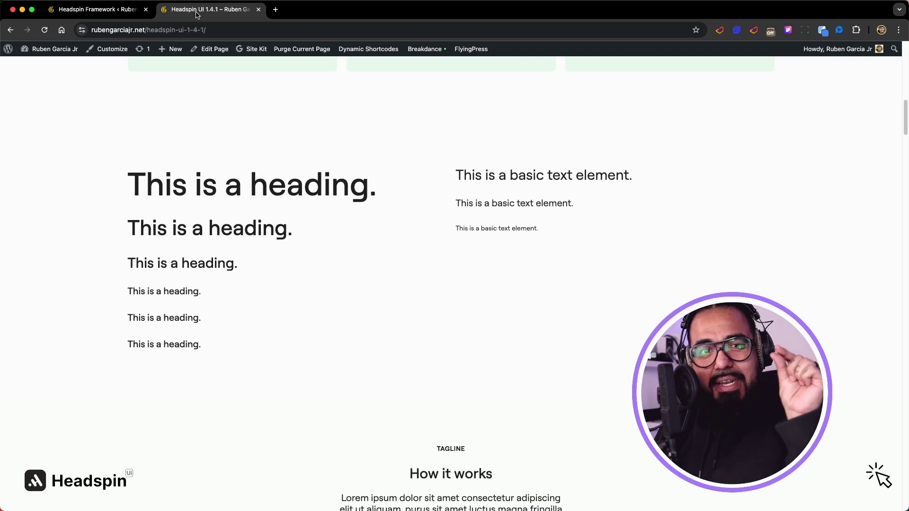
# Step: Set the typography font size to 1 in the Theme settings, save and view the headings on the demo page
pyautogui.click(97, 9)
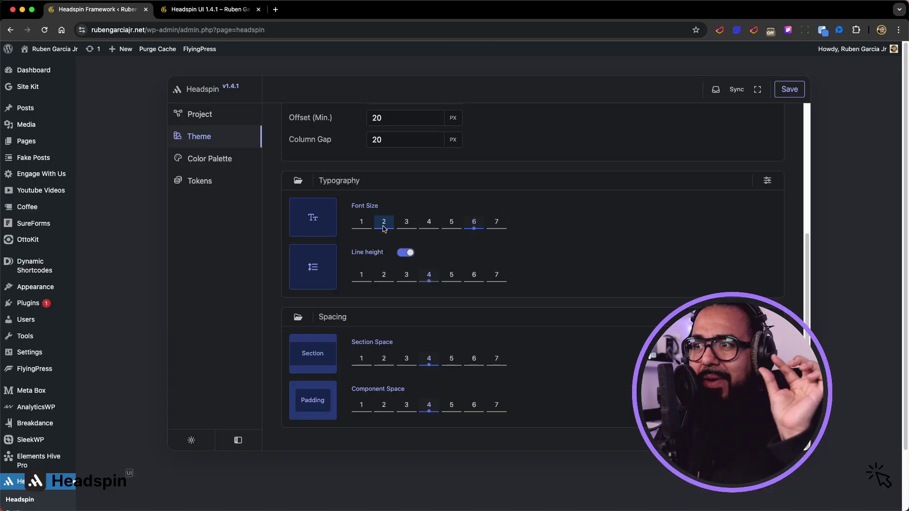
pyautogui.click(361, 222)
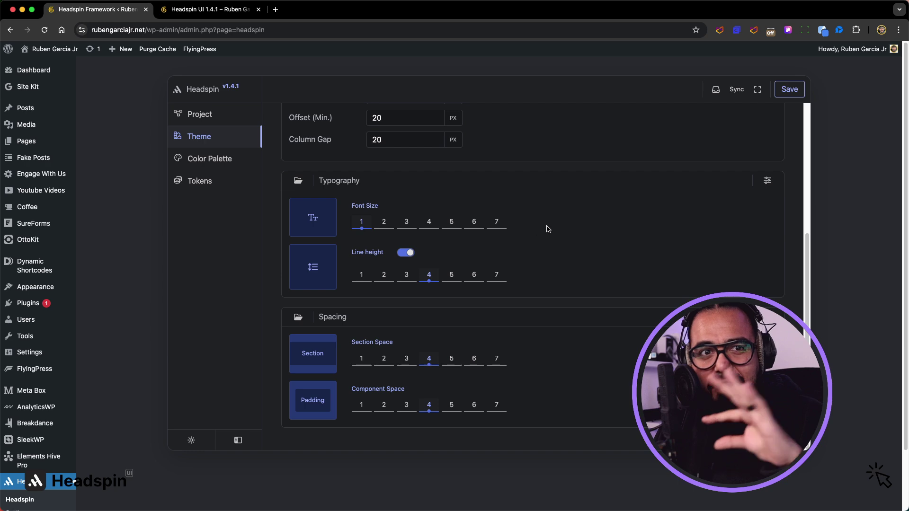
pyautogui.click(800, 97)
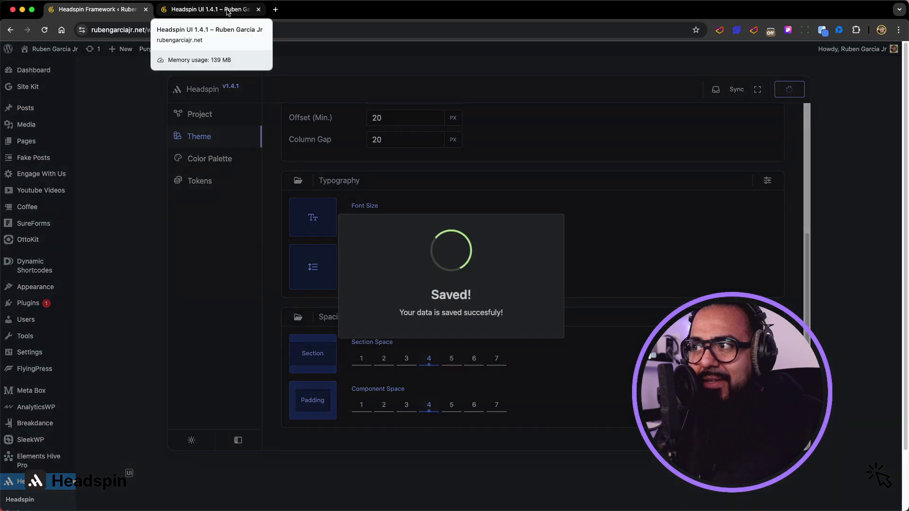
pyautogui.click(227, 12)
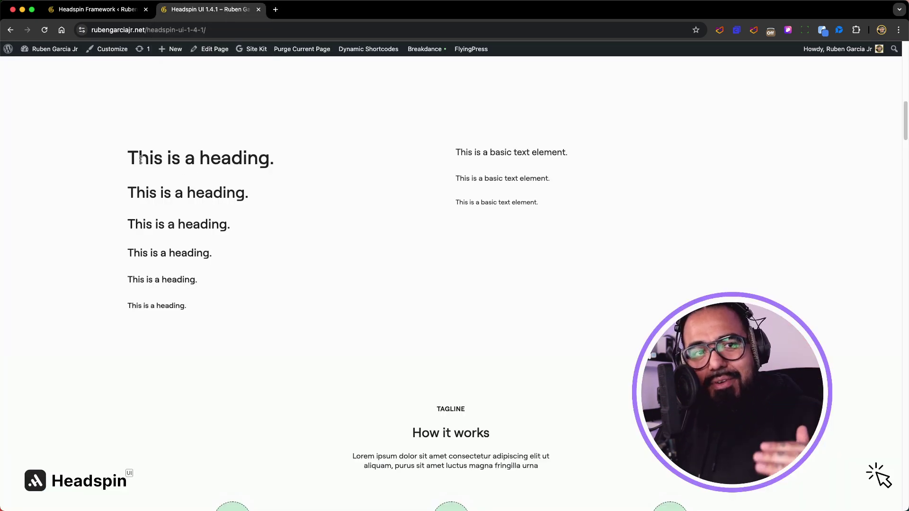
# Step: Set the typography font size back to 4, save the settings and check the headings on the demo page
pyautogui.click(111, 7)
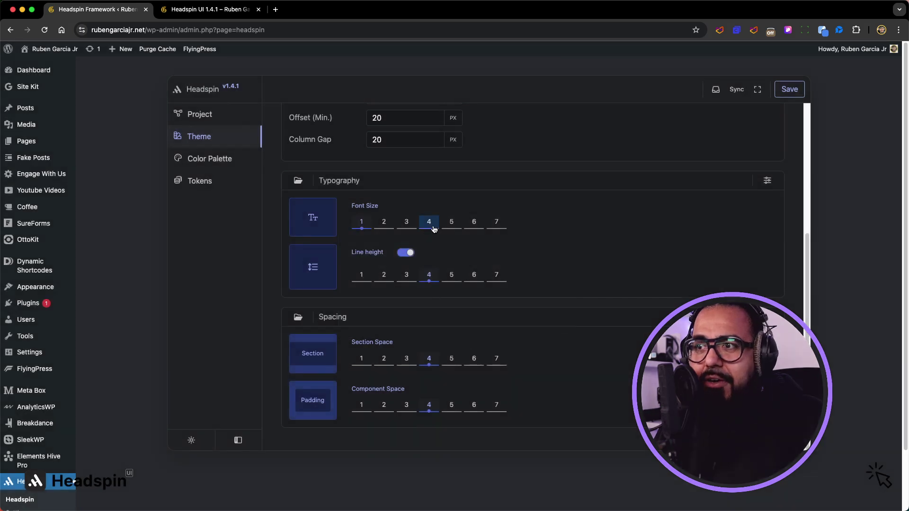
pyautogui.click(434, 229)
pyautogui.click(798, 86)
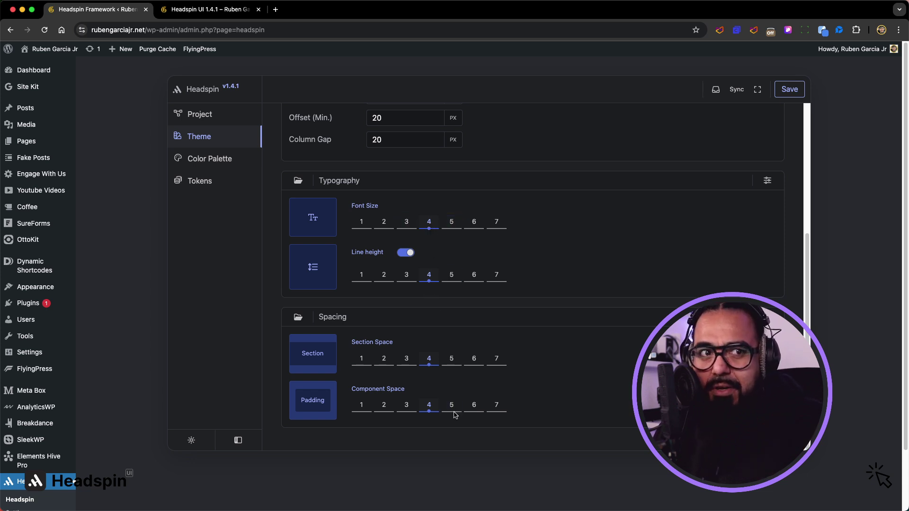
pyautogui.click(233, 17)
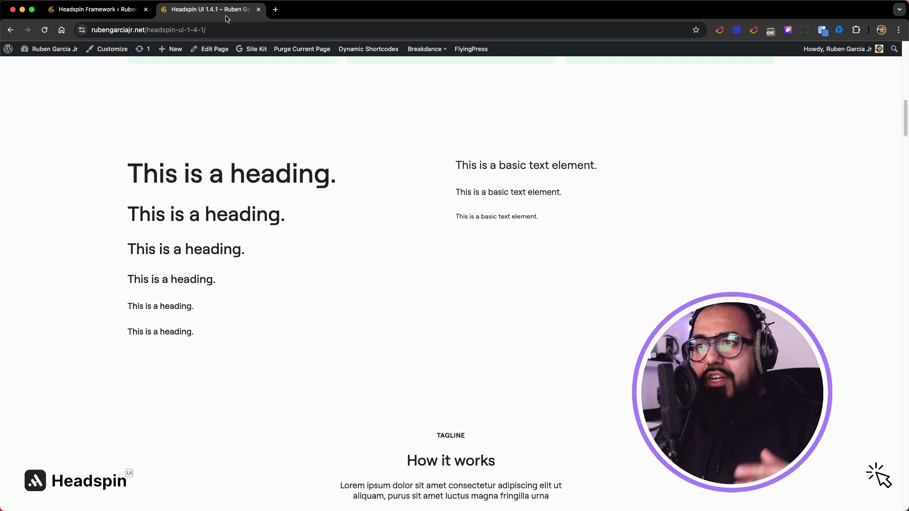
# Step: Examine the advanced fluid font size options for typography, including the min and max viewport font sizes and the max scale choices
pyautogui.click(83, 17)
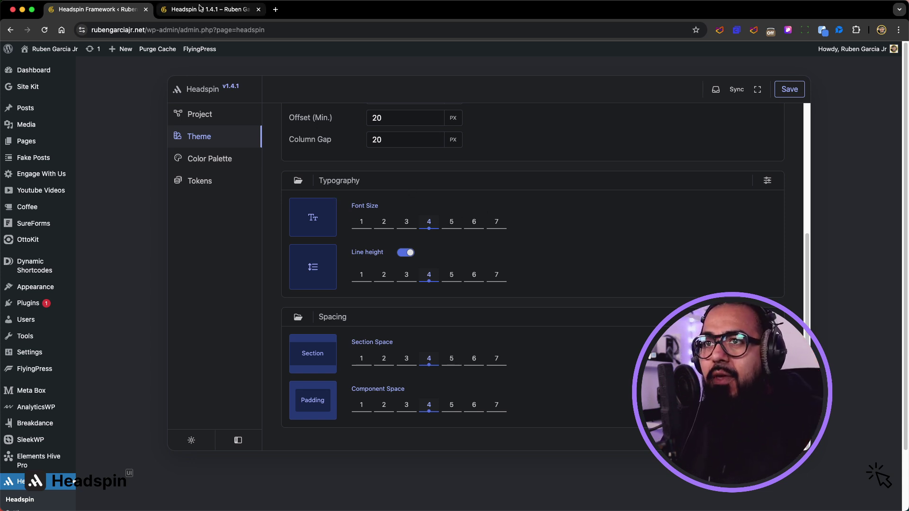
pyautogui.scroll(-3, 438, 240)
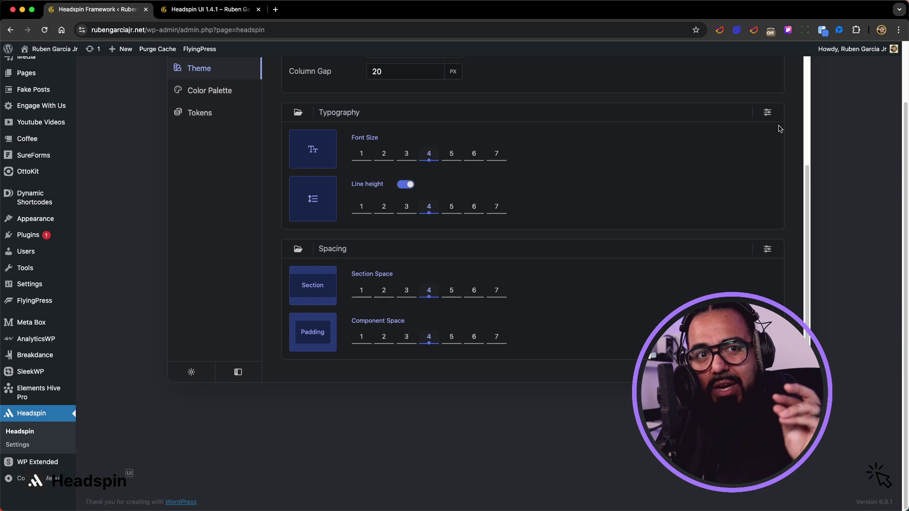
pyautogui.click(768, 114)
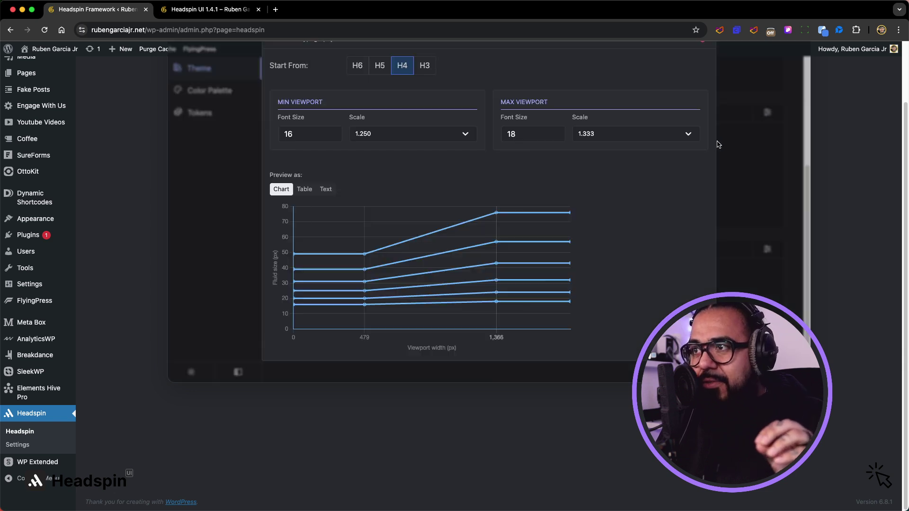
pyautogui.scroll(1, 414, 189)
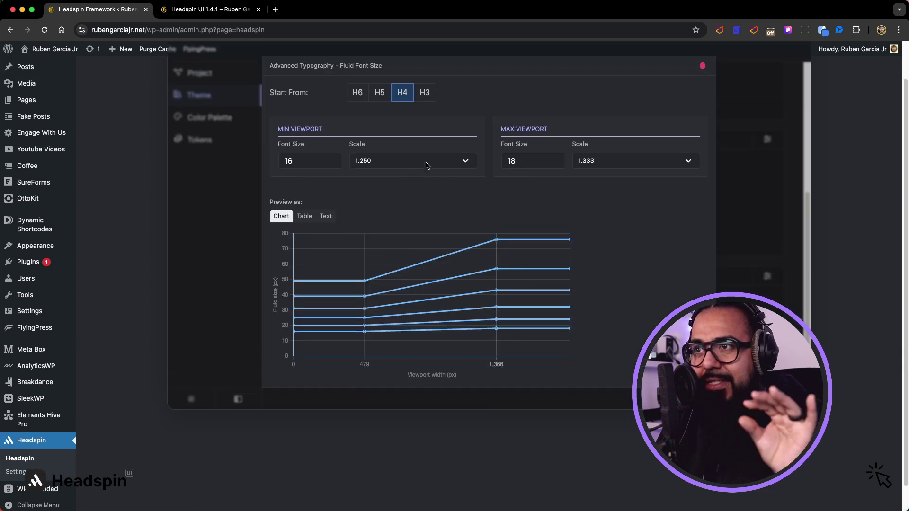
pyautogui.click(299, 165)
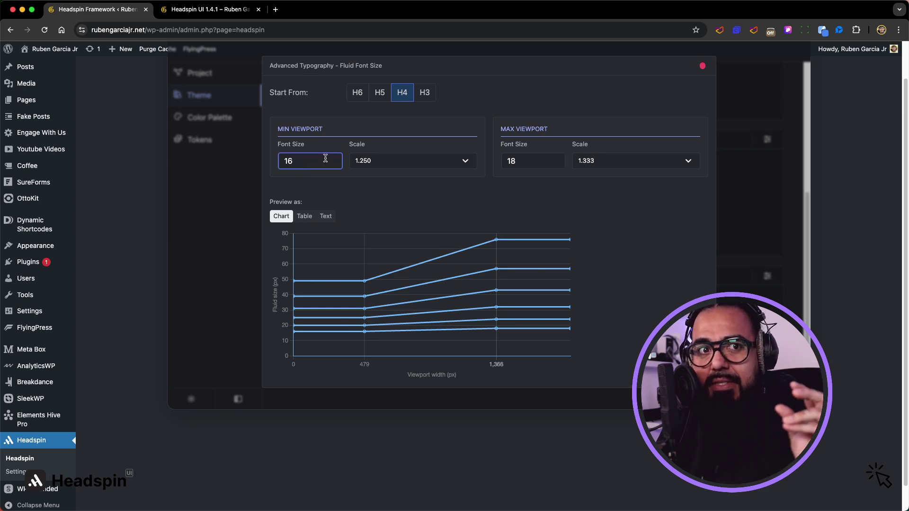
pyautogui.click(529, 160)
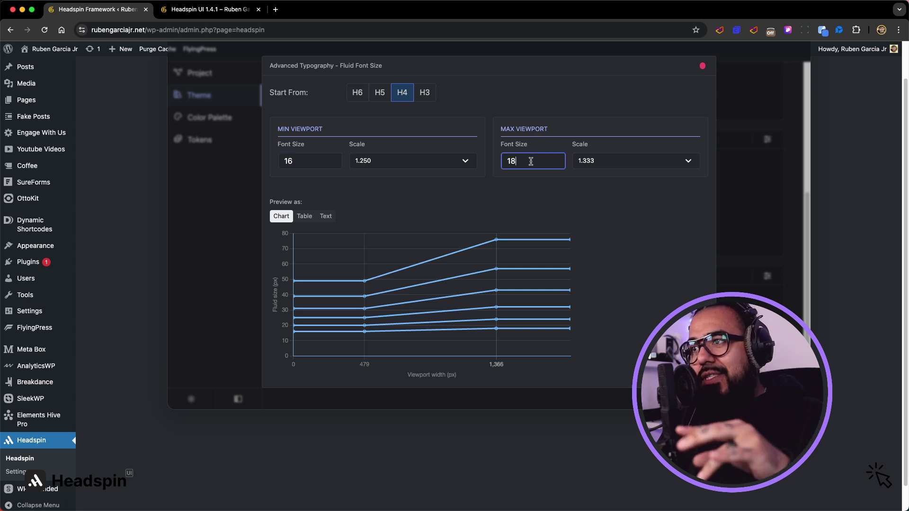
pyautogui.click(640, 162)
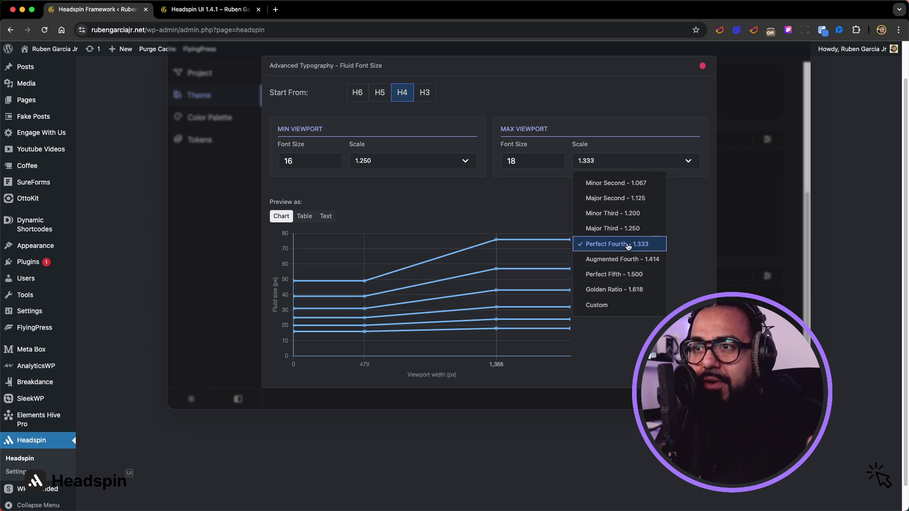
pyautogui.click(702, 66)
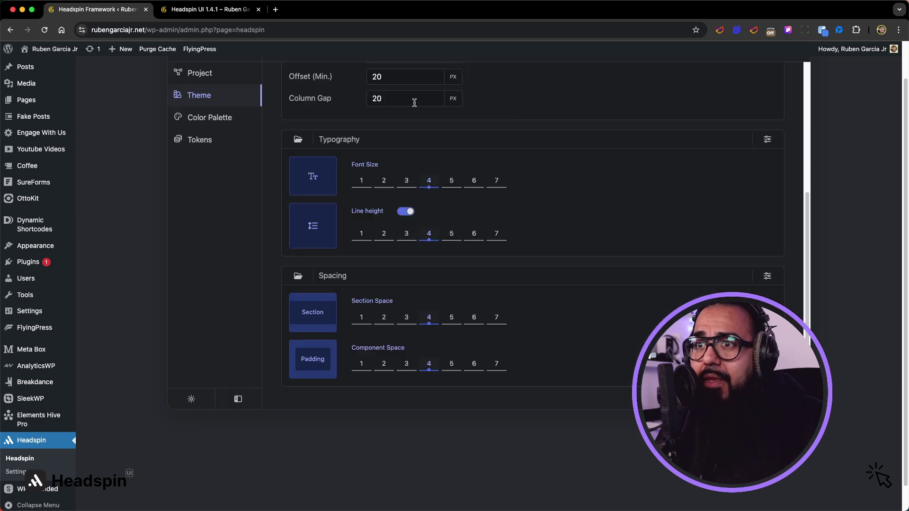
# Step: Review the headings, text font size and spacing tokens in the Headspin token collection
pyautogui.click(202, 139)
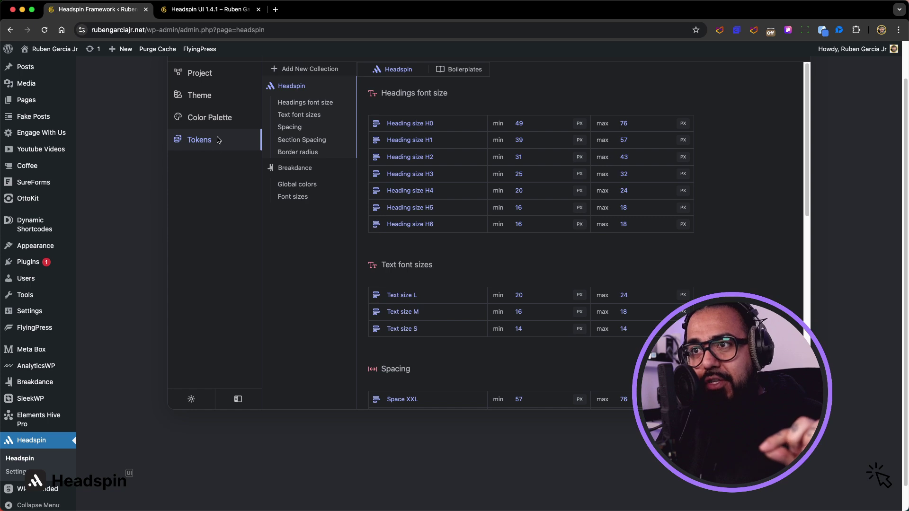
pyautogui.click(300, 115)
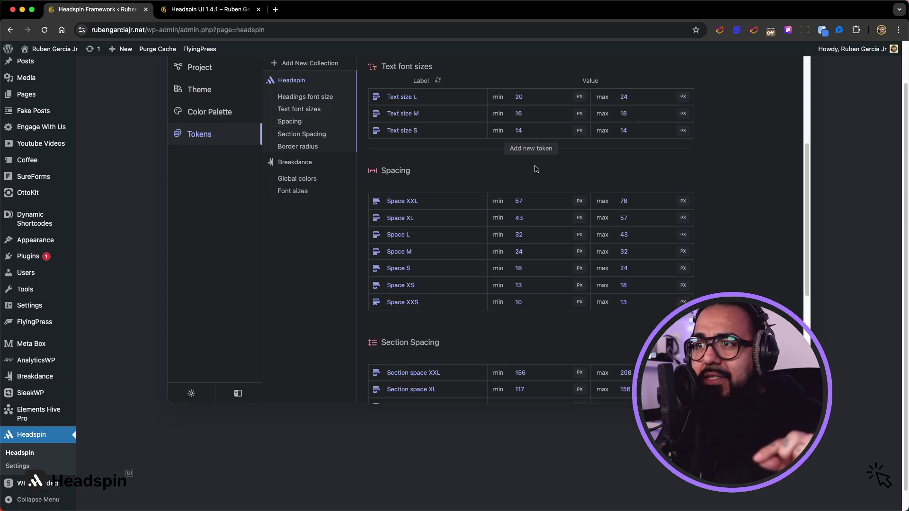
pyautogui.scroll(2, 536, 168)
pyautogui.scroll(3, 536, 169)
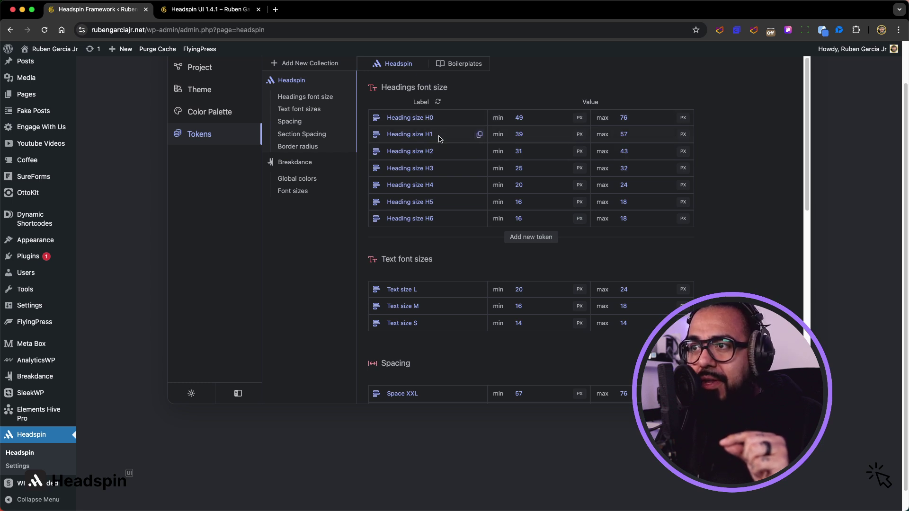
# Step: Unlink the Heading size H1 token and set its maximum value to 100 px
pyautogui.click(414, 135)
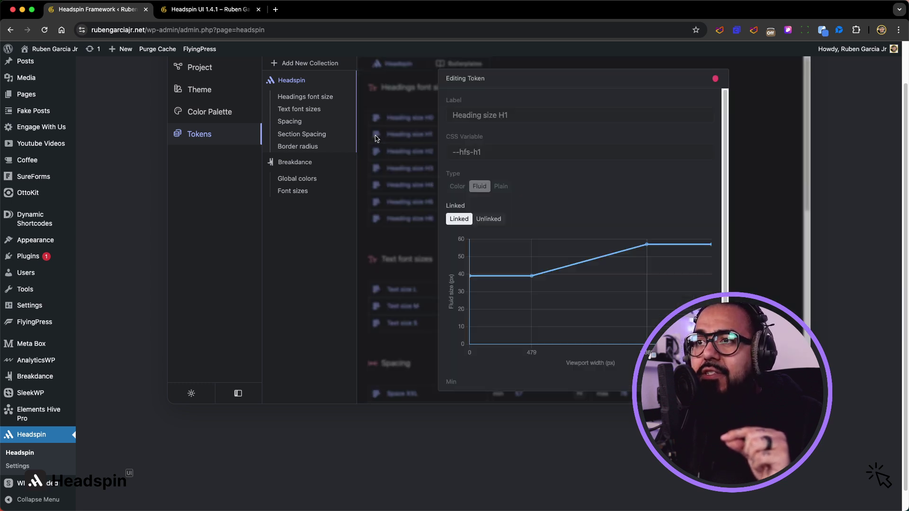
pyautogui.click(488, 222)
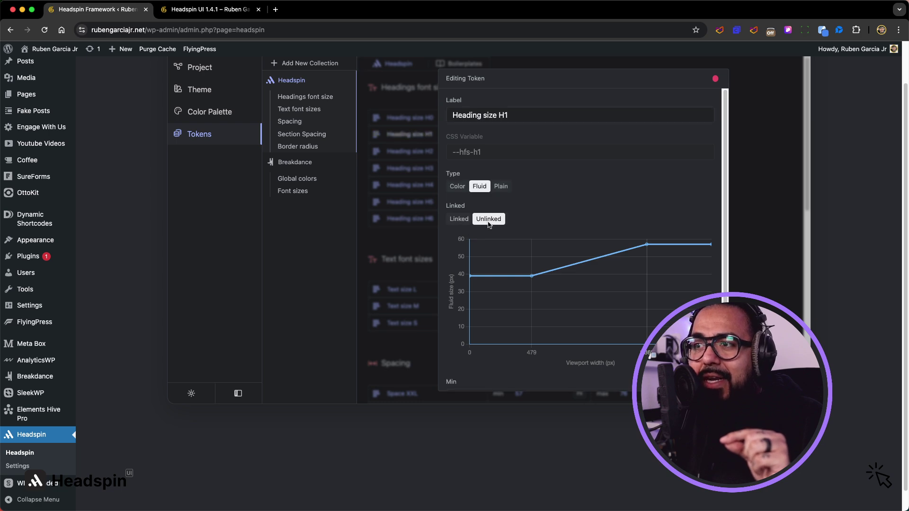
pyautogui.scroll(-2, 598, 242)
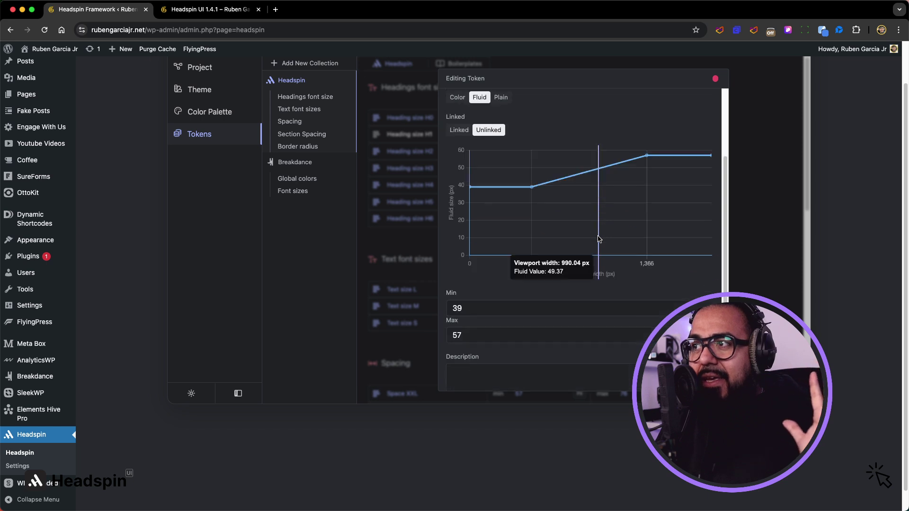
pyautogui.scroll(-1, 634, 288)
pyautogui.scroll(2, 649, 281)
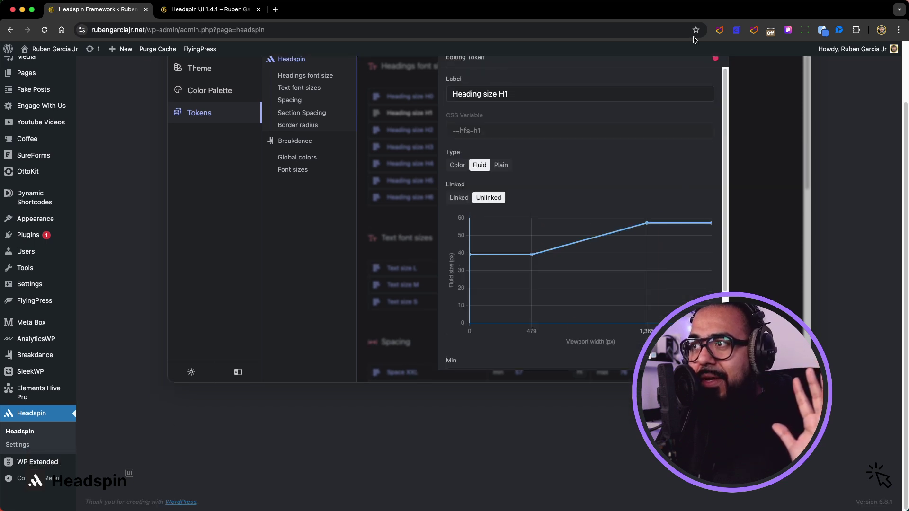
pyautogui.click(716, 59)
pyautogui.doubleClick(627, 115)
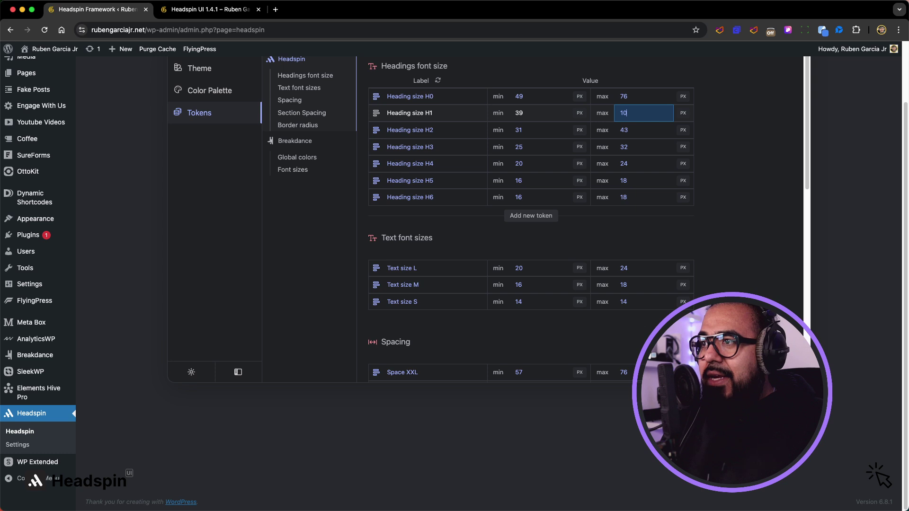
pyautogui.press('Return')
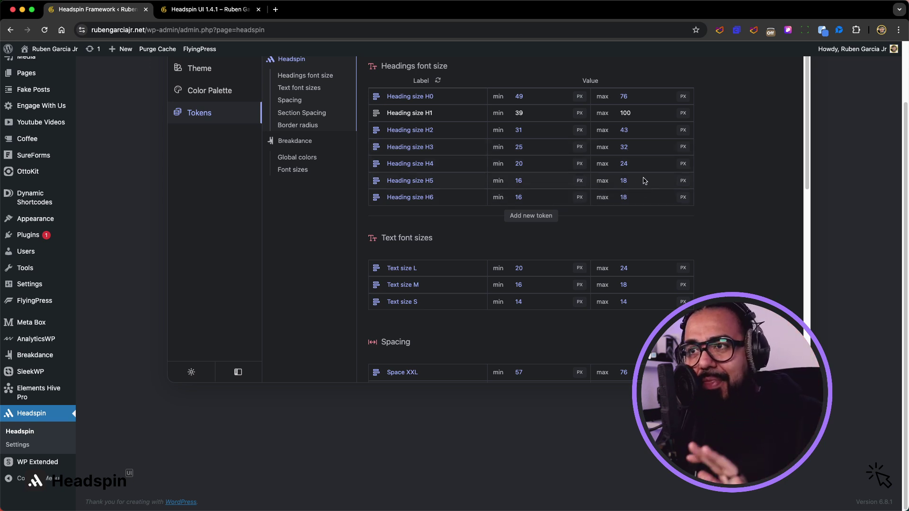
# Step: Examine the advanced typography chart of fluid heading sizes in the Theme settings and return to the Tokens list
pyautogui.click(219, 74)
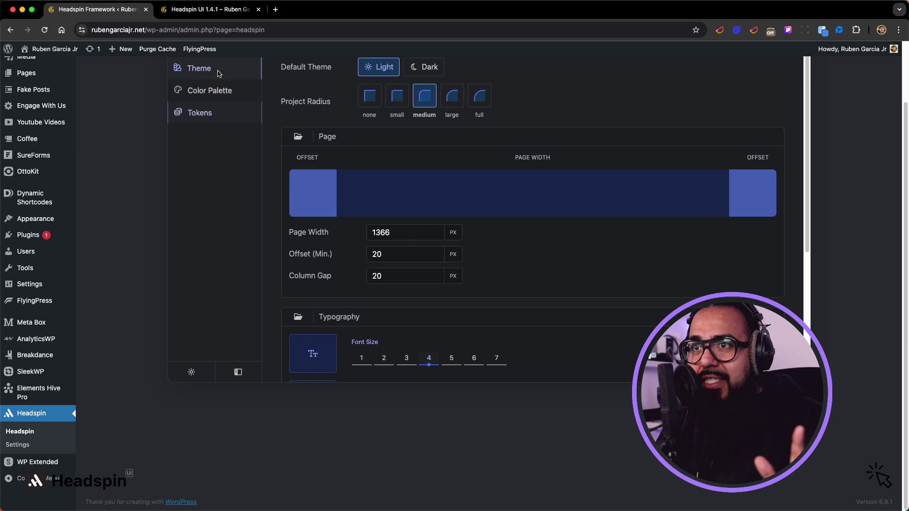
pyautogui.click(222, 88)
pyautogui.click(203, 69)
pyautogui.scroll(-5, 408, 199)
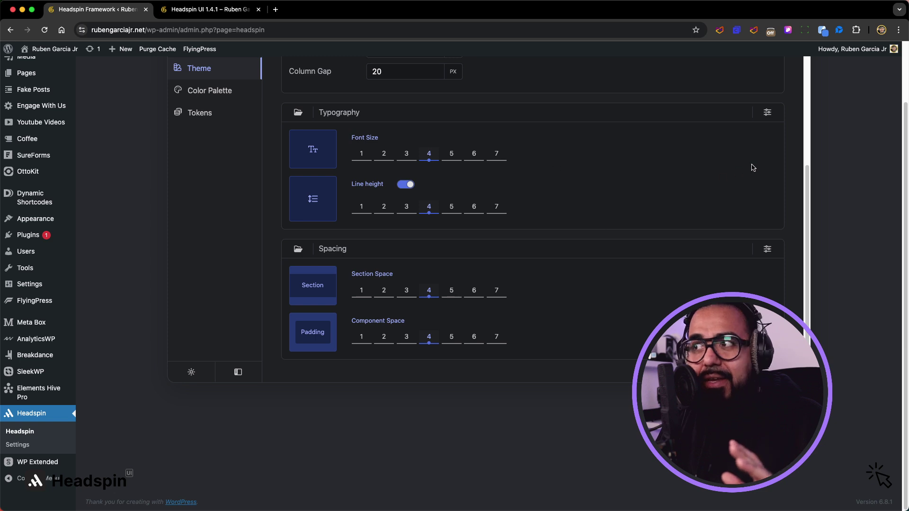
pyautogui.click(768, 112)
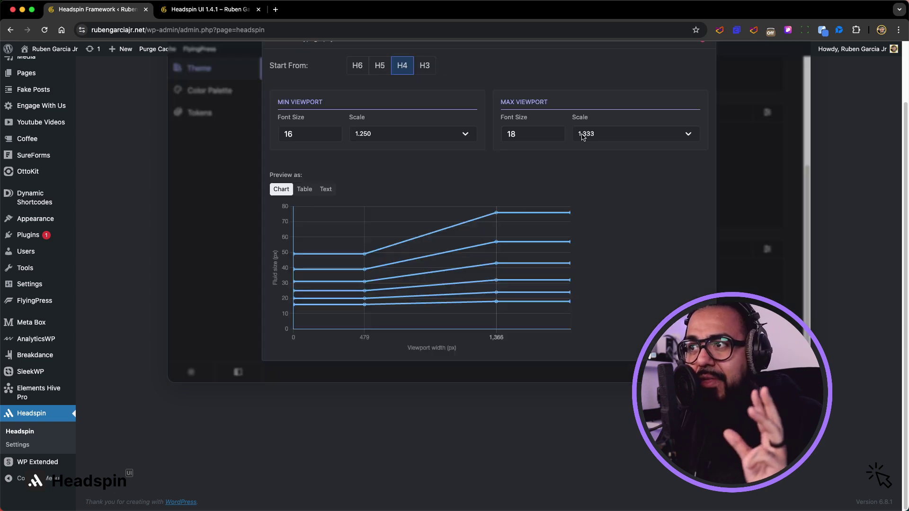
pyautogui.moveTo(556, 237)
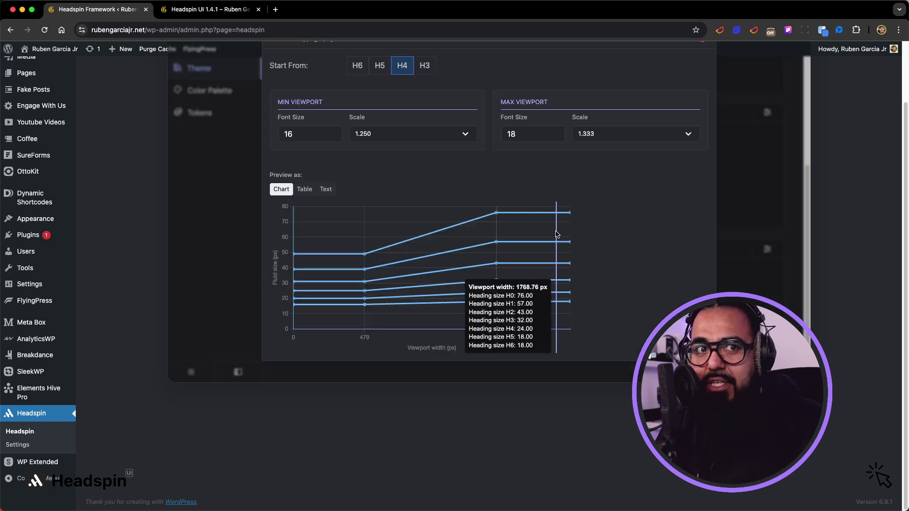
pyautogui.scroll(2, 685, 177)
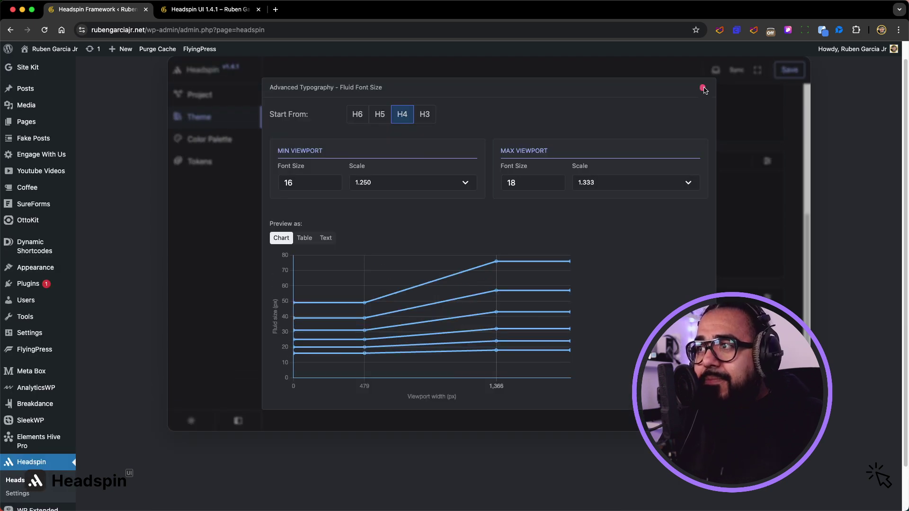
pyautogui.click(703, 89)
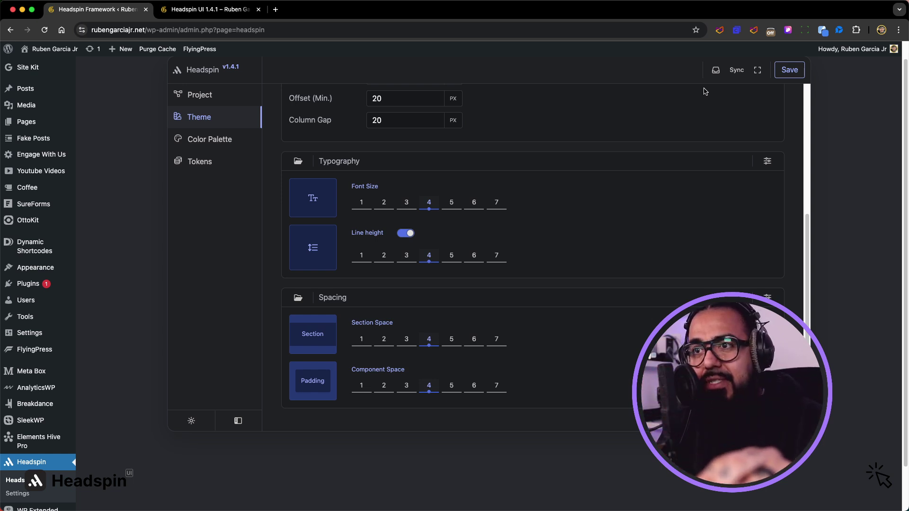
pyautogui.click(195, 163)
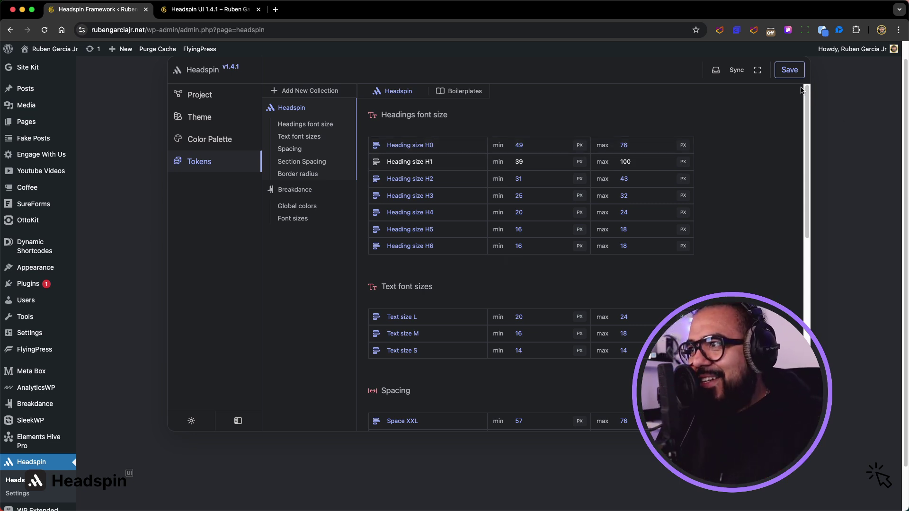
# Step: Save the Headspin token settings and inspect the H1 heading on the Headspin UI 1.4.1 demo page
pyautogui.click(785, 76)
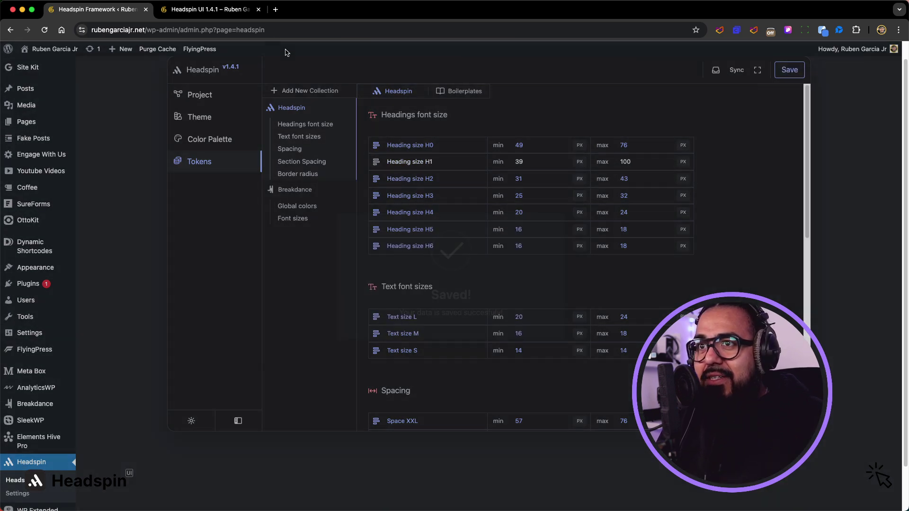
pyautogui.click(214, 13)
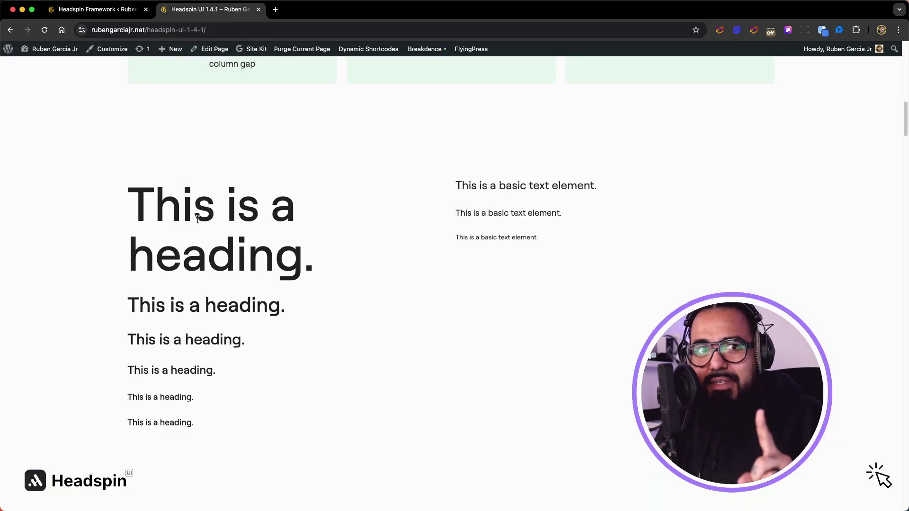
pyautogui.moveTo(146, 192); pyautogui.dragTo(312, 268)
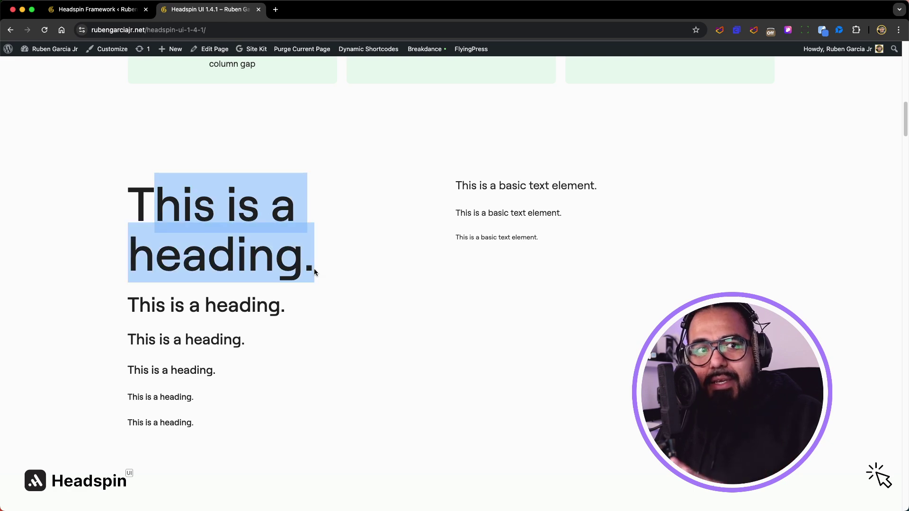
pyautogui.moveTo(314, 272); pyautogui.dragTo(155, 229)
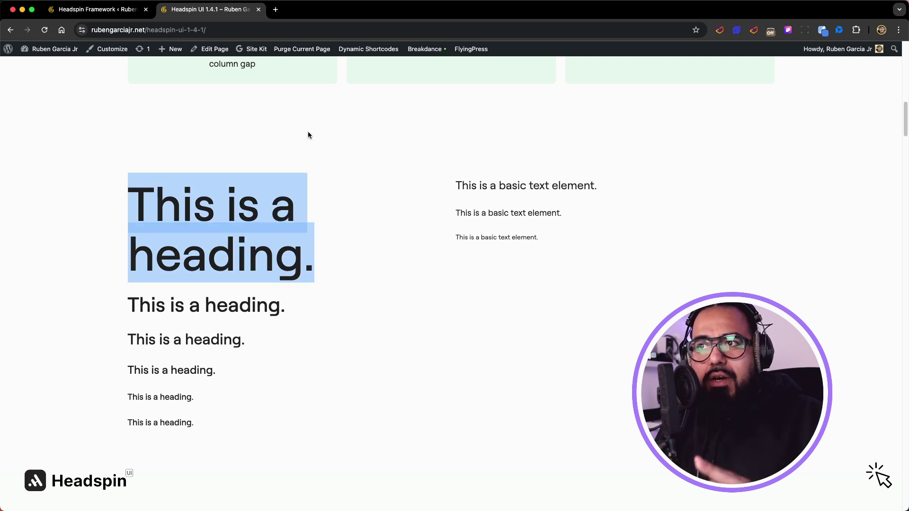
# Step: Open the demo page in the Breakdance builder and set the H1 heading's font size to 40 px
pyautogui.click(427, 65)
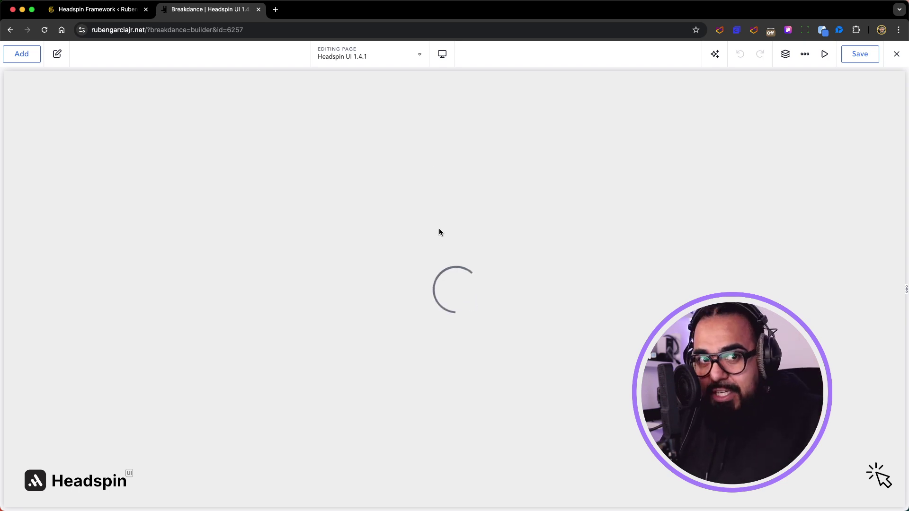
pyautogui.scroll(-10, 439, 232)
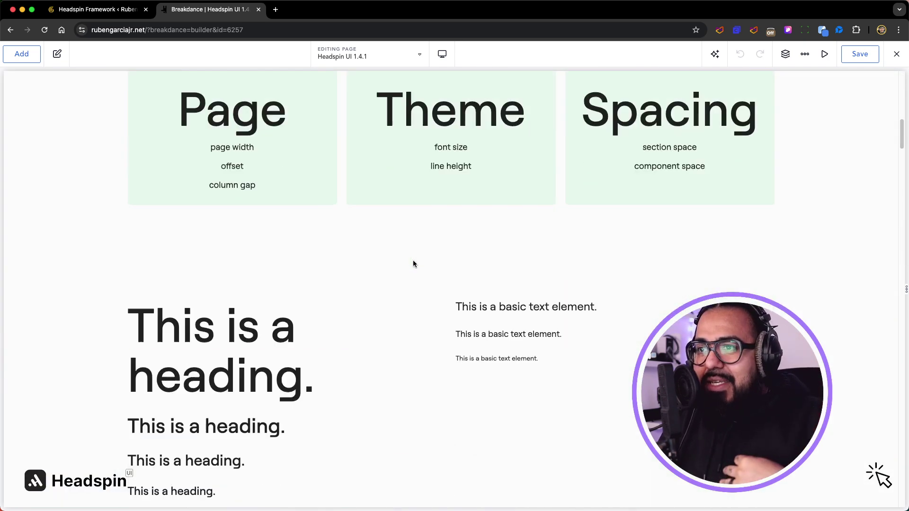
pyautogui.scroll(-2, 413, 264)
pyautogui.click(213, 284)
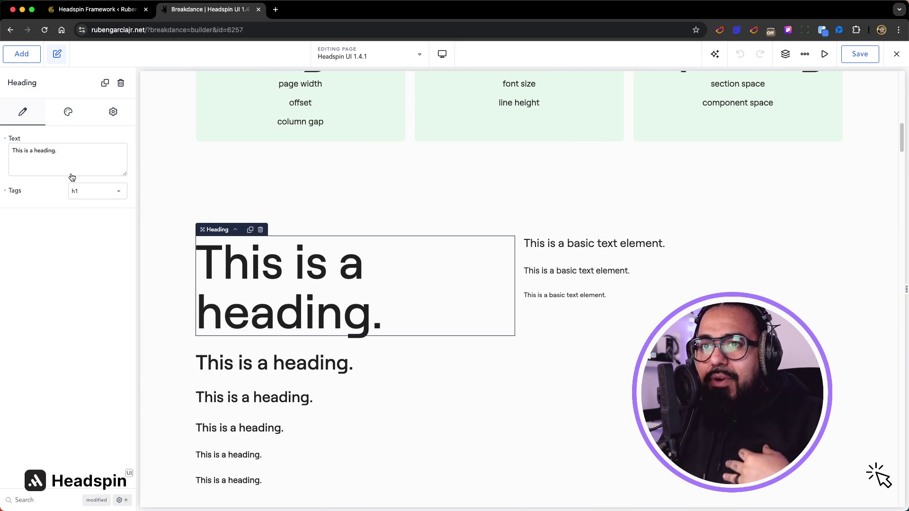
pyautogui.click(64, 116)
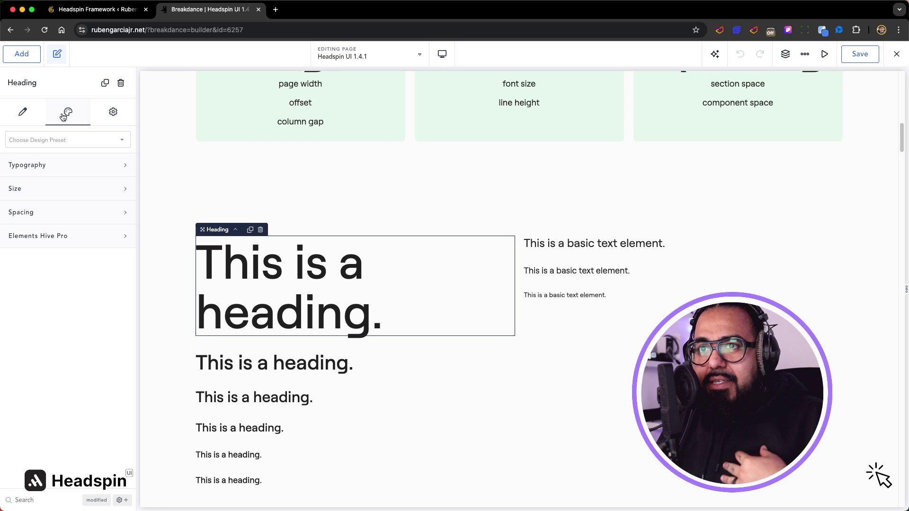
pyautogui.click(70, 165)
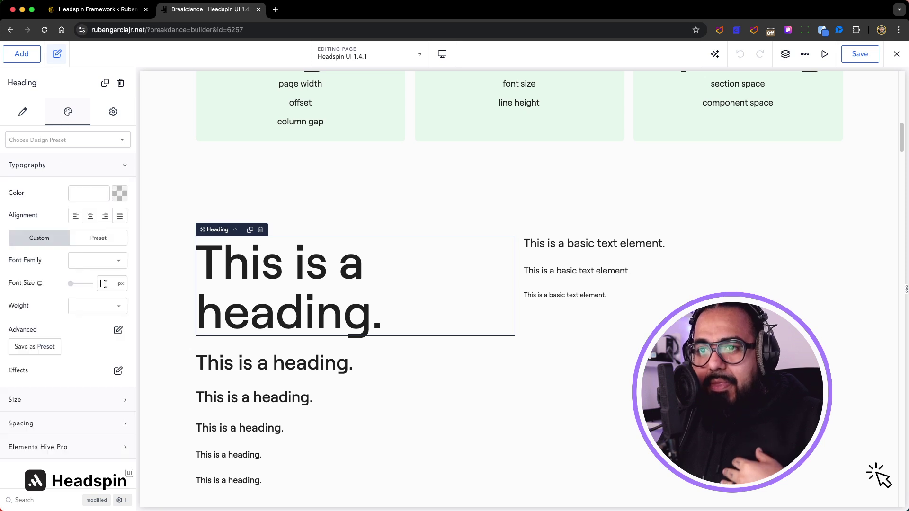
pyautogui.write('40')
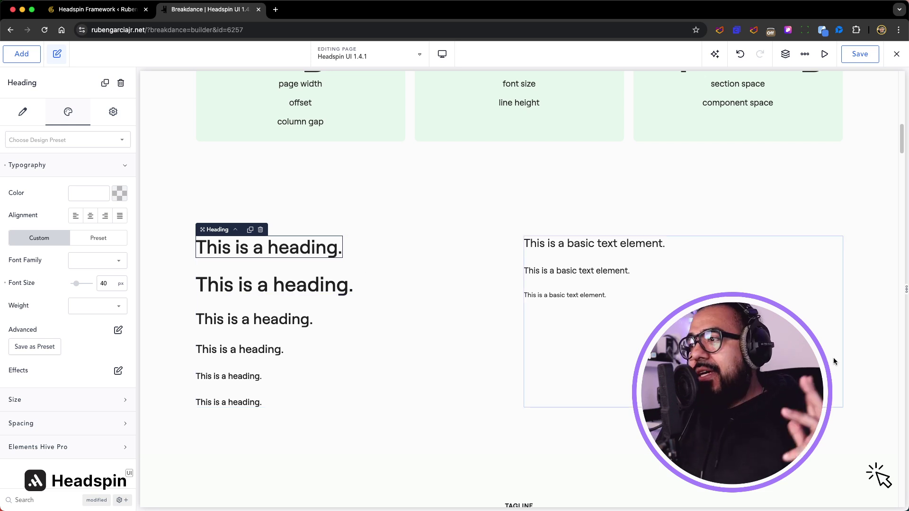
# Step: Clear the H1 heading's custom font size
pyautogui.click(858, 348)
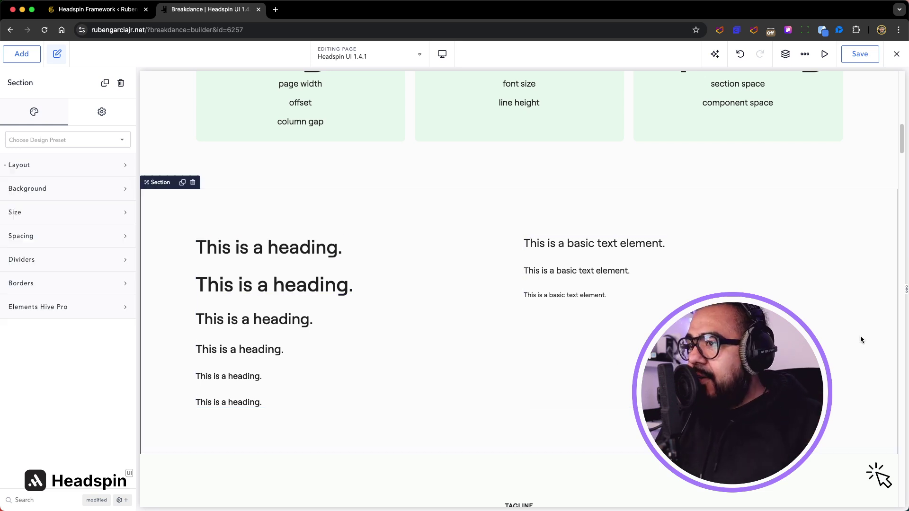
pyautogui.click(314, 247)
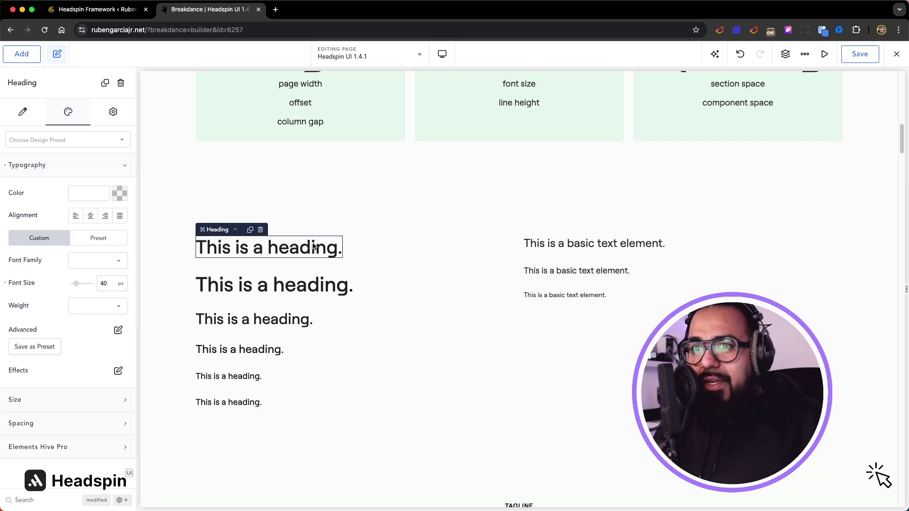
pyautogui.click(223, 215)
pyautogui.click(227, 250)
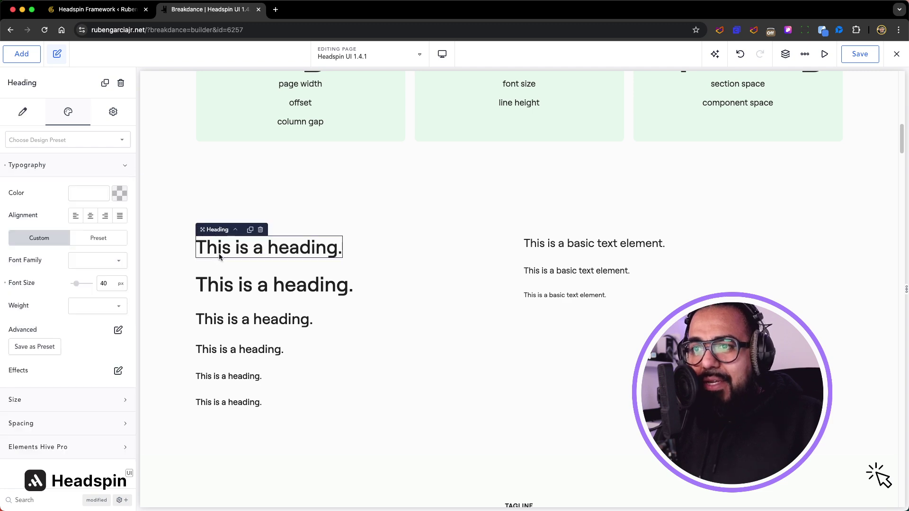
pyautogui.click(6, 284)
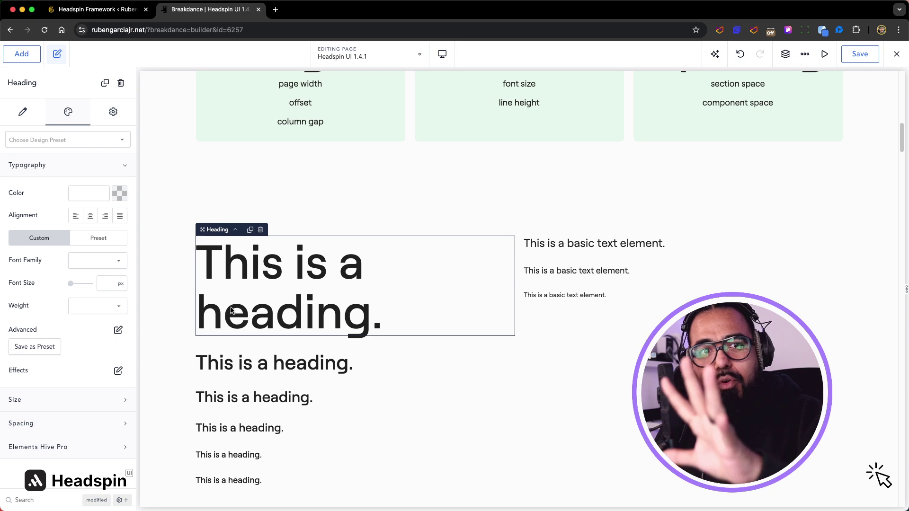
# Step: Save the page, exit the builder to the front end and review the demo page's sections
pyautogui.click(869, 60)
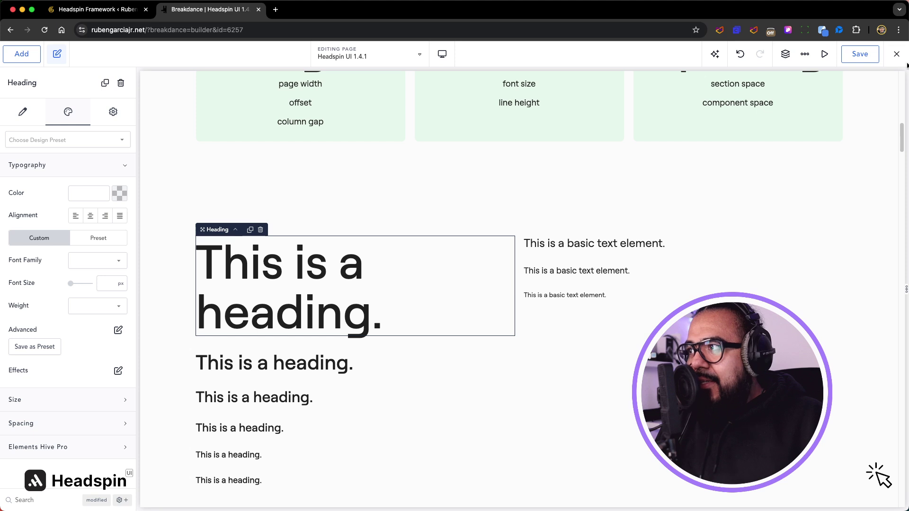
pyautogui.click(897, 53)
pyautogui.click(889, 75)
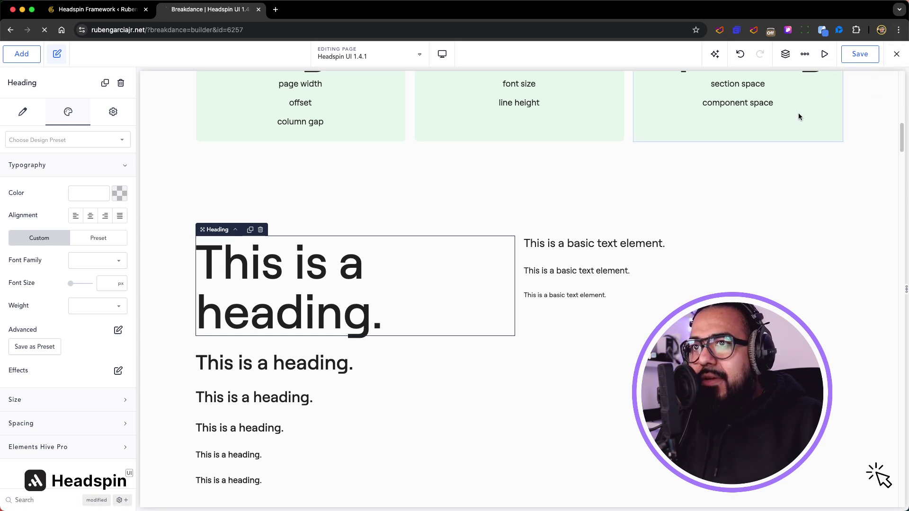
pyautogui.scroll(-6, 732, 185)
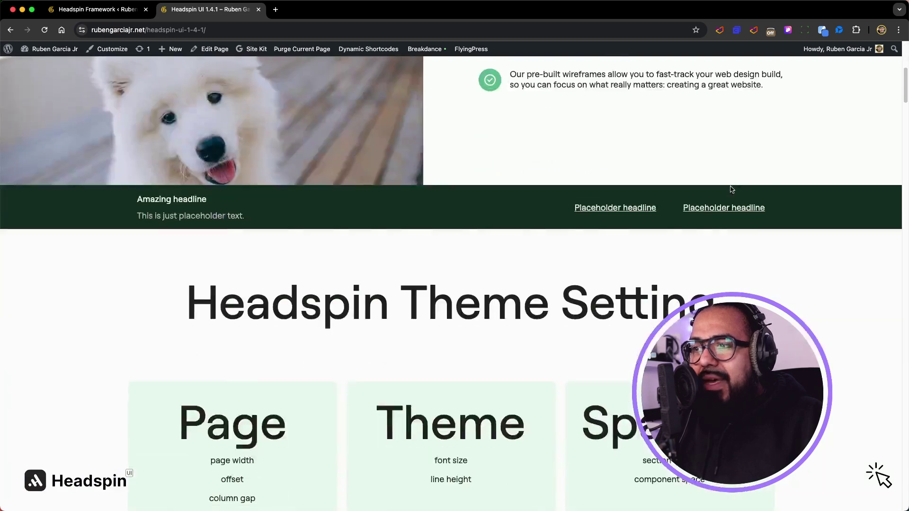
pyautogui.scroll(-15, 732, 187)
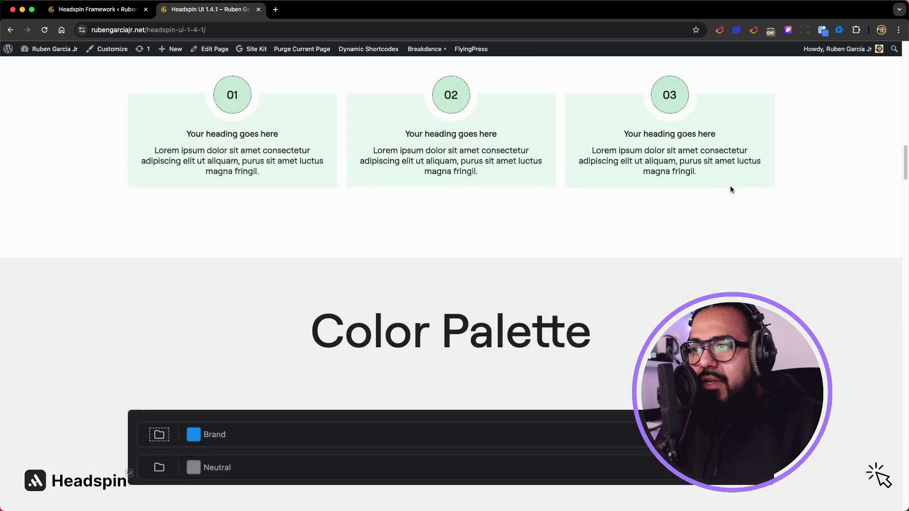
pyautogui.scroll(20, 730, 190)
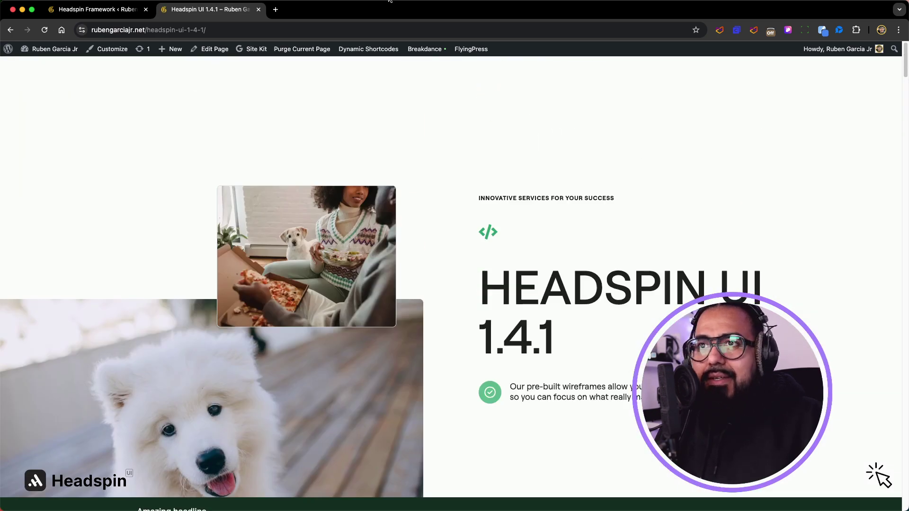
# Step: Return to the Headspin Framework tokens and examine the Breakdance boilerplates offered for import
pyautogui.click(94, 9)
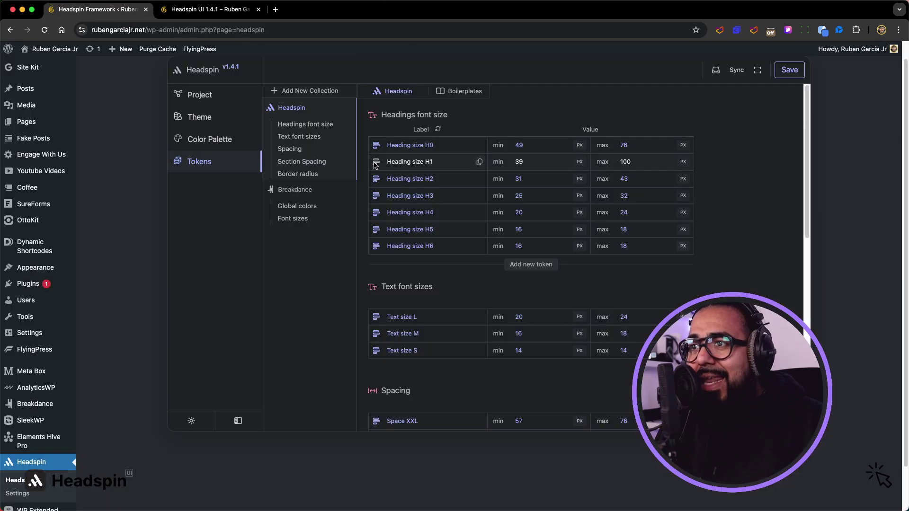
pyautogui.click(453, 94)
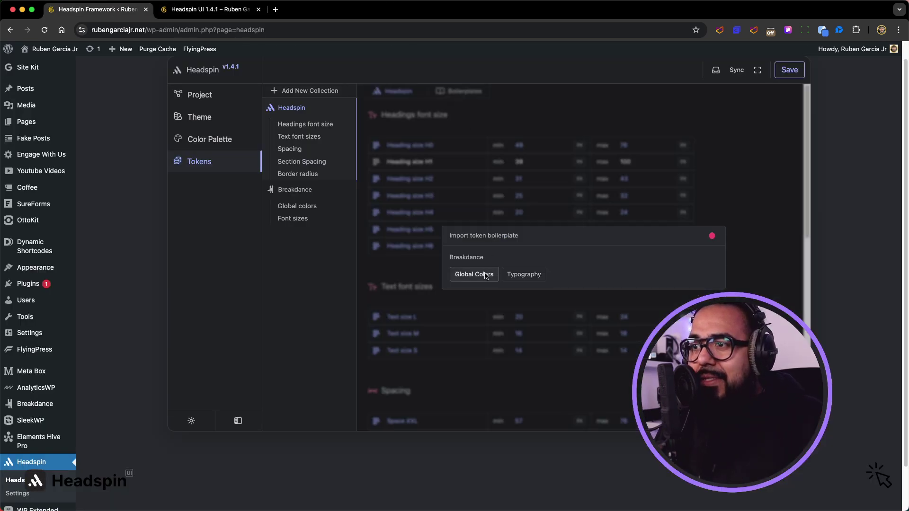
pyautogui.click(531, 279)
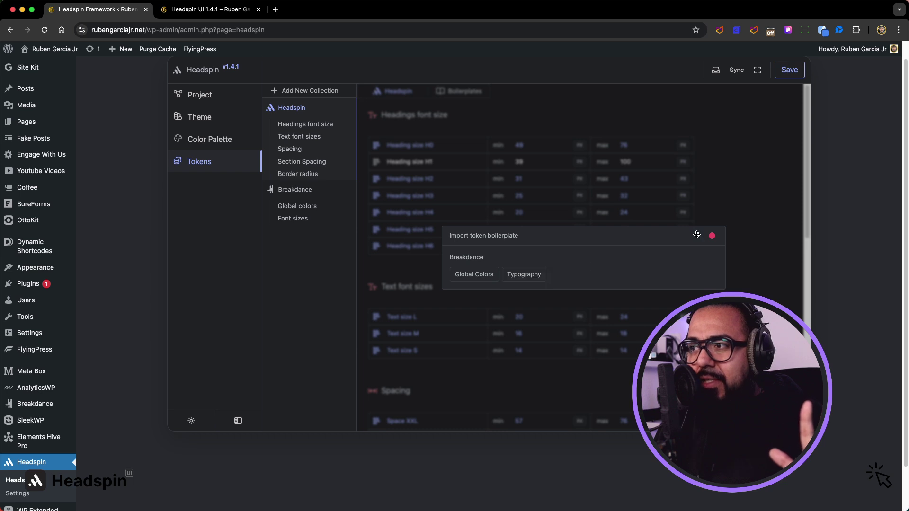
pyautogui.click(713, 235)
# Step: Try to link the Heading size H1 token to the theme settings again
pyautogui.click(378, 163)
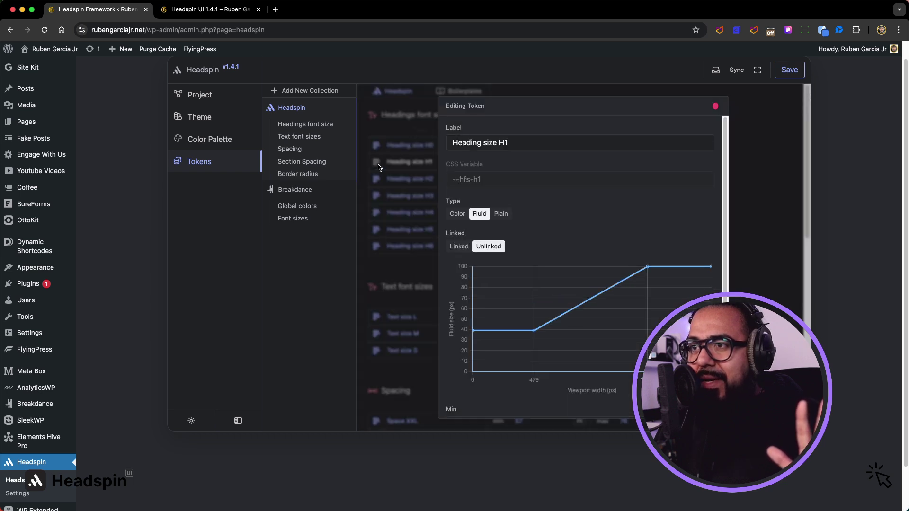
pyautogui.click(459, 247)
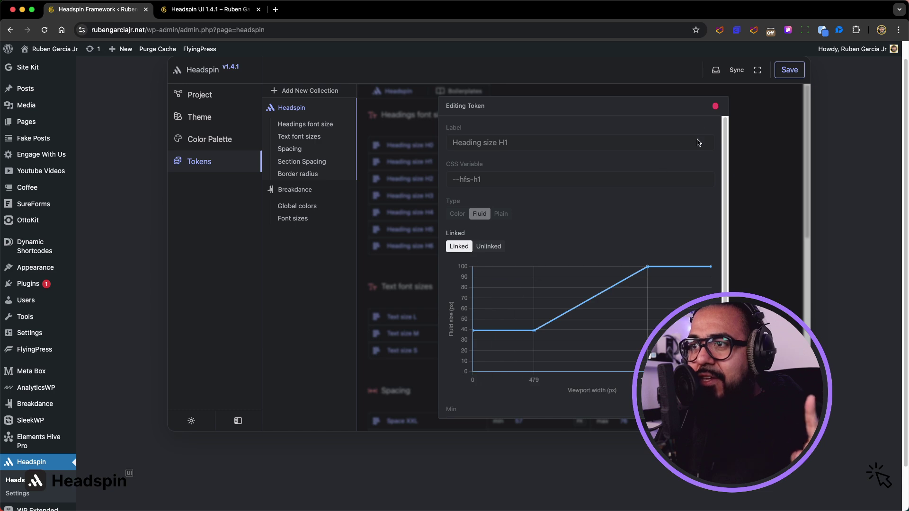
pyautogui.click(716, 107)
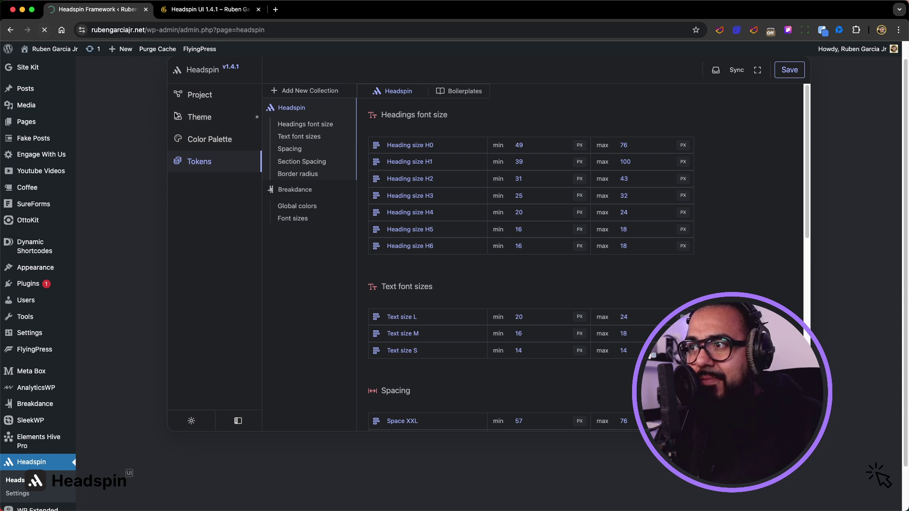
# Step: Examine the theme's advanced typography chart of fluid font sizes and return to the token list
pyautogui.click(190, 120)
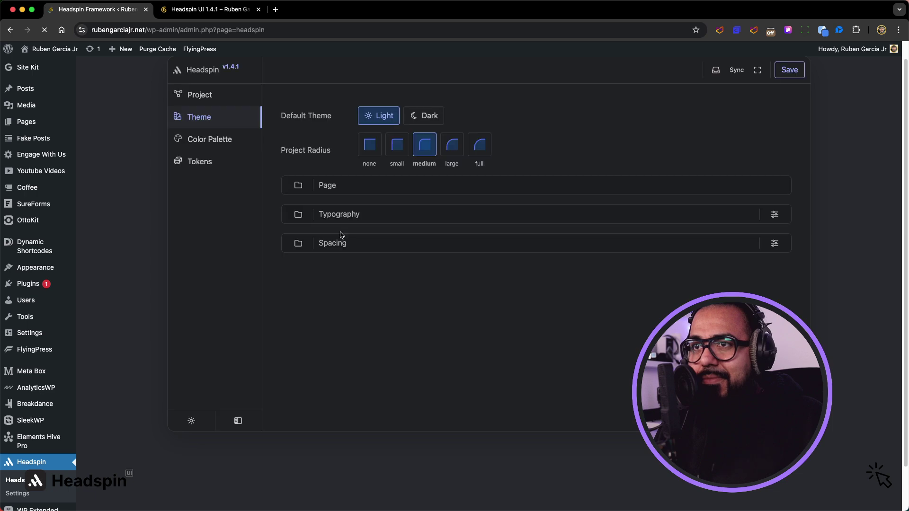
pyautogui.click(298, 215)
pyautogui.click(775, 215)
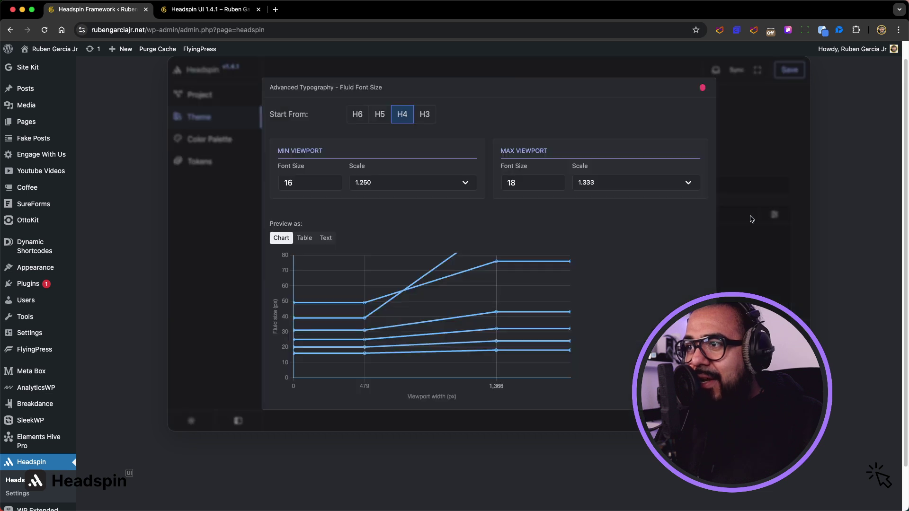
pyautogui.click(703, 90)
pyautogui.click(241, 160)
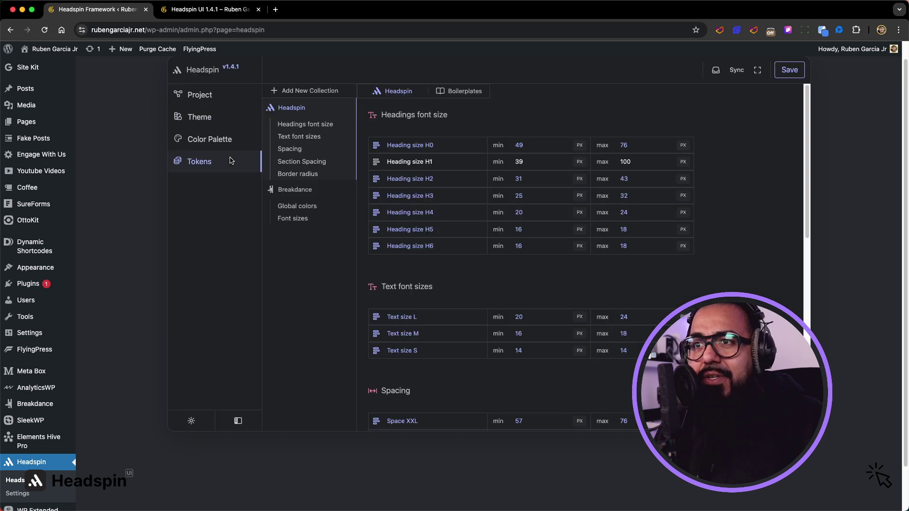
# Step: Switch the Heading size H1 token from unlinked back to linked and close its editor
pyautogui.click(379, 164)
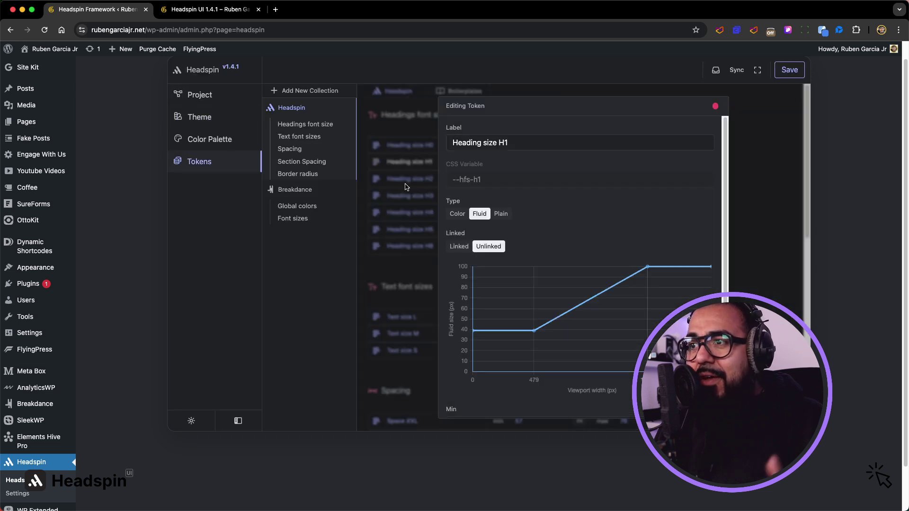
pyautogui.click(455, 248)
pyautogui.scroll(-2, 637, 351)
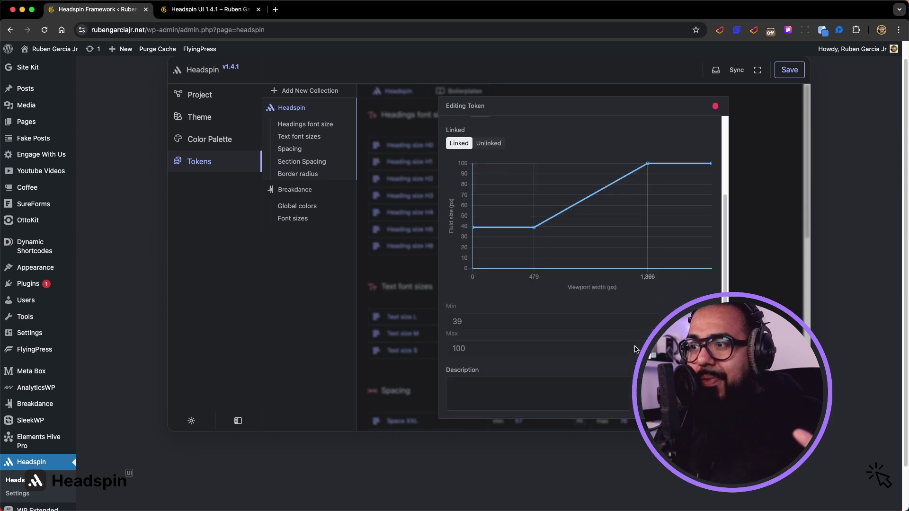
pyautogui.scroll(2, 635, 349)
pyautogui.click(489, 247)
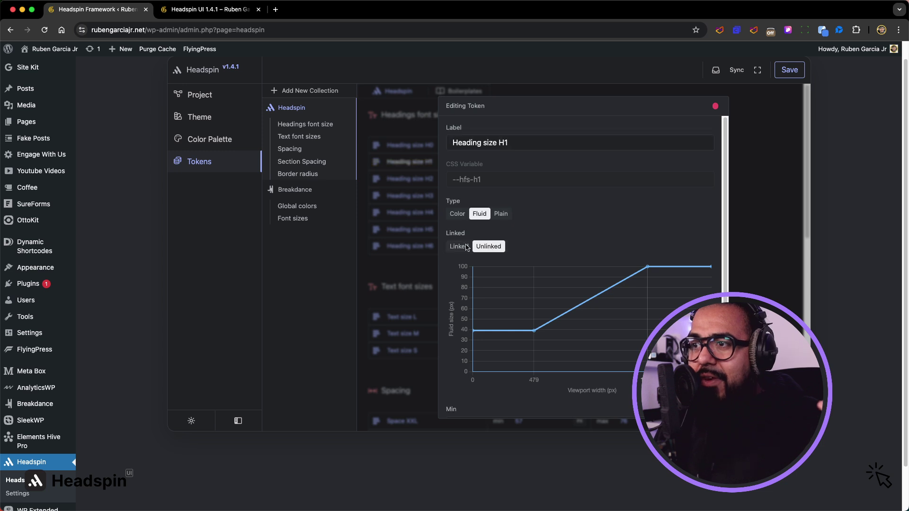
pyautogui.click(716, 106)
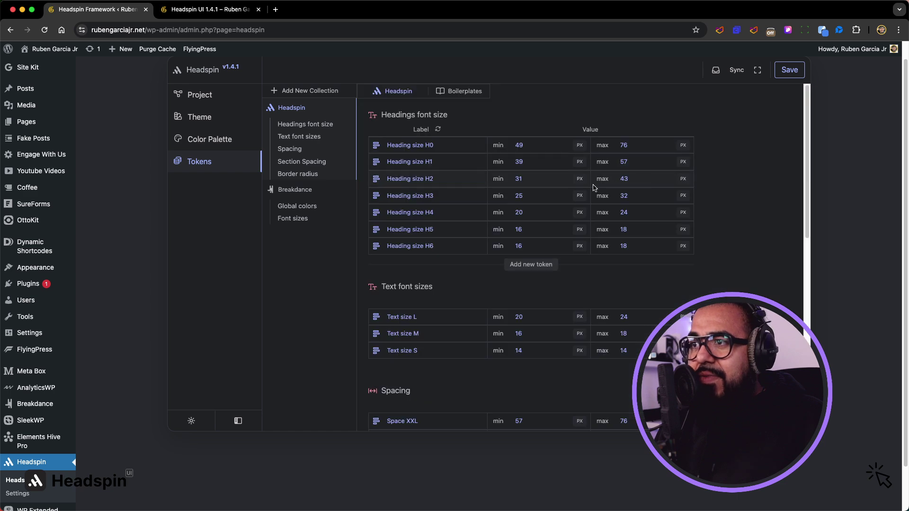
# Step: Check the Heading size H1 token's fluid chart and the Breakdance boilerplates available for import
pyautogui.click(373, 165)
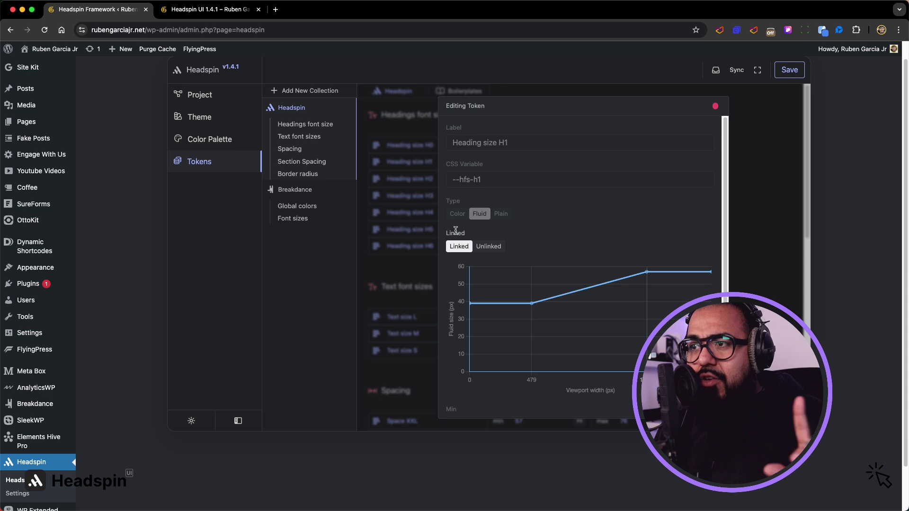
pyautogui.click(379, 171)
pyautogui.click(466, 92)
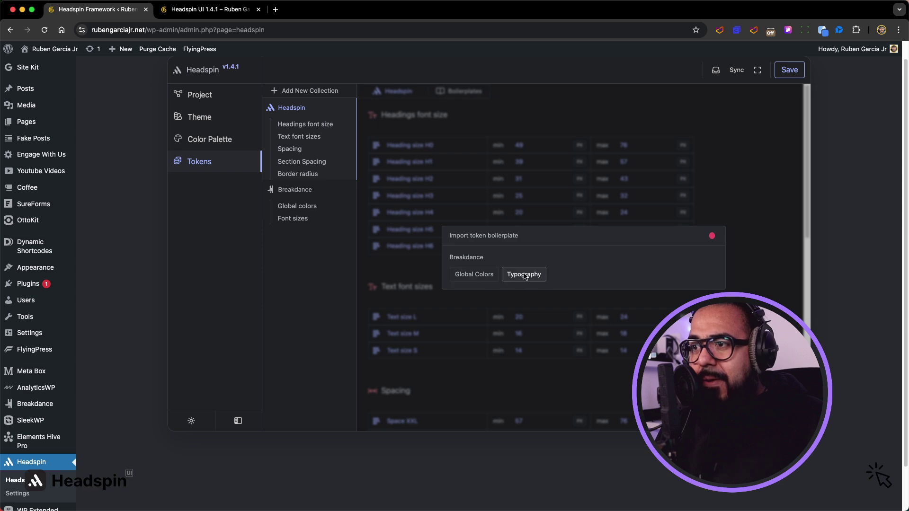
pyautogui.click(713, 236)
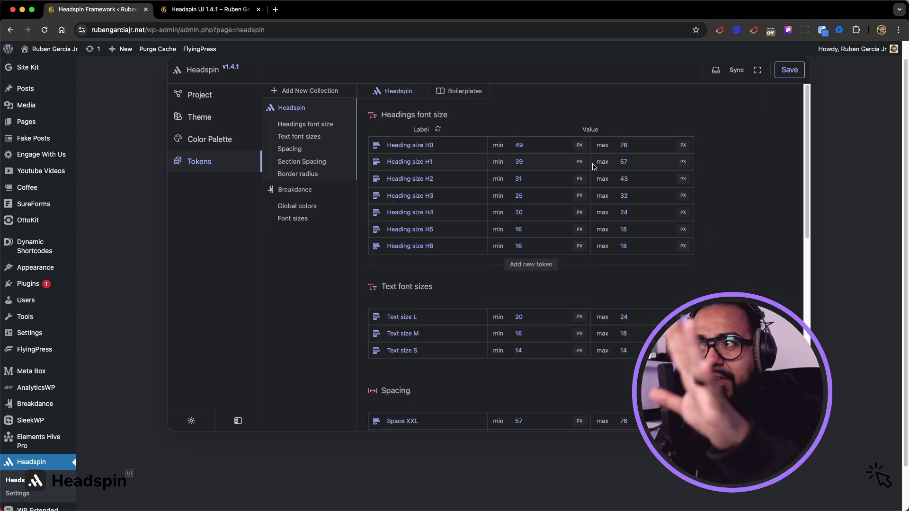
# Step: Unlink the Heading size H1 token from the theme settings and set its maximum size to 100 px
pyautogui.click(376, 163)
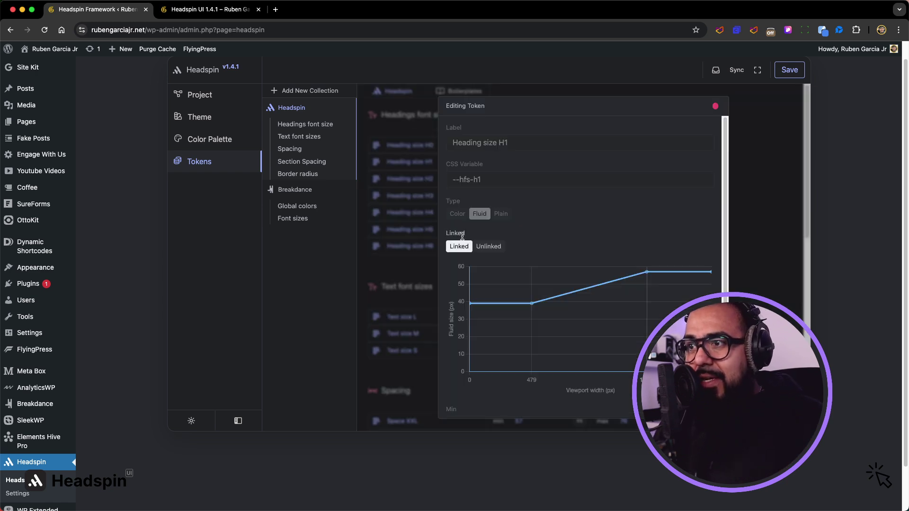
pyautogui.click(490, 247)
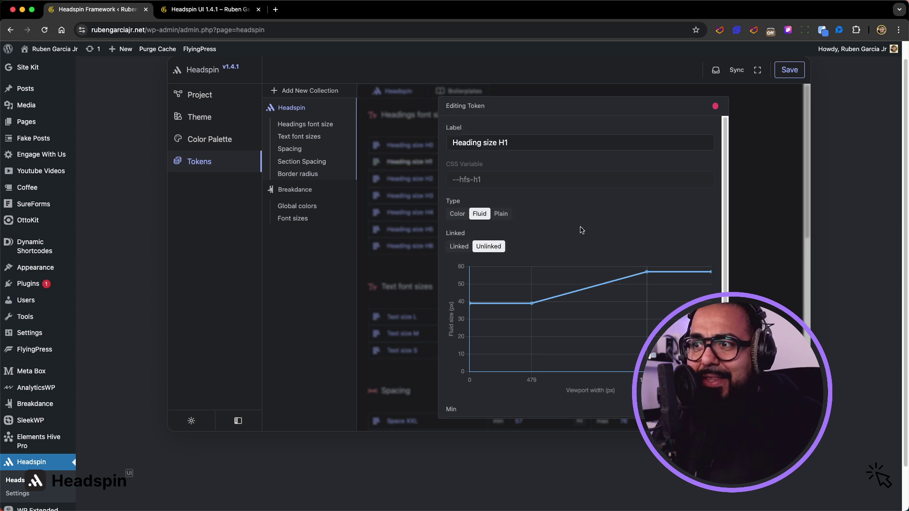
pyautogui.click(717, 107)
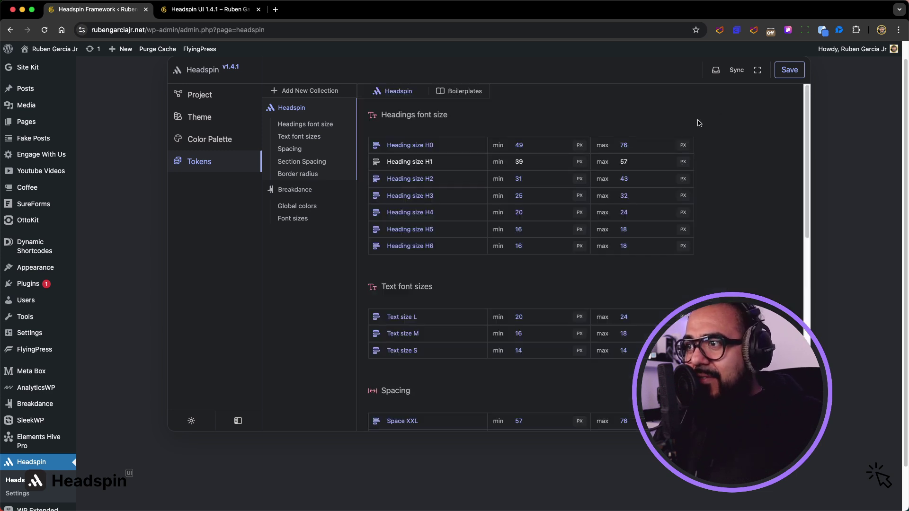
pyautogui.doubleClick(644, 164)
pyautogui.write('100')
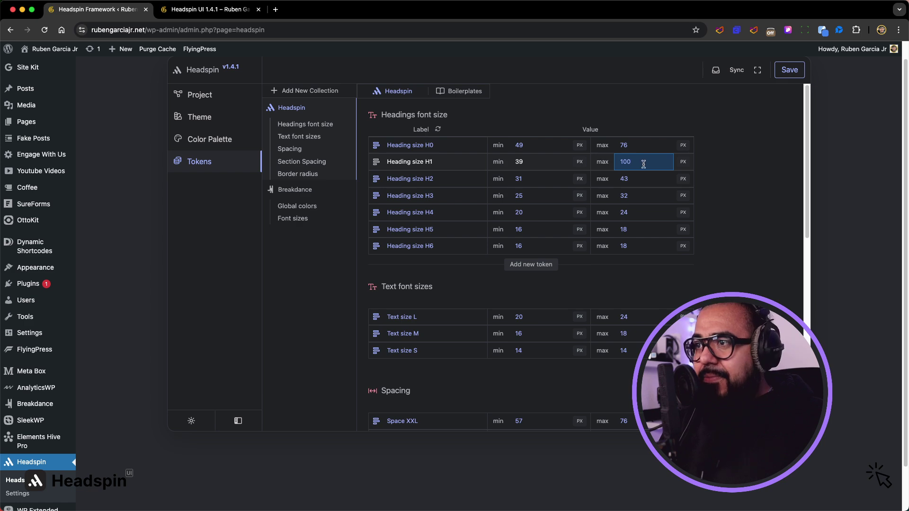
# Step: Switch the Heading size H1 token back to linked and close its editor
pyautogui.click(376, 163)
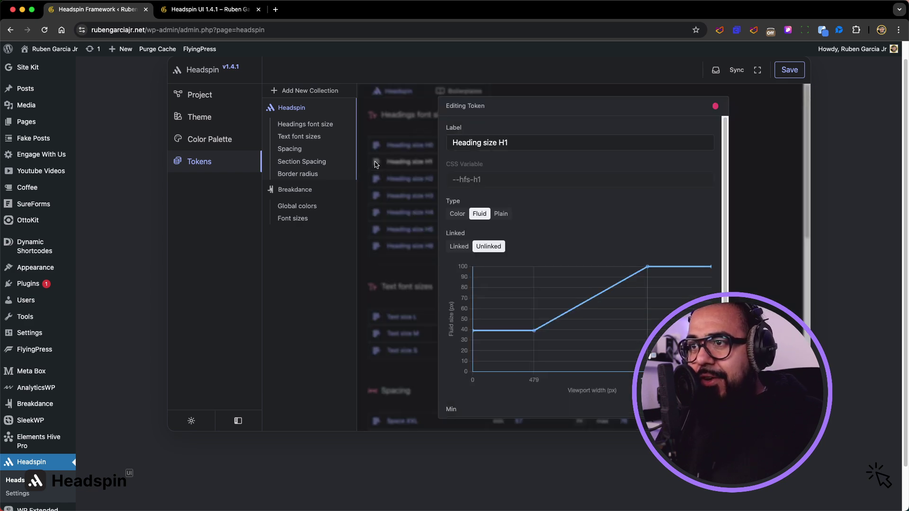
pyautogui.click(458, 247)
pyautogui.click(726, 105)
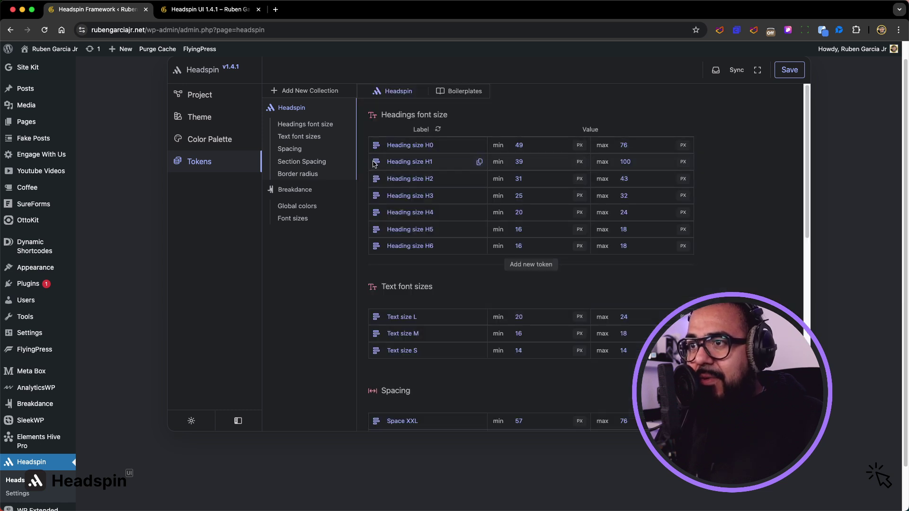
# Step: Check the Heading size H1 token's link setting and fluid chart, and save the framework settings
pyautogui.click(375, 164)
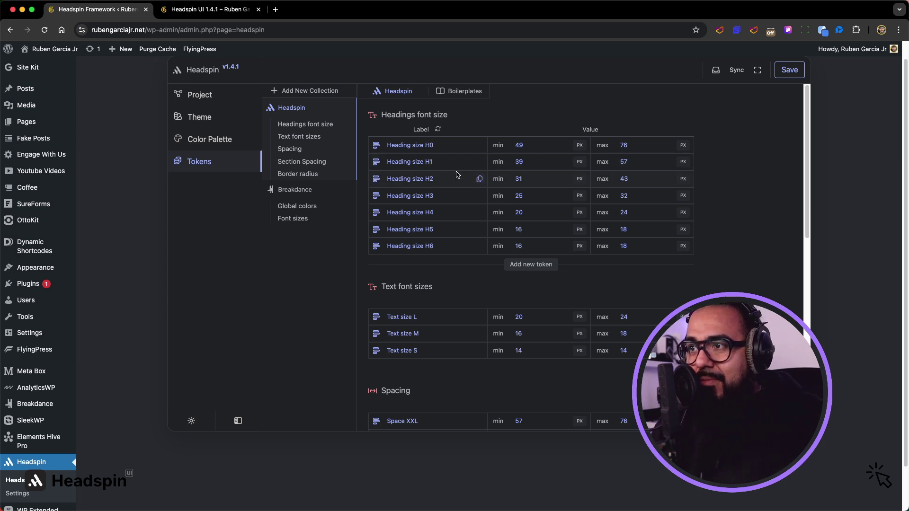
pyautogui.click(376, 162)
pyautogui.click(375, 162)
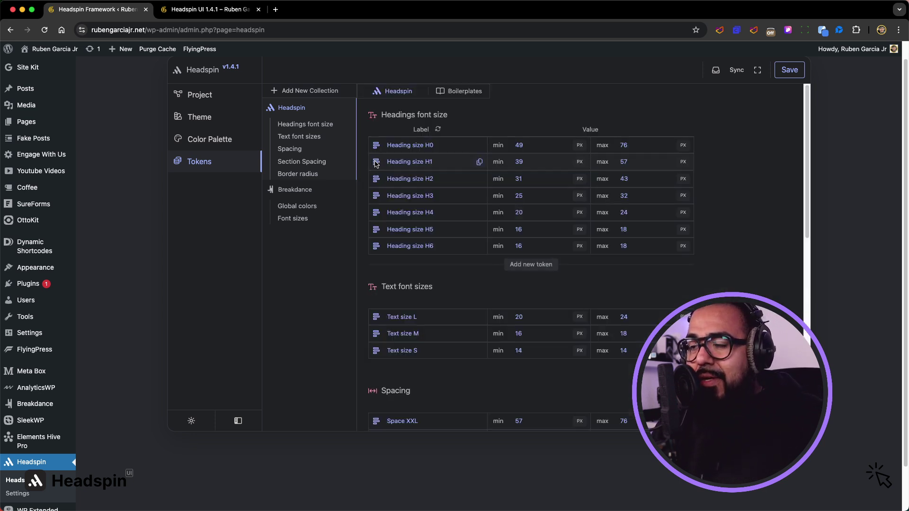
pyautogui.click(377, 163)
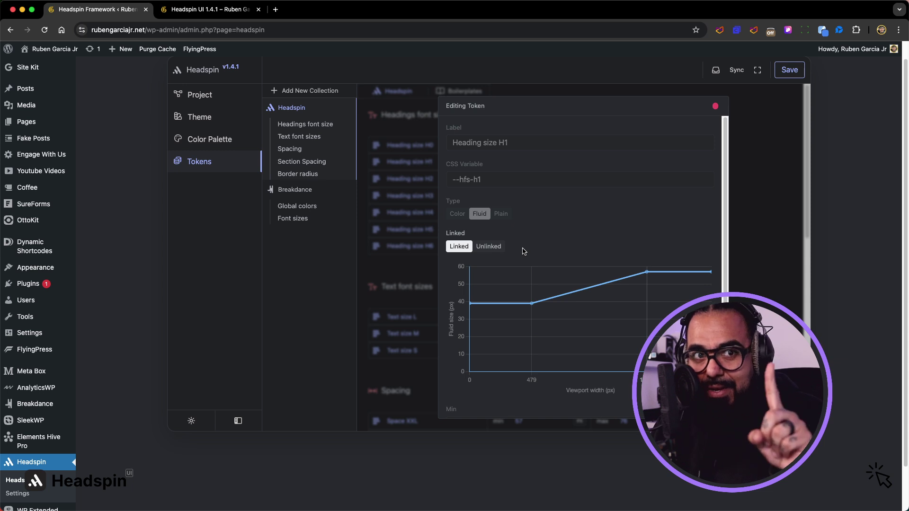
pyautogui.click(715, 107)
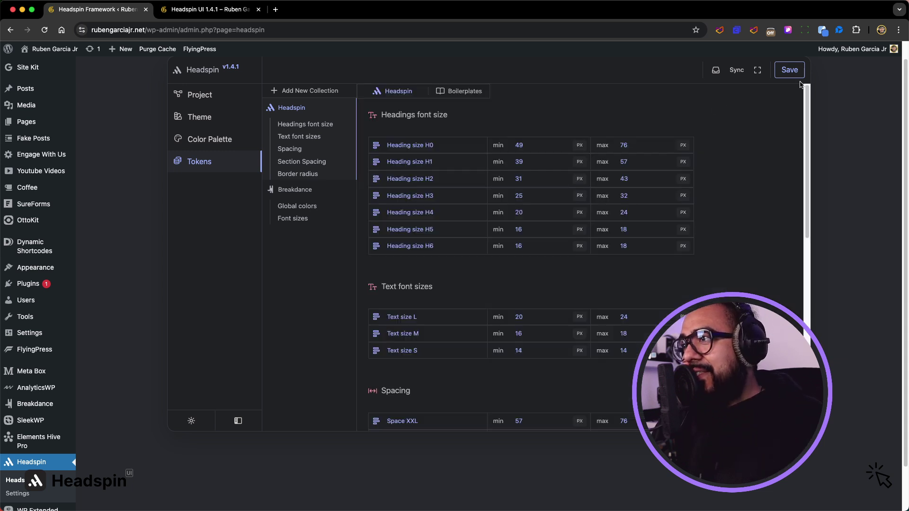
pyautogui.click(790, 71)
# Step: Switch to the Headspin UI 1.4.1 demo page and examine its sample headings and basic text elements
pyautogui.click(219, 13)
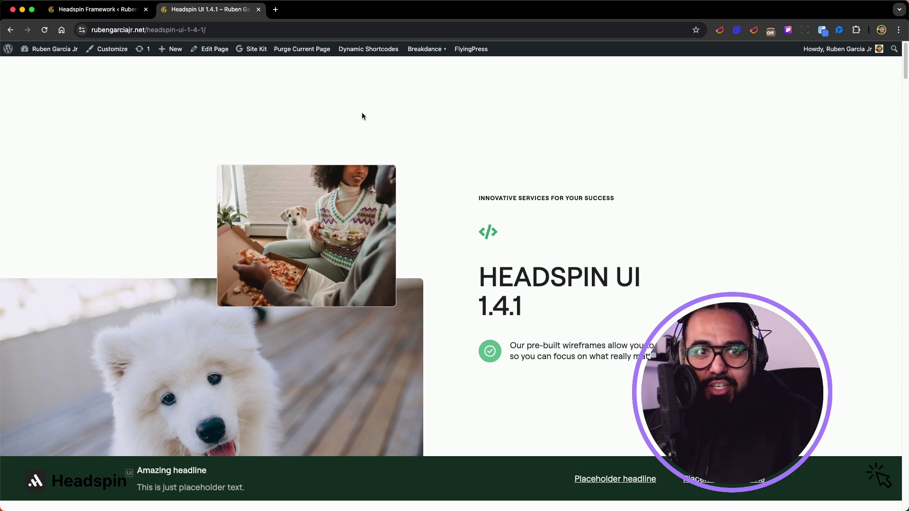
pyautogui.scroll(-15, 525, 206)
pyautogui.scroll(1, 525, 209)
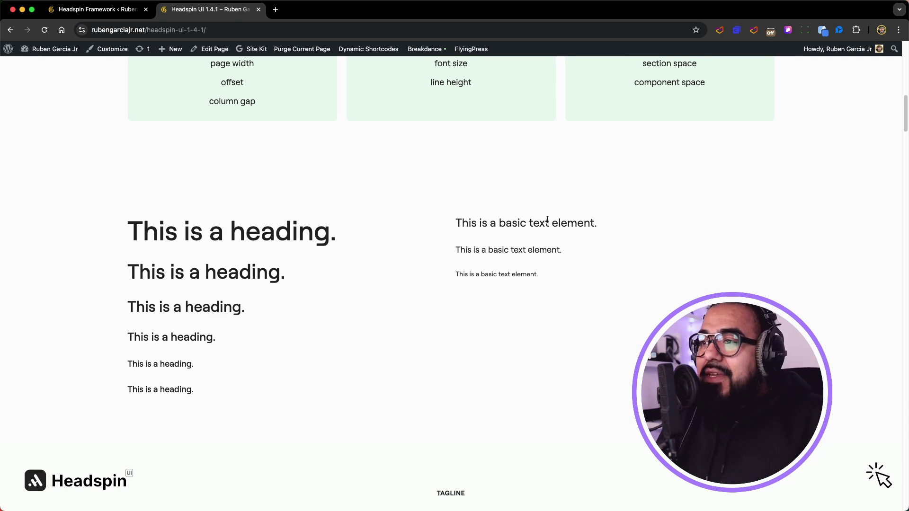
pyautogui.scroll(-1, 547, 220)
pyautogui.scroll(-2, 548, 223)
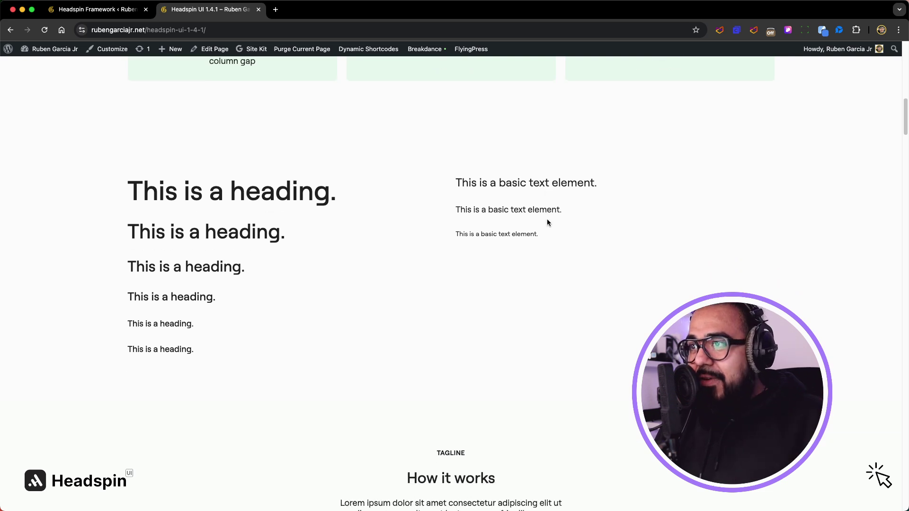
pyautogui.scroll(5, 547, 222)
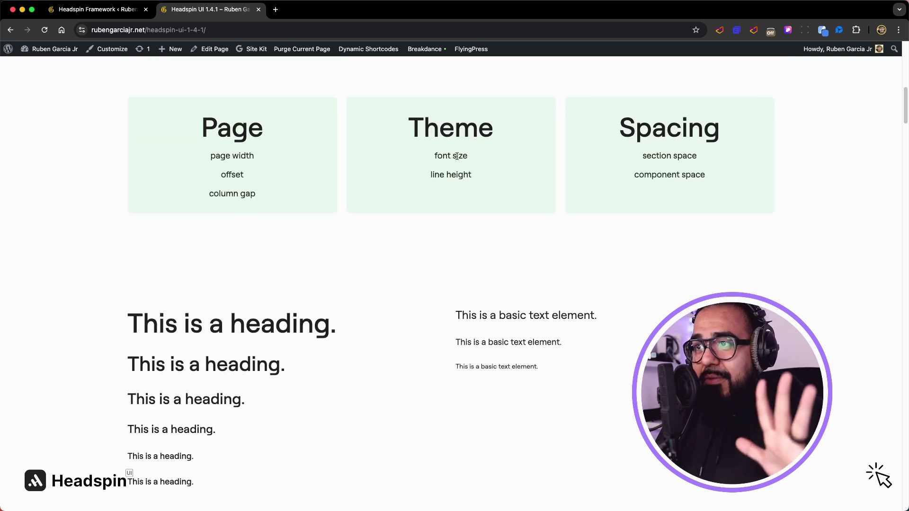
pyautogui.scroll(-2, 513, 232)
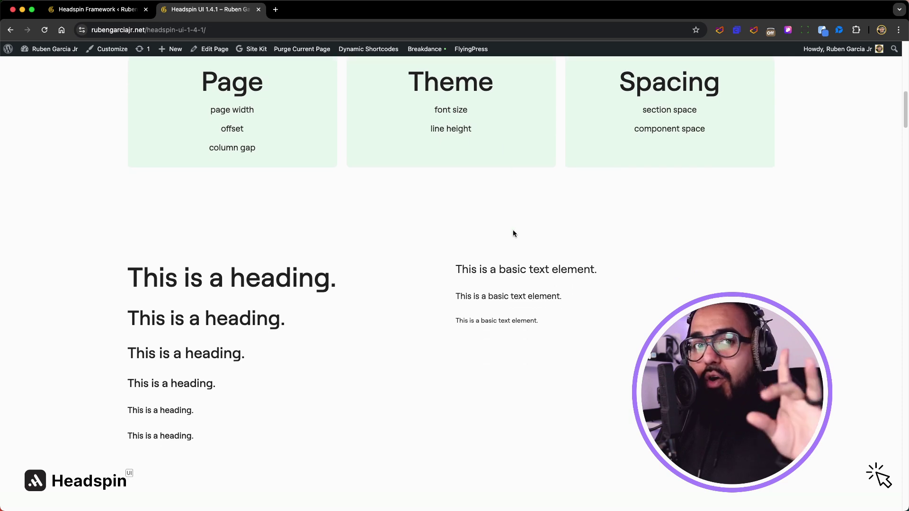
pyautogui.scroll(-2, 495, 259)
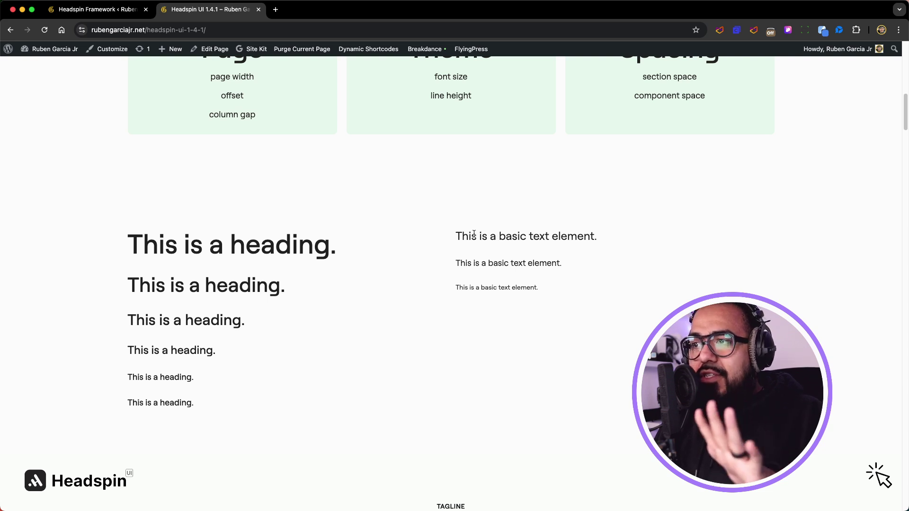
# Step: Highlight each of the three basic text elements on the demo page to compare their sizes
pyautogui.moveTo(456, 236); pyautogui.dragTo(599, 241)
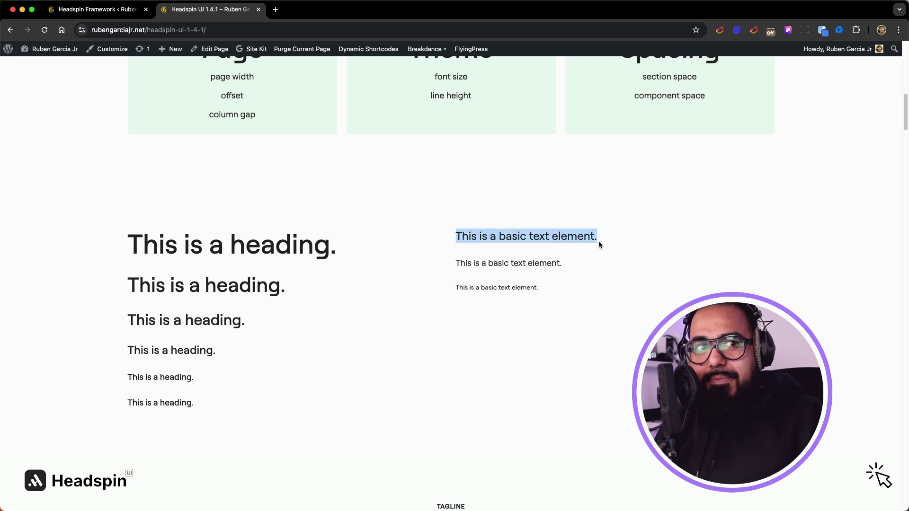
pyautogui.moveTo(456, 264); pyautogui.dragTo(571, 262)
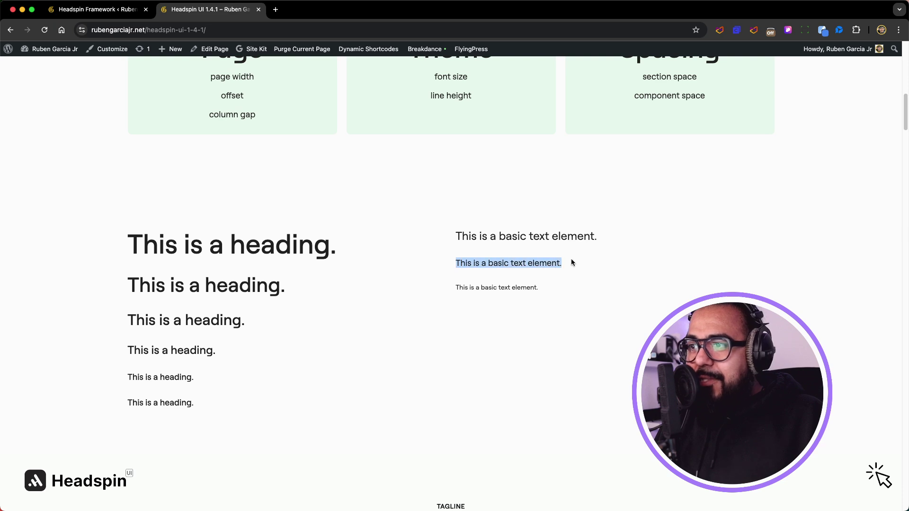
pyautogui.click(581, 263)
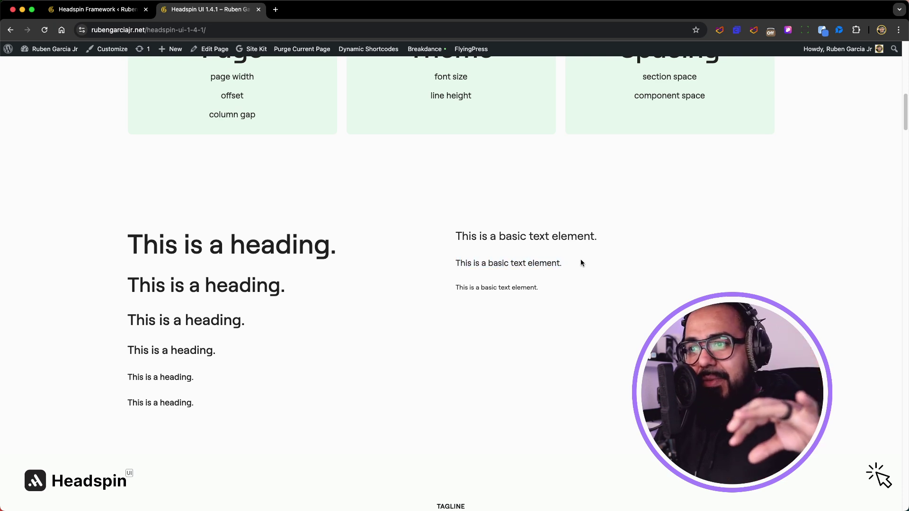
pyautogui.moveTo(454, 288); pyautogui.dragTo(580, 288)
pyautogui.click(584, 287)
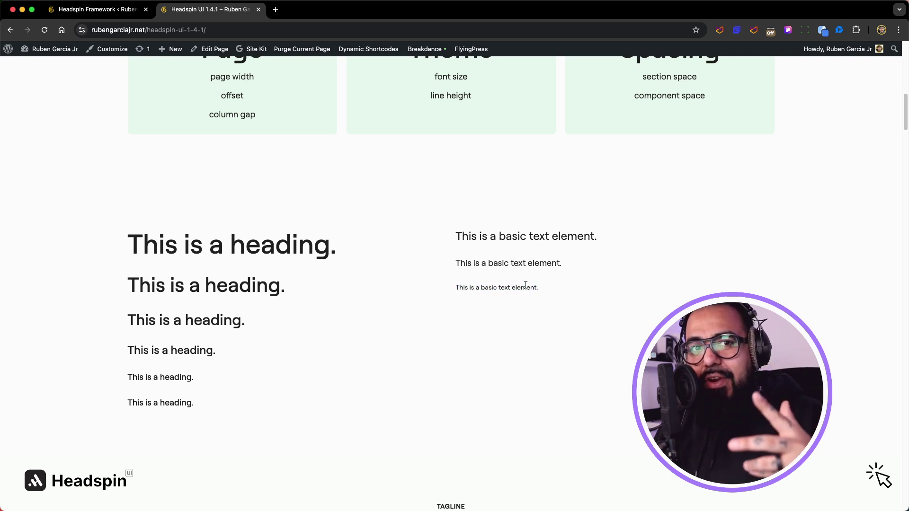
# Step: Review the Page, Theme and Spacing cards of the Headspin Theme Setting section above the sample headings
pyautogui.scroll(2, 536, 274)
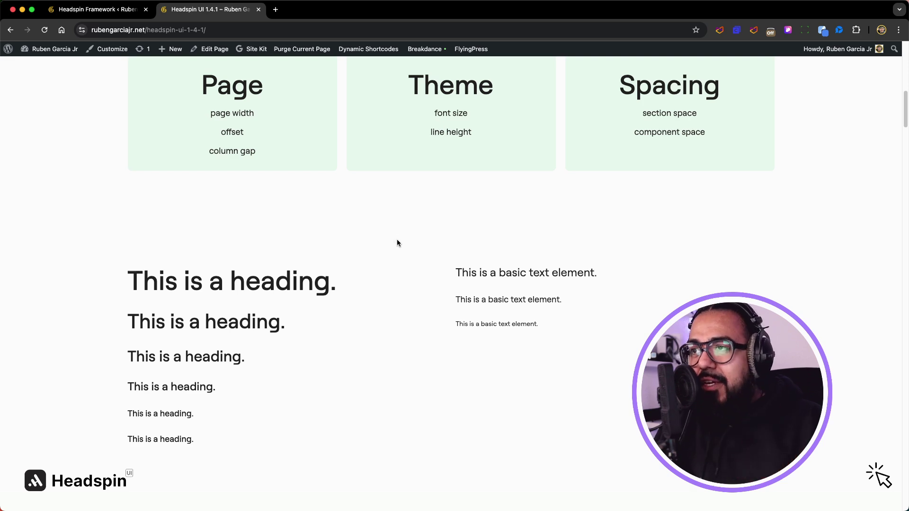
pyautogui.scroll(5, 397, 243)
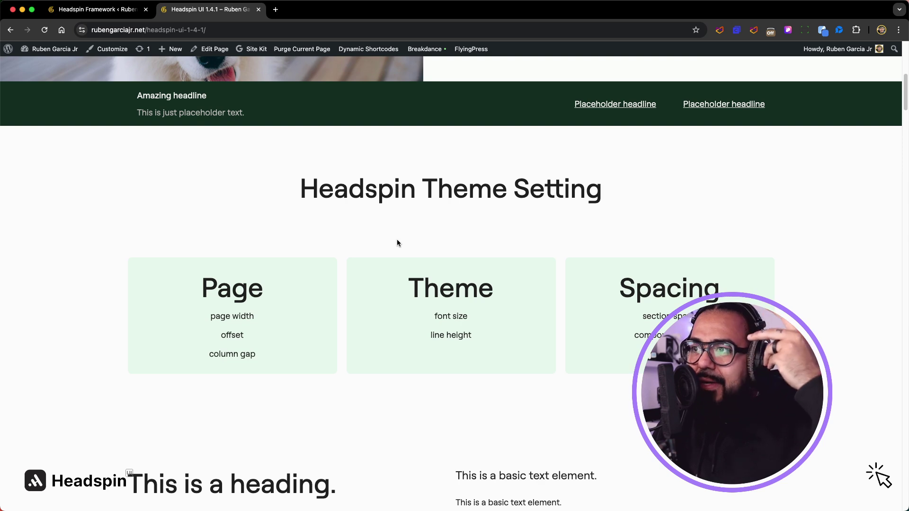
pyautogui.scroll(-4, 397, 243)
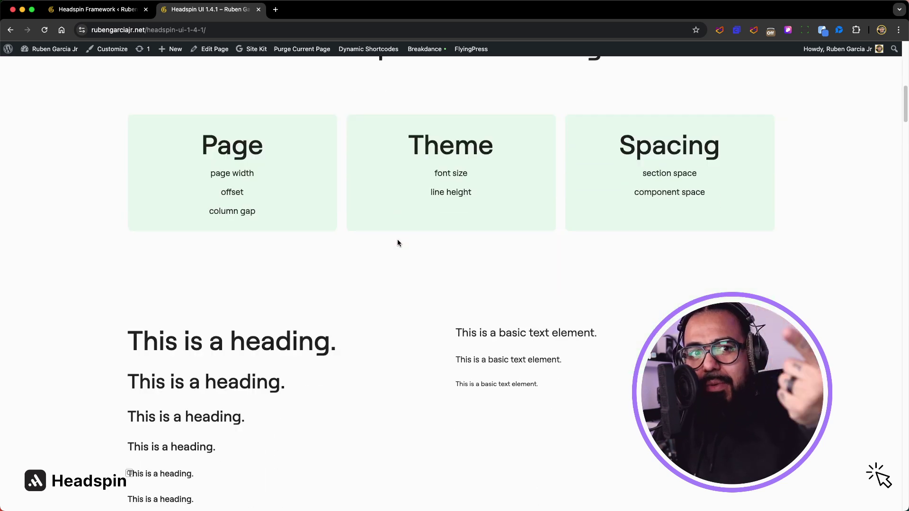
pyautogui.scroll(-1, 398, 243)
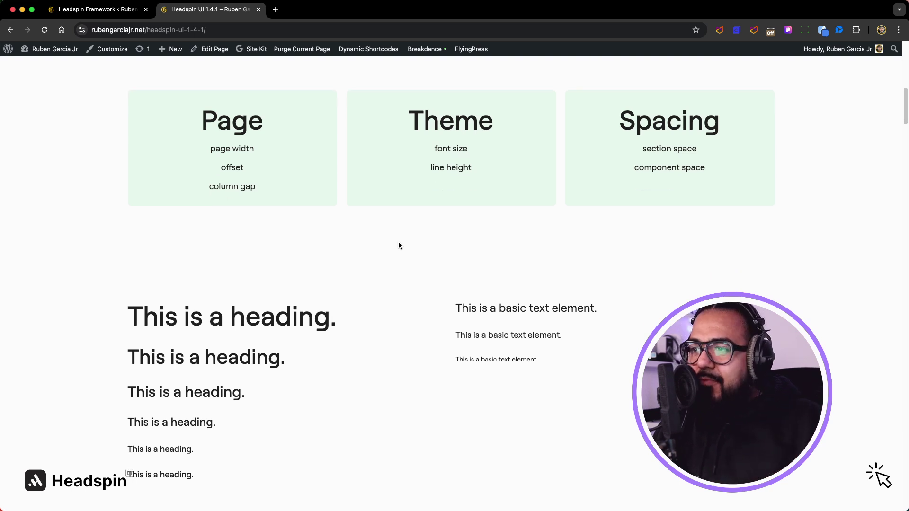
pyautogui.scroll(-1, 398, 243)
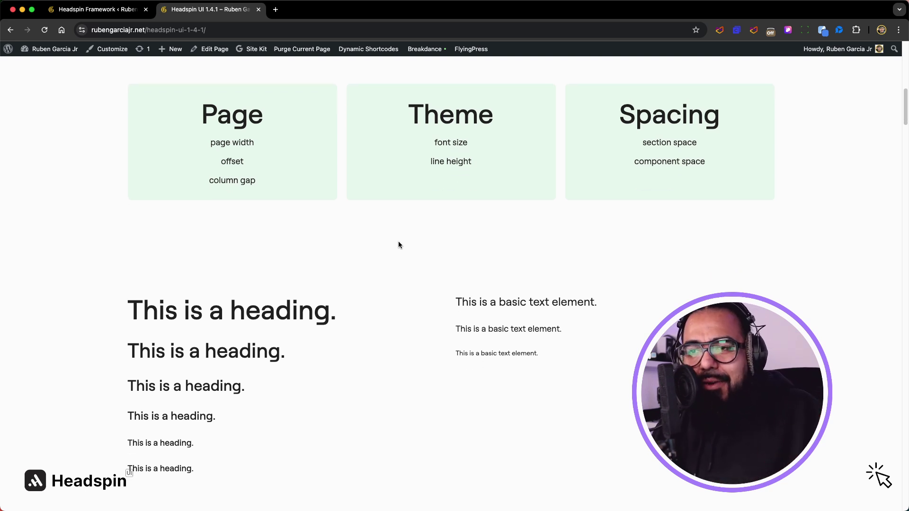
pyautogui.scroll(-1, 399, 245)
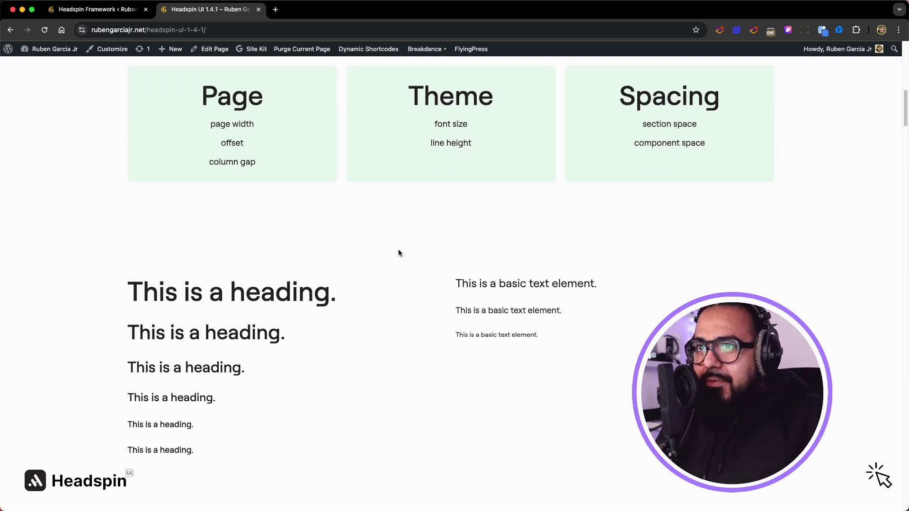
# Step: Return to the Headspin theme settings, view the advanced typography fluid font size chart and close it
pyautogui.click(97, 10)
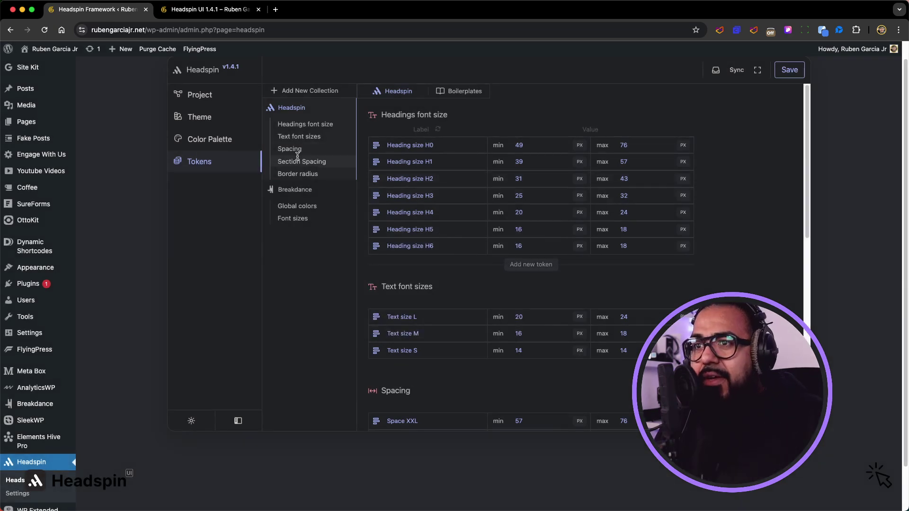
pyautogui.click(223, 126)
pyautogui.scroll(-2, 474, 258)
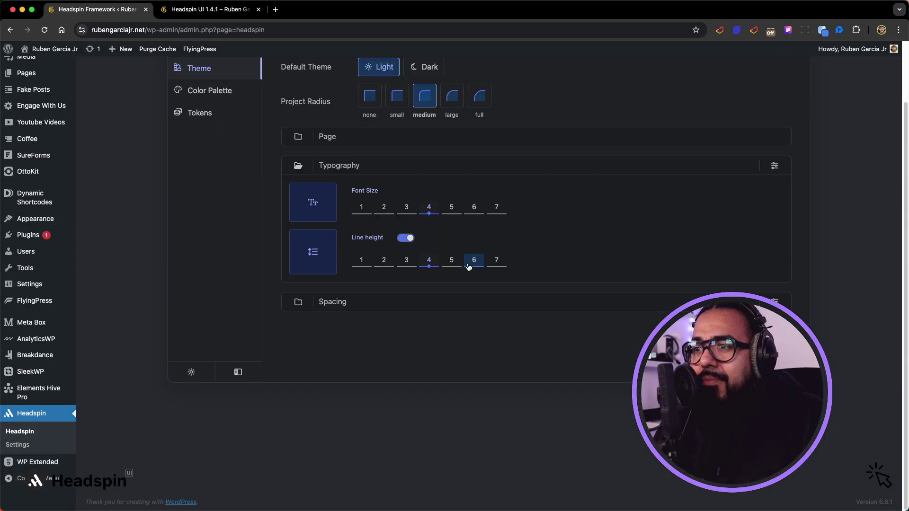
pyautogui.click(775, 166)
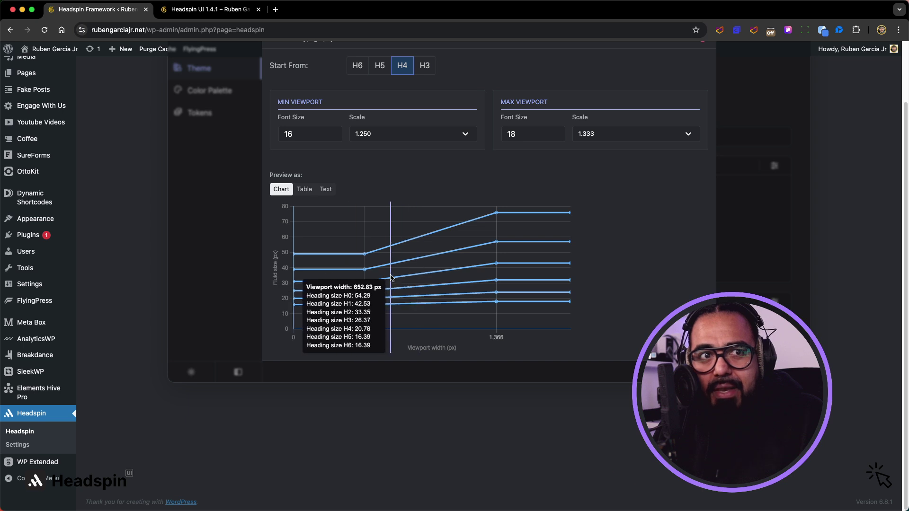
pyautogui.scroll(1, 712, 77)
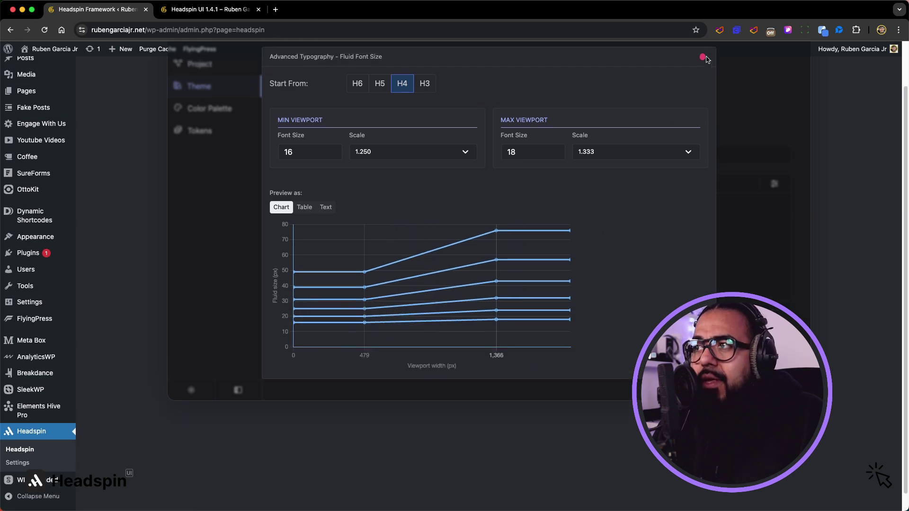
pyautogui.click(703, 58)
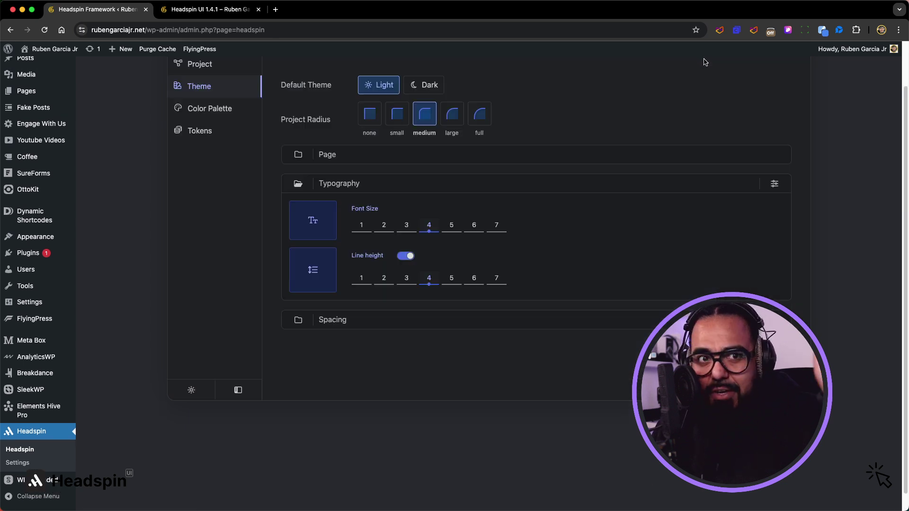
# Step: View the theme's advanced spacing chart with its minimum and maximum viewport settings, and close it
pyautogui.scroll(-1, 710, 116)
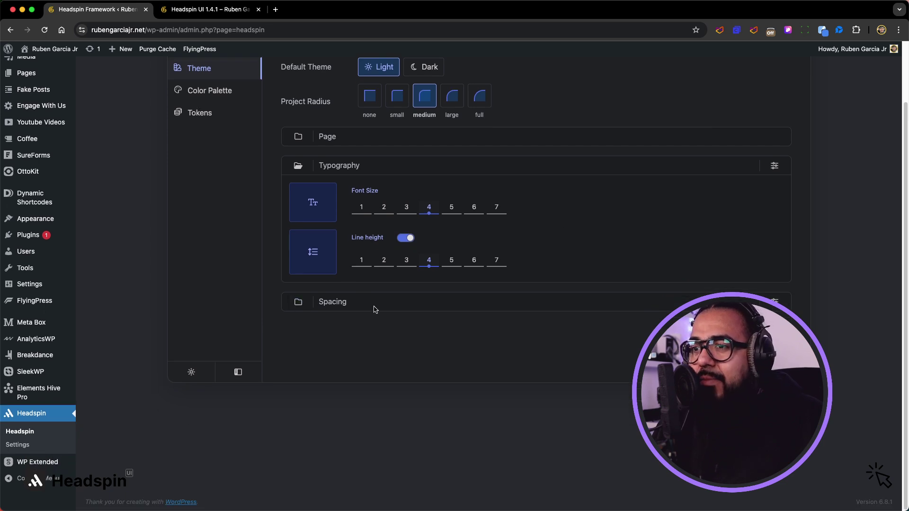
pyautogui.click(772, 304)
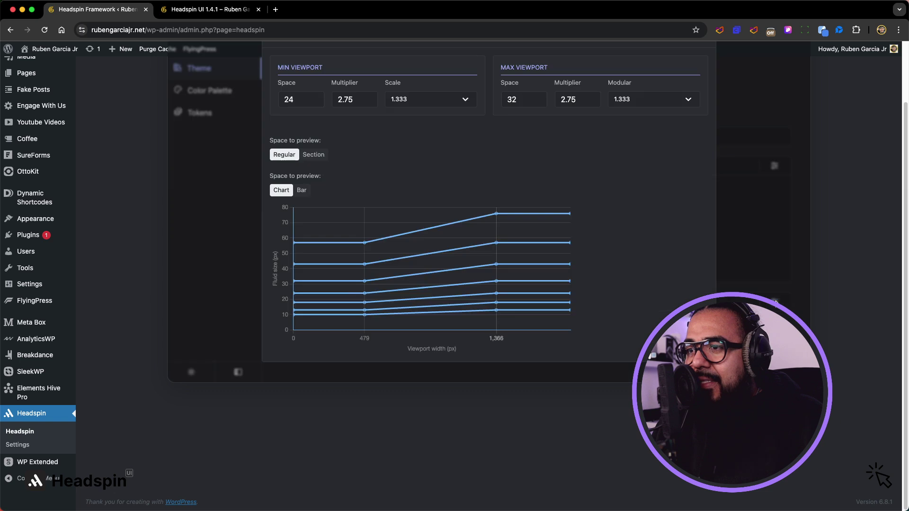
pyautogui.scroll(1, 751, 122)
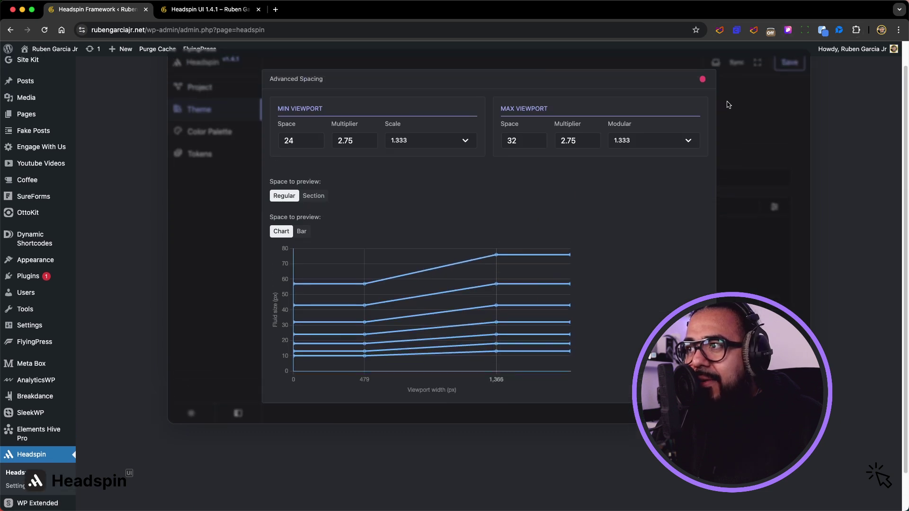
pyautogui.click(702, 78)
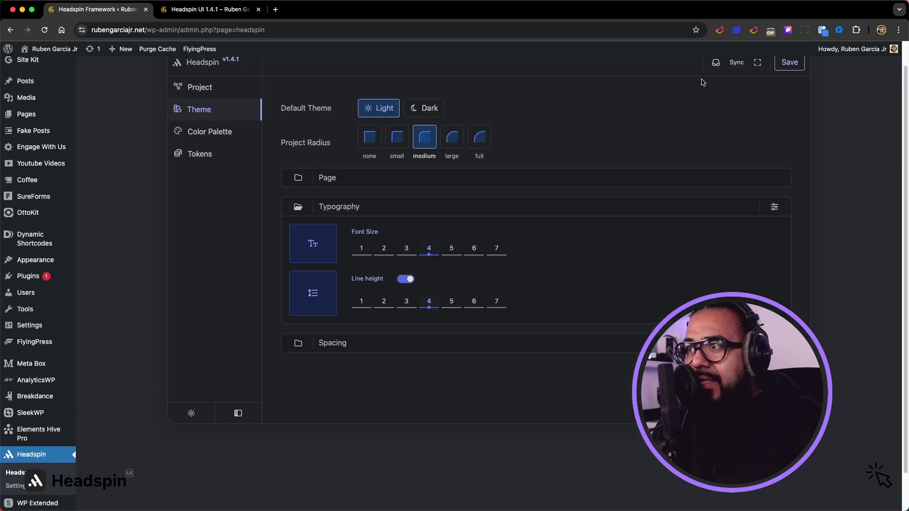
# Step: Expand the Spacing settings of the theme to reach the Section Space and Component Space scales
pyautogui.click(297, 344)
pyautogui.scroll(-3, 410, 357)
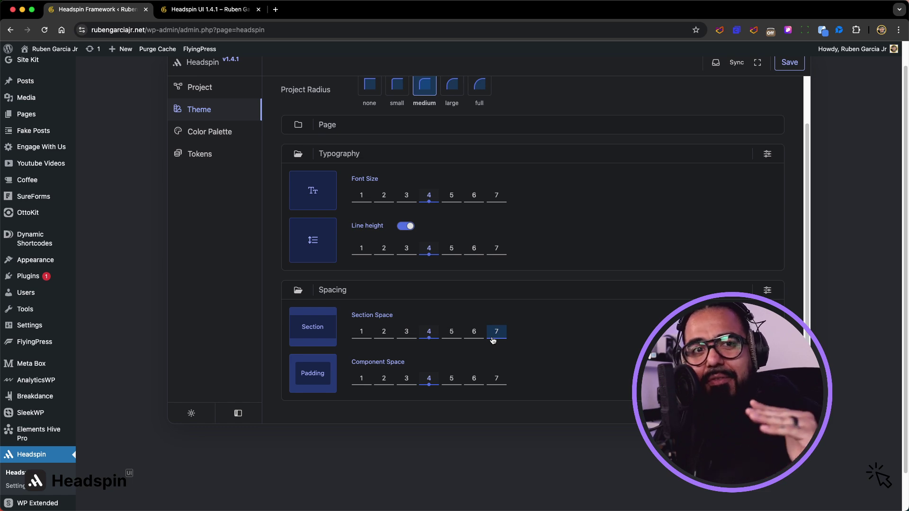
pyautogui.scroll(-1, 493, 340)
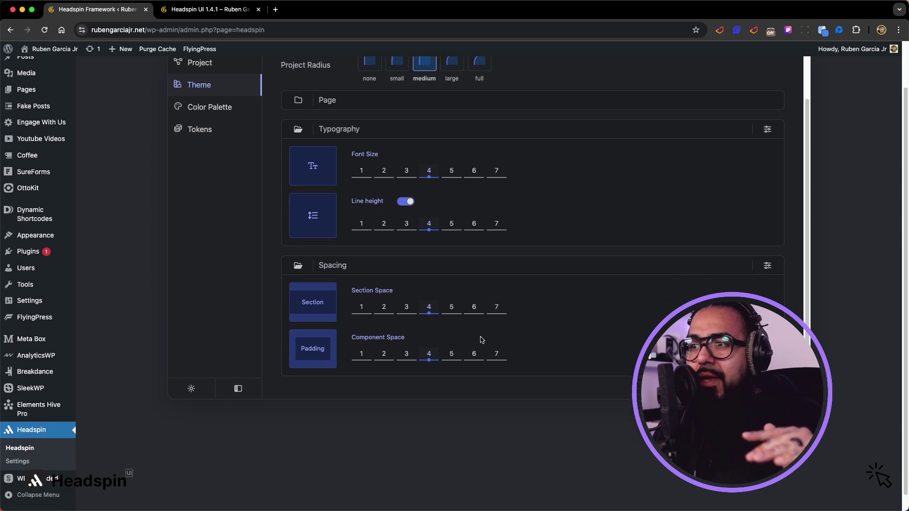
# Step: Try larger and smaller Section Space levels across the 1 to 7 scale, and return it to 4
pyautogui.click(451, 310)
pyautogui.click(474, 310)
pyautogui.click(496, 310)
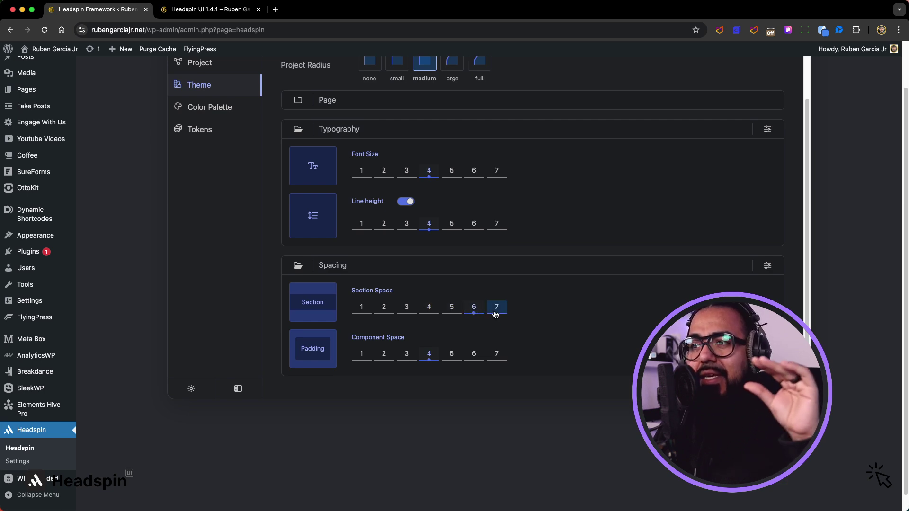
pyautogui.click(432, 316)
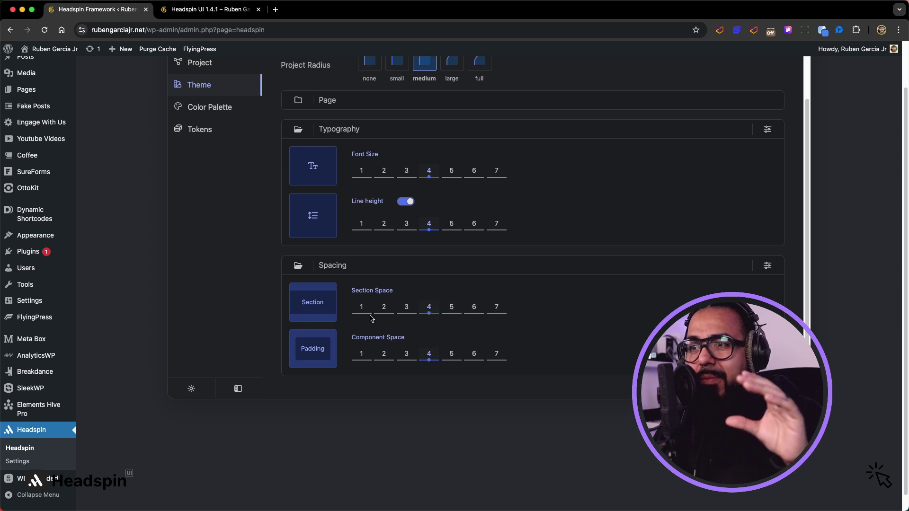
pyautogui.click(398, 316)
pyautogui.click(384, 316)
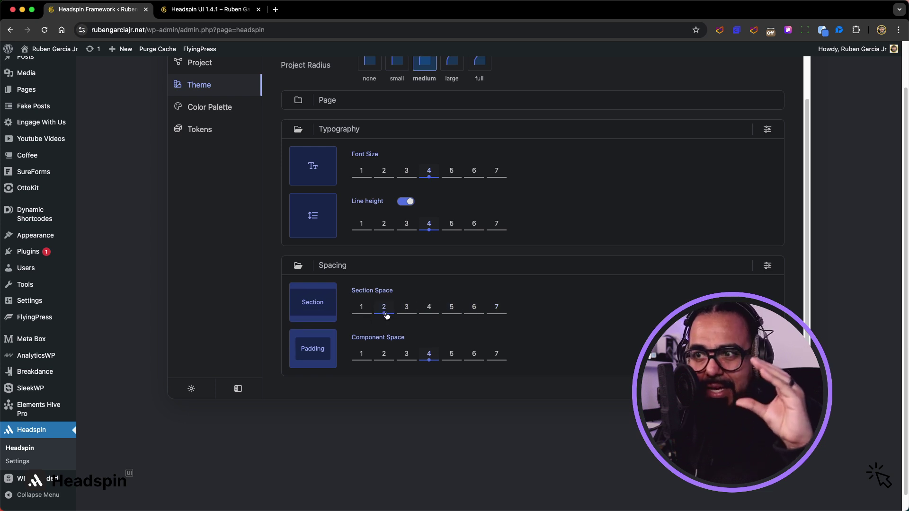
pyautogui.click(366, 316)
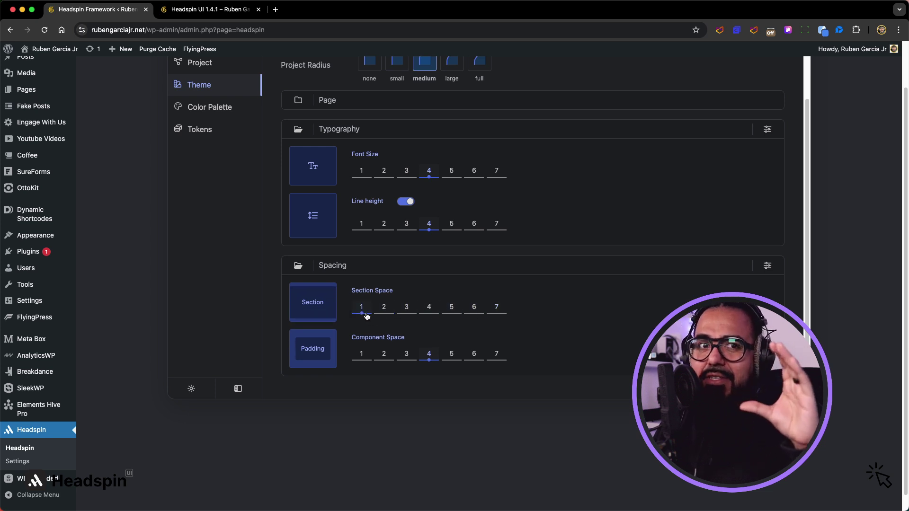
pyautogui.click(430, 310)
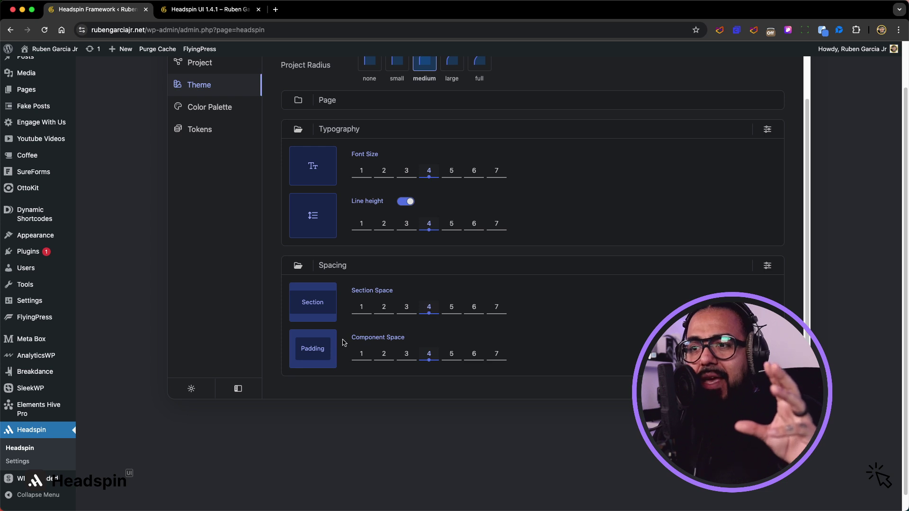
# Step: Try Component Space at levels 1 and 7, and return it to 4
pyautogui.click(365, 358)
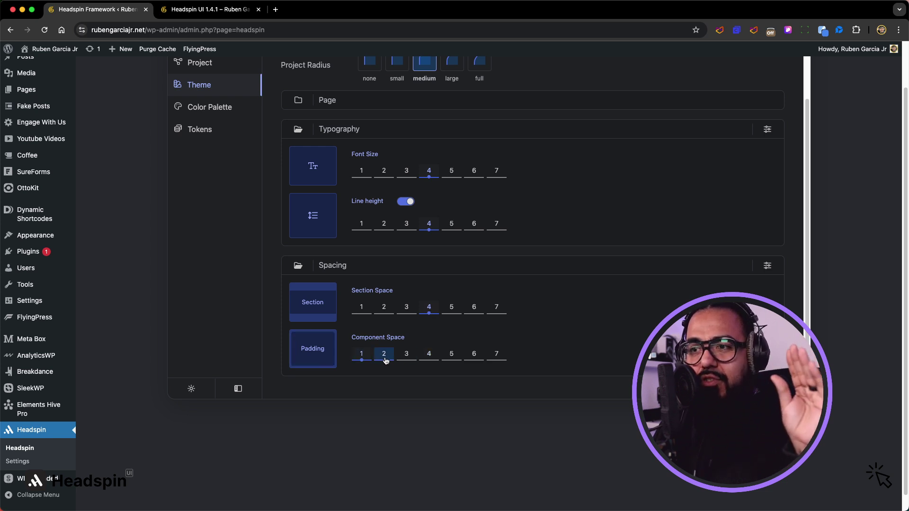
pyautogui.click(496, 358)
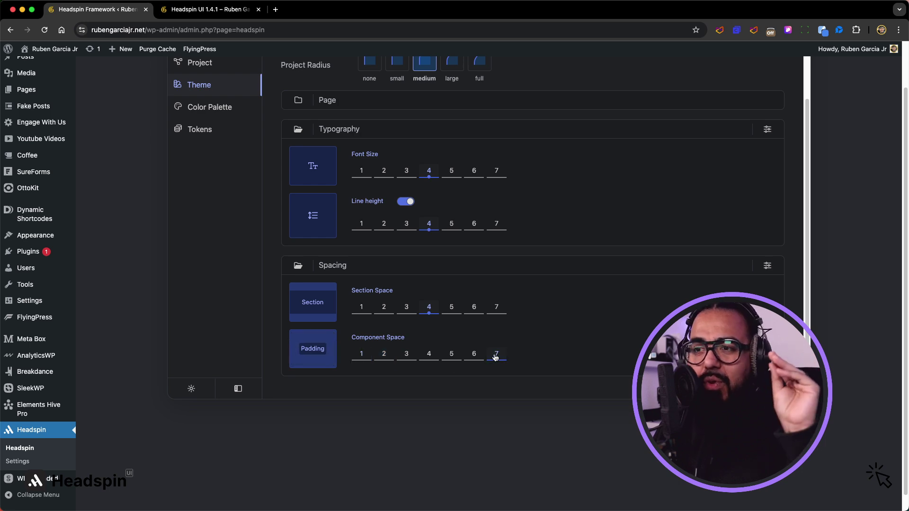
pyautogui.click(429, 356)
# Step: Open the advanced spacing settings and compare each space size's minimum and maximum values in the bar preview
pyautogui.click(768, 265)
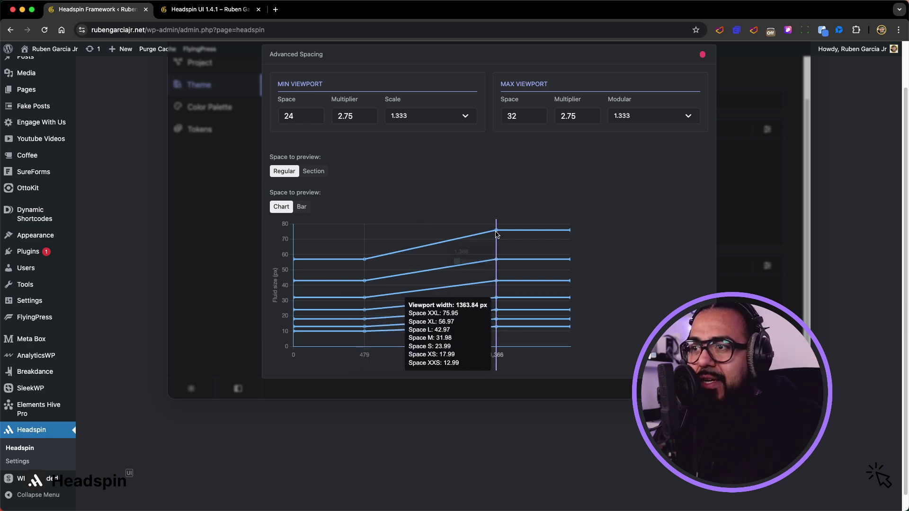
pyautogui.moveTo(496, 231)
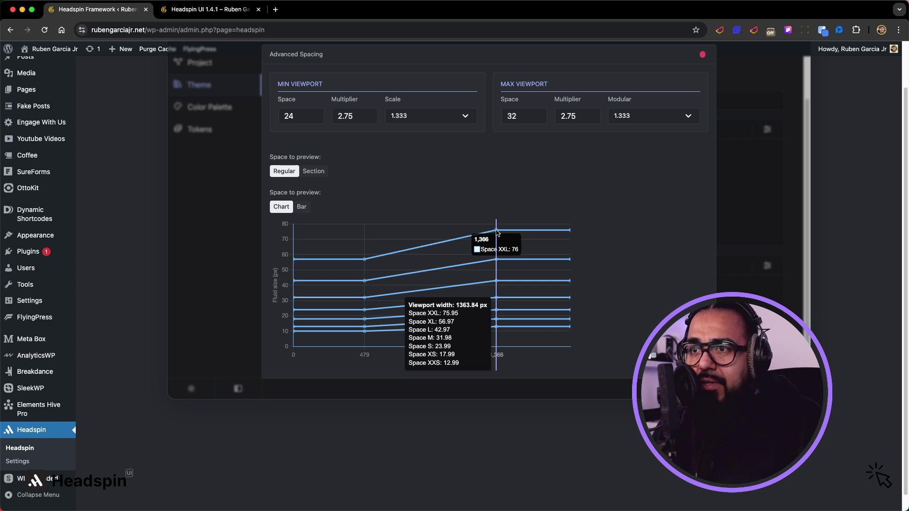
pyautogui.click(302, 208)
pyautogui.scroll(-3, 440, 276)
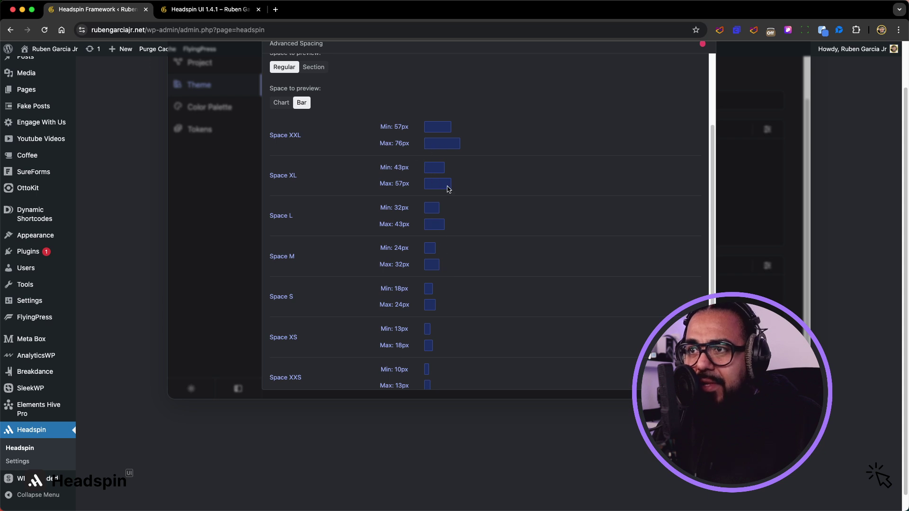
pyautogui.scroll(1, 447, 189)
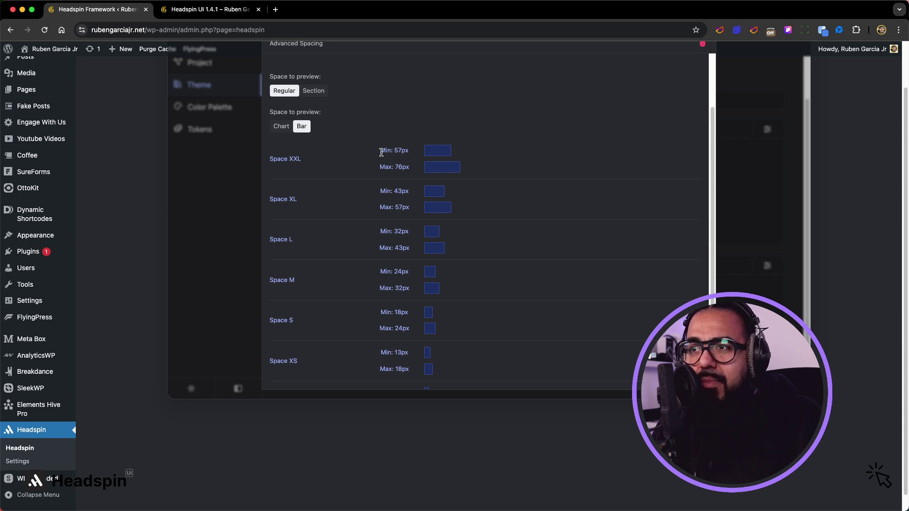
pyautogui.scroll(-2, 429, 192)
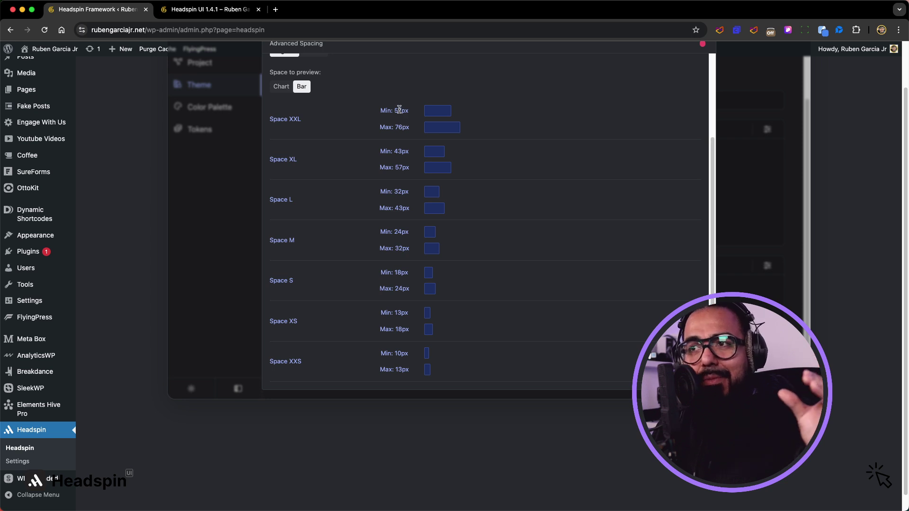
pyautogui.scroll(-1, 442, 130)
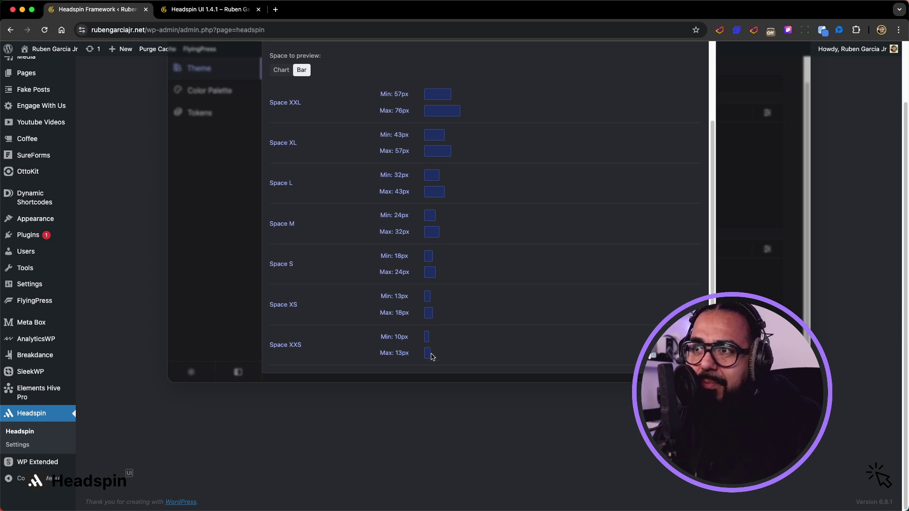
pyautogui.scroll(3, 405, 225)
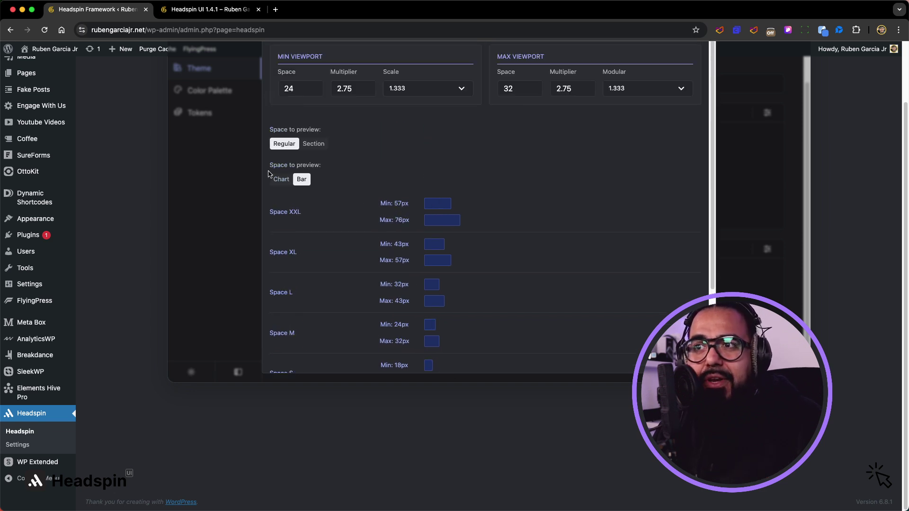
# Step: In the chart preview, try the Golden Ratio scale for the minimum viewport, set it to Minor Third - 1.200, and close the advanced spacing settings
pyautogui.click(282, 190)
pyautogui.click(435, 104)
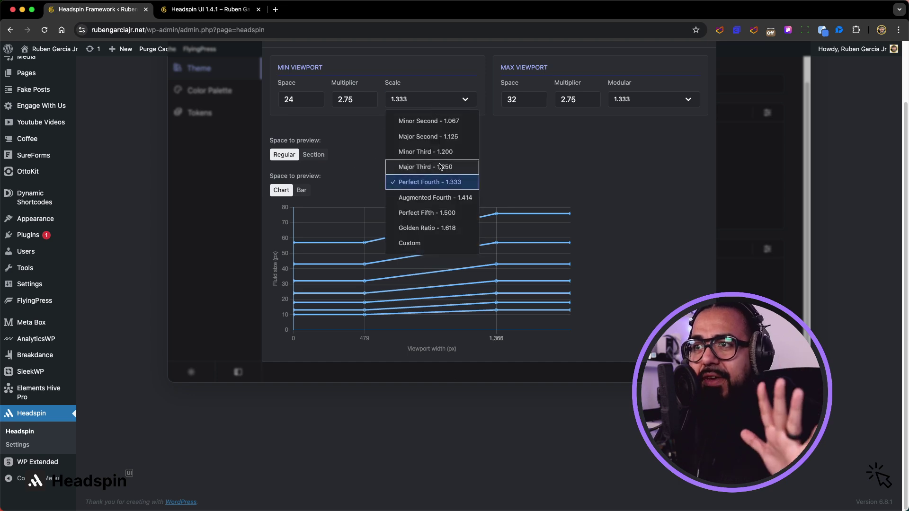
pyautogui.click(447, 226)
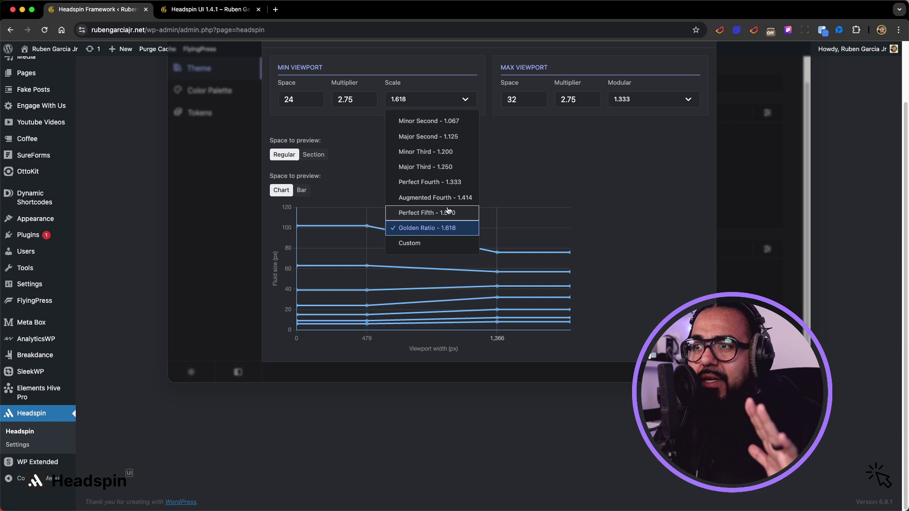
pyautogui.click(438, 153)
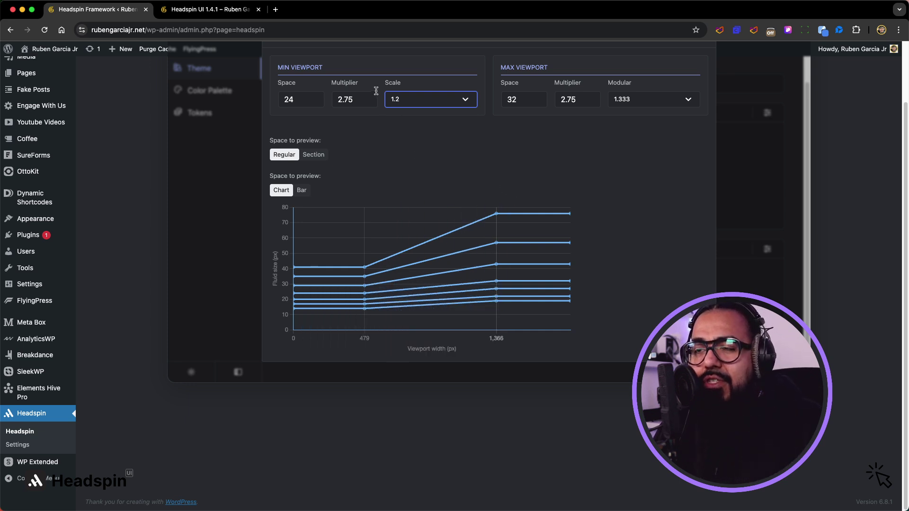
pyautogui.scroll(3, 708, 46)
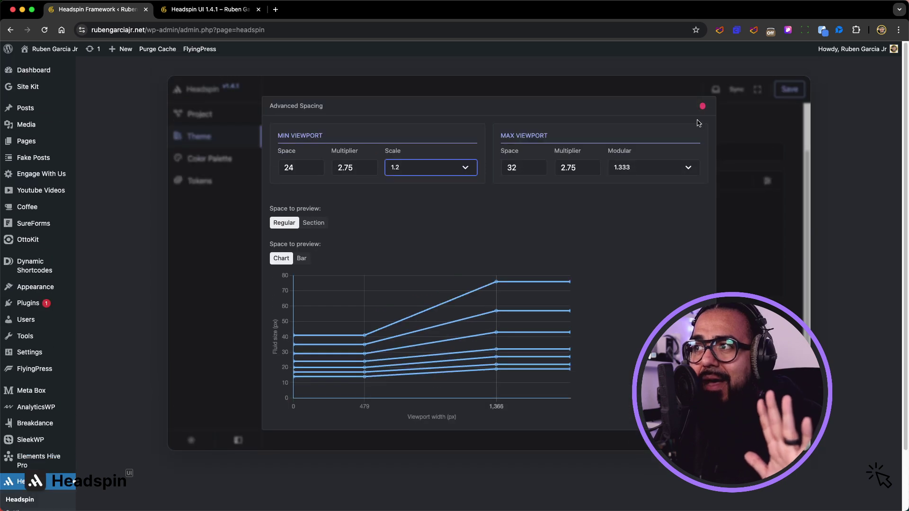
pyautogui.click(702, 104)
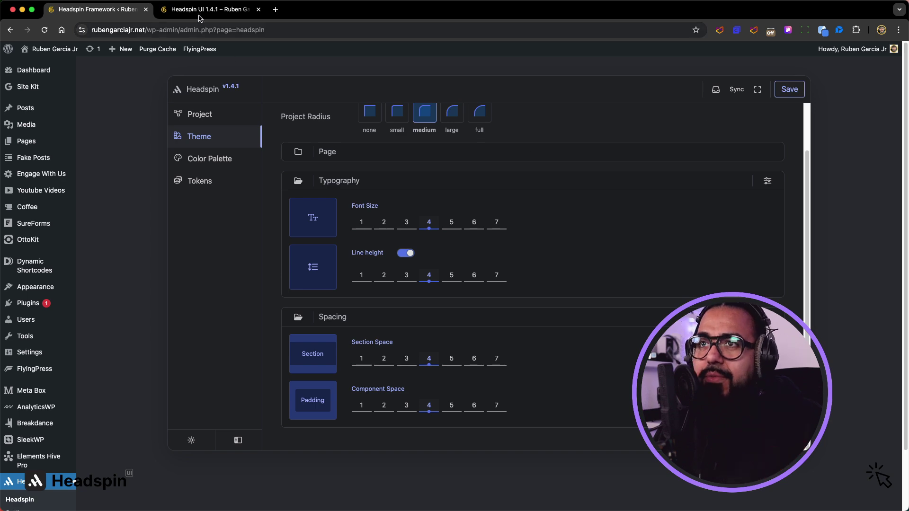
# Step: Switch to the demo page and examine the spacing around its hero, sample headings, How it works and Color Palette sections
pyautogui.hotkey('ctrl', 'Tab')
pyautogui.scroll(1, 510, 147)
pyautogui.scroll(-10, 509, 149)
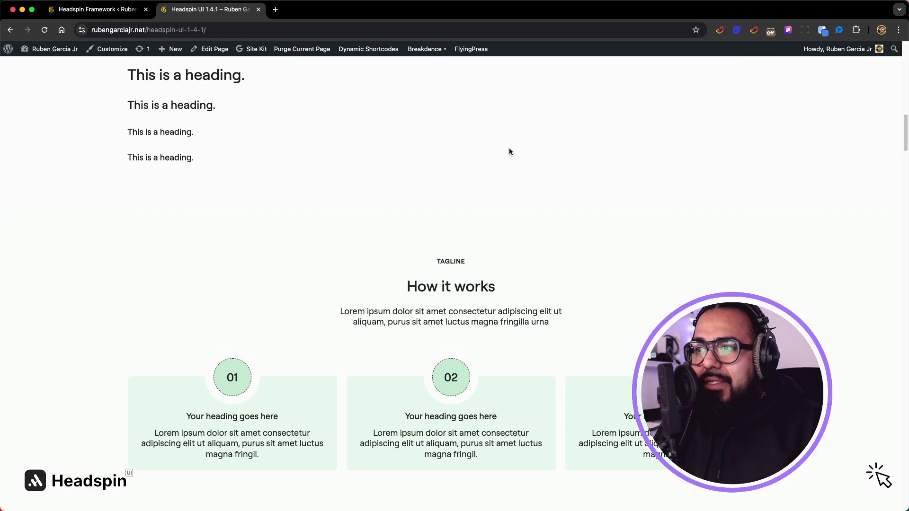
pyautogui.scroll(1, 510, 151)
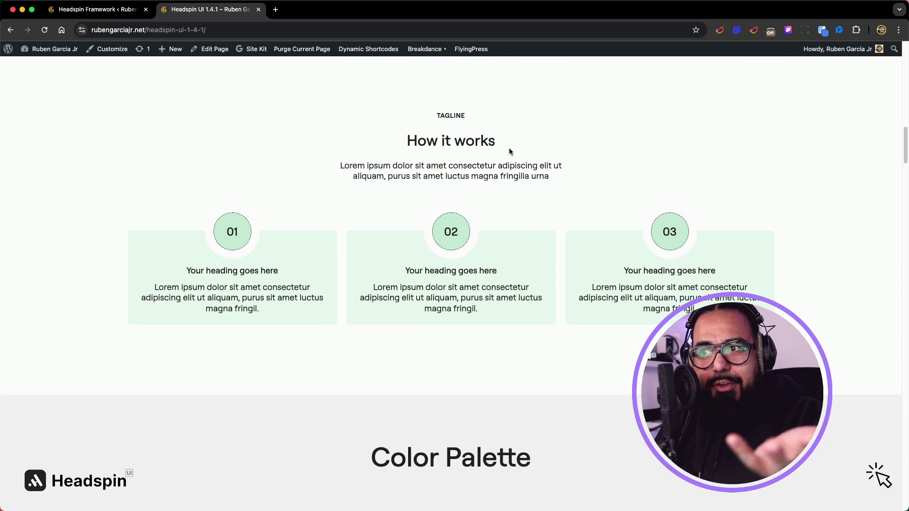
pyautogui.scroll(1, 509, 149)
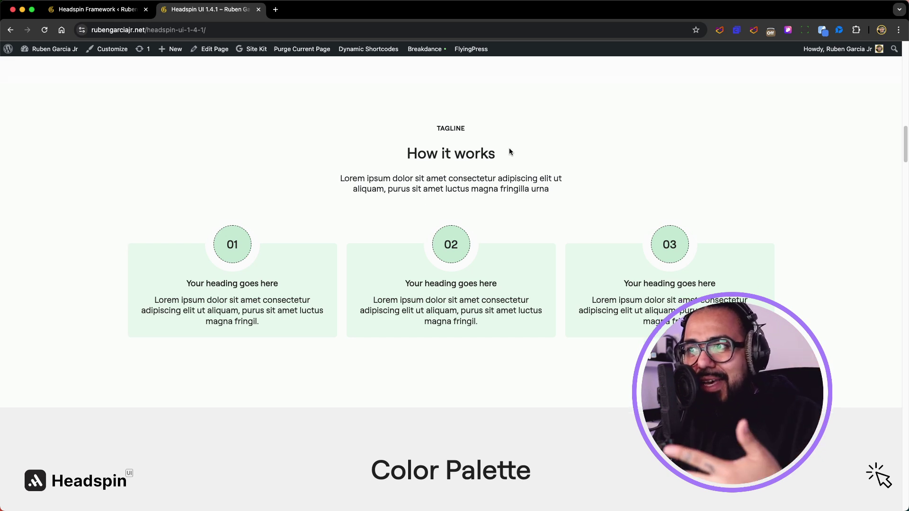
pyautogui.scroll(15, 509, 152)
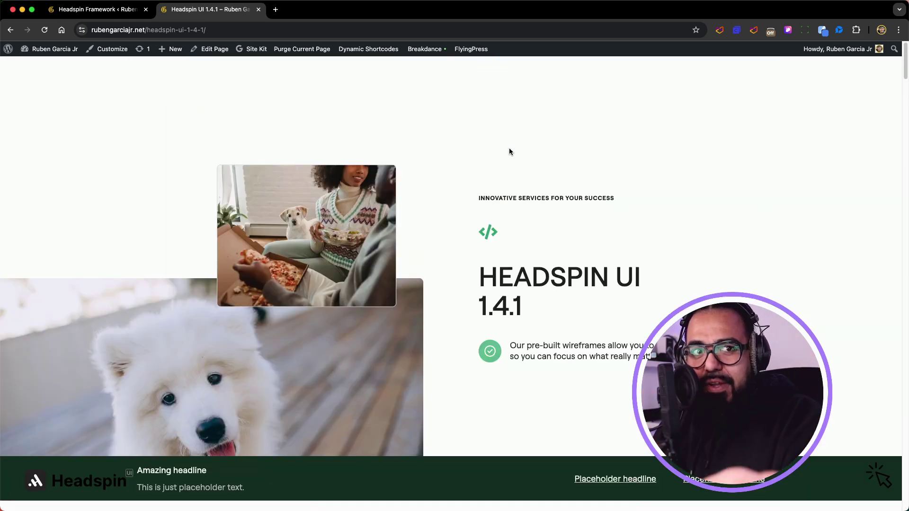
pyautogui.scroll(-15, 509, 151)
pyautogui.scroll(-8, 509, 152)
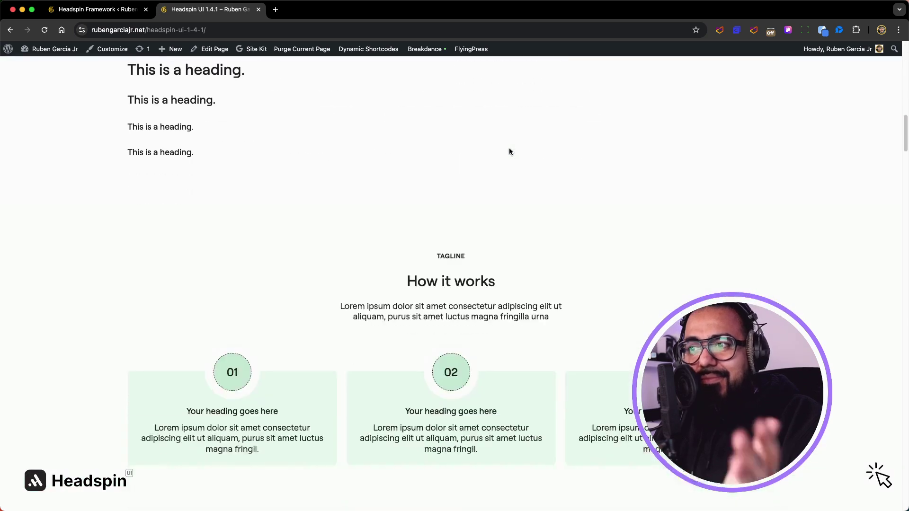
pyautogui.scroll(5, 509, 152)
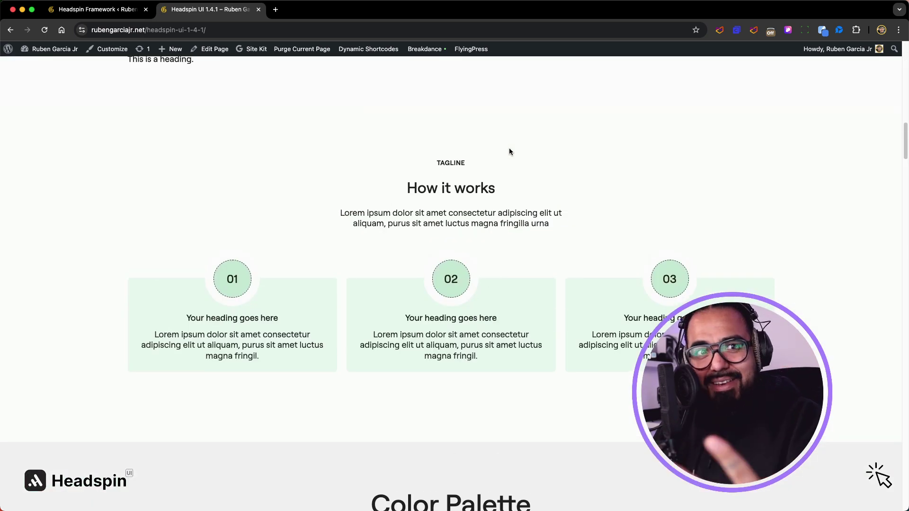
pyautogui.scroll(-6, 510, 152)
pyautogui.scroll(-3, 510, 152)
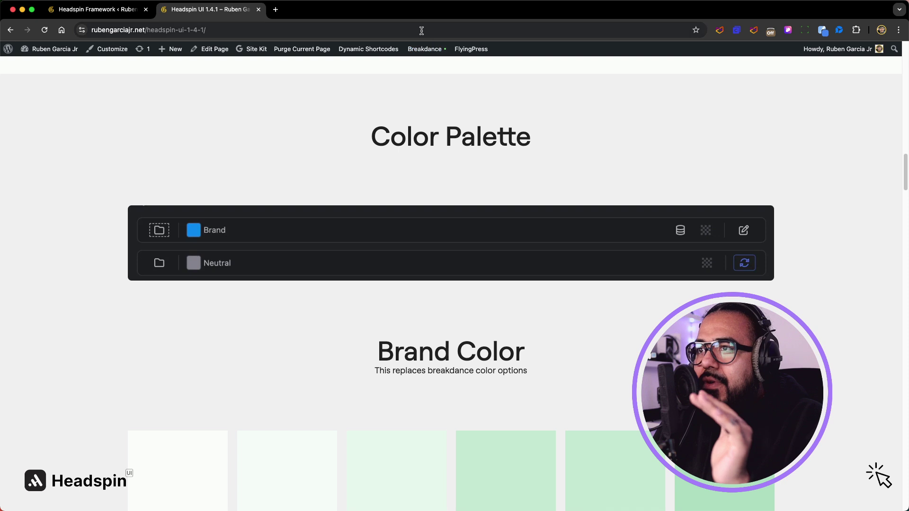
# Step: Open the demo page in the Breakdance builder and expand the global Colors settings beside the Brand Color swatches
pyautogui.moveTo(425, 50)
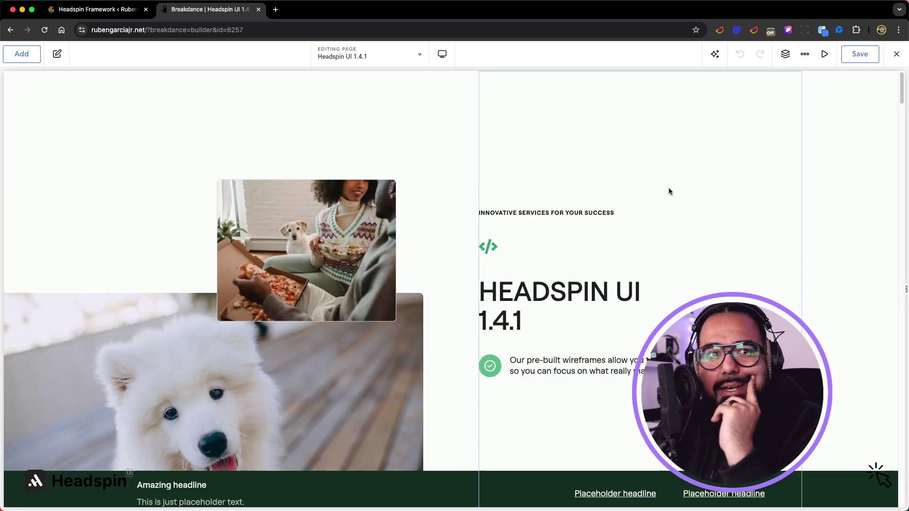
pyautogui.scroll(-20, 668, 192)
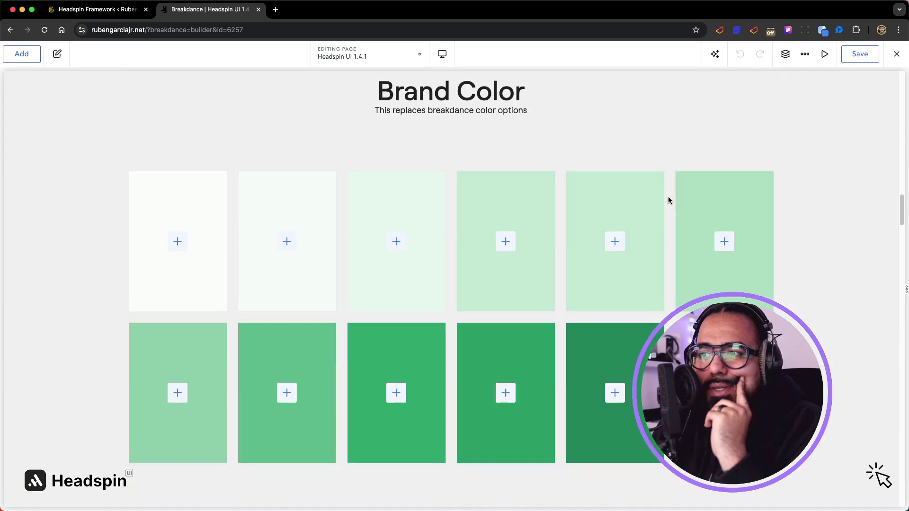
pyautogui.scroll(-2, 668, 200)
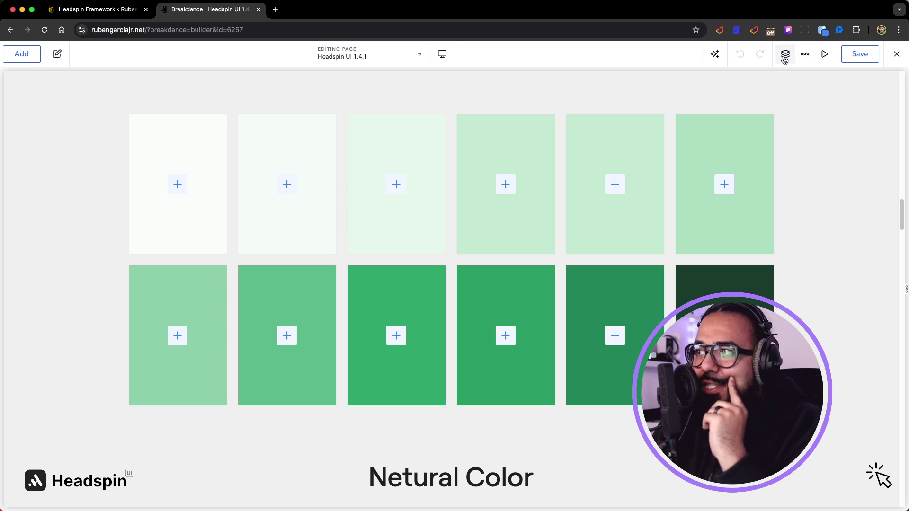
pyautogui.click(805, 54)
pyautogui.click(811, 75)
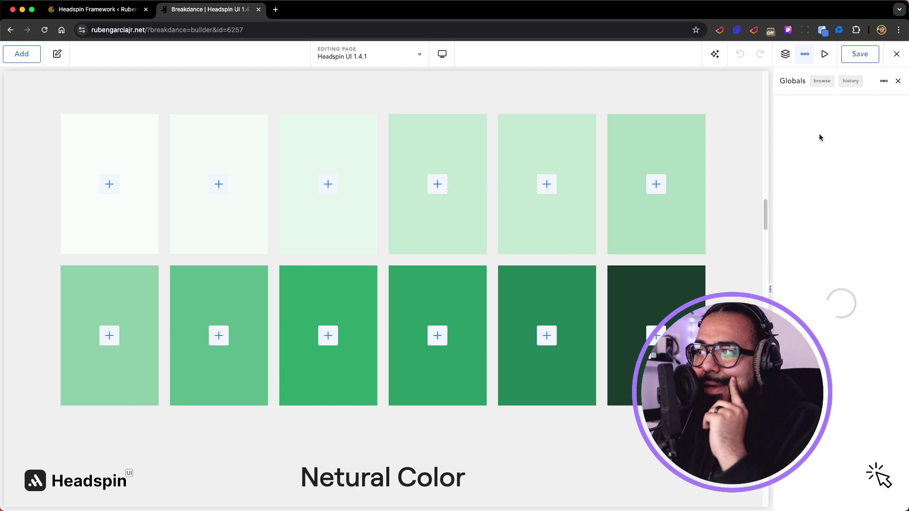
pyautogui.click(803, 111)
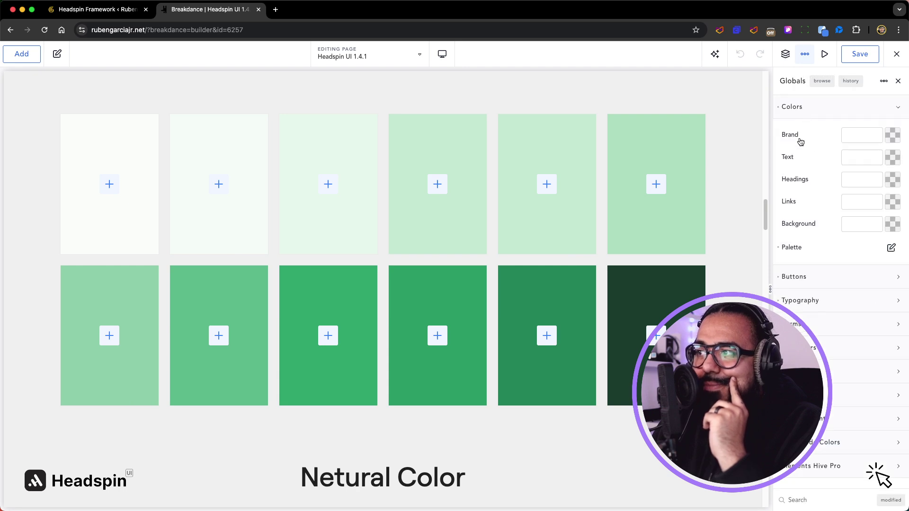
# Step: Set the global Brand color to magenta #D00ED0FF
pyautogui.click(894, 136)
pyautogui.moveTo(785, 223); pyautogui.dragTo(892, 184)
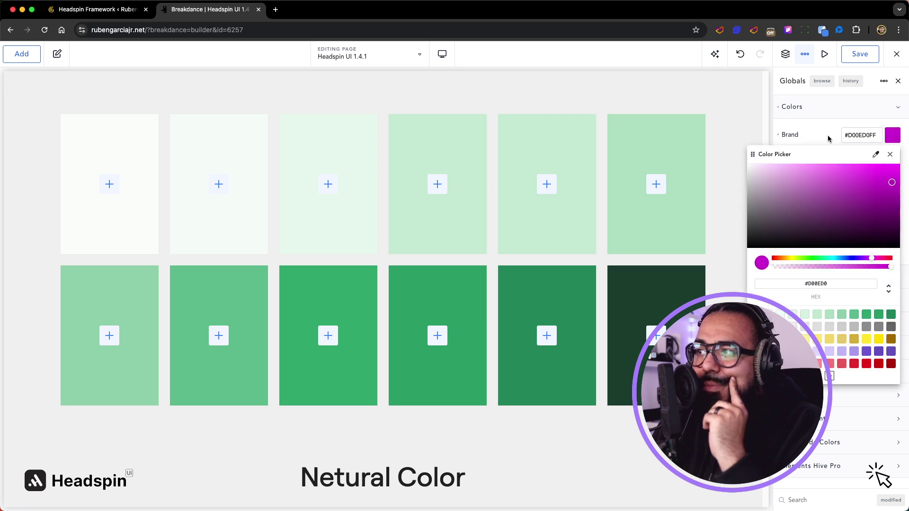
pyautogui.click(829, 137)
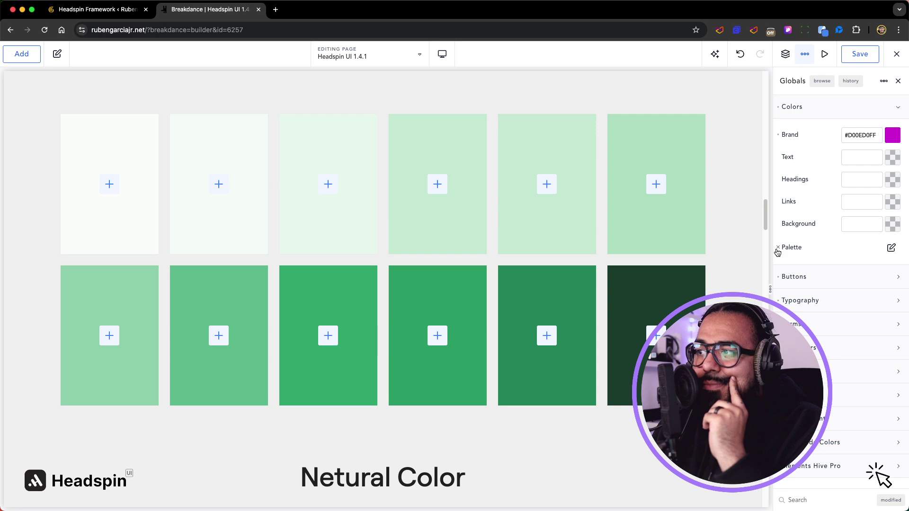
# Step: Check the global color Palette, clear its customized values, and save the page
pyautogui.click(891, 248)
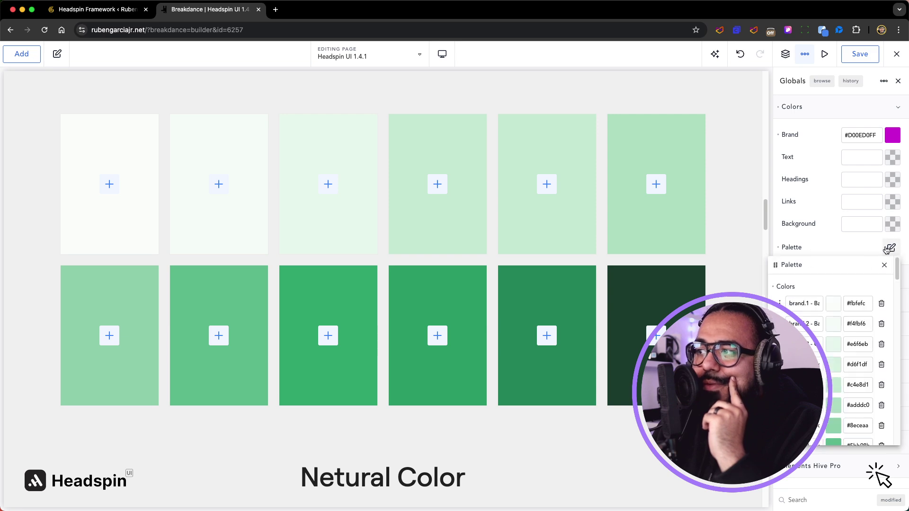
pyautogui.click(808, 250)
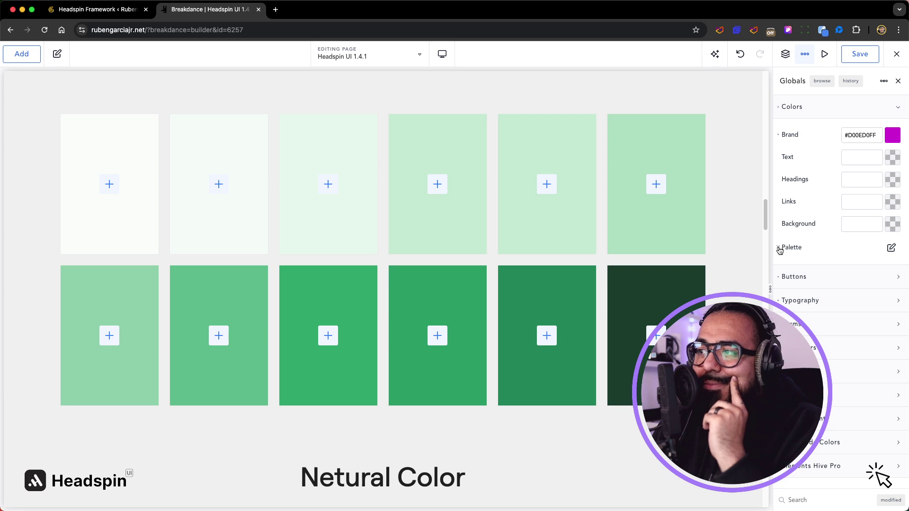
pyautogui.click(858, 56)
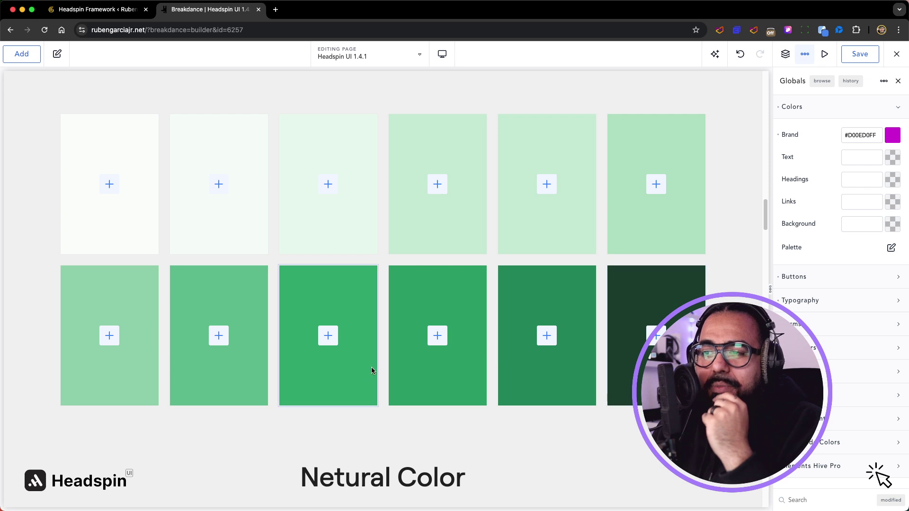
# Step: Add a Button element to the Brand Color grid, below the green swatches
pyautogui.click(384, 361)
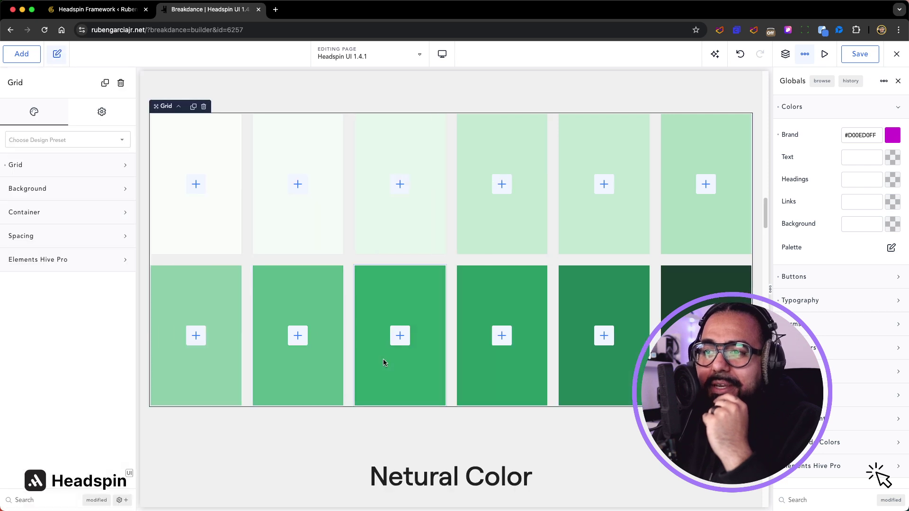
pyautogui.click(24, 57)
pyautogui.write('but')
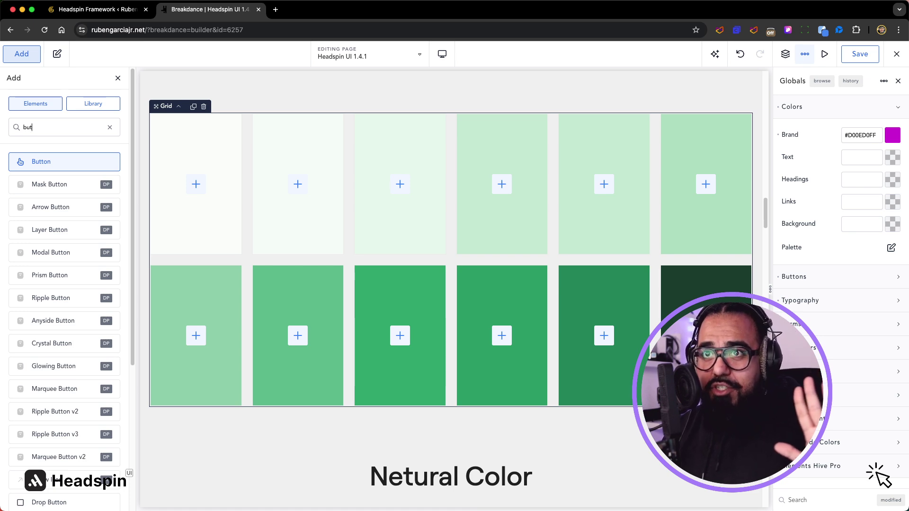
pyautogui.click(20, 162)
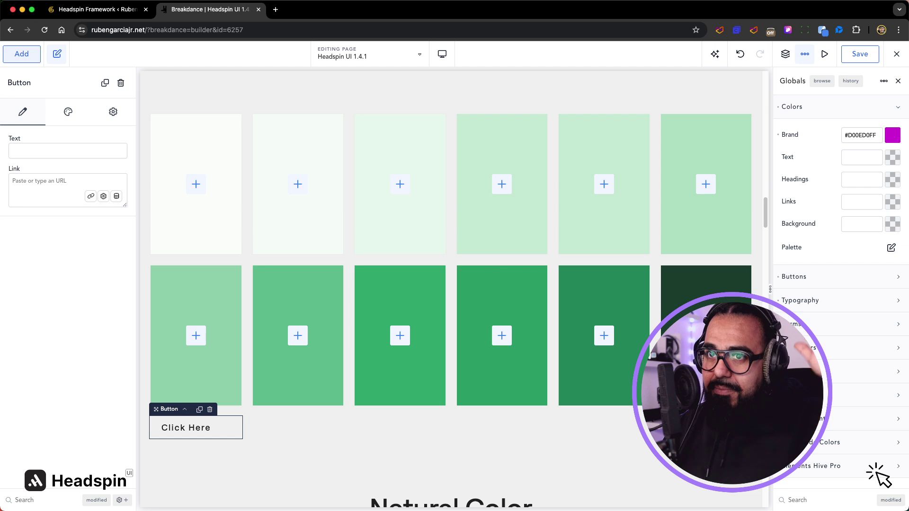
# Step: Reset the global Primary button settings and clear the global Brand color
pyautogui.click(818, 278)
pyautogui.click(780, 309)
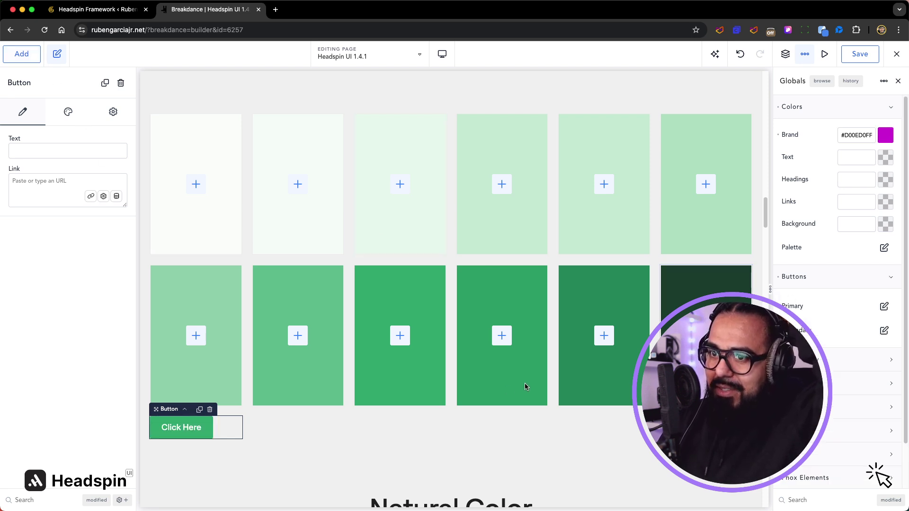
pyautogui.click(320, 438)
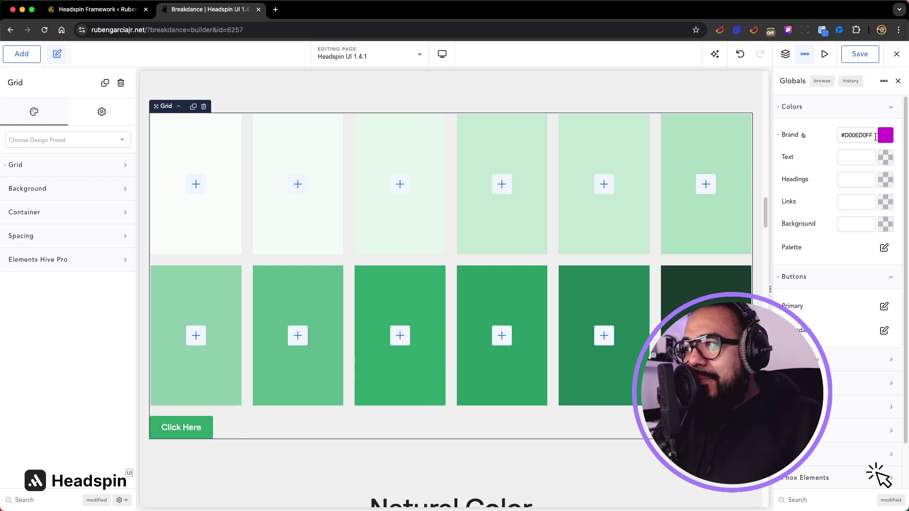
pyautogui.click(778, 137)
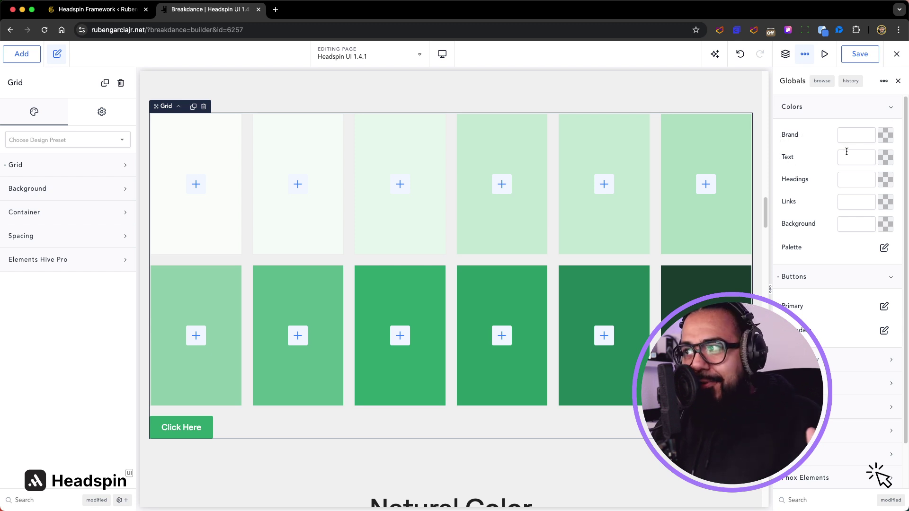
# Step: Set the global Brand color to bright cyan #00C0FF and save the page
pyautogui.click(885, 135)
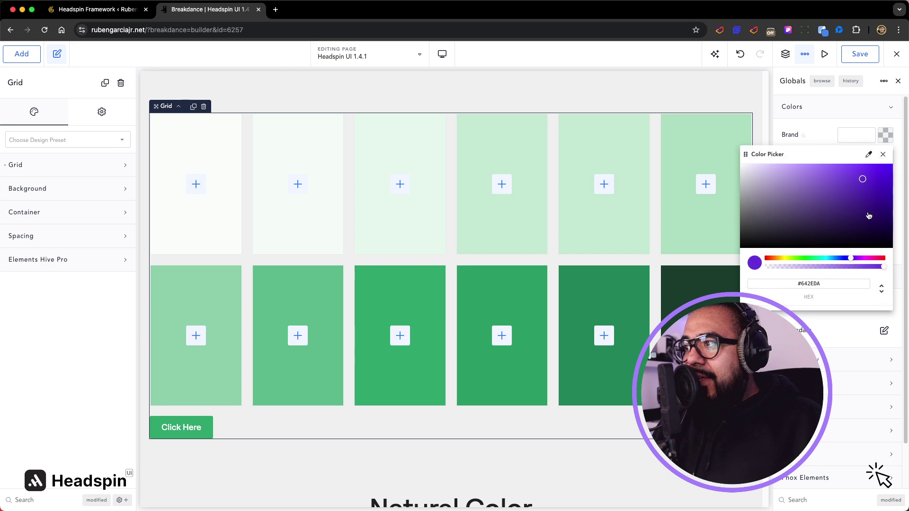
pyautogui.click(880, 241)
pyautogui.moveTo(823, 259); pyautogui.dragTo(830, 259)
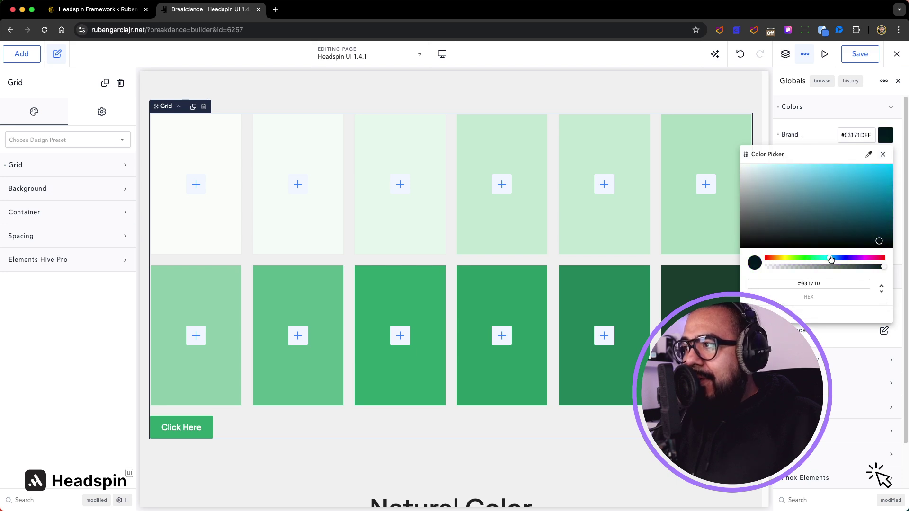
pyautogui.moveTo(879, 191); pyautogui.dragTo(896, 162)
pyautogui.click(860, 53)
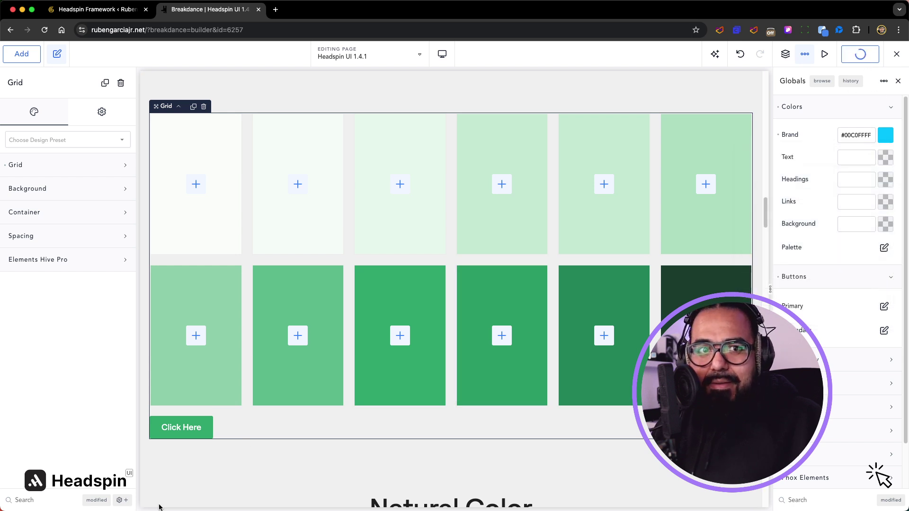
# Step: Check the new button's style options and the global Primary button settings
pyautogui.click(161, 421)
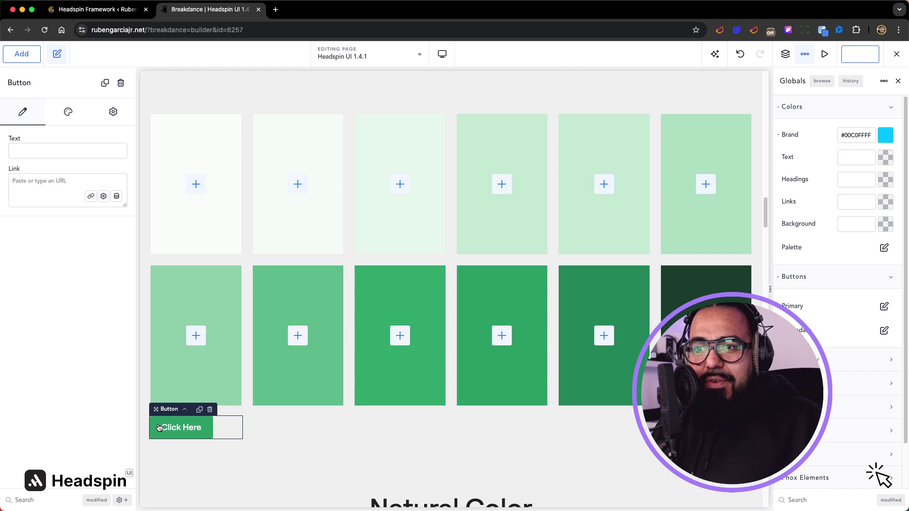
pyautogui.click(67, 114)
pyautogui.click(51, 167)
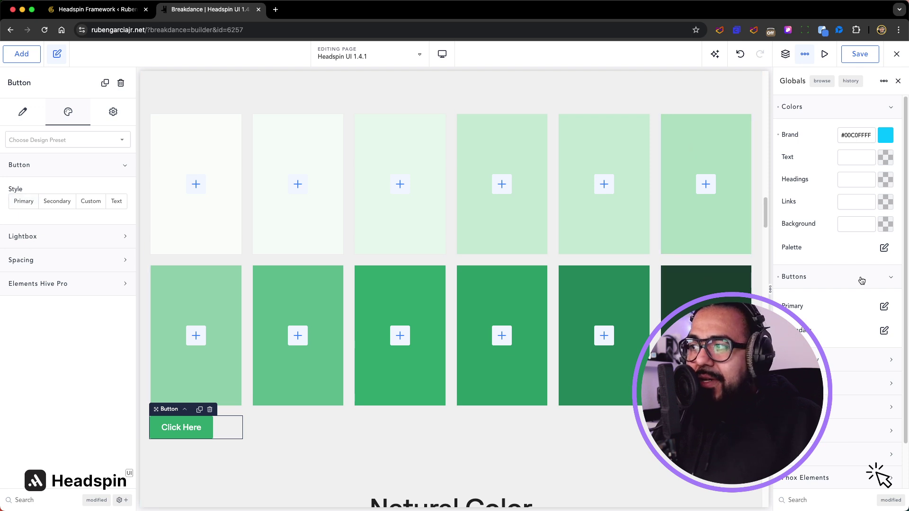
pyautogui.click(884, 306)
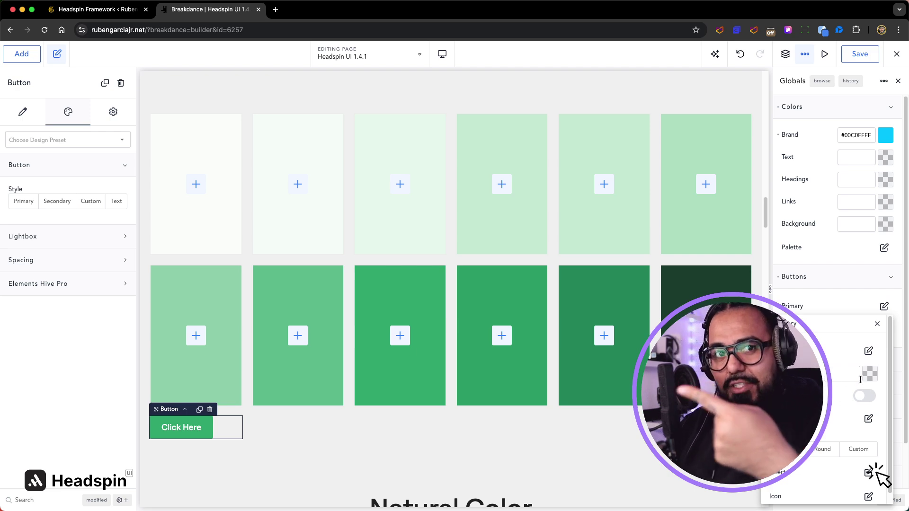
pyautogui.click(877, 323)
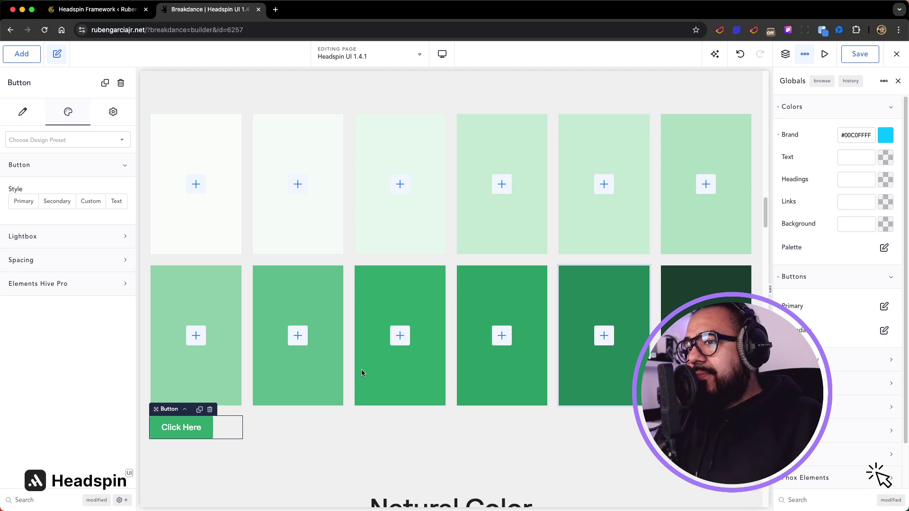
# Step: Delete the test button from the grid and clear the global Brand color
pyautogui.click(210, 410)
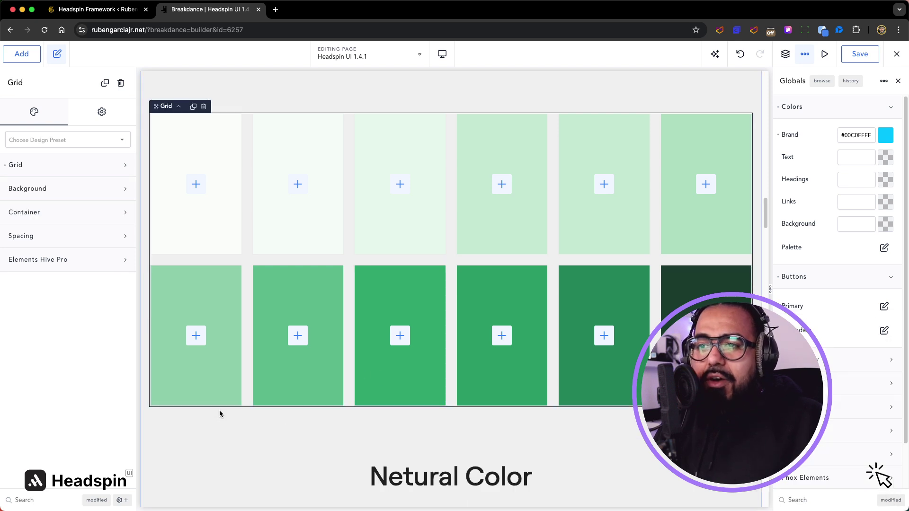
pyautogui.click(778, 135)
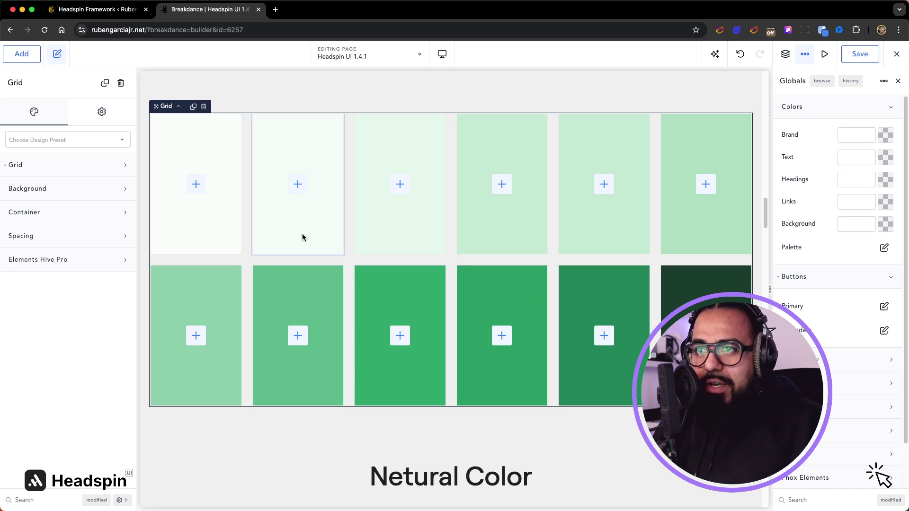
# Step: Switch to the Headspin Framework settings and review the Breakdance Global colors tokens, comparing them with the builder's global colors
pyautogui.scroll(4, 303, 236)
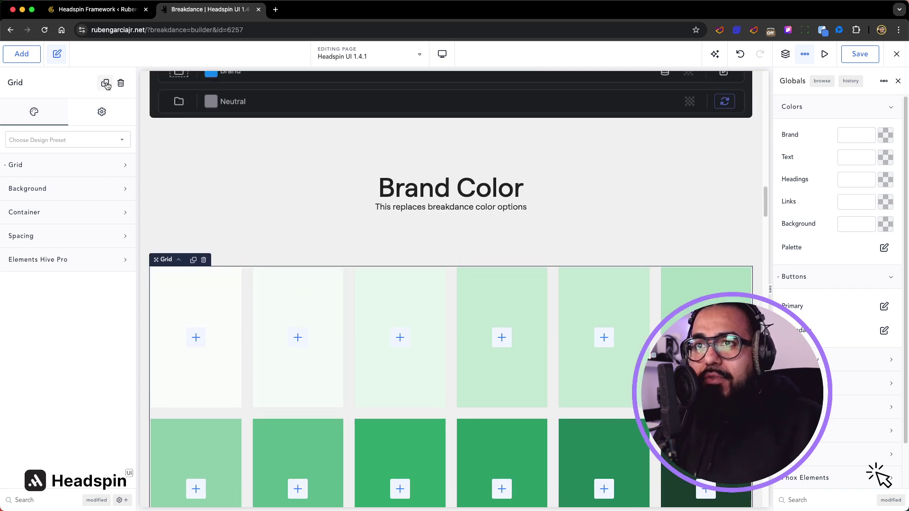
pyautogui.click(104, 9)
pyautogui.click(212, 158)
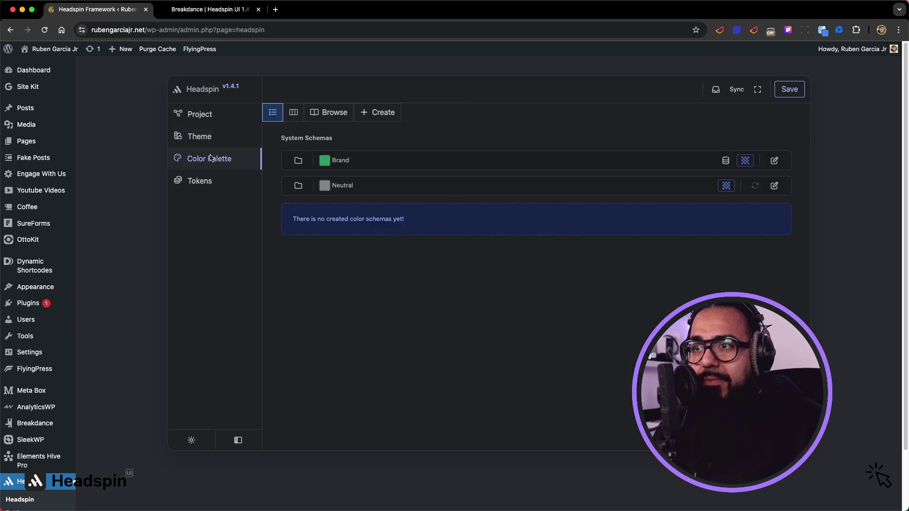
pyautogui.click(216, 184)
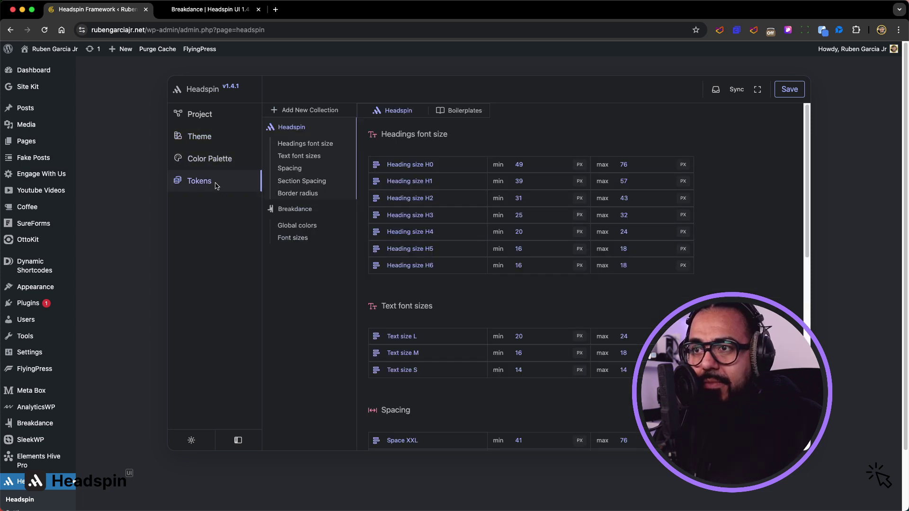
pyautogui.click(301, 238)
pyautogui.click(310, 158)
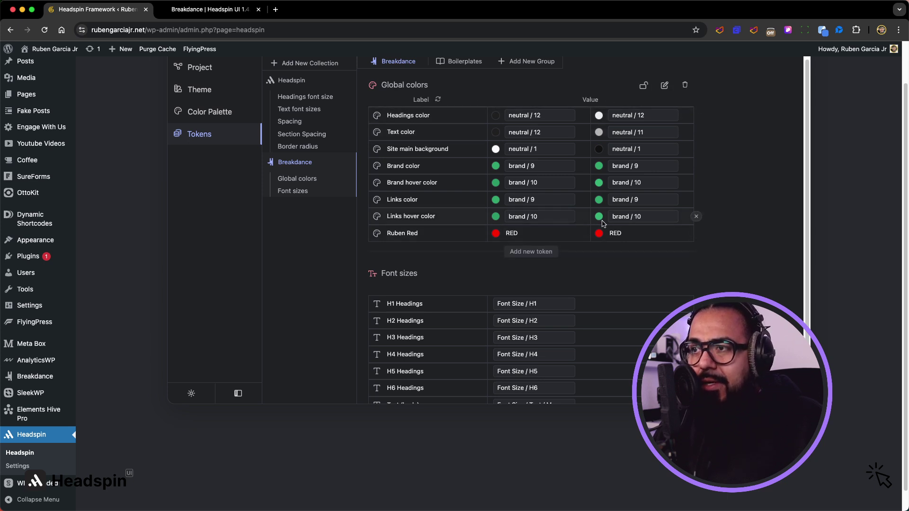
pyautogui.click(199, 10)
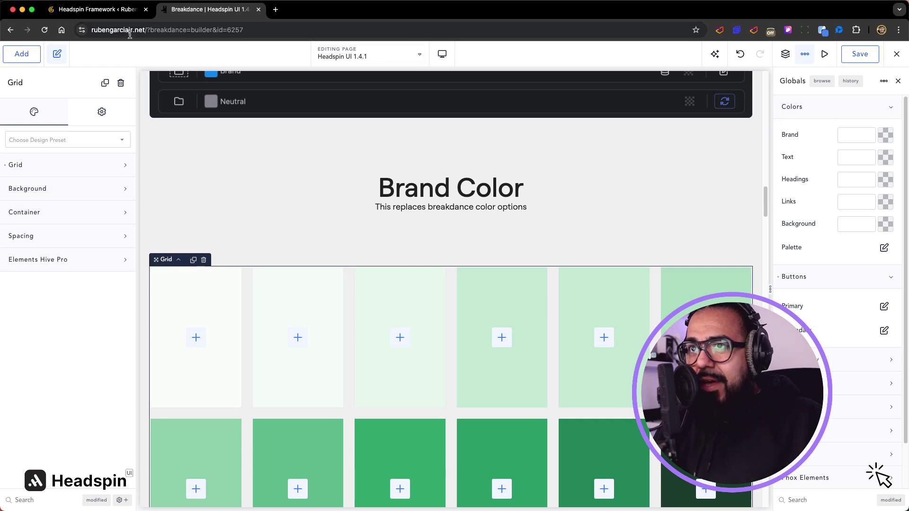
pyautogui.click(95, 9)
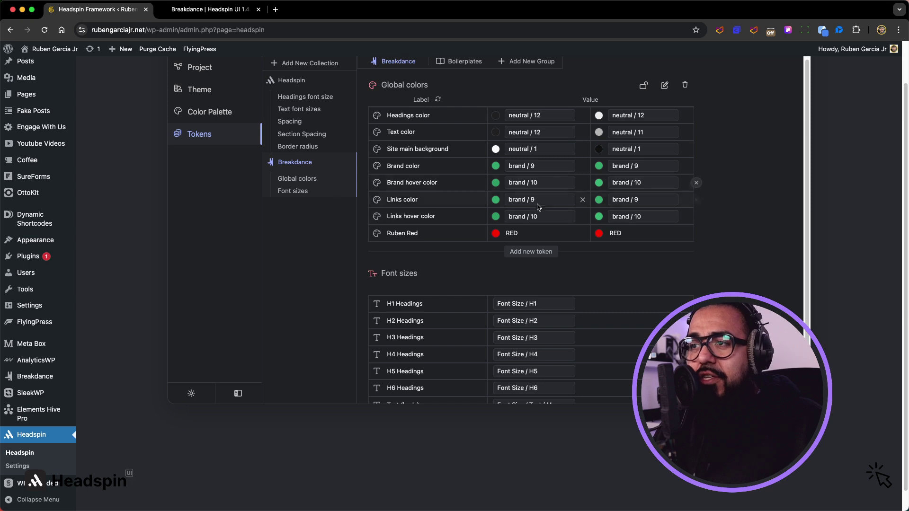
# Step: Try neutral / 7 as the Text color token's light-mode value and set it back to neutral / 12
pyautogui.click(496, 133)
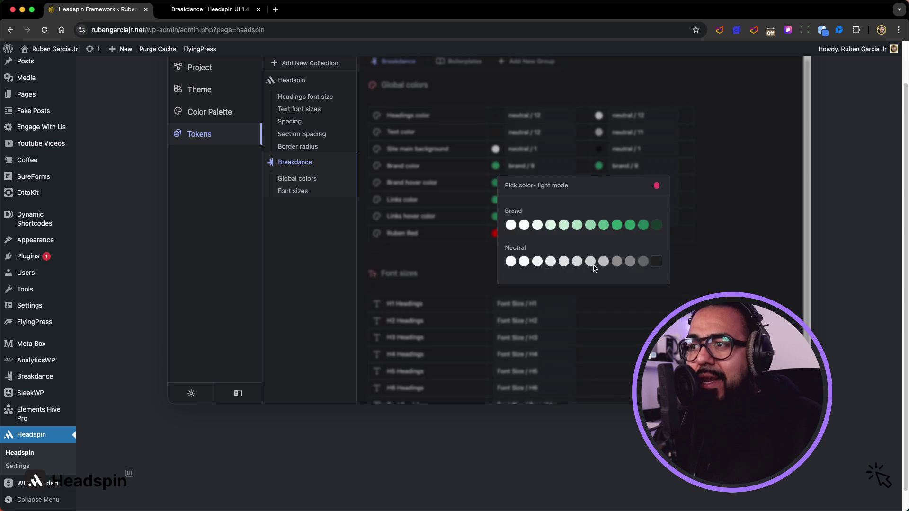
pyautogui.click(590, 263)
pyautogui.click(495, 134)
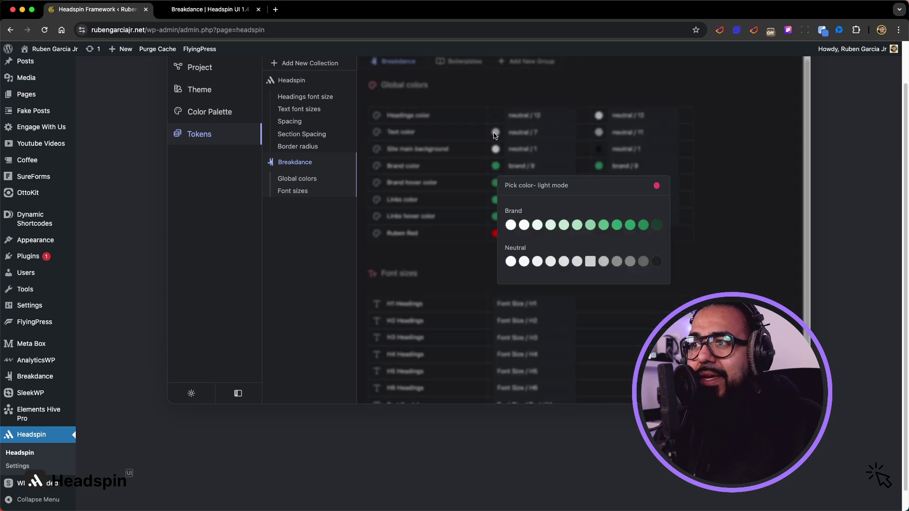
pyautogui.click(657, 261)
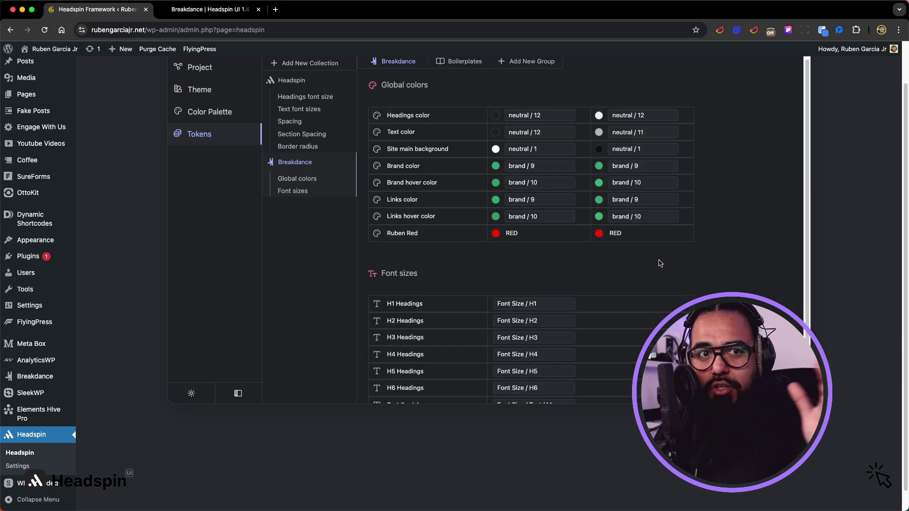
# Step: Return to the Breakdance builder and review the page's Color Palette, Brand Color and neutral color sections
pyautogui.click(215, 13)
pyautogui.scroll(4, 357, 137)
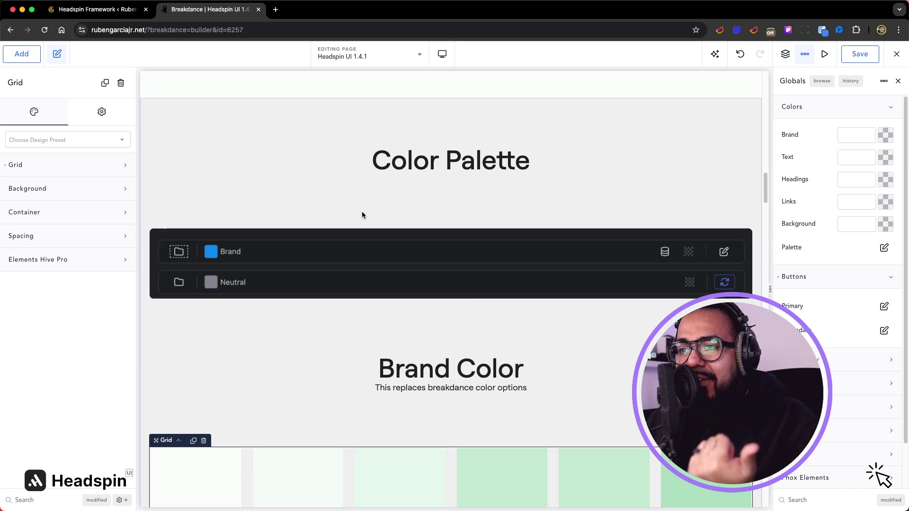
pyautogui.scroll(-2, 362, 215)
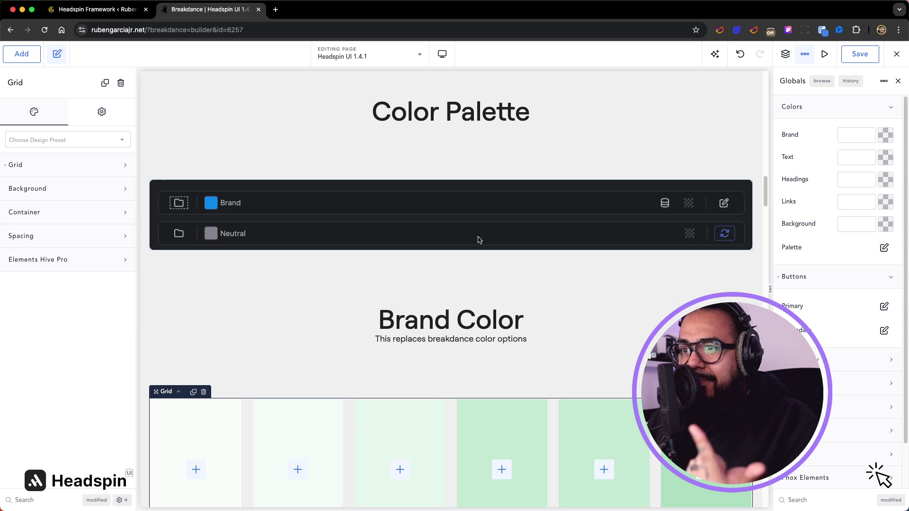
pyautogui.scroll(-12, 479, 239)
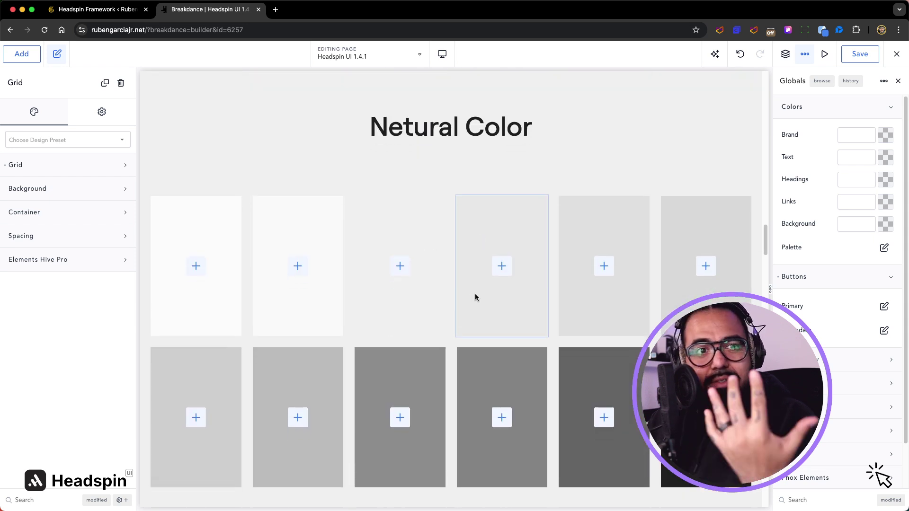
pyautogui.scroll(-4, 475, 297)
pyautogui.scroll(5, 475, 297)
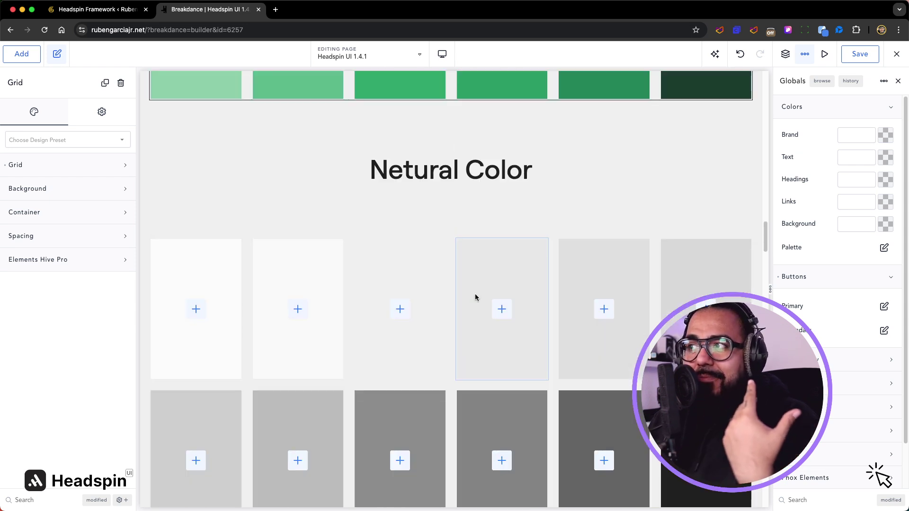
# Step: Close the Globals while discarding their unsaved changes, and exit the builder to the frontend without saving the page
pyautogui.click(893, 83)
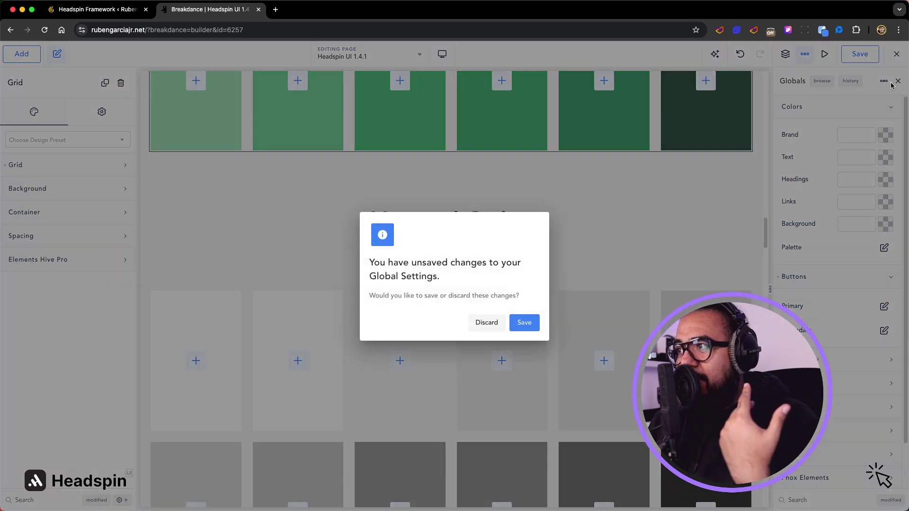
pyautogui.click(487, 323)
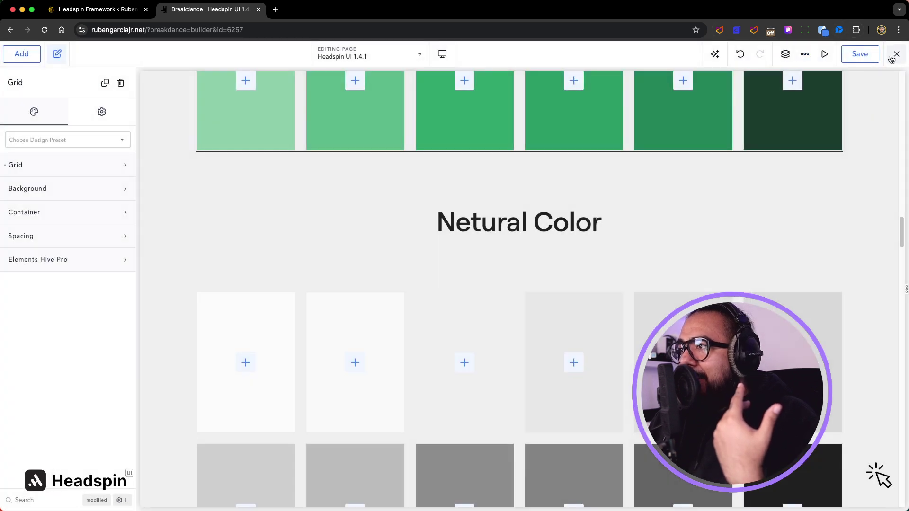
pyautogui.click(895, 58)
pyautogui.click(884, 77)
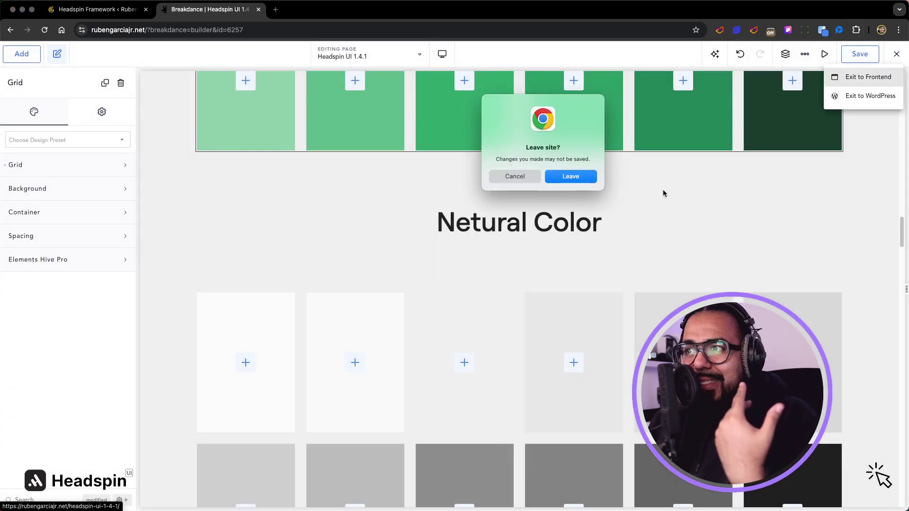
pyautogui.click(556, 180)
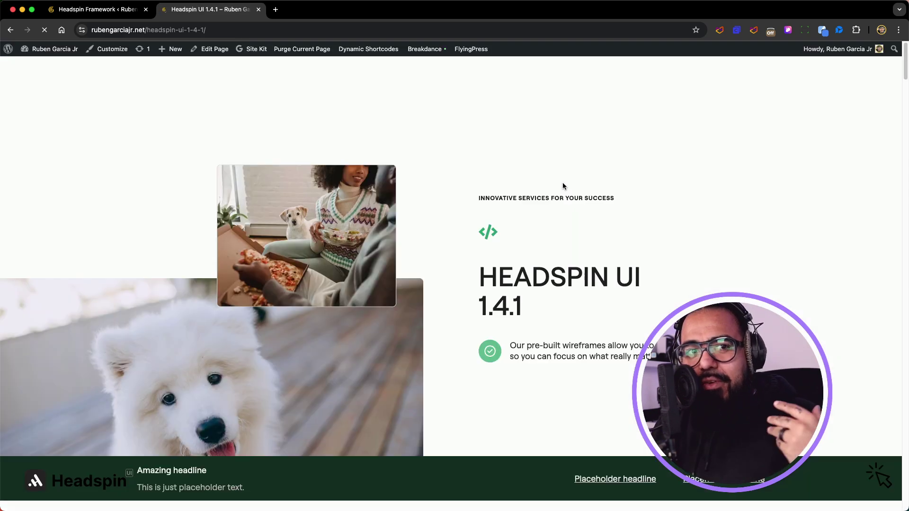
# Step: Examine the Color Palette, Brand Color, neutral and Alpha / Transparency sections on the frontend page
pyautogui.scroll(-10, 561, 190)
pyautogui.scroll(-20, 560, 193)
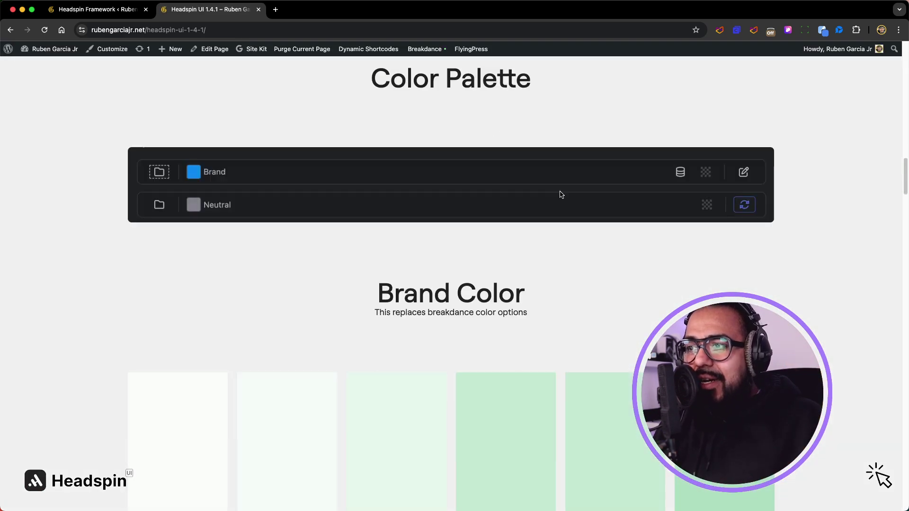
pyautogui.scroll(-4, 560, 195)
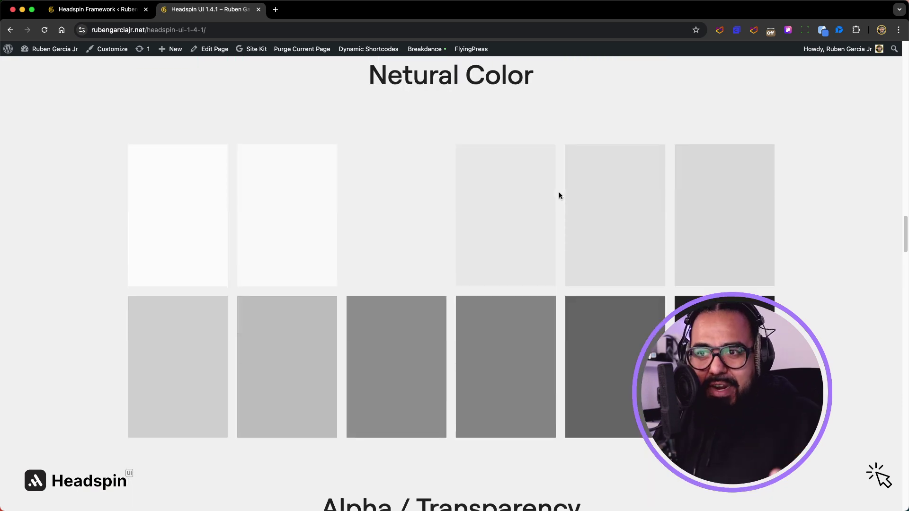
pyautogui.scroll(-6, 559, 192)
pyautogui.scroll(9, 558, 193)
pyautogui.scroll(13, 559, 191)
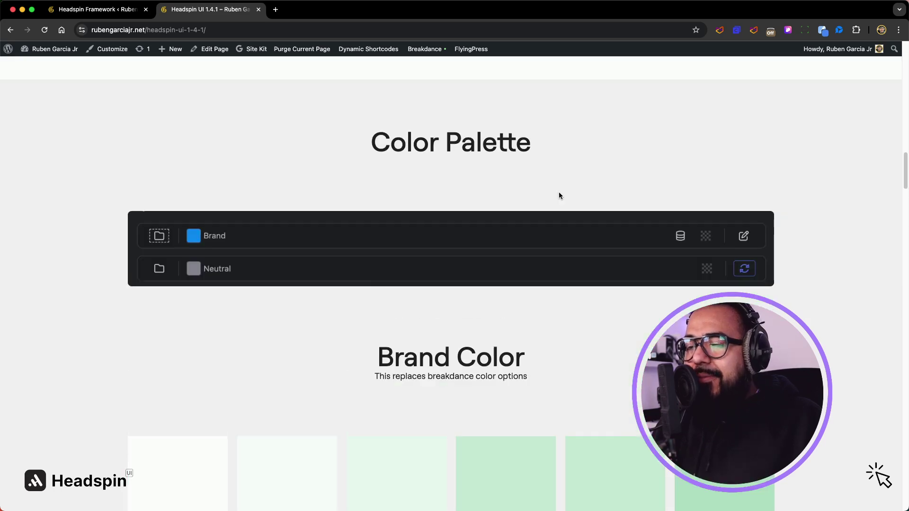
# Step: Switch to the Headspin Framework's Color Palette and expand the Brand schema to examine its light and dark steps and use cases
pyautogui.click(89, 9)
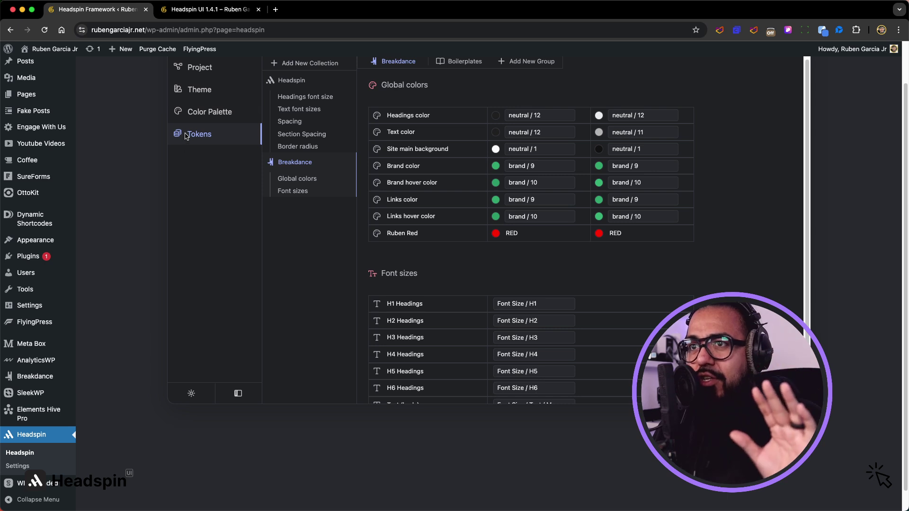
pyautogui.click(201, 113)
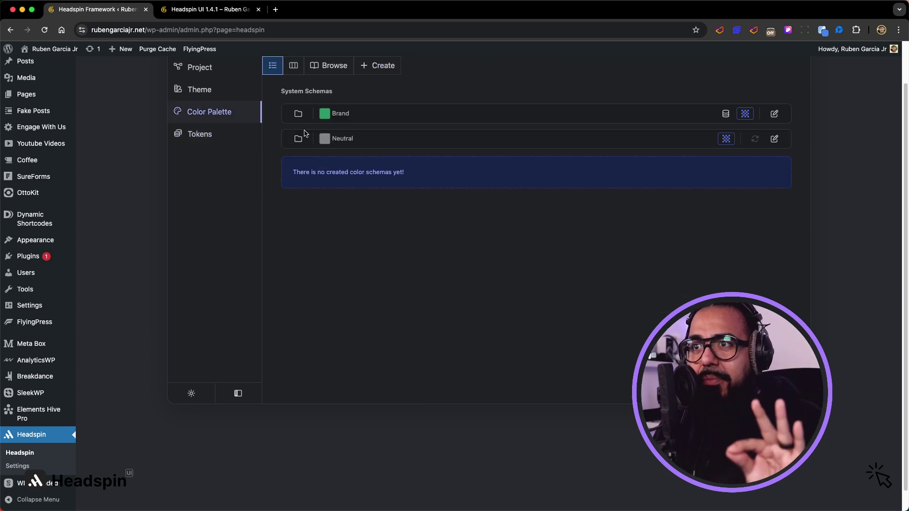
pyautogui.click(293, 120)
pyautogui.scroll(-3, 441, 176)
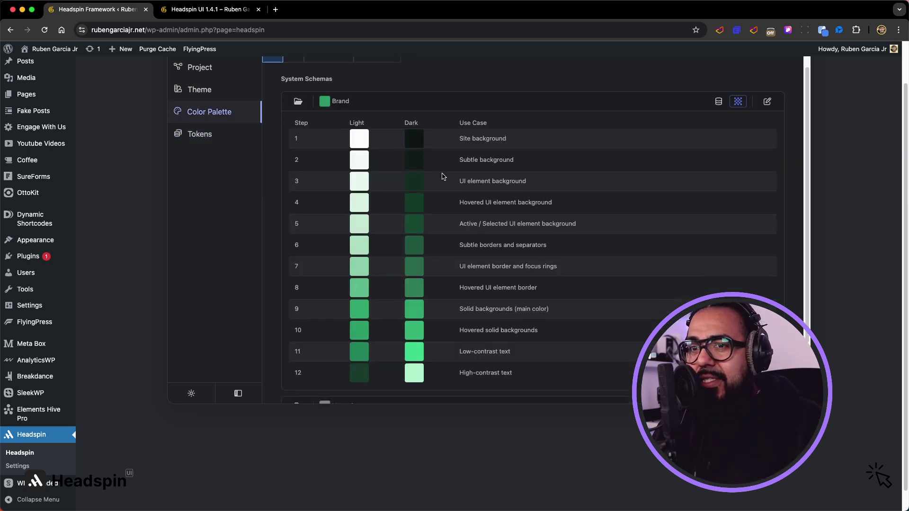
pyautogui.scroll(2, 443, 176)
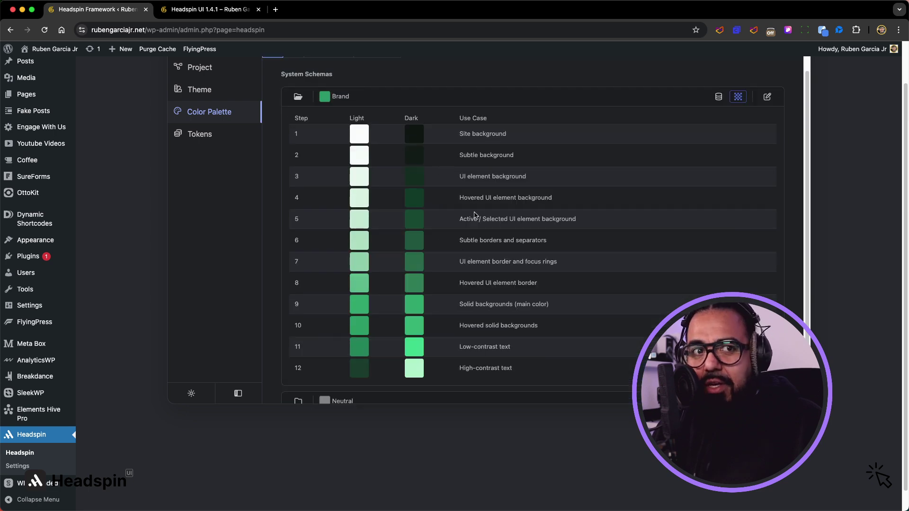
# Step: Preview purple, pink and red Radix colors for the Brand schema, and update it with the lime-green Radix color
pyautogui.click(770, 98)
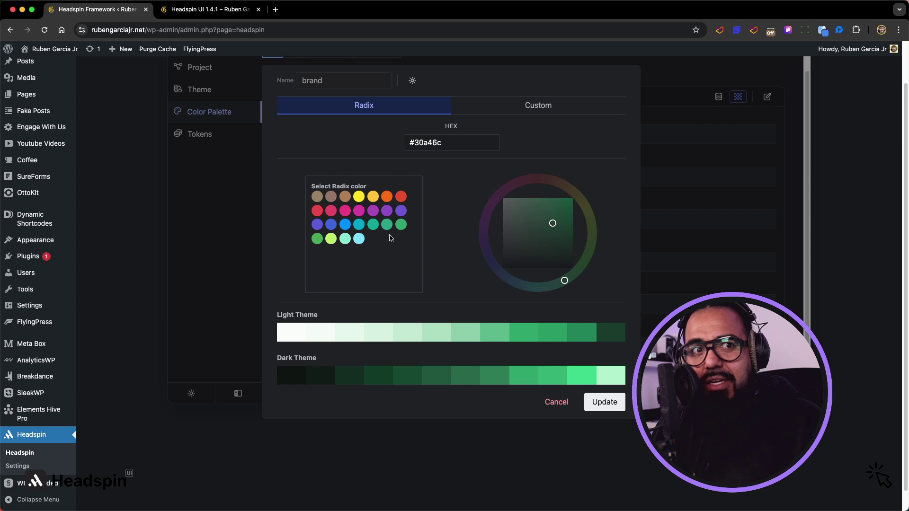
pyautogui.click(387, 212)
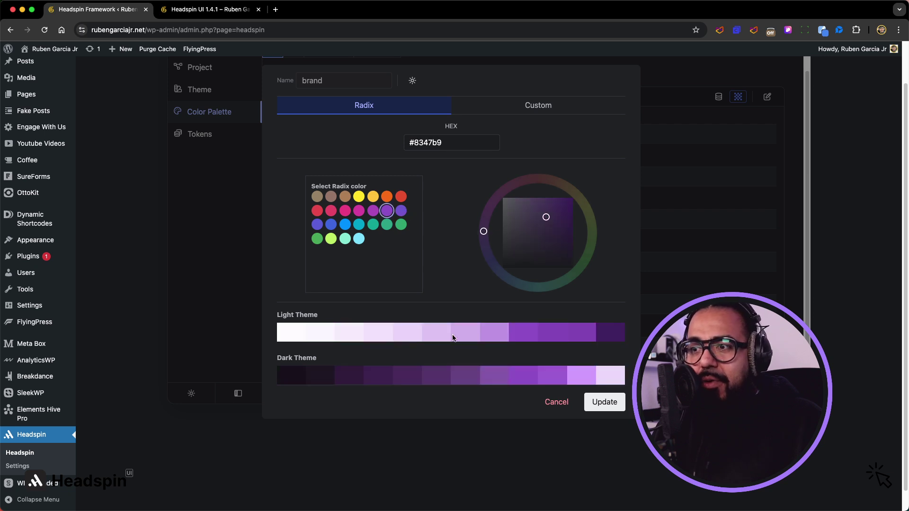
pyautogui.click(330, 210)
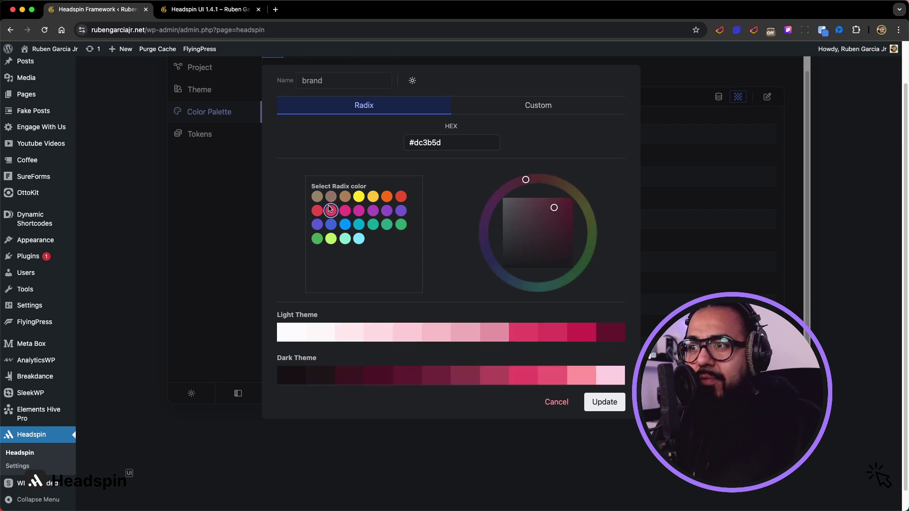
pyautogui.click(401, 197)
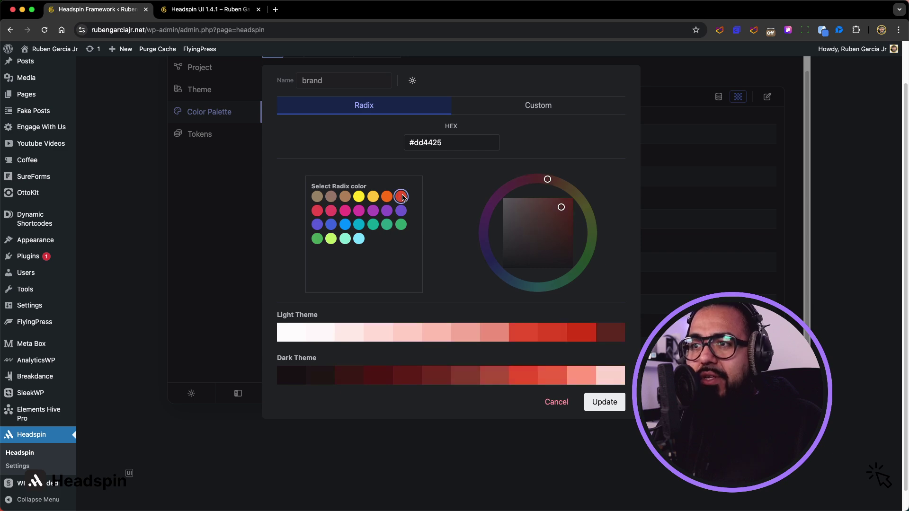
pyautogui.click(331, 239)
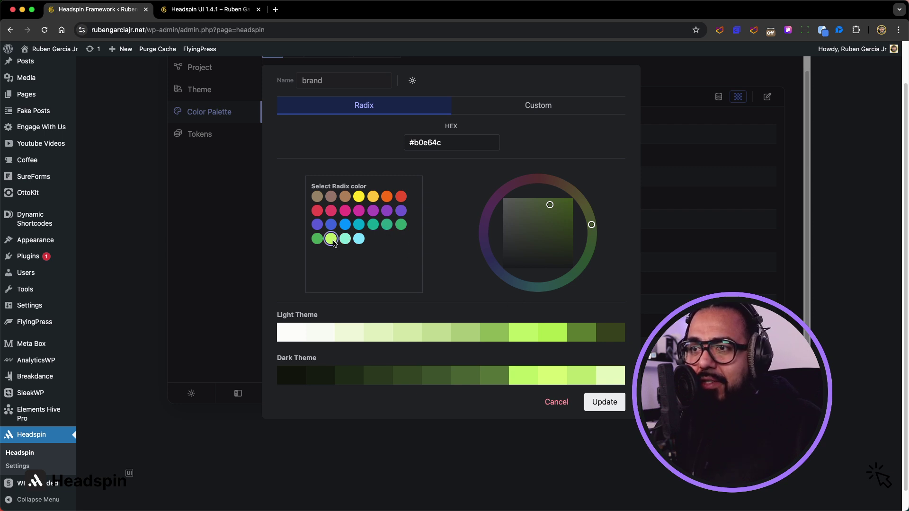
pyautogui.click(608, 409)
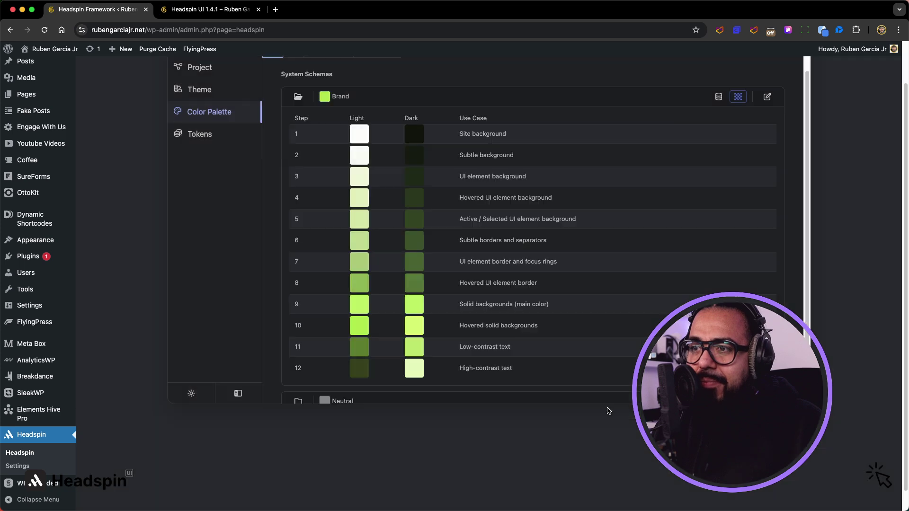
pyautogui.scroll(1, 730, 294)
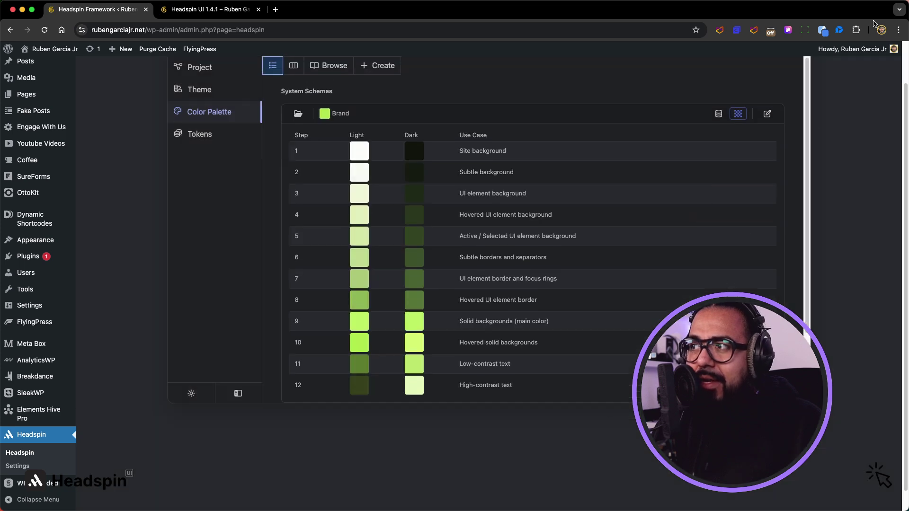
pyautogui.scroll(2, 847, 125)
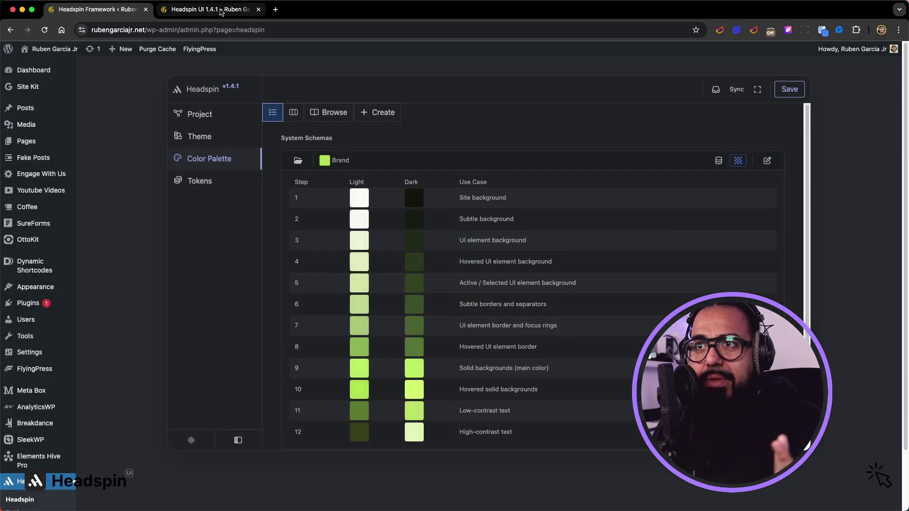
# Step: Return to the frontend page and examine the Brand Color swatches and the Click Here button in the updated brand color
pyautogui.click(221, 12)
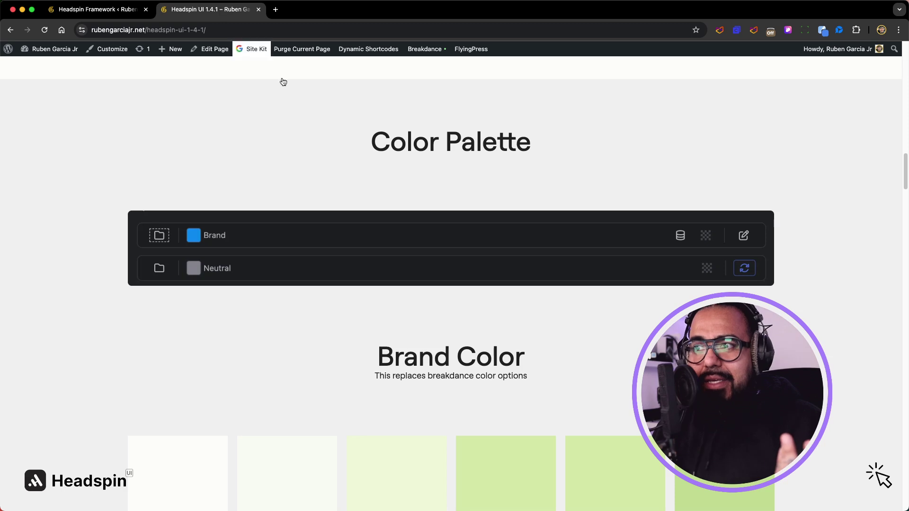
pyautogui.scroll(-10, 408, 139)
pyautogui.scroll(2, 409, 141)
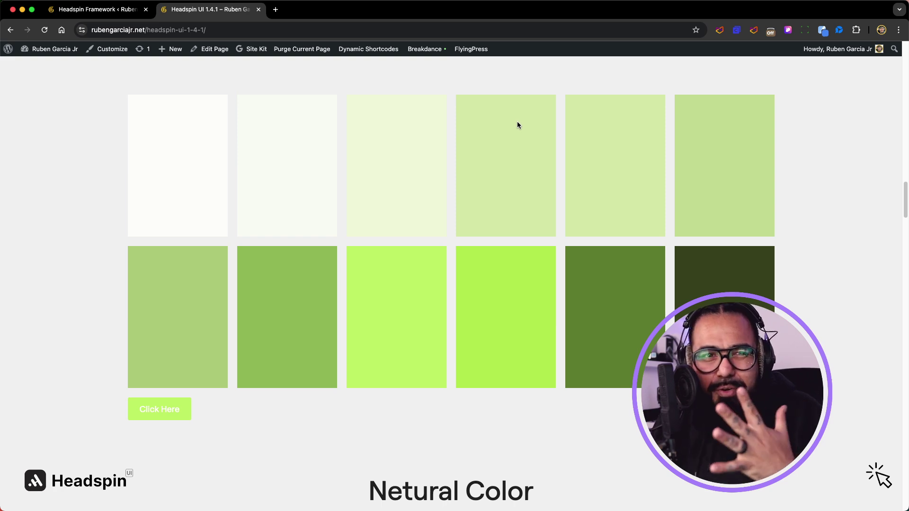
pyautogui.scroll(6, 471, 179)
pyautogui.scroll(-7, 471, 180)
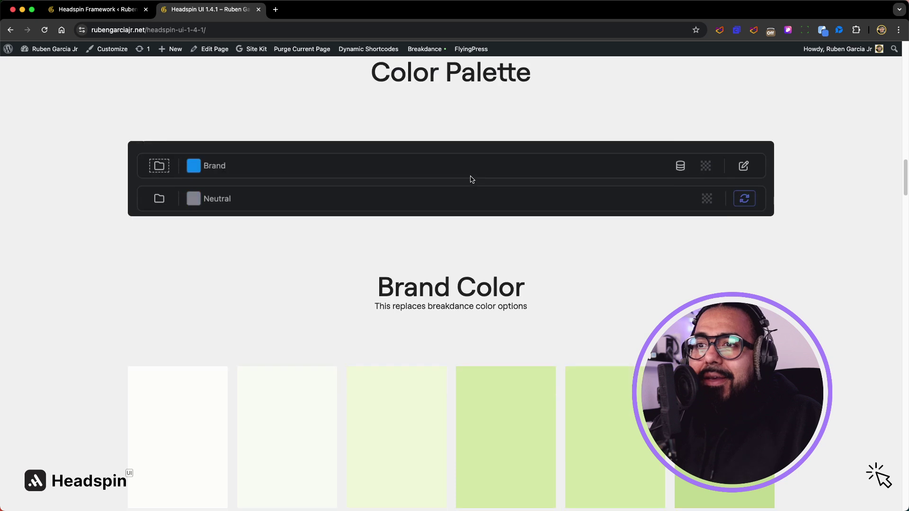
pyautogui.scroll(-7, 470, 179)
pyautogui.scroll(6, 471, 179)
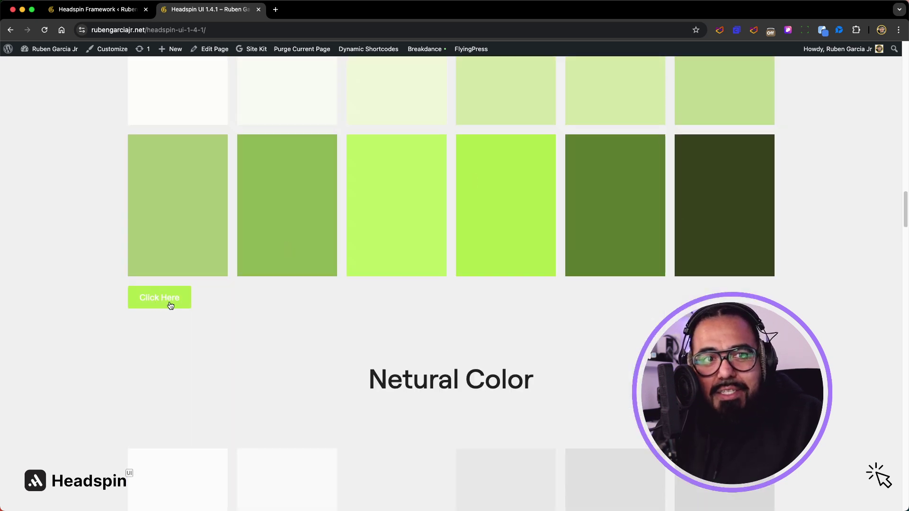
pyautogui.scroll(5, 453, 274)
# Step: Try the custom HEX value #407c80 for the Brand schema in the Headspin Color Palette and cancel the edit
pyautogui.click(89, 11)
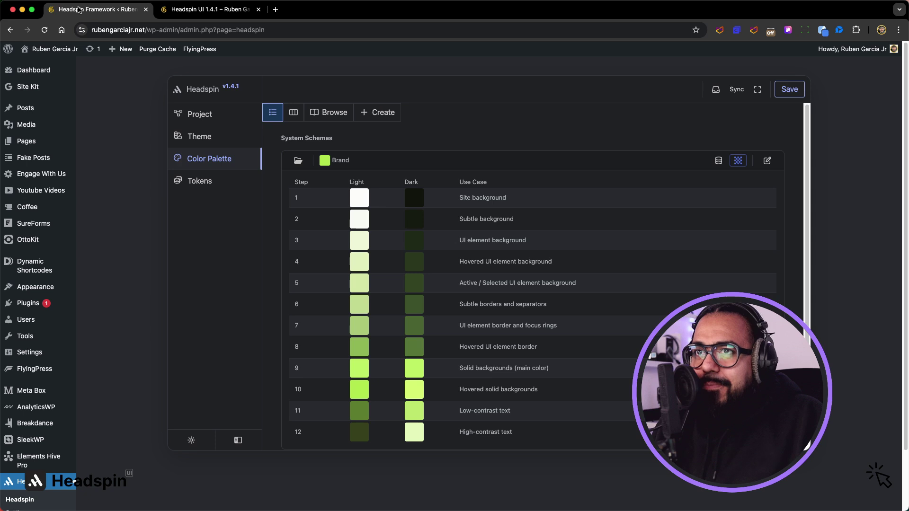
pyautogui.click(768, 161)
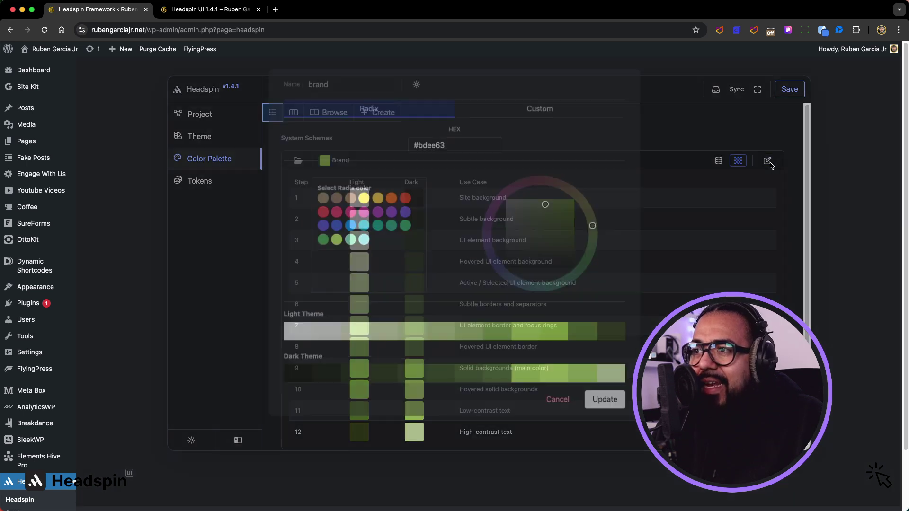
pyautogui.click(533, 108)
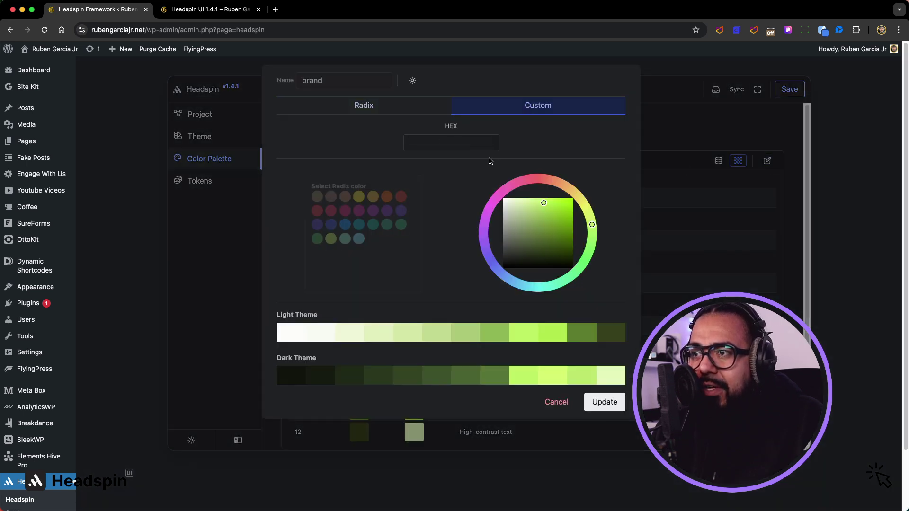
pyautogui.click(439, 139)
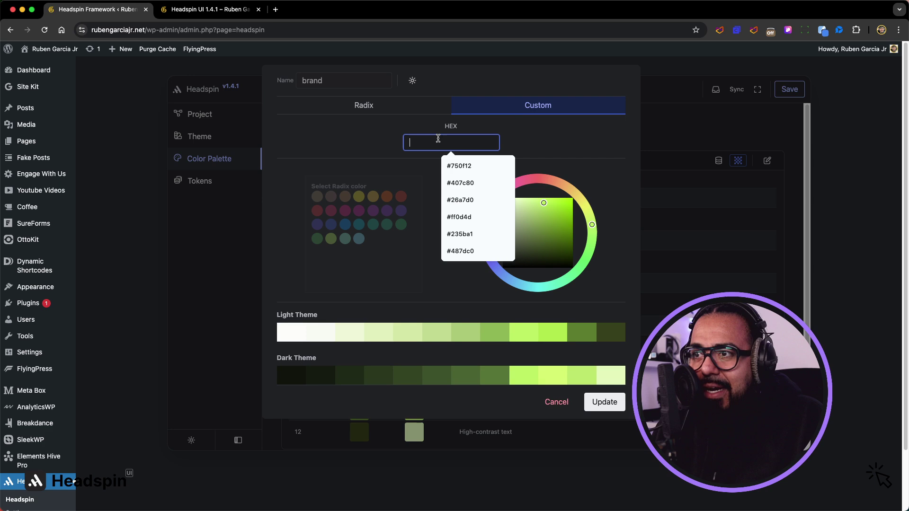
pyautogui.click(460, 181)
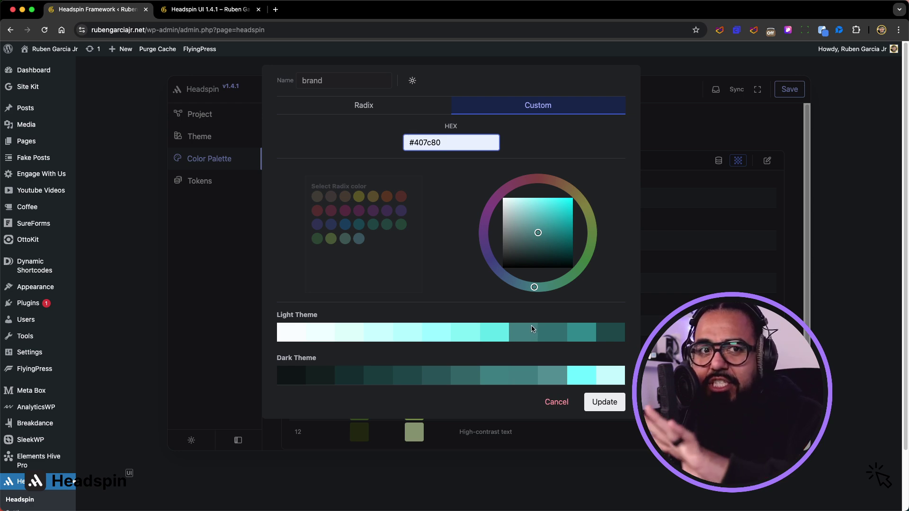
pyautogui.click(561, 406)
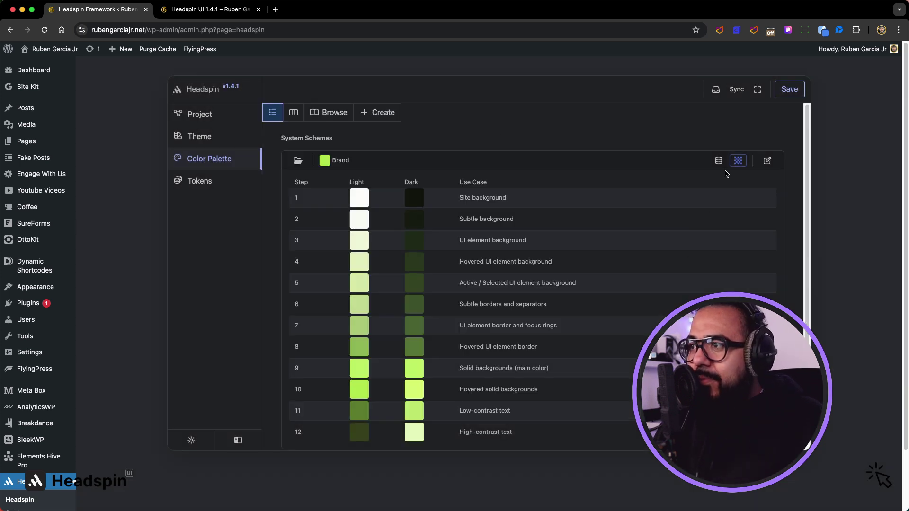
# Step: Save the Headspin settings with the lime-green Brand schema
pyautogui.scroll(-1, 727, 174)
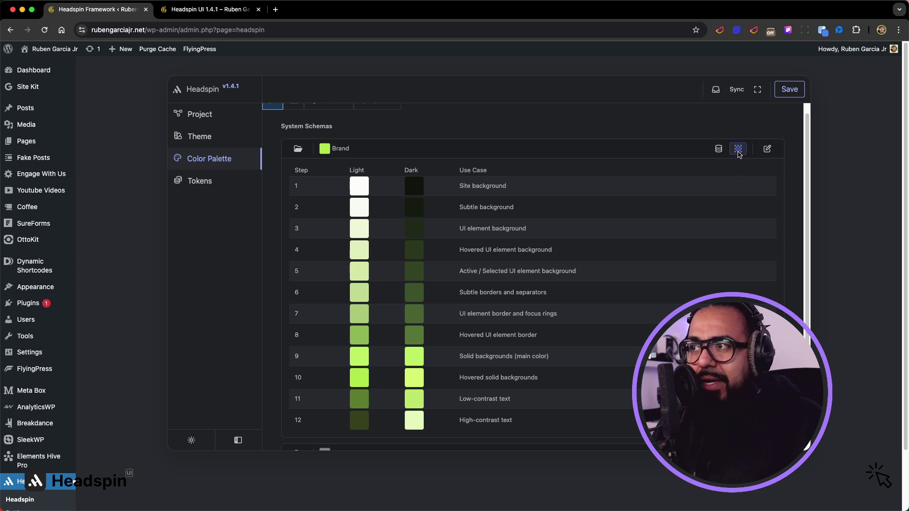
pyautogui.click(788, 95)
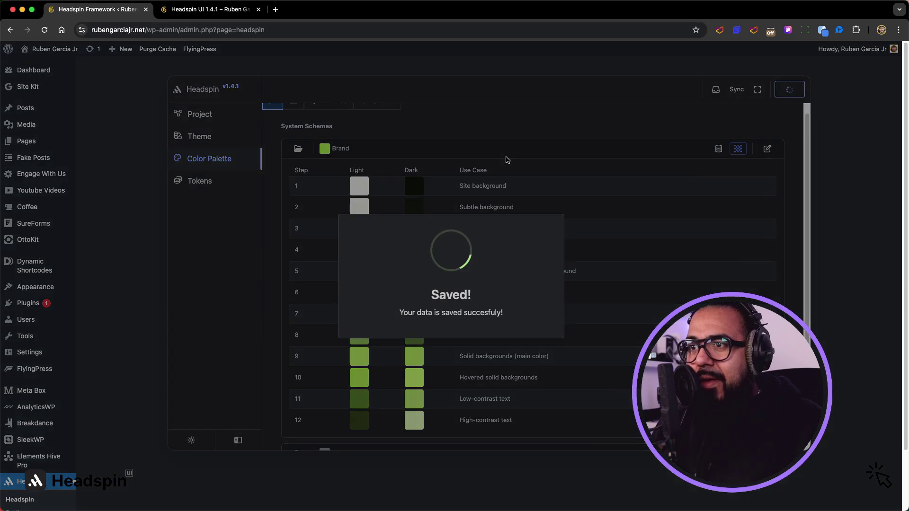
# Step: Expand the Neutral schema and examine its light and dark steps and use cases, comparing them with the Brand schema
pyautogui.scroll(-3, 506, 163)
pyautogui.scroll(-3, 501, 183)
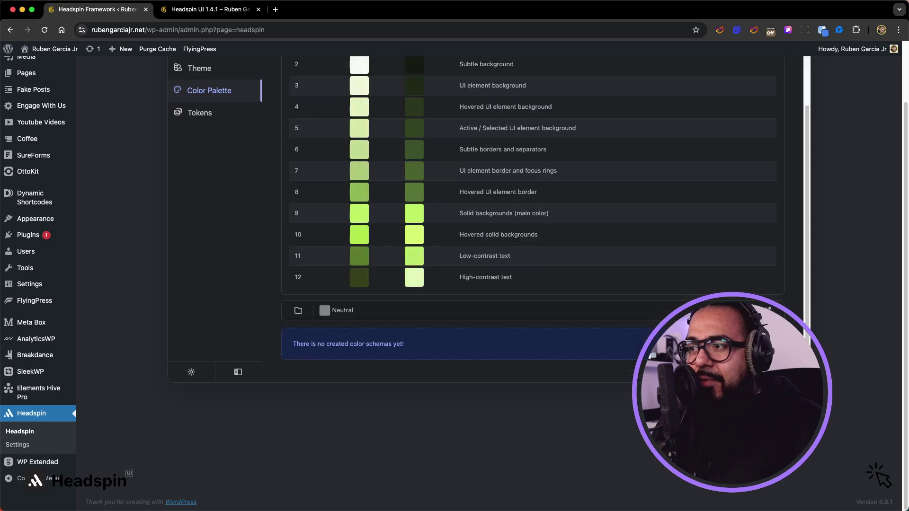
pyautogui.click(298, 311)
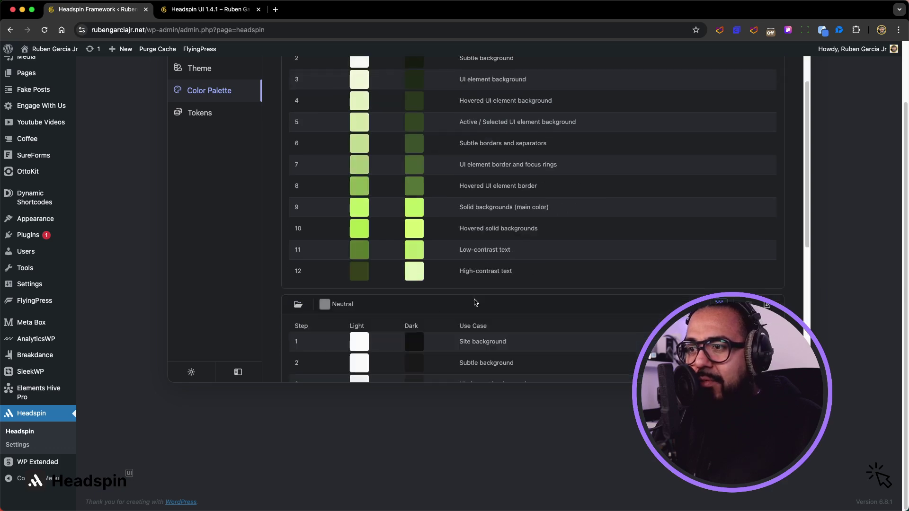
pyautogui.scroll(-5, 475, 302)
pyautogui.scroll(-5, 476, 302)
pyautogui.scroll(3, 475, 301)
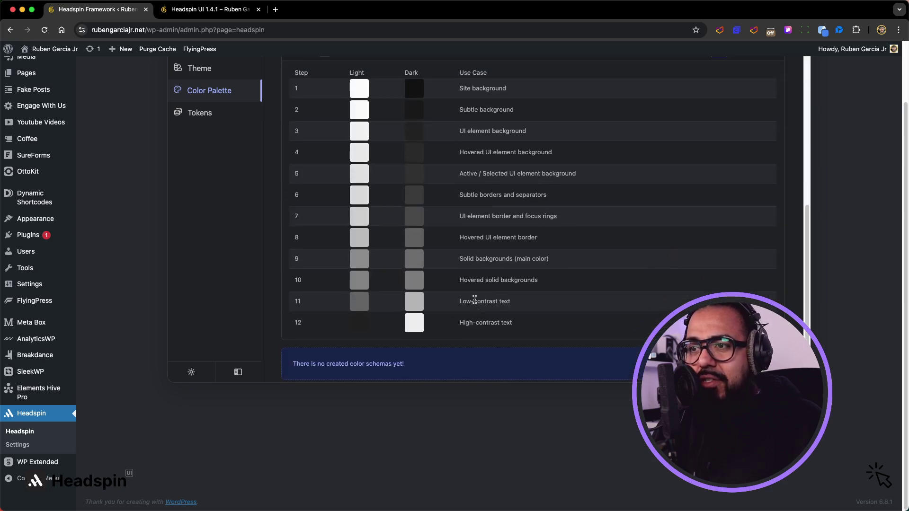
pyautogui.scroll(10, 474, 300)
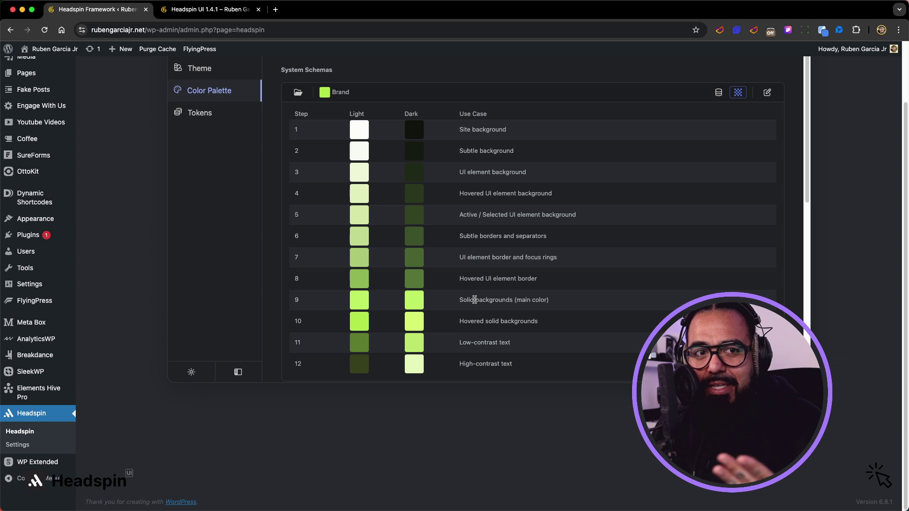
pyautogui.scroll(-10, 475, 300)
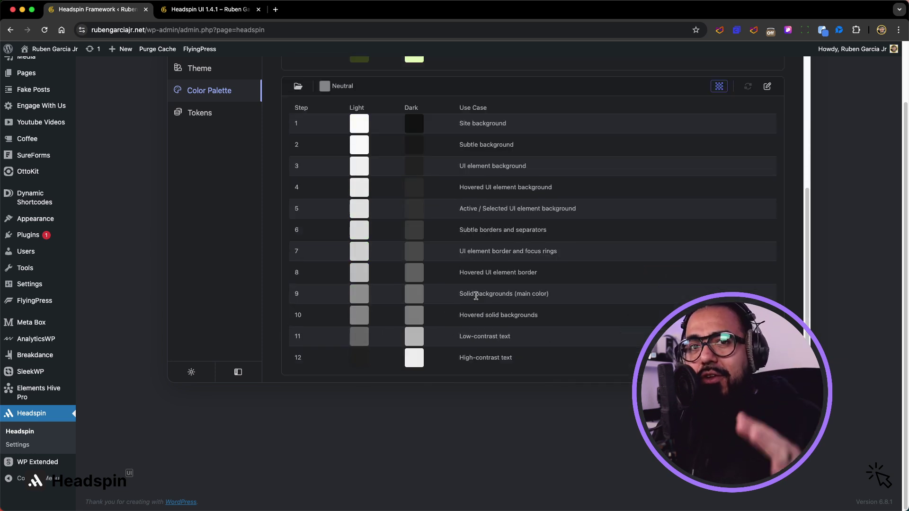
pyautogui.scroll(2, 483, 295)
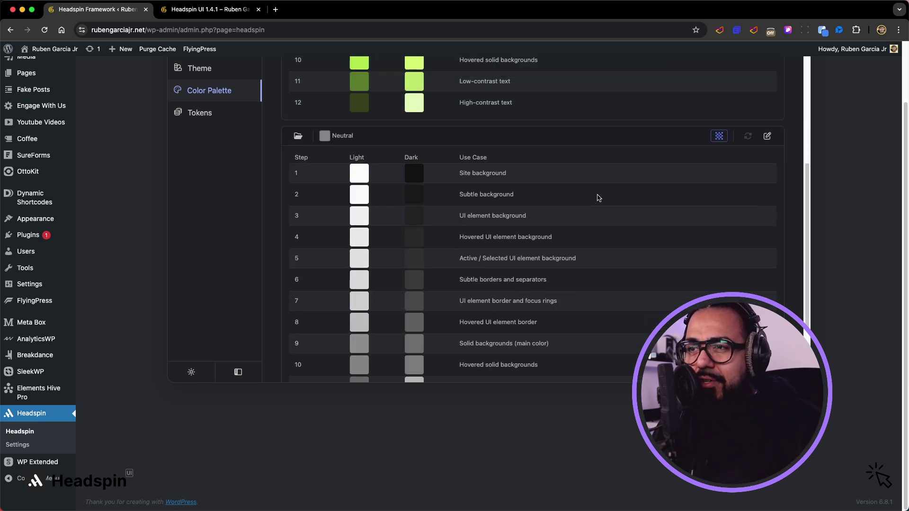
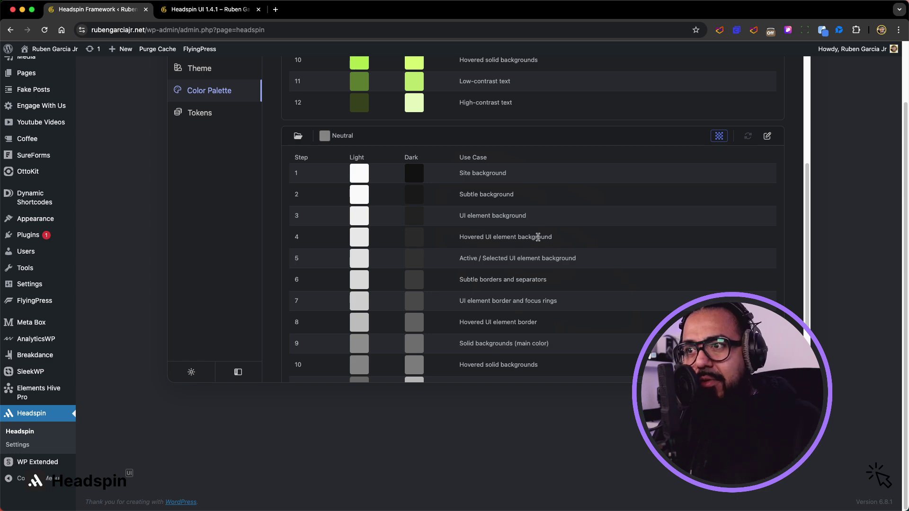
pyautogui.scroll(-3, 488, 230)
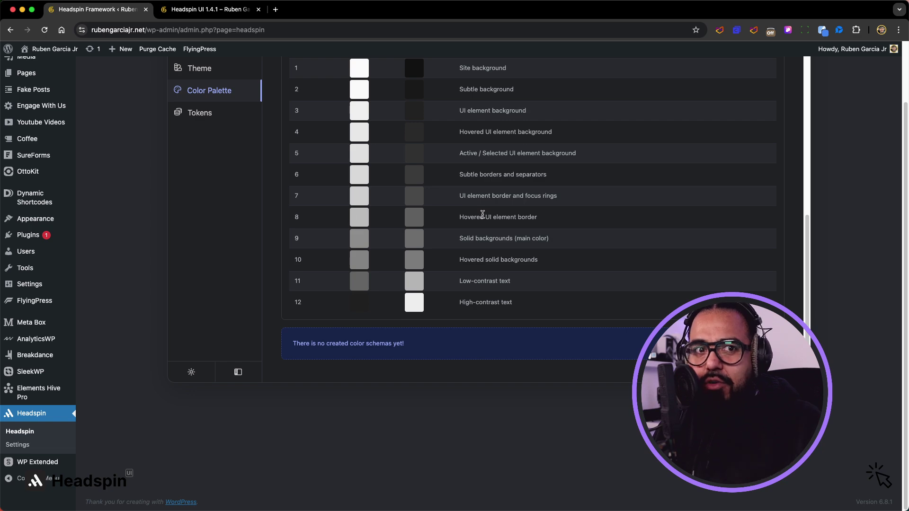
# Step: Collapse the Neutral schema and review the light and dark steps of the Brand schema
pyautogui.scroll(3, 485, 214)
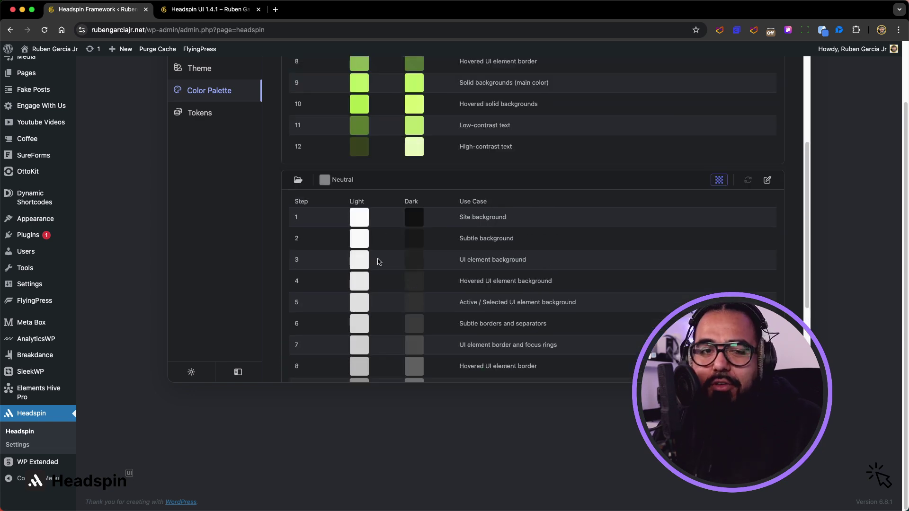
pyautogui.click(297, 179)
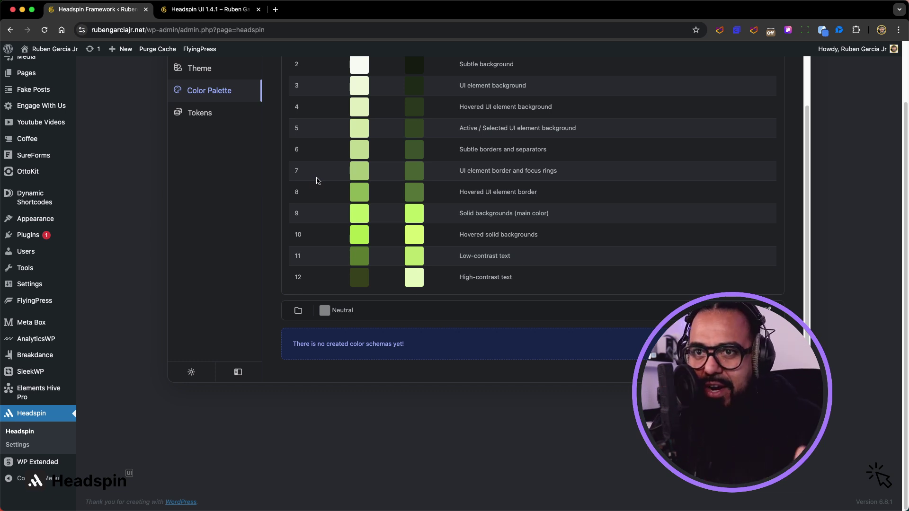
pyautogui.scroll(3, 432, 202)
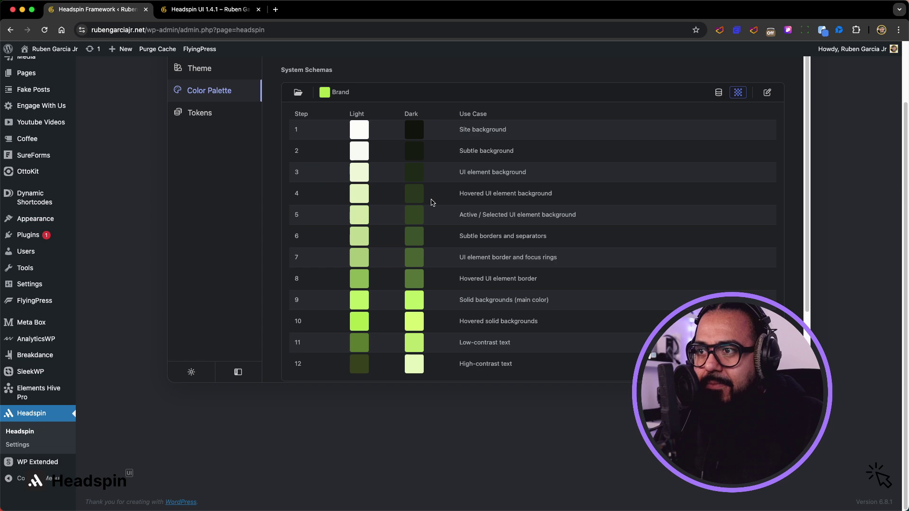
pyautogui.scroll(-1, 464, 180)
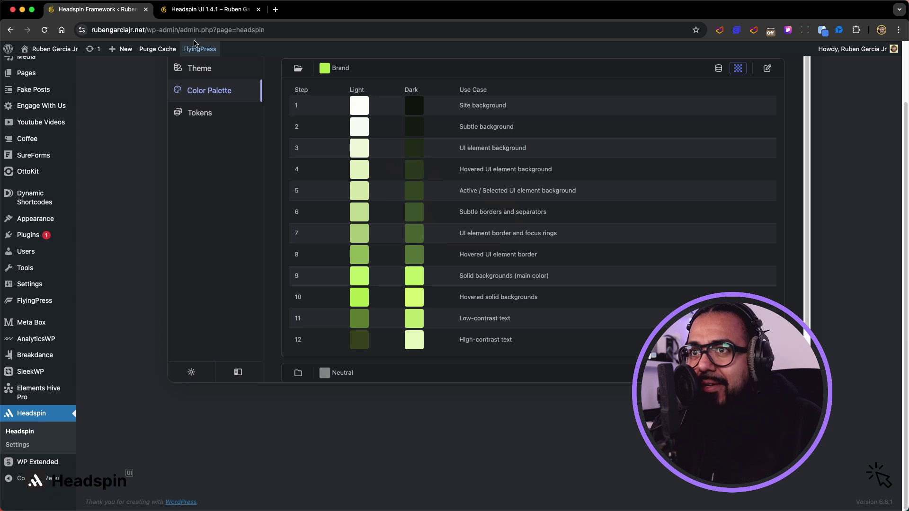
# Step: Switch to the frontend page and examine the Brand Color swatches and the Click Here button in the lime-green palette
pyautogui.click(209, 10)
pyautogui.scroll(-5, 548, 251)
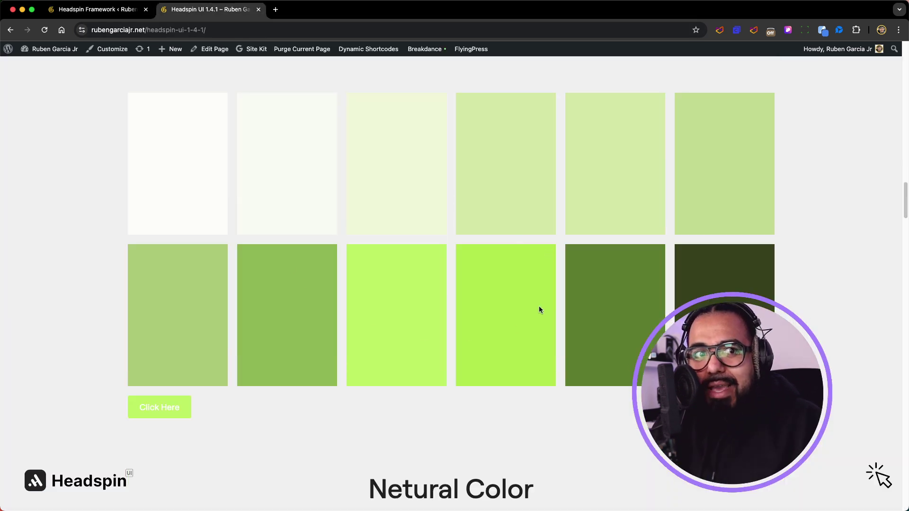
pyautogui.scroll(3, 520, 307)
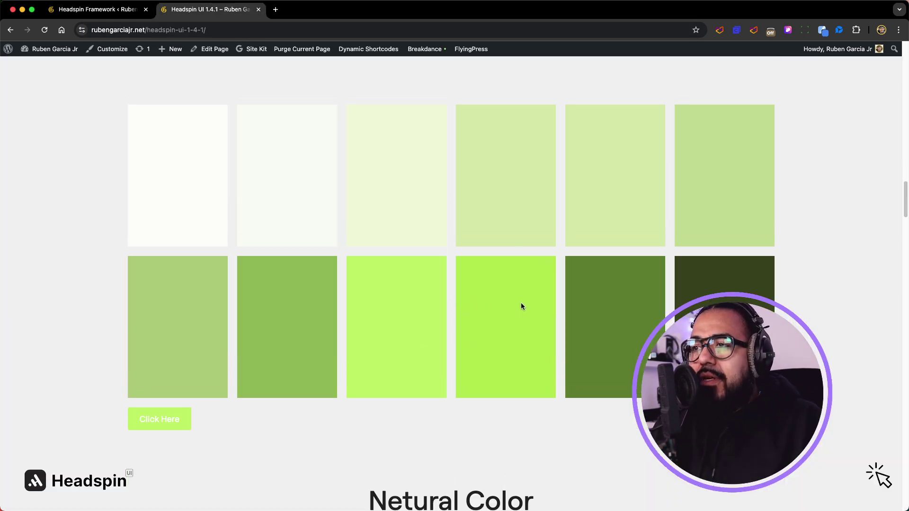
pyautogui.scroll(1, 521, 306)
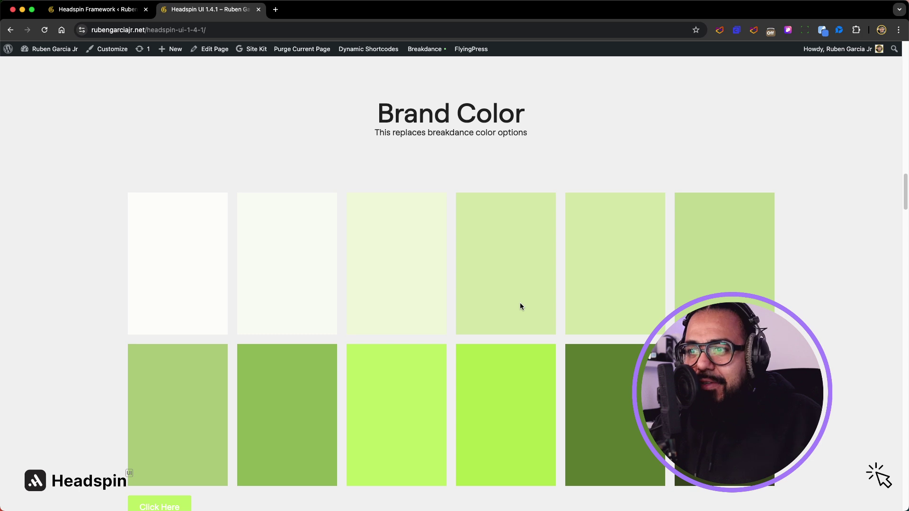
pyautogui.scroll(-1, 411, 360)
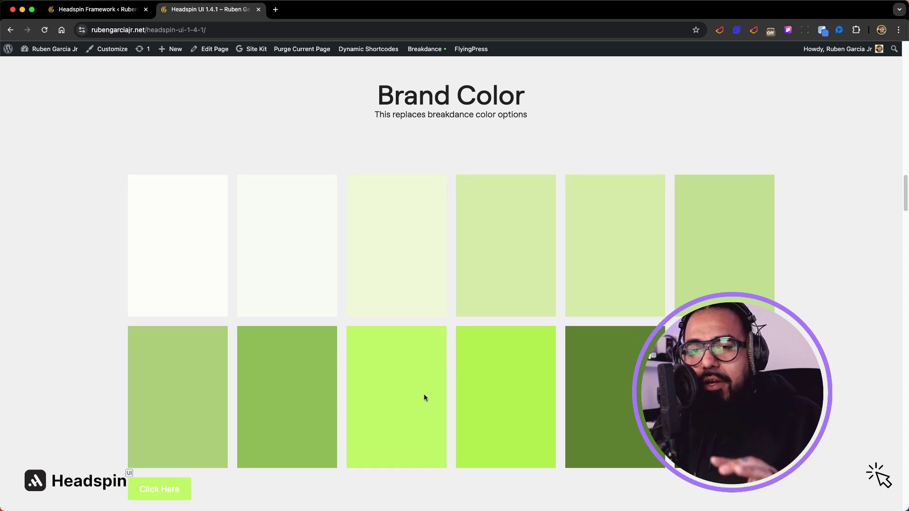
pyautogui.scroll(-4, 429, 393)
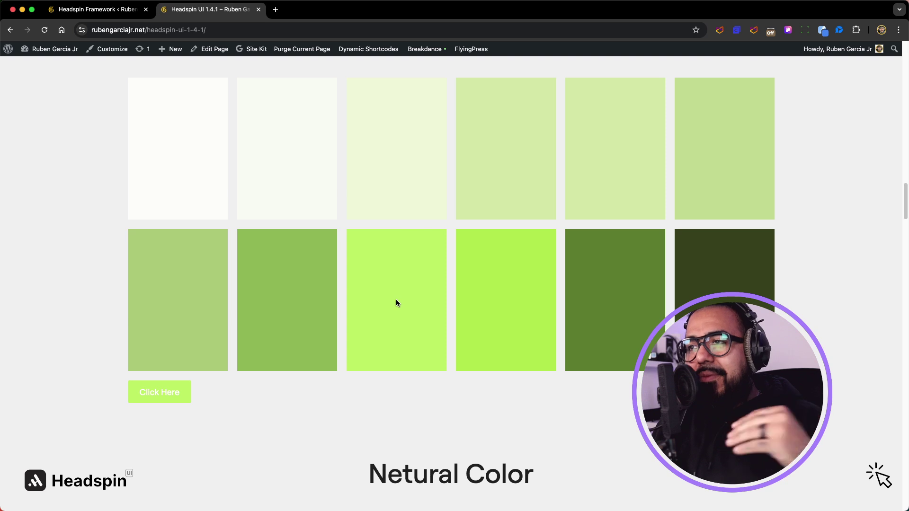
pyautogui.scroll(12, 421, 296)
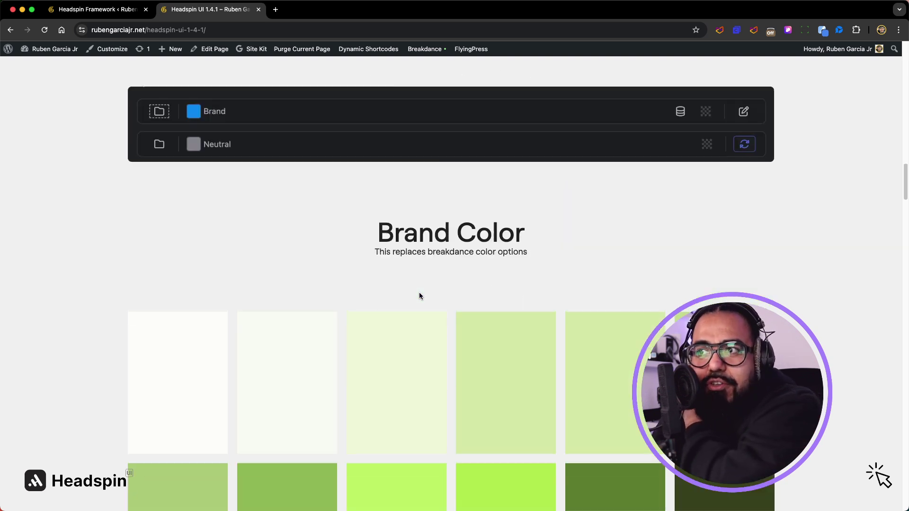
# Step: Examine the neutral color swatches and the Alpha / Transparency images with brand and neutral overlays on the frontend page
pyautogui.scroll(-20, 419, 294)
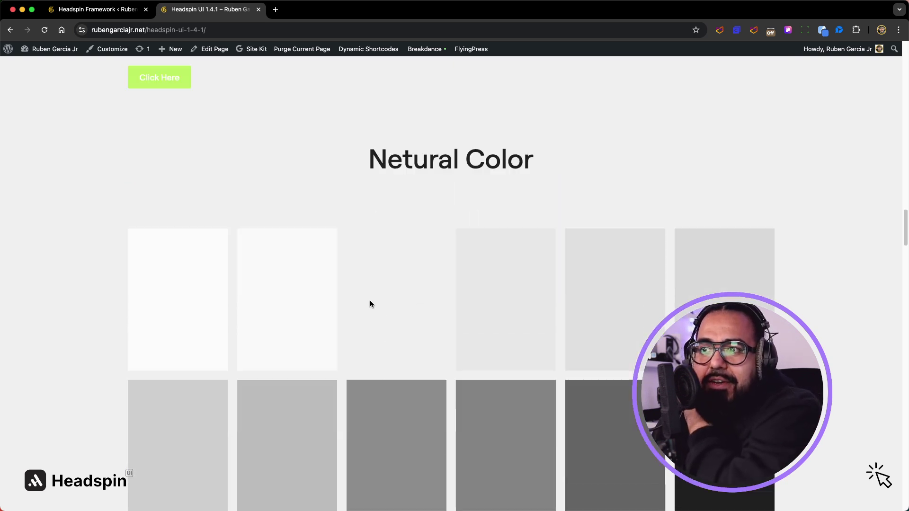
pyautogui.scroll(-20, 371, 303)
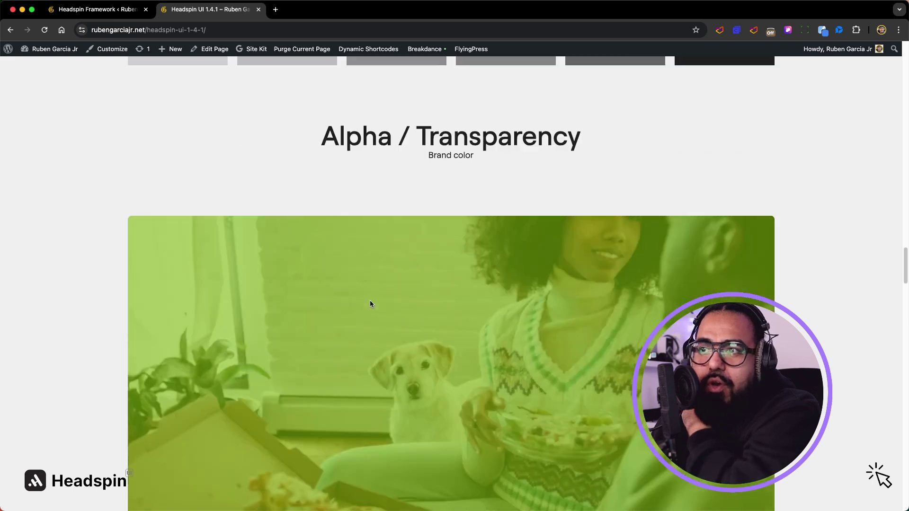
pyautogui.scroll(4, 375, 274)
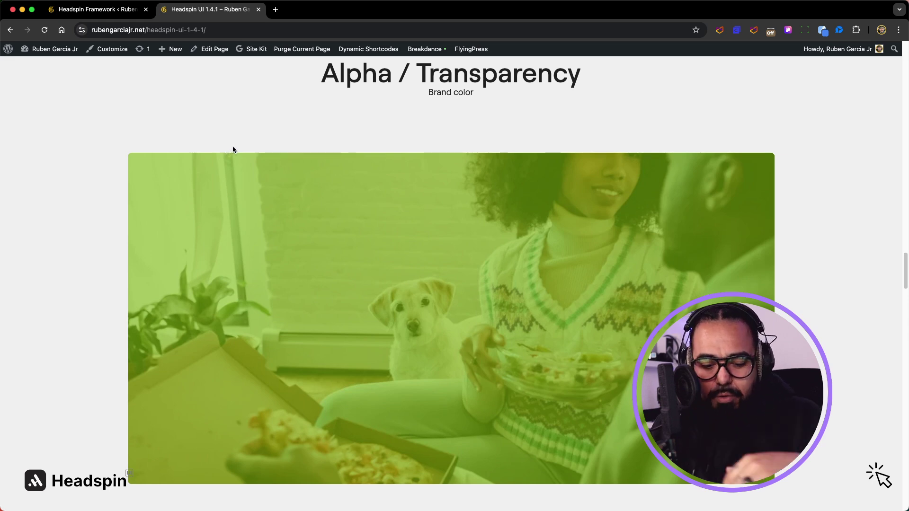
pyautogui.scroll(-8, 237, 149)
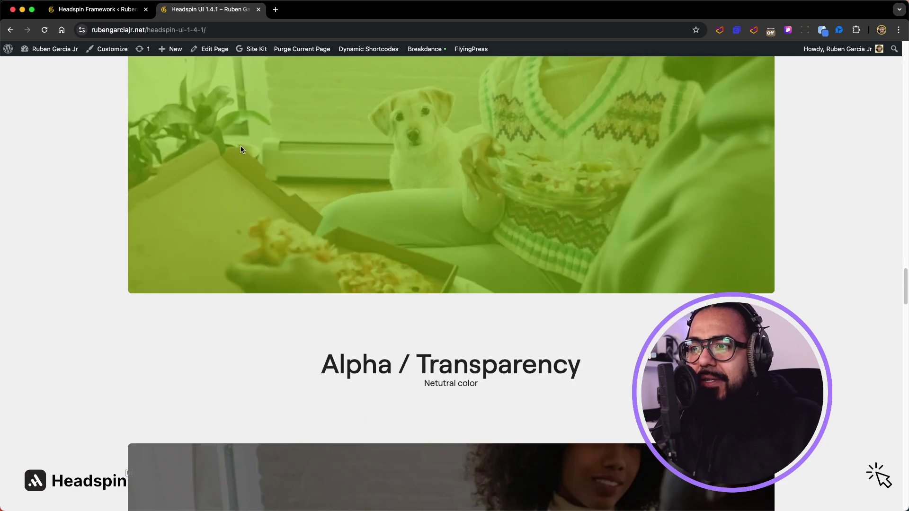
pyautogui.scroll(-19, 241, 149)
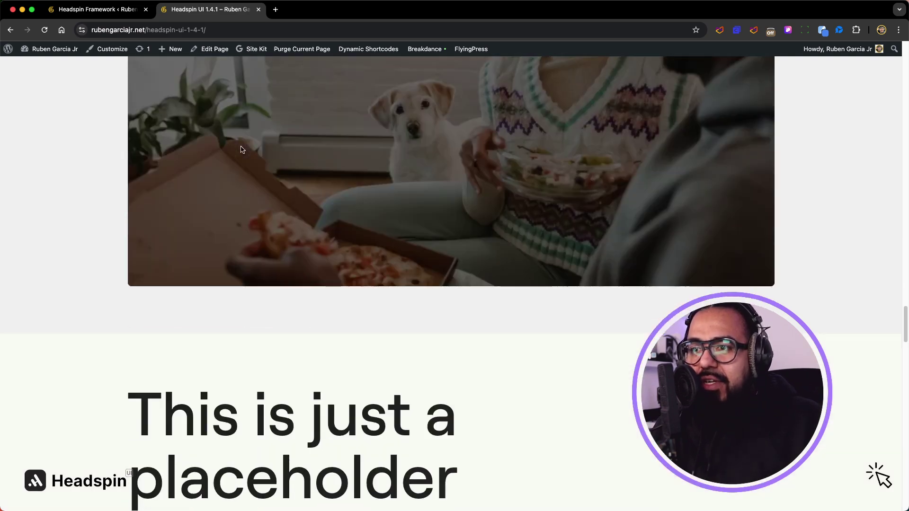
pyautogui.scroll(20, 240, 149)
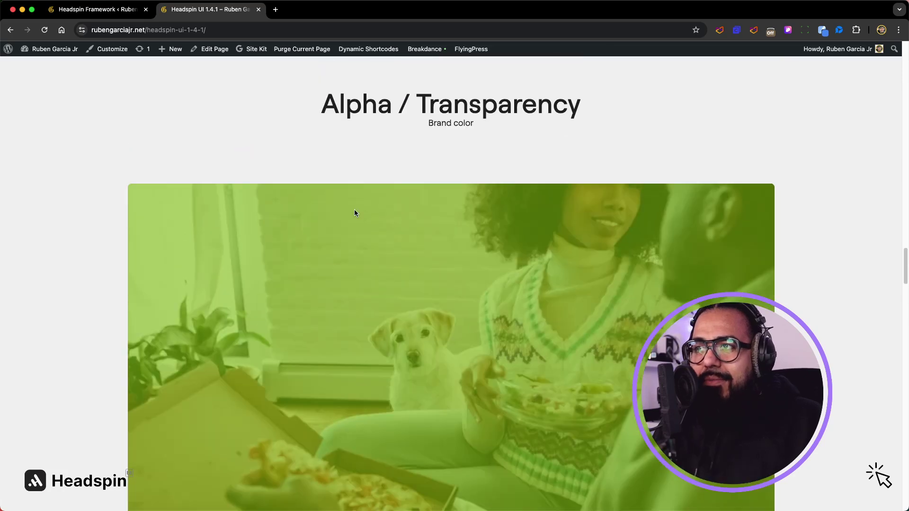
# Step: Open the page in the Breakdance builder and select the image Div under the Alpha / Transparency Brand color heading
pyautogui.moveTo(419, 51)
pyautogui.click(432, 66)
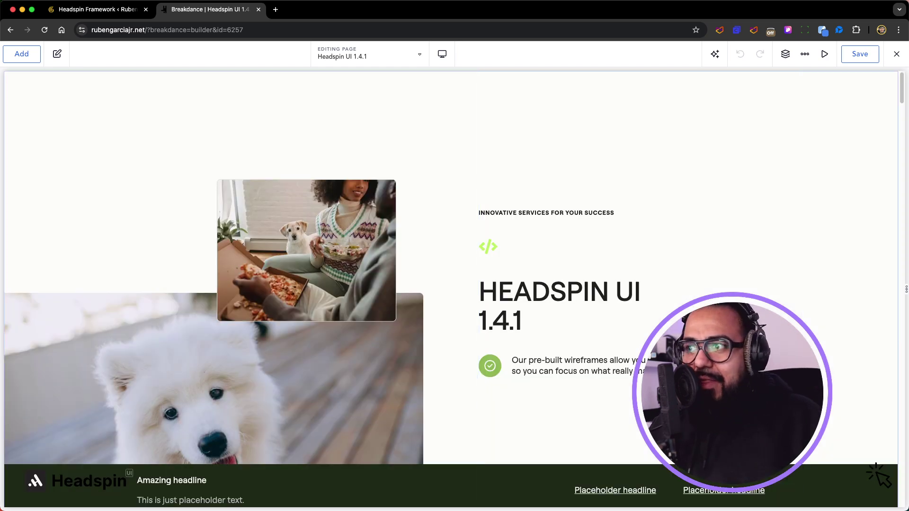
pyautogui.scroll(-20, 744, 212)
pyautogui.scroll(-20, 744, 216)
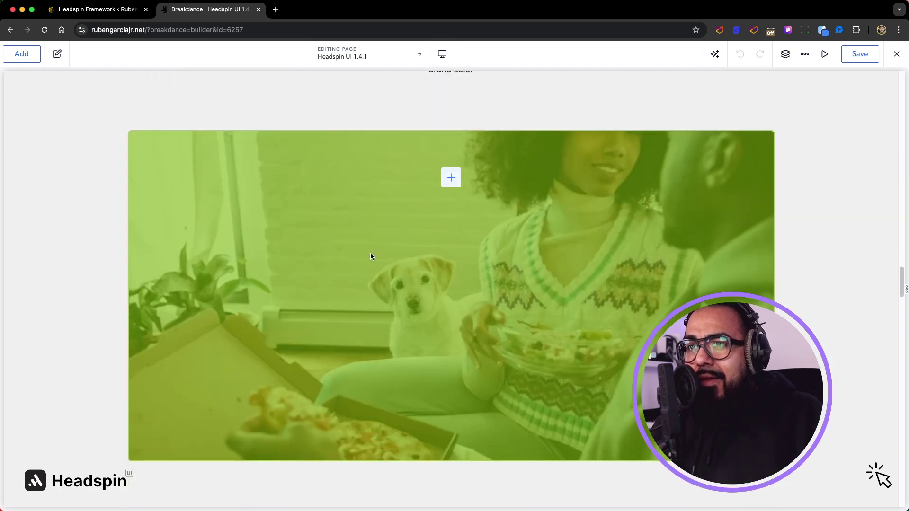
pyautogui.click(370, 257)
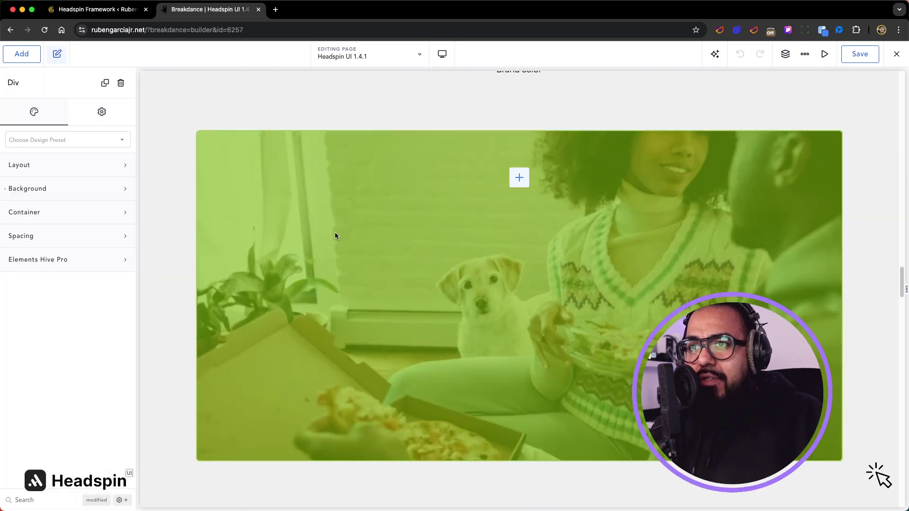
pyautogui.scroll(10, 322, 227)
pyautogui.scroll(-6, 348, 284)
pyautogui.scroll(-4, 345, 283)
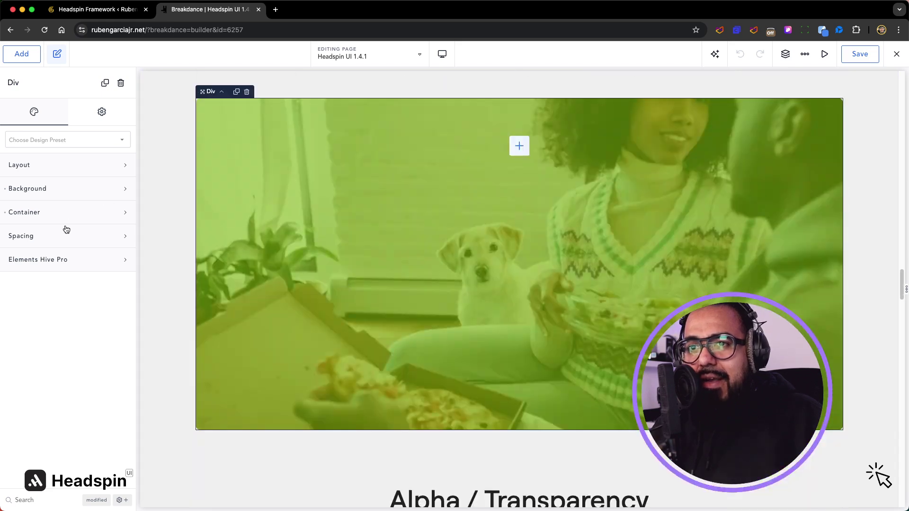
# Step: Try the sixth transparent Brand token as the Div's background overlay color, and set it to the third transparent Brand token
pyautogui.click(67, 190)
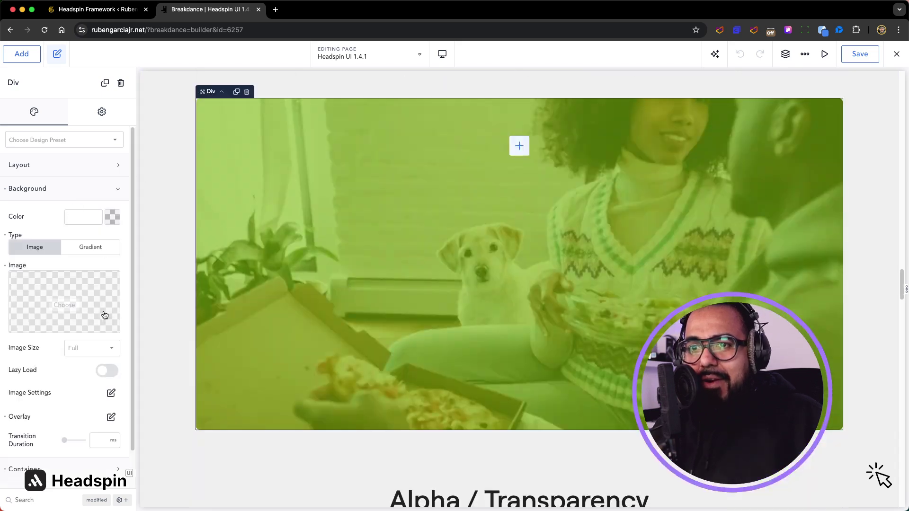
pyautogui.click(116, 413)
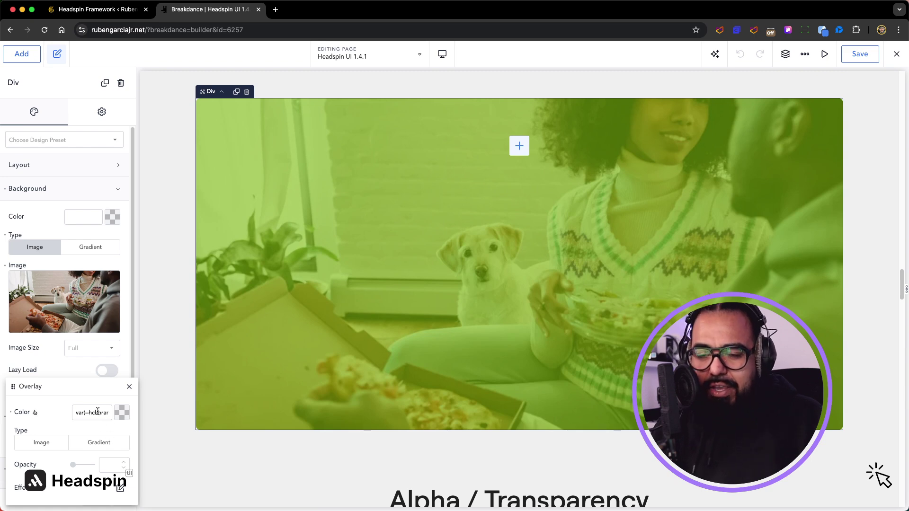
pyautogui.click(98, 412)
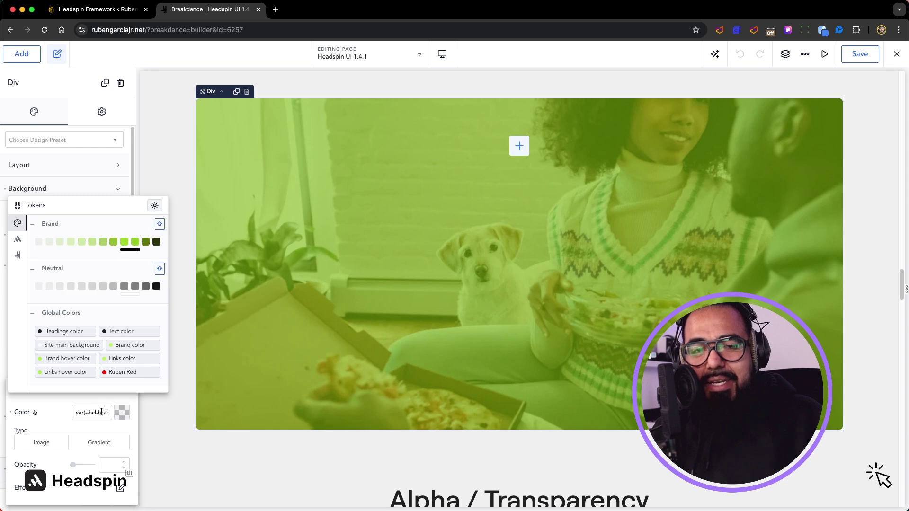
pyautogui.click(91, 244)
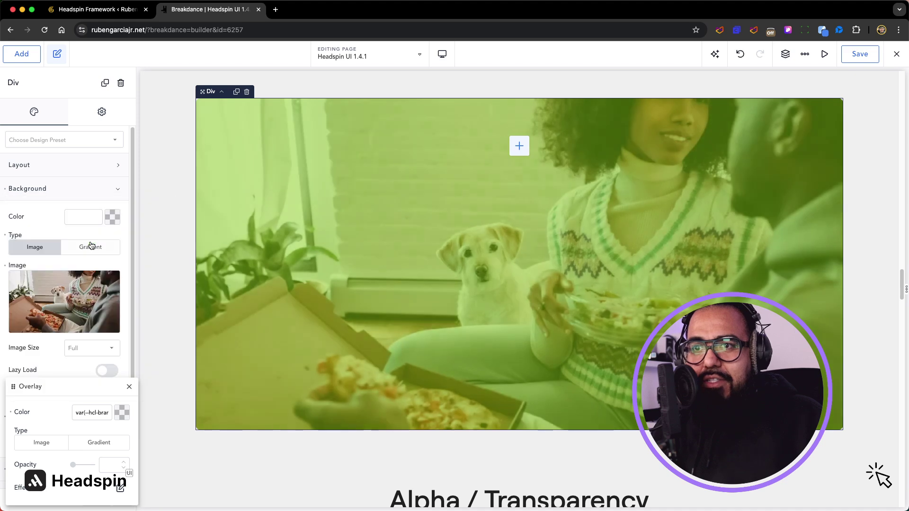
pyautogui.click(99, 414)
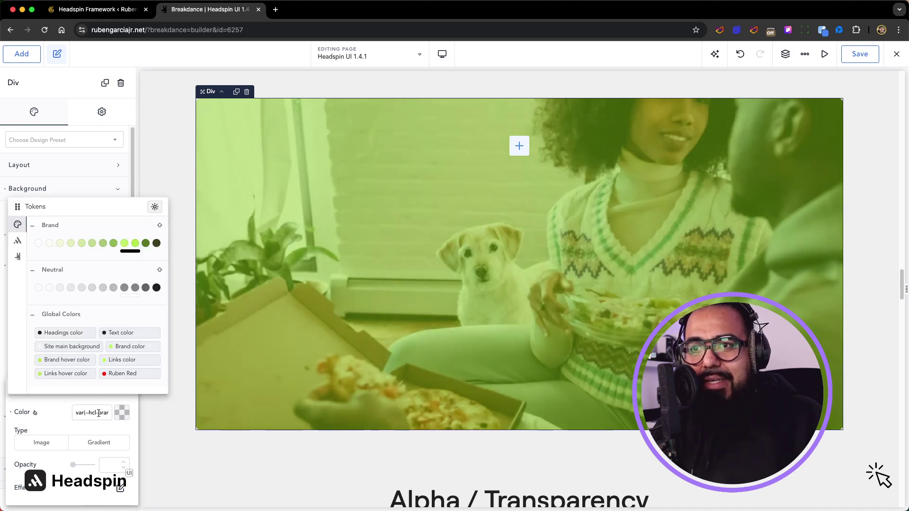
pyautogui.click(60, 244)
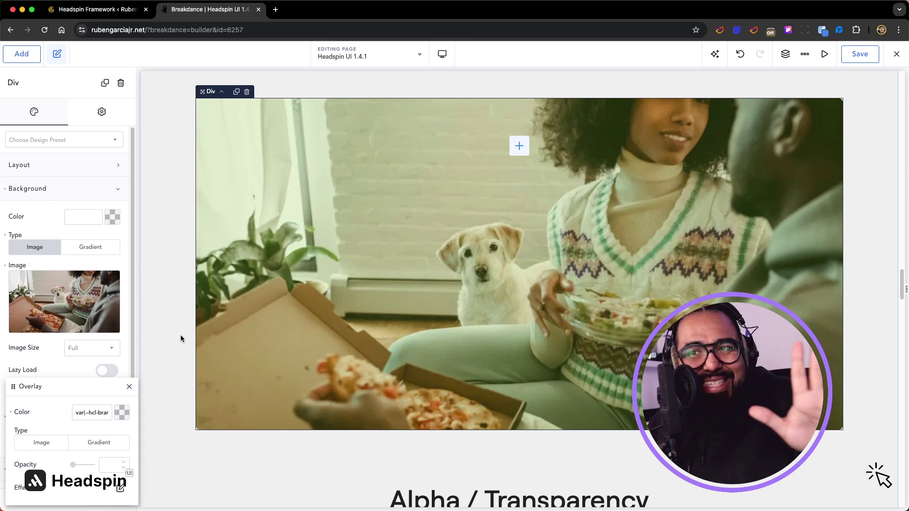
pyautogui.click(146, 265)
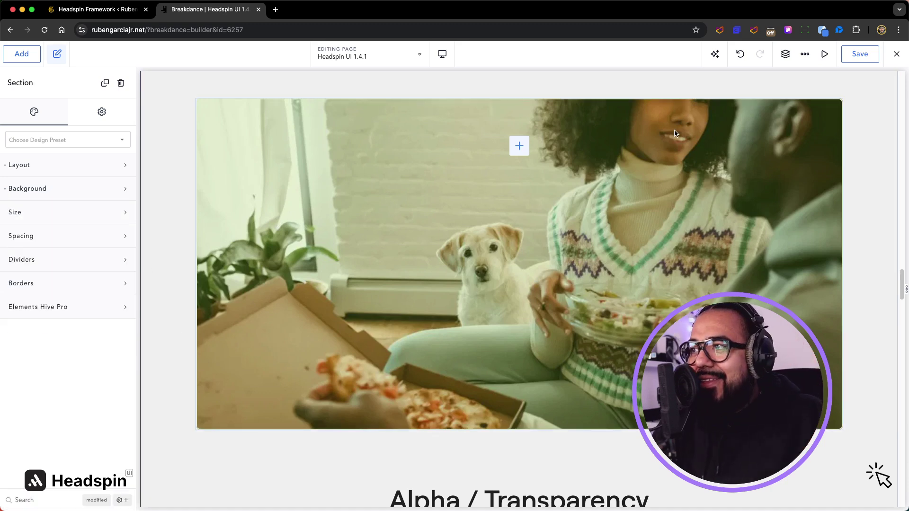
# Step: Save the page in the builder and exit to its frontend view
pyautogui.click(862, 55)
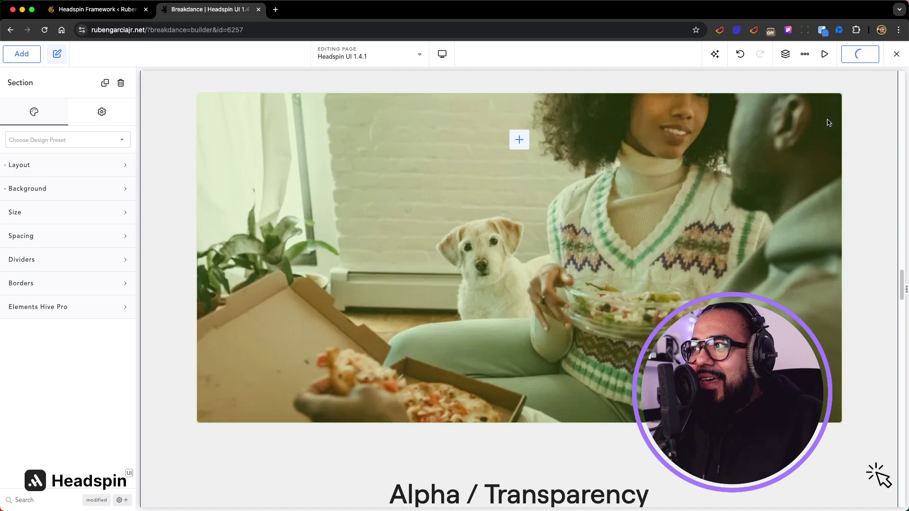
pyautogui.scroll(-5, 782, 183)
pyautogui.scroll(-10, 783, 186)
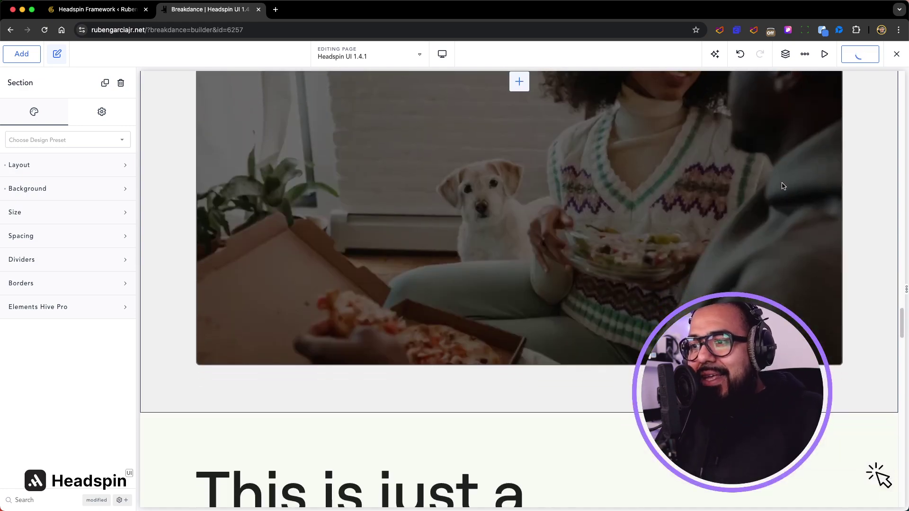
pyautogui.scroll(3, 782, 185)
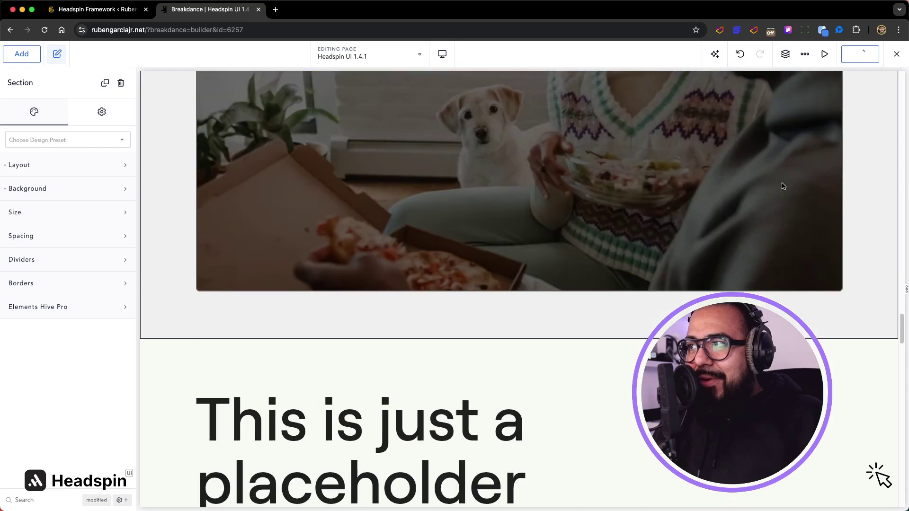
pyautogui.click(899, 55)
pyautogui.click(887, 76)
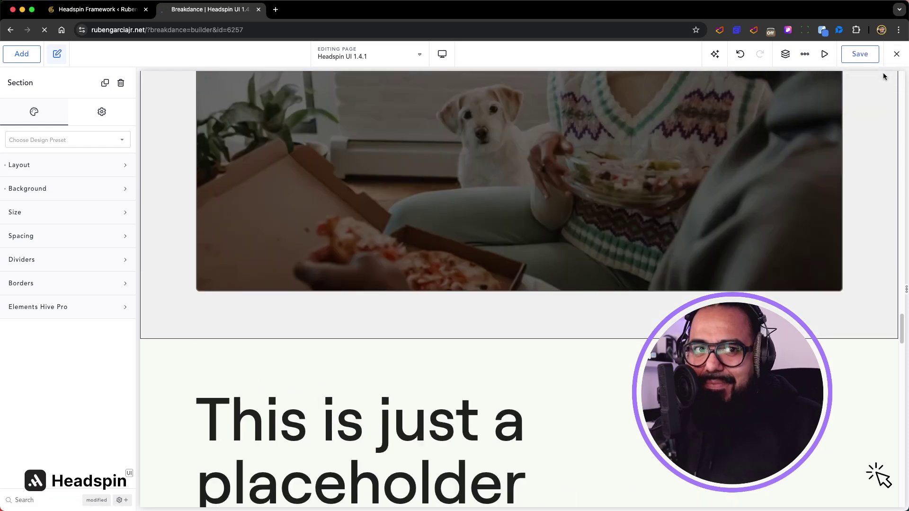
# Step: Review the frontend page from the color swatches and overlay images down to the Create Your Own Tokens section
pyautogui.scroll(-10, 826, 80)
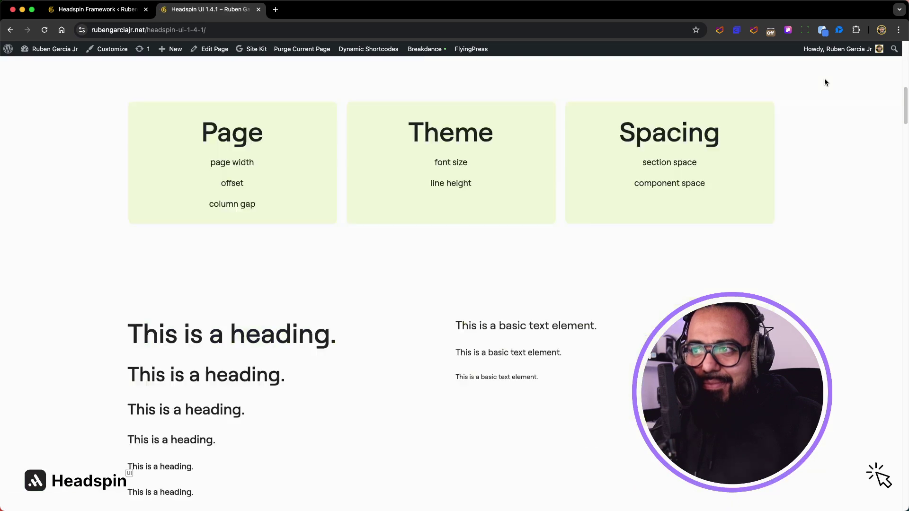
pyautogui.scroll(-20, 825, 82)
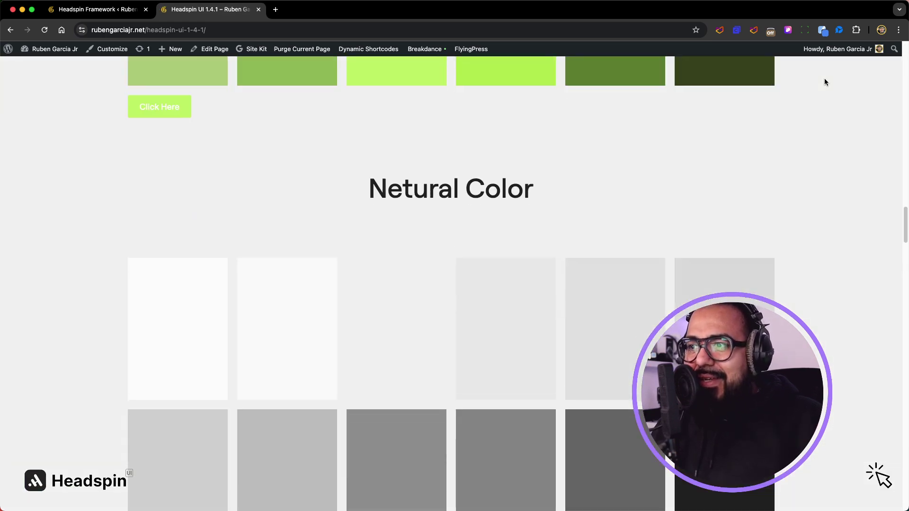
pyautogui.scroll(-15, 825, 79)
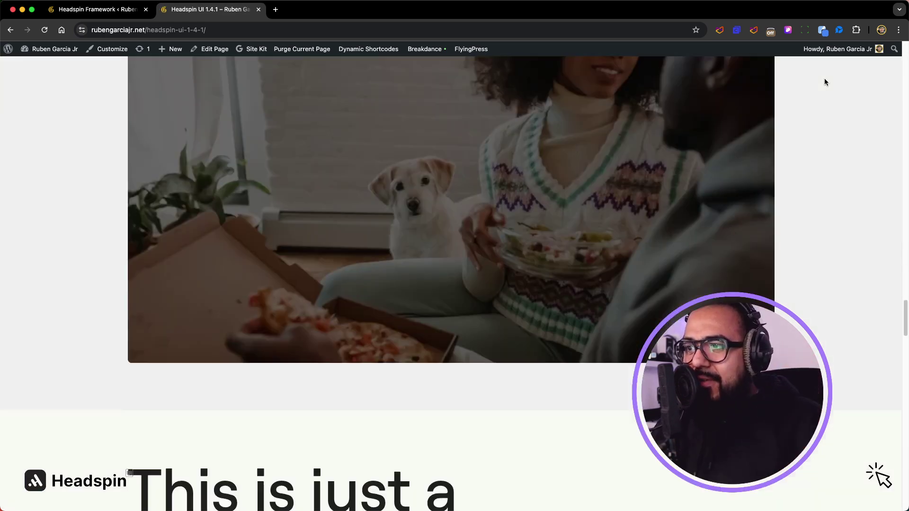
pyautogui.scroll(-10, 825, 82)
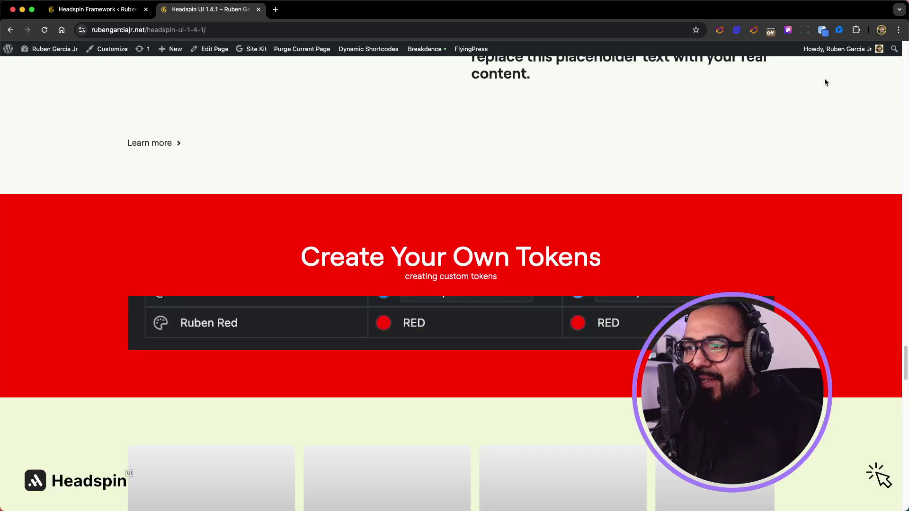
# Step: Review the Create Your Own Tokens section on the frontend and the Breakdance global color tokens in Headspin
pyautogui.scroll(1, 825, 82)
pyautogui.scroll(-3, 825, 83)
pyautogui.scroll(10, 825, 83)
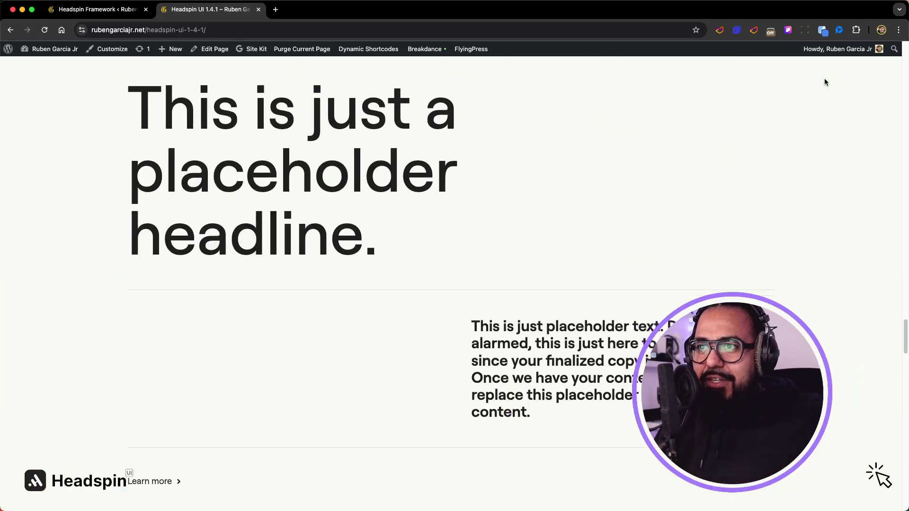
pyautogui.scroll(-6, 825, 83)
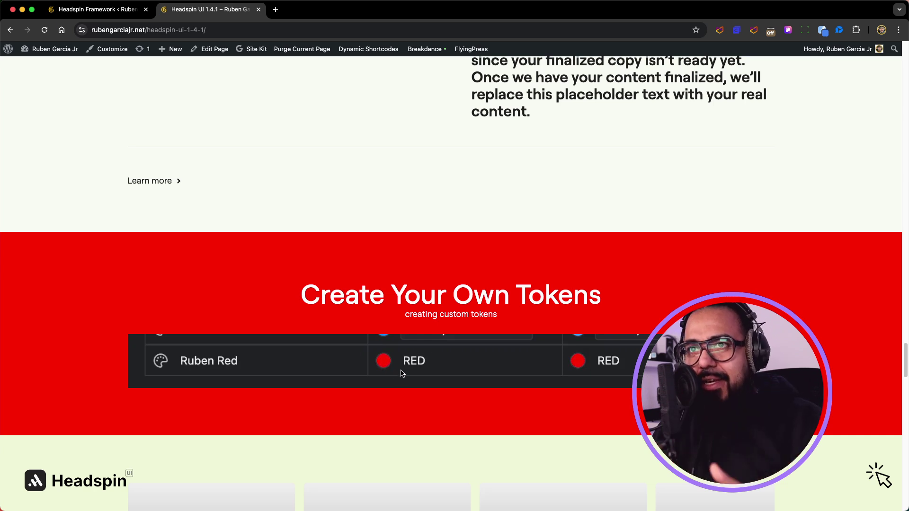
pyautogui.click(94, 9)
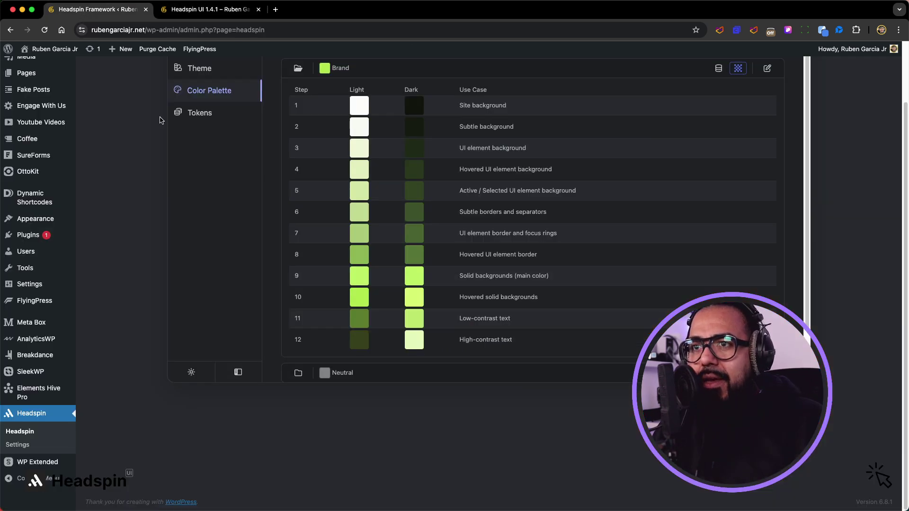
pyautogui.click(188, 111)
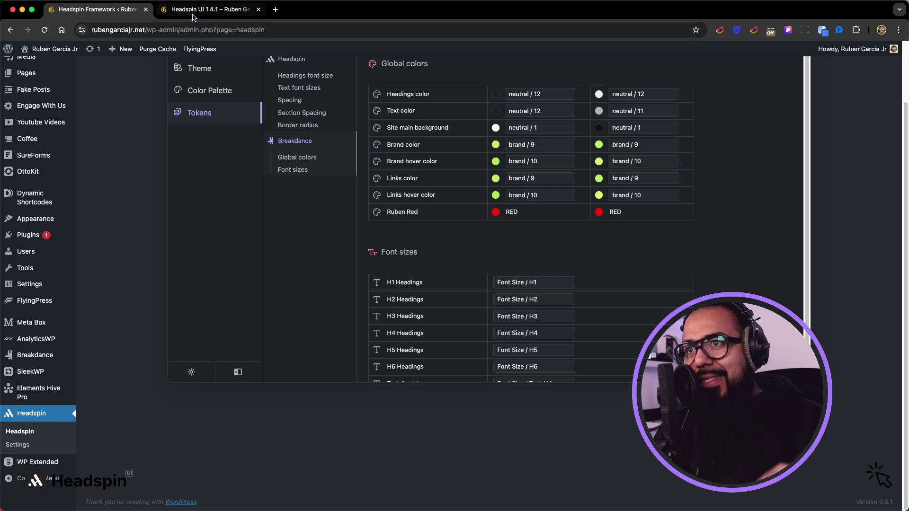
# Step: Open the Headspin UI 1.4.1 page in the Breakdance builder and select the Create Your Own Tokens section
pyautogui.click(194, 12)
pyautogui.moveTo(424, 49)
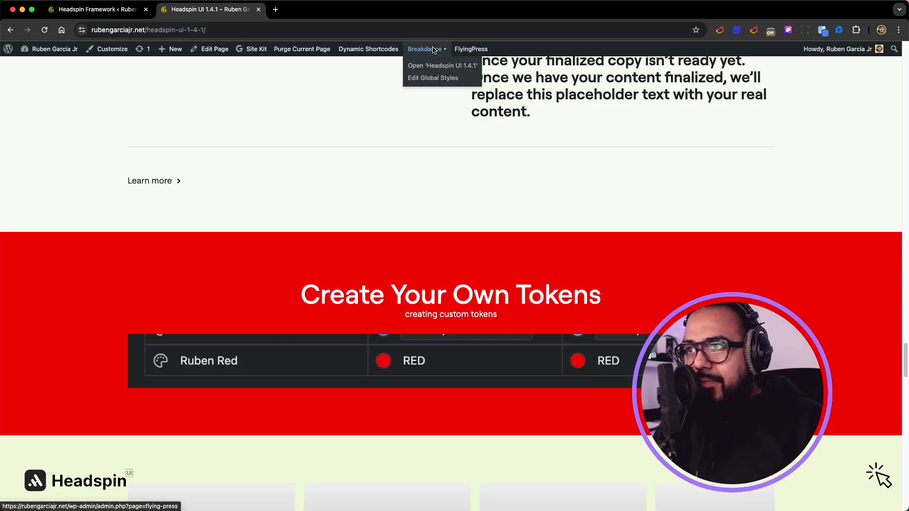
pyautogui.click(433, 67)
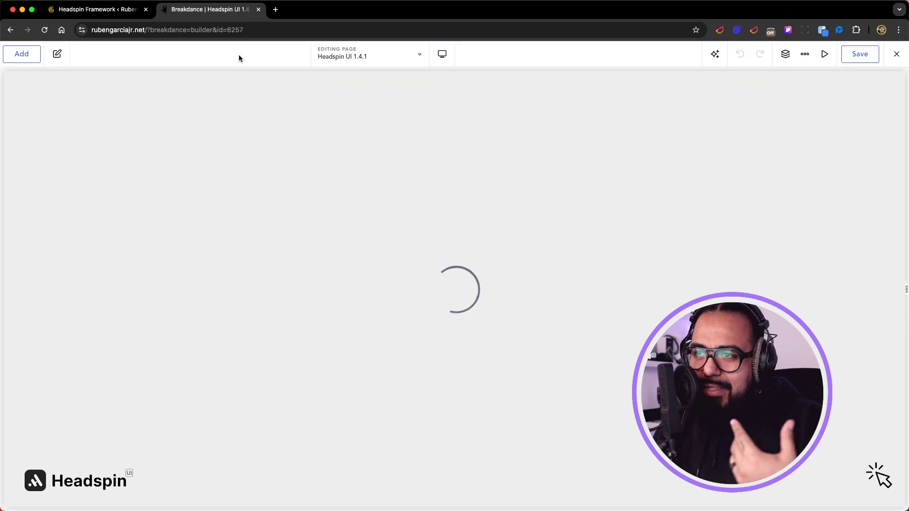
pyautogui.scroll(-15, 321, 170)
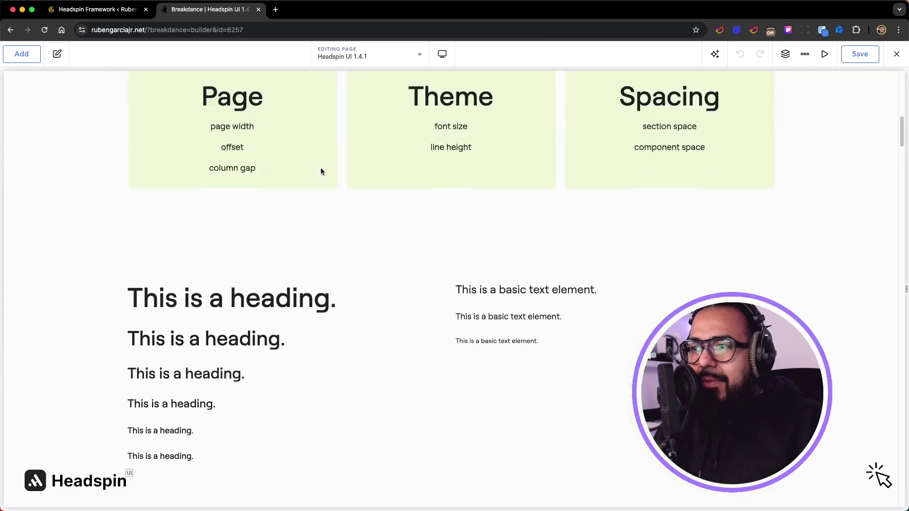
pyautogui.scroll(-20, 321, 171)
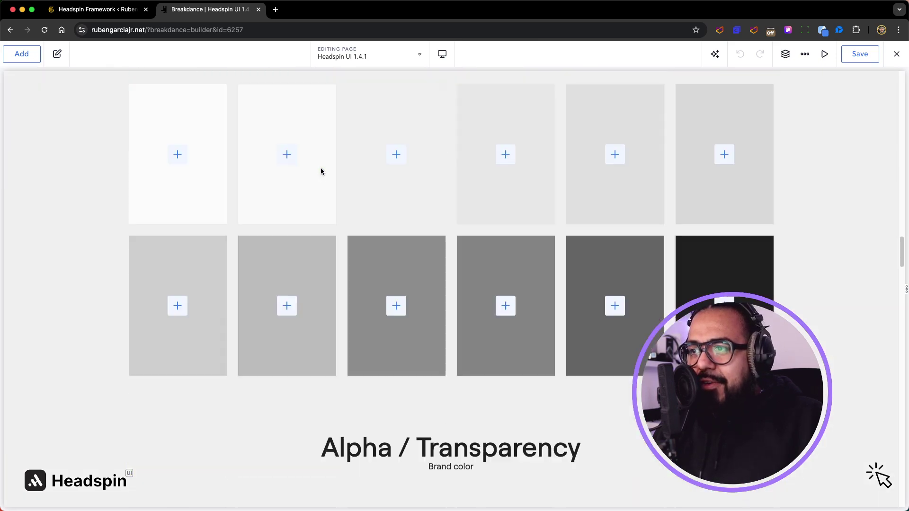
pyautogui.scroll(-15, 320, 172)
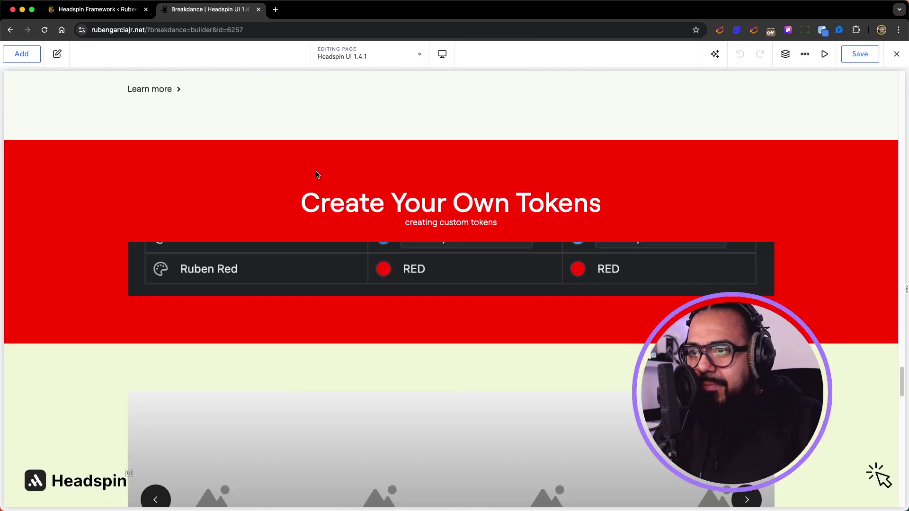
pyautogui.click(314, 173)
# Step: Clear the section's background color and reapply the custom red token from the Global Colors
pyautogui.click(77, 190)
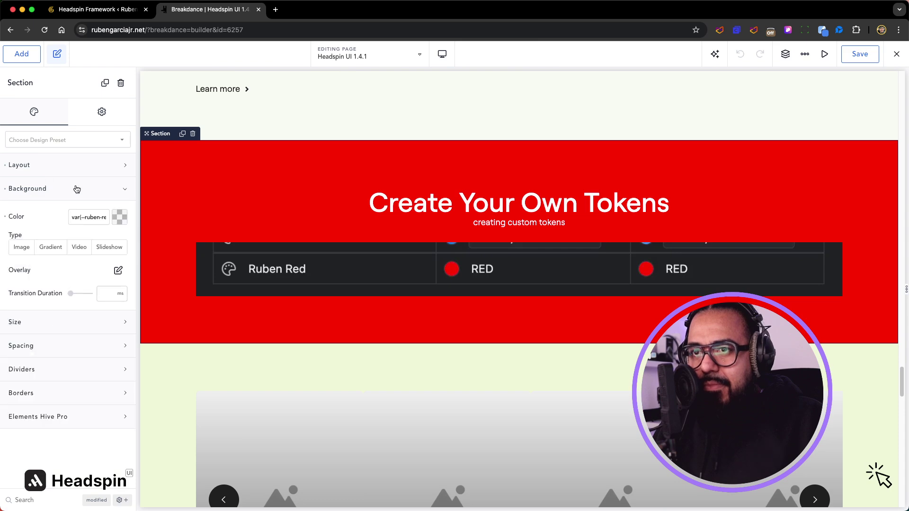
pyautogui.click(9, 222)
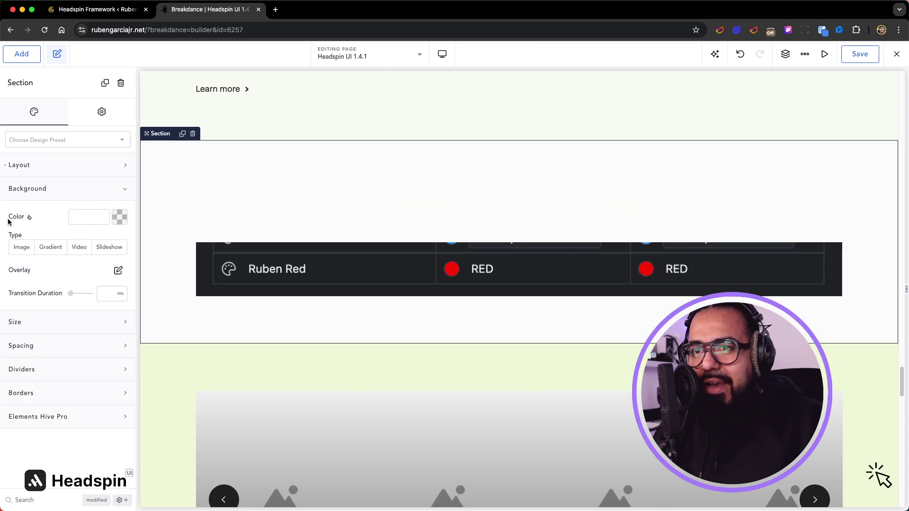
pyautogui.click(85, 219)
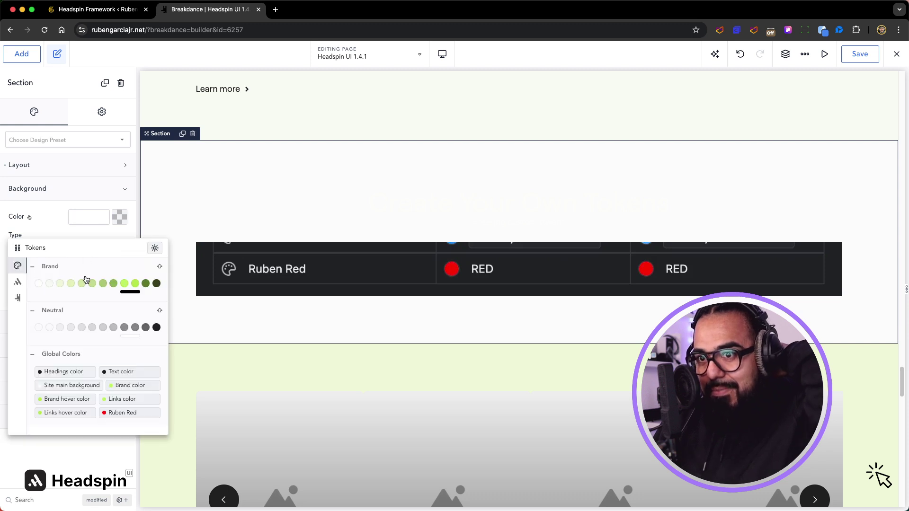
pyautogui.click(136, 416)
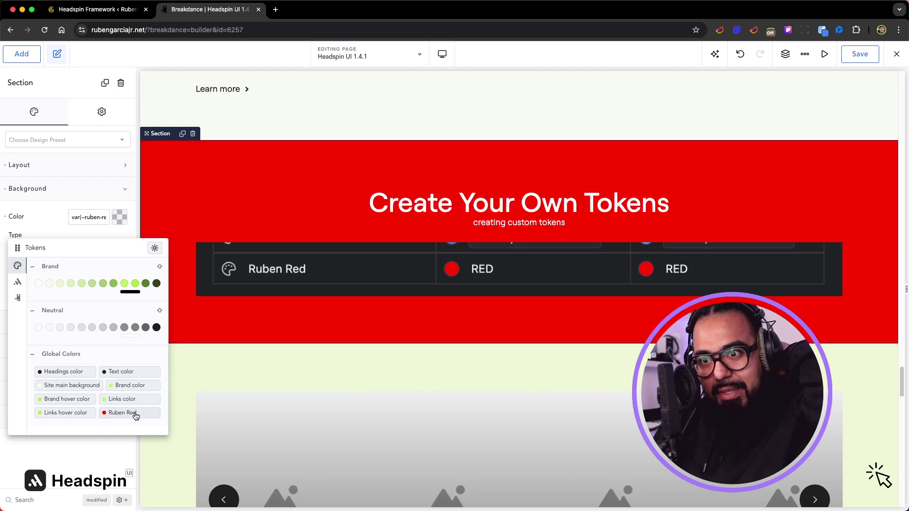
pyautogui.click(232, 161)
# Step: Set the custom red token's light and dark values to black in Headspin, save, and check the section in the builder
pyautogui.click(110, 14)
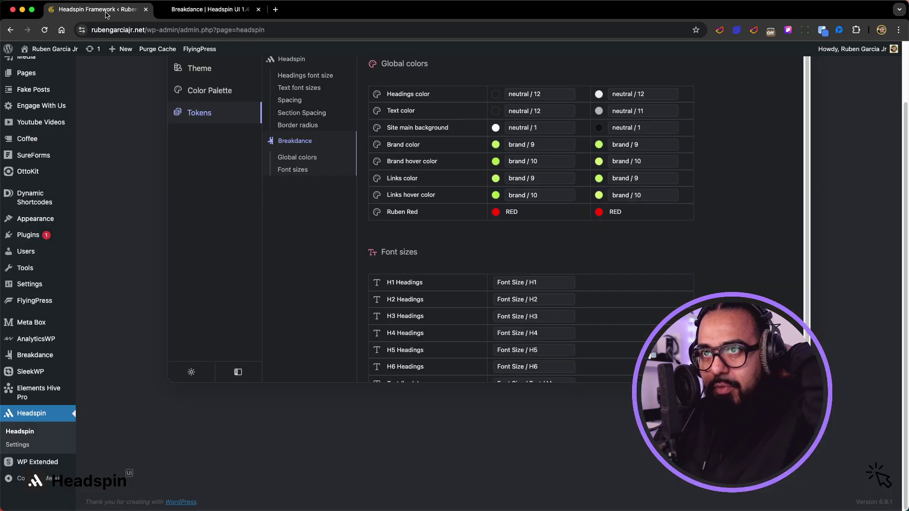
pyautogui.click(539, 212)
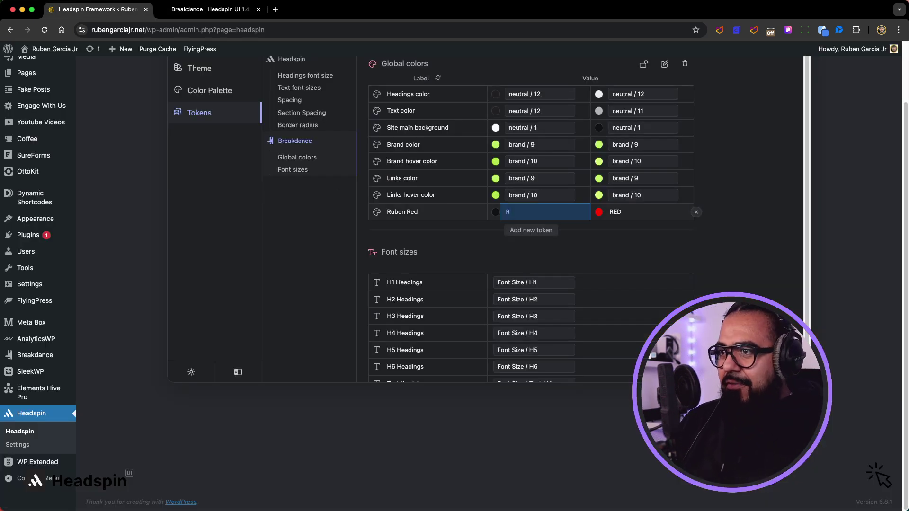
pyautogui.press('Tab')
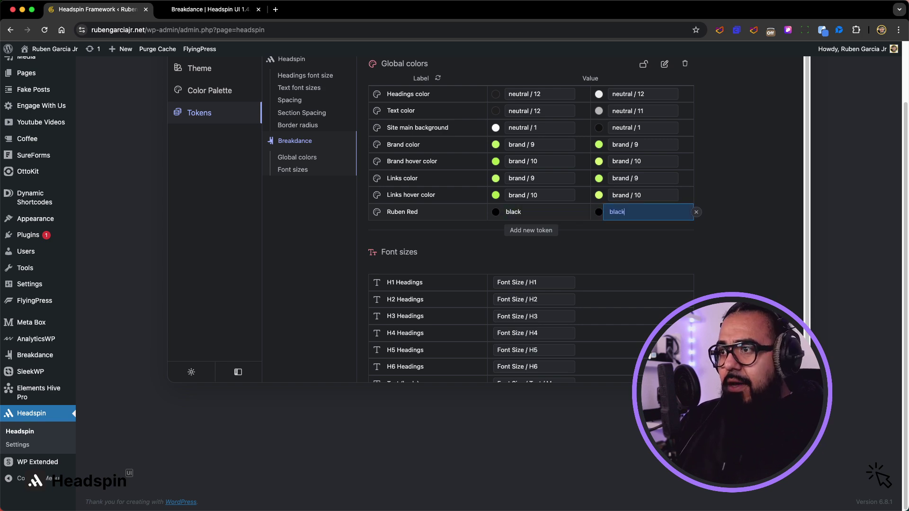
pyautogui.press('Tab')
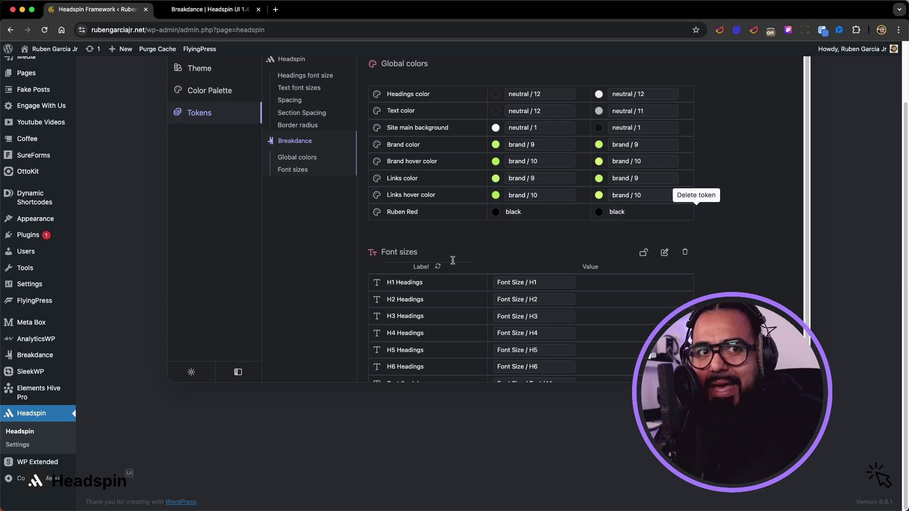
pyautogui.scroll(3, 869, 112)
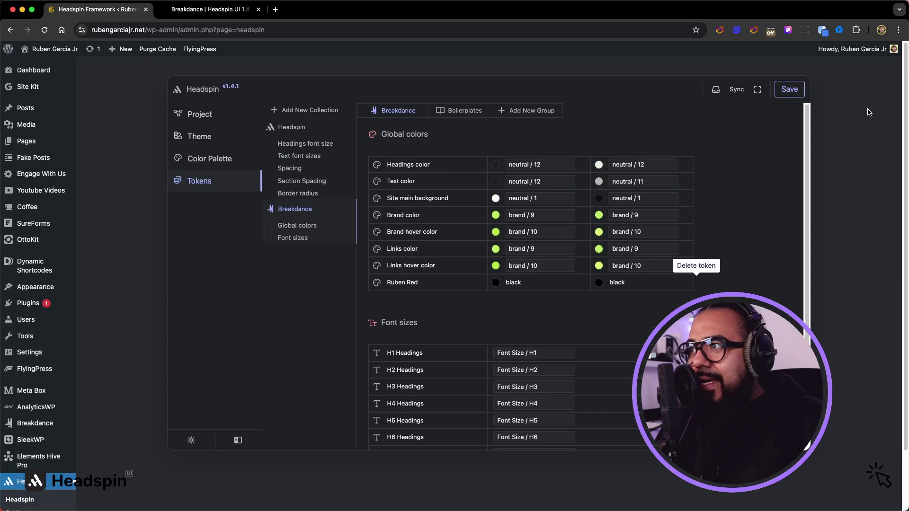
pyautogui.click(790, 90)
pyautogui.click(209, 9)
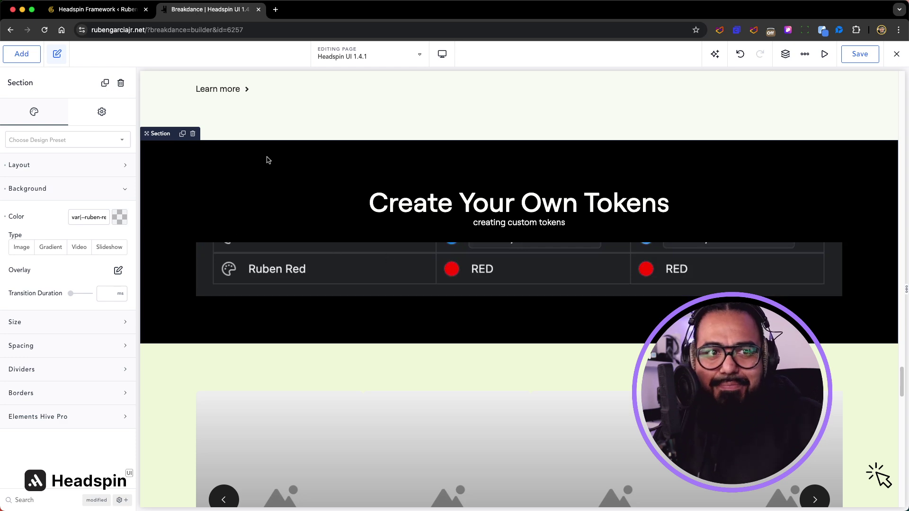
# Step: Set the custom red token's light and dark values to Red in Headspin, save, and return to the builder
pyautogui.click(114, 10)
pyautogui.doubleClick(534, 280)
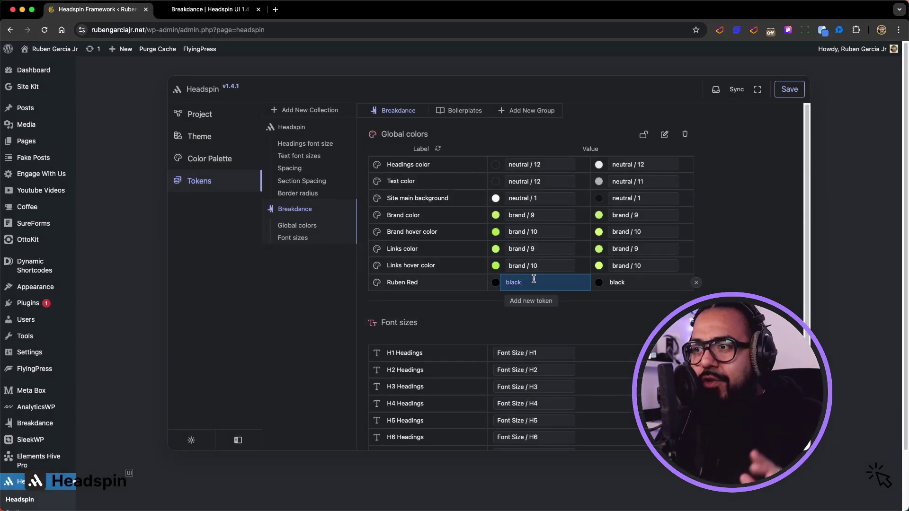
pyautogui.write('Red')
pyautogui.press('Return')
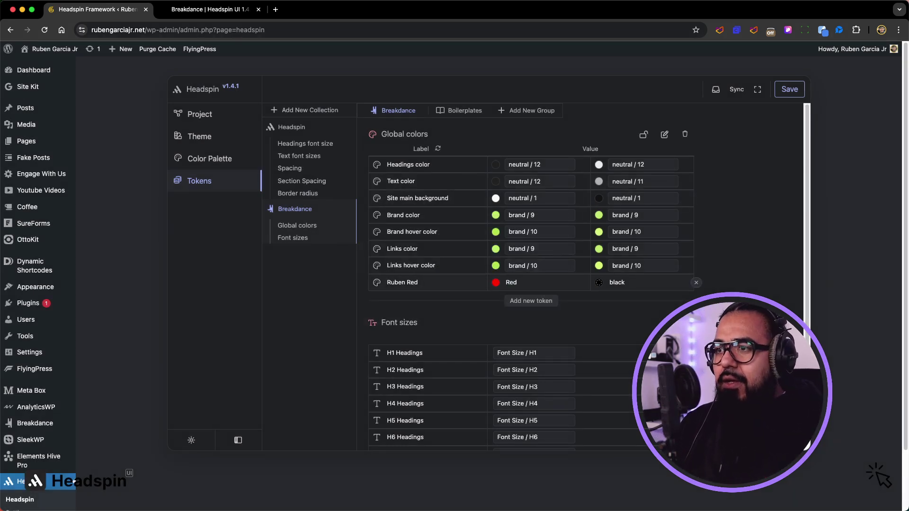
pyautogui.doubleClick(637, 283)
pyautogui.write('TR')
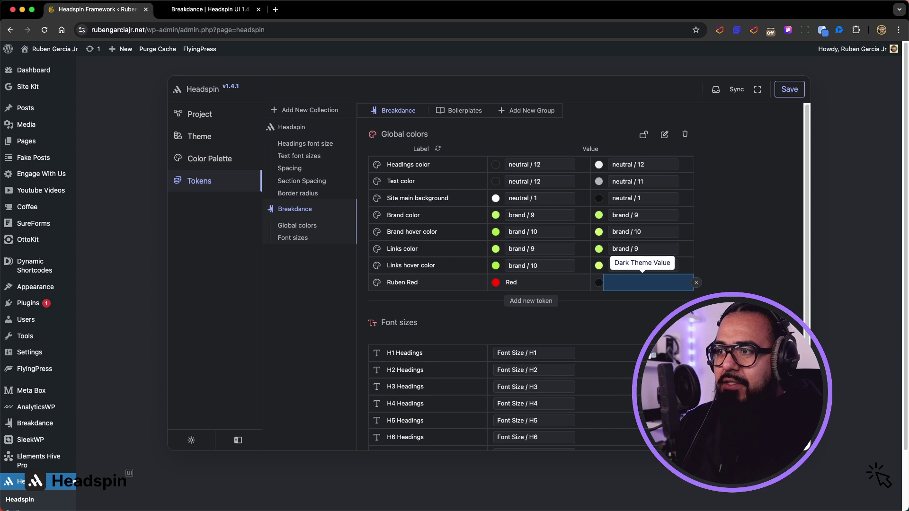
pyautogui.click(790, 90)
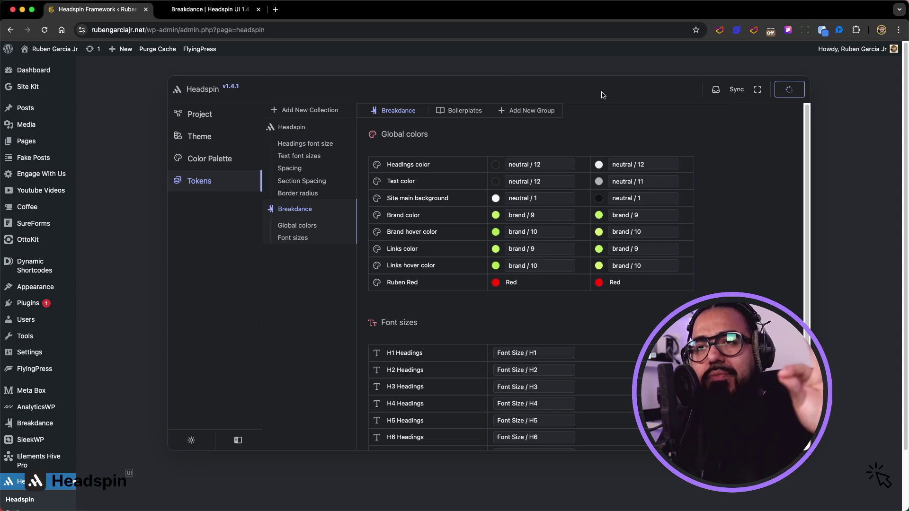
pyautogui.click(222, 11)
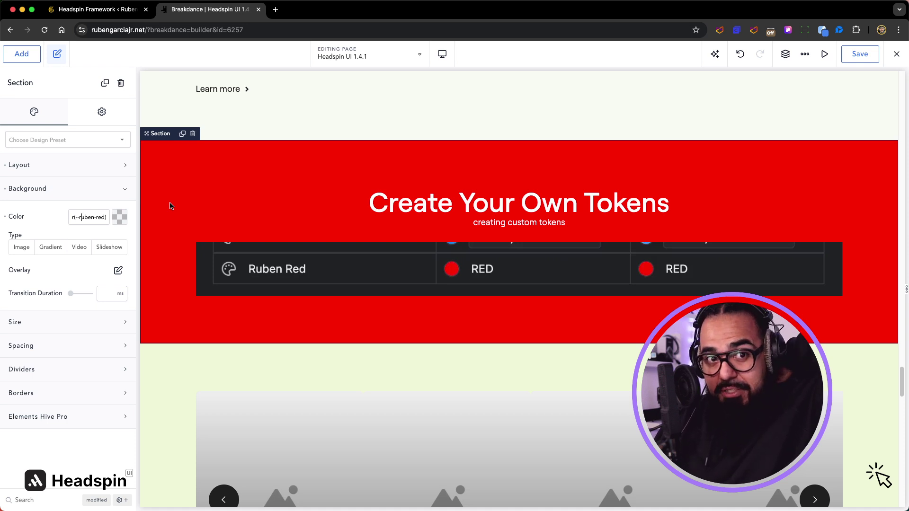
# Step: Exit the builder to the page's frontend view
pyautogui.scroll(-5, 262, 243)
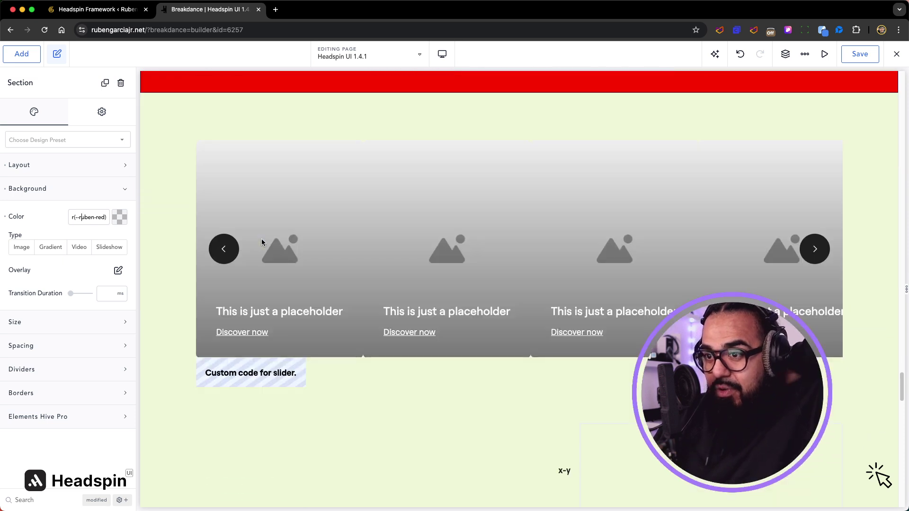
pyautogui.click(896, 53)
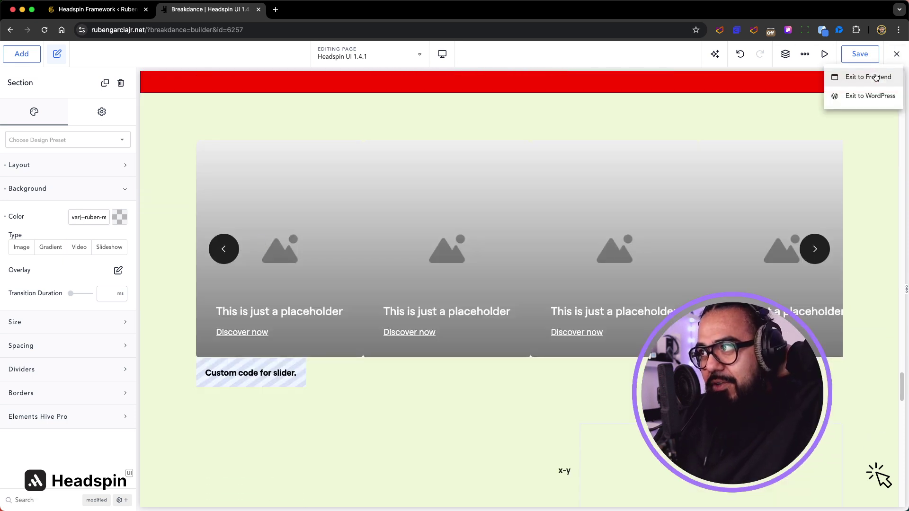
pyautogui.click(876, 76)
pyautogui.click(561, 177)
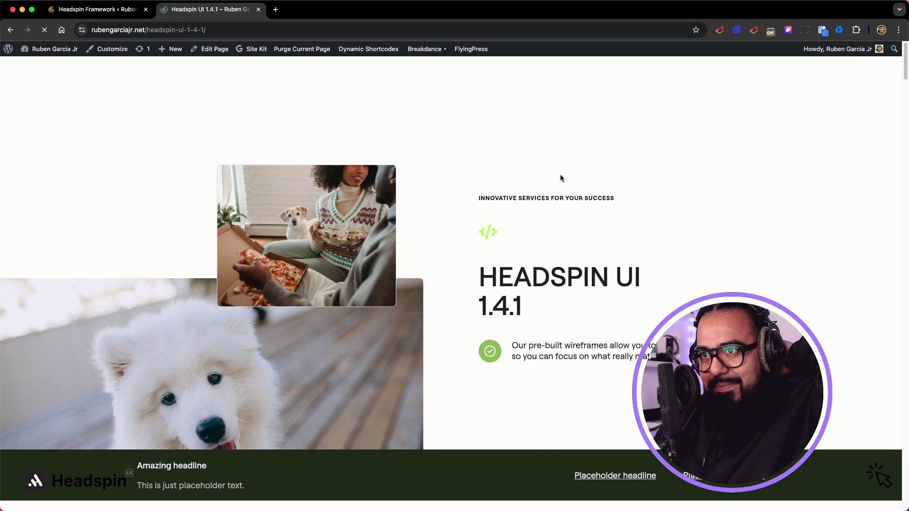
# Step: Review the frontend page from the Alpha / Transparency overlays through the custom tokens section and card slider to Headspin UI Smart Copilot
pyautogui.scroll(-20, 561, 177)
pyautogui.scroll(-20, 559, 190)
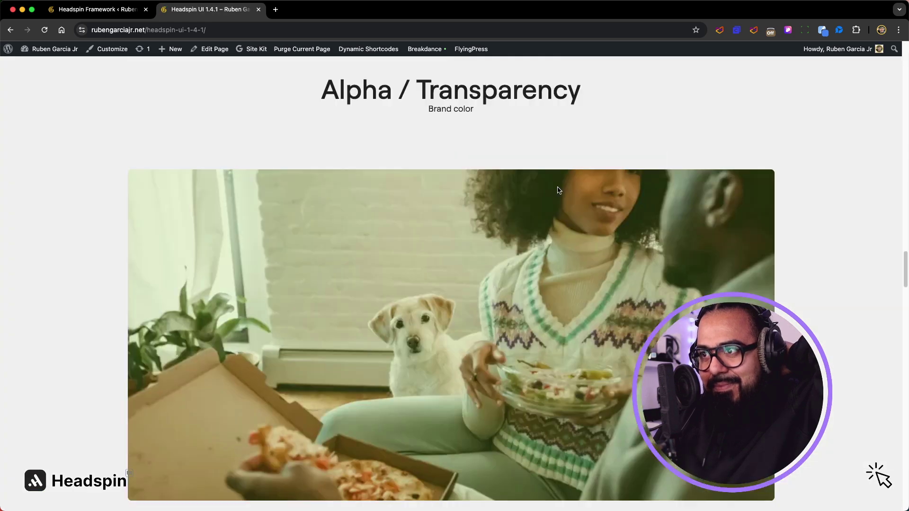
pyautogui.scroll(10, 558, 190)
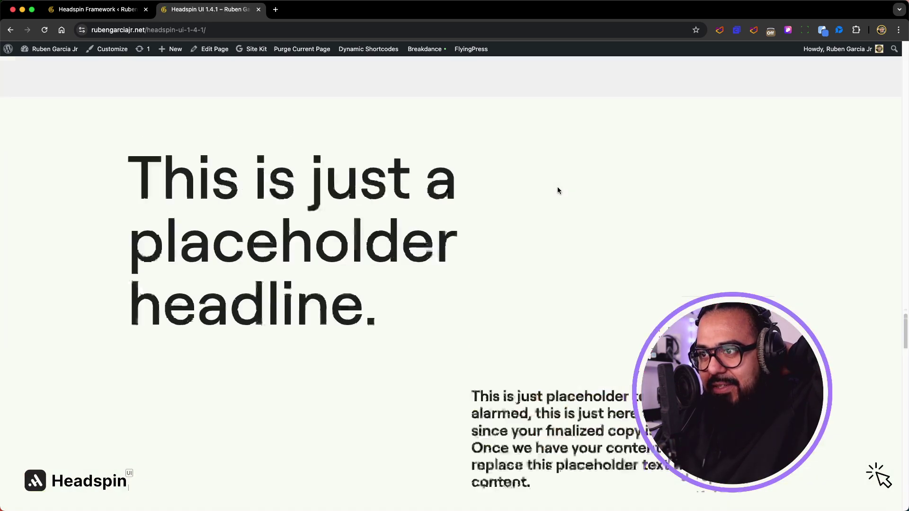
pyautogui.scroll(-15, 558, 190)
pyautogui.scroll(8, 558, 190)
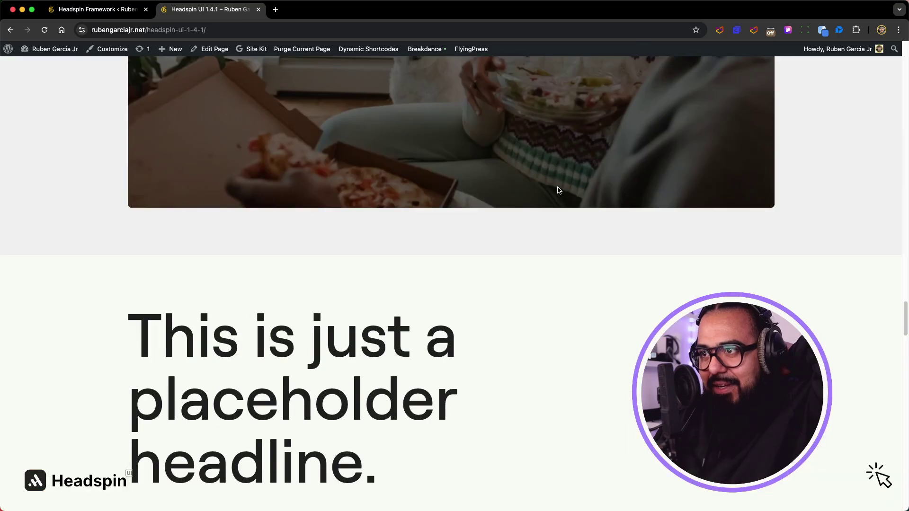
pyautogui.scroll(-8, 558, 190)
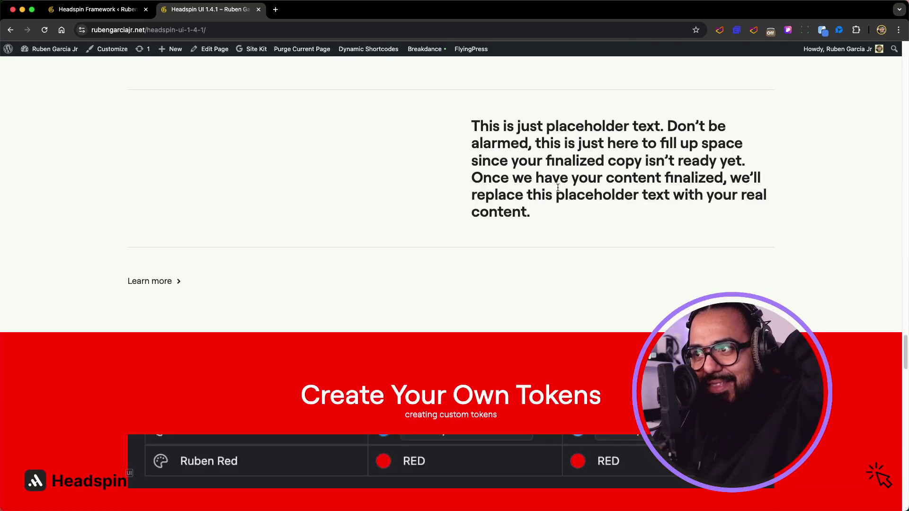
pyautogui.scroll(-2, 558, 190)
pyautogui.scroll(-20, 558, 188)
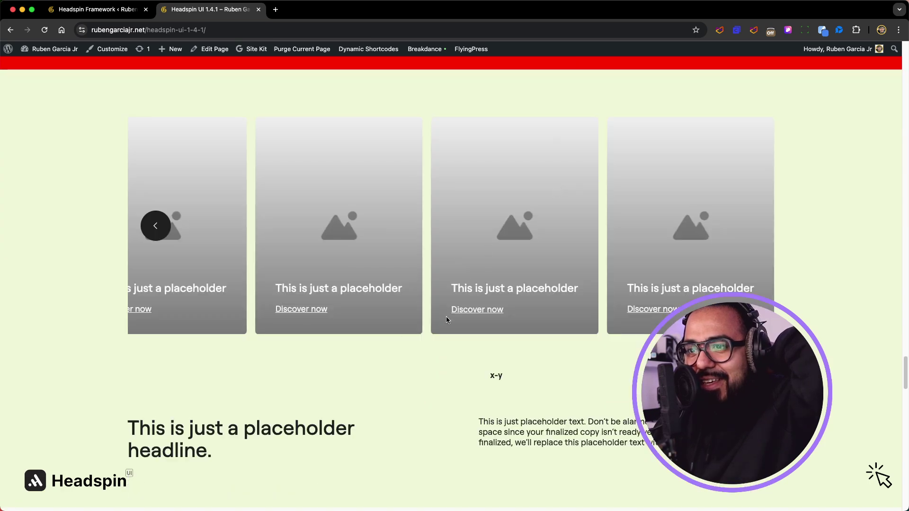
pyautogui.click(156, 226)
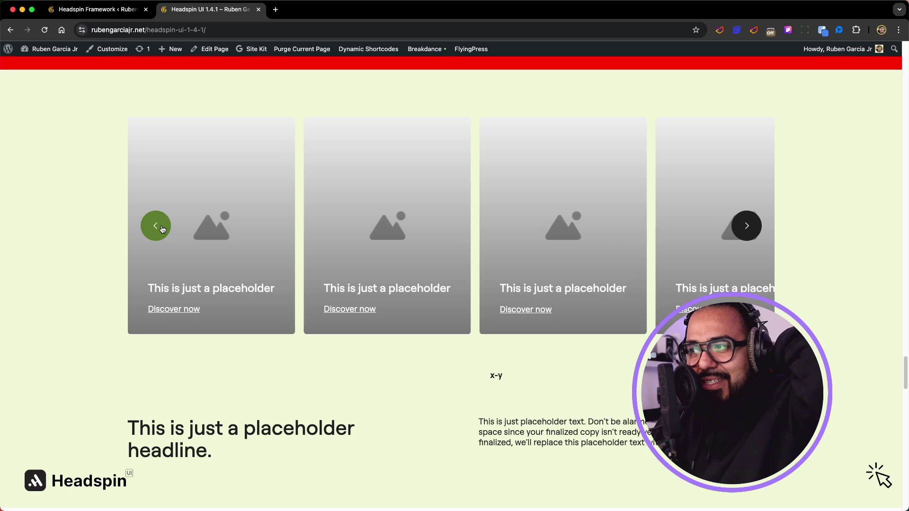
pyautogui.scroll(-10, 314, 234)
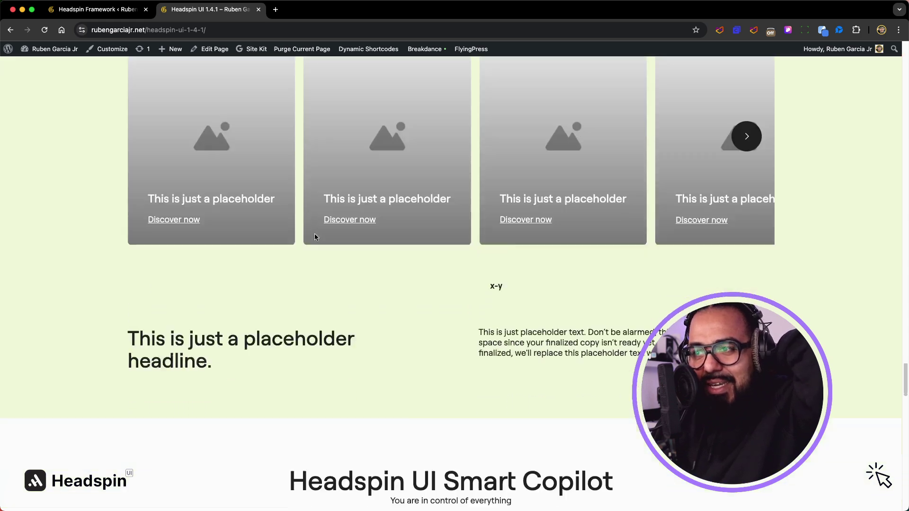
pyautogui.scroll(-5, 315, 234)
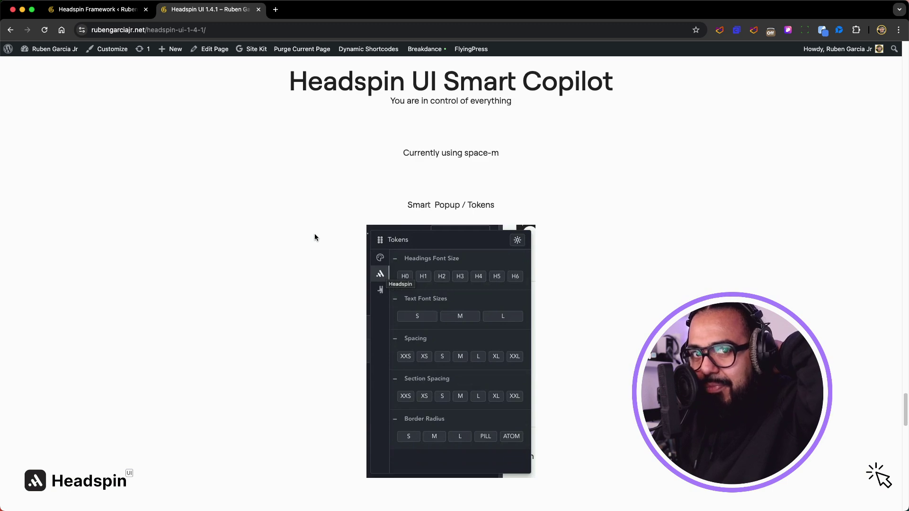
# Step: Review the frontend's Headspin Theme Setting section, covering the Page, Theme and Spacing cards and the heading and text samples
pyautogui.scroll(20, 316, 233)
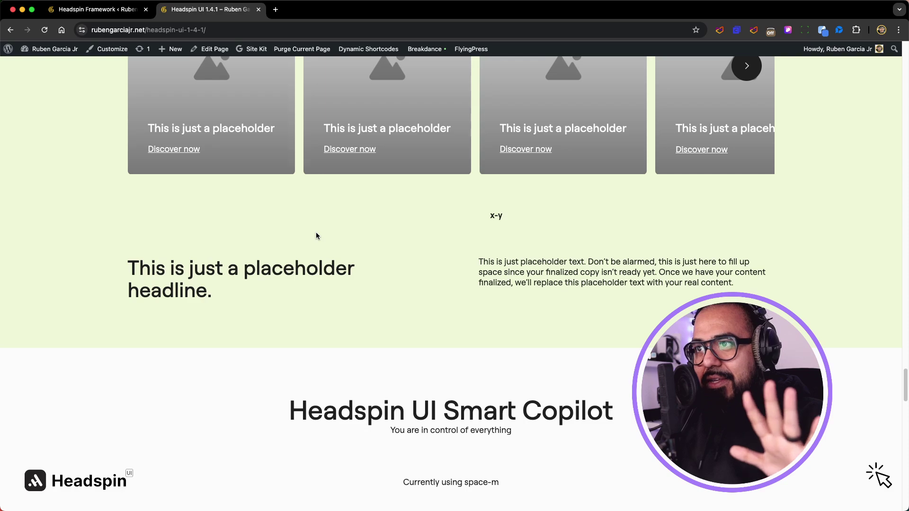
pyautogui.scroll(20, 317, 235)
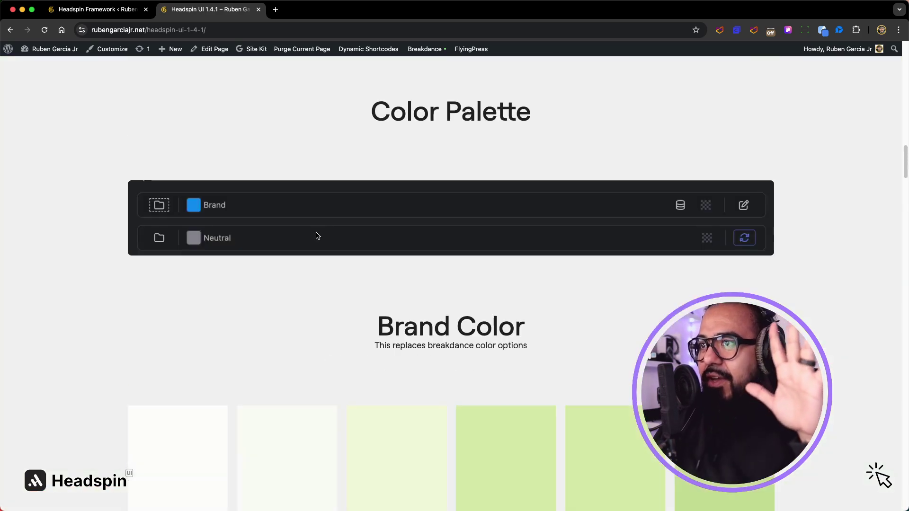
pyautogui.scroll(9, 317, 236)
pyautogui.scroll(-4, 316, 236)
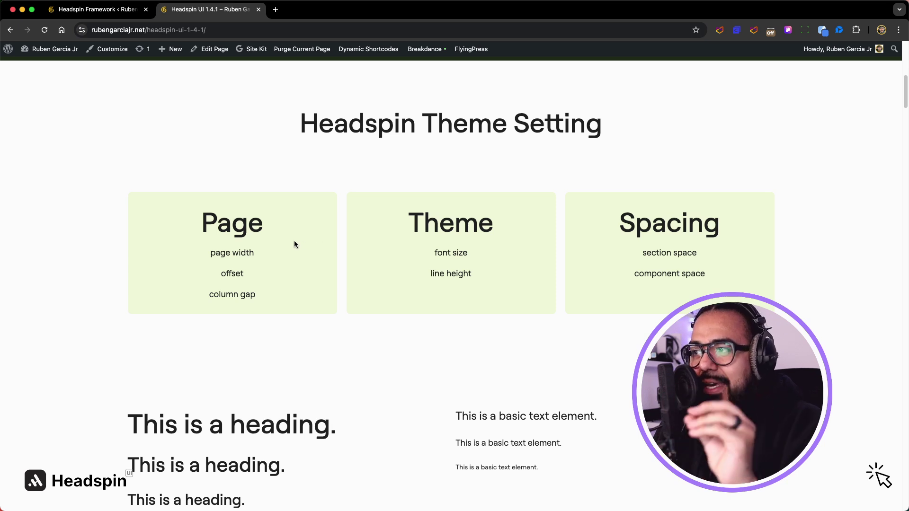
pyautogui.scroll(-5, 315, 241)
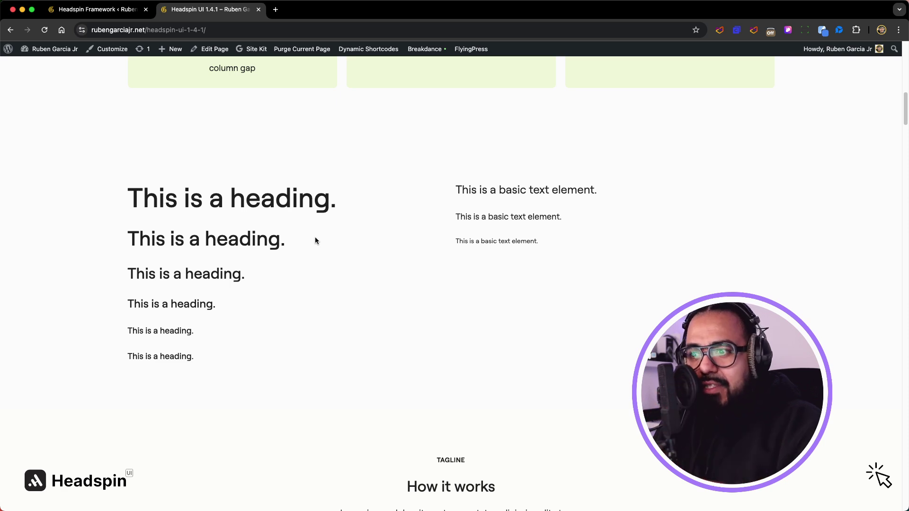
pyautogui.scroll(-9, 315, 240)
pyautogui.scroll(3, 316, 239)
pyautogui.scroll(2, 316, 241)
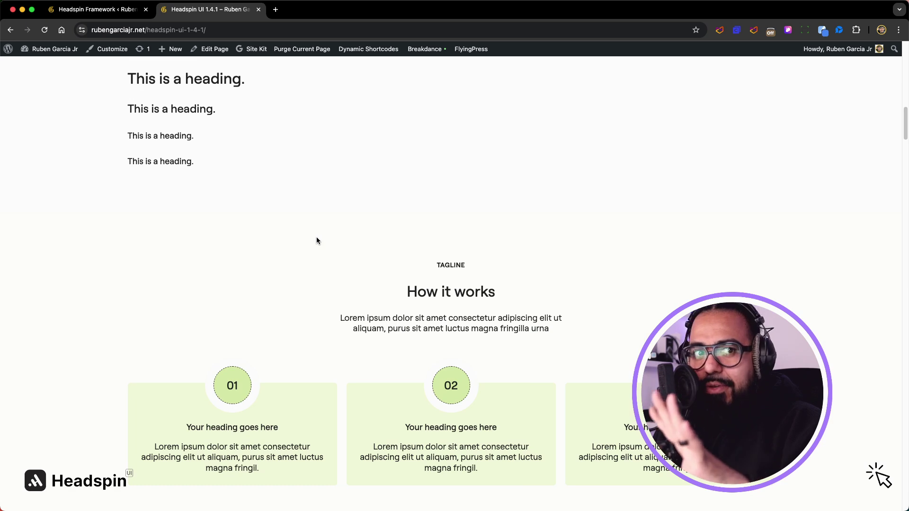
# Step: Review the How it works cards and the Color Palette section with its brand and neutral color swatches
pyautogui.scroll(-6, 317, 240)
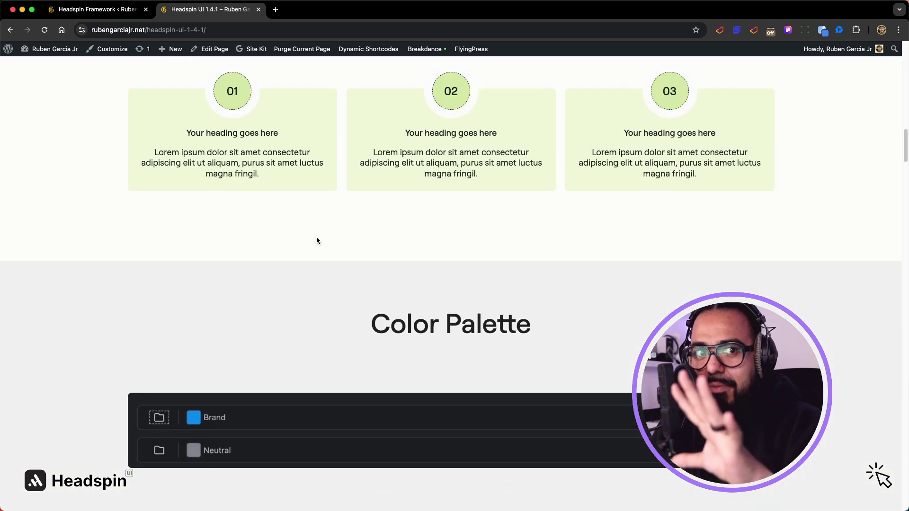
pyautogui.scroll(-3, 317, 241)
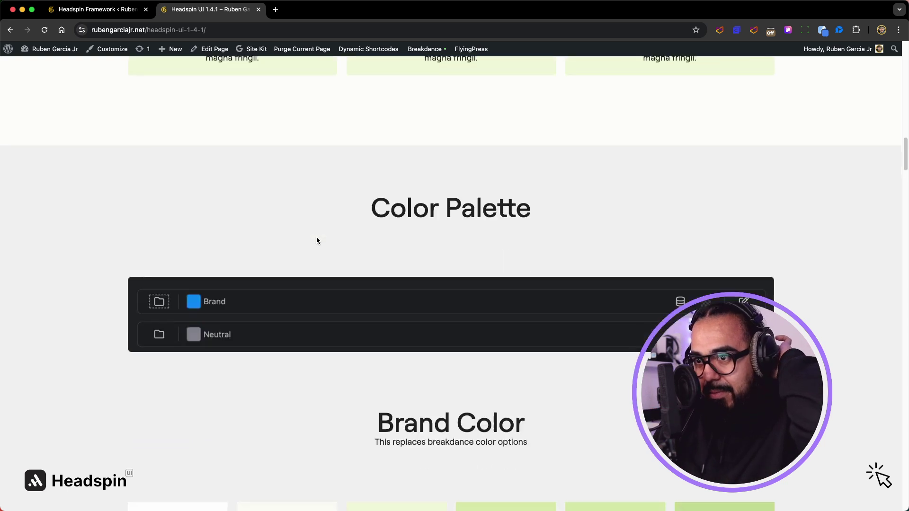
pyautogui.scroll(-1, 317, 241)
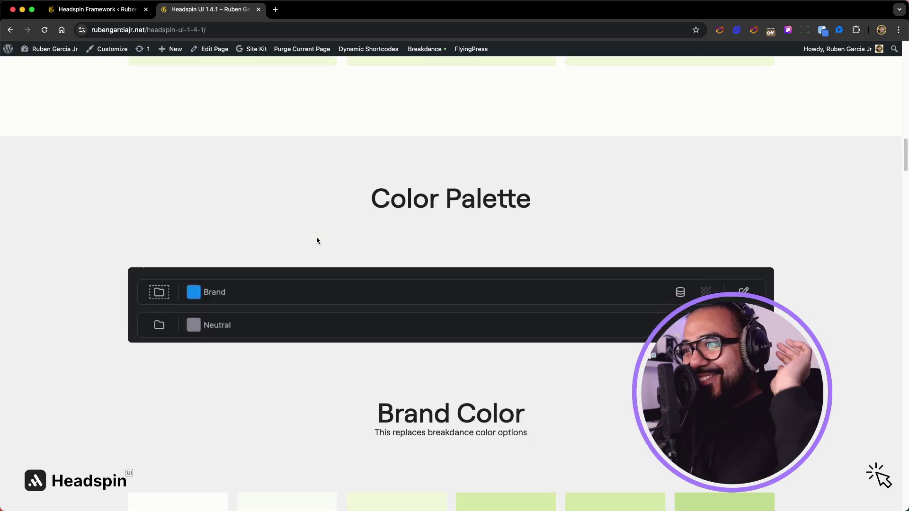
pyautogui.scroll(-2, 316, 240)
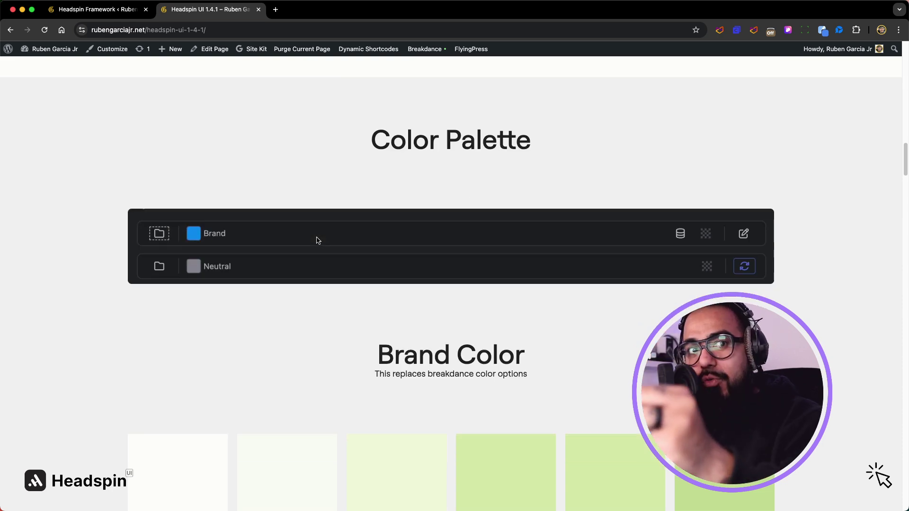
pyautogui.scroll(-6, 317, 241)
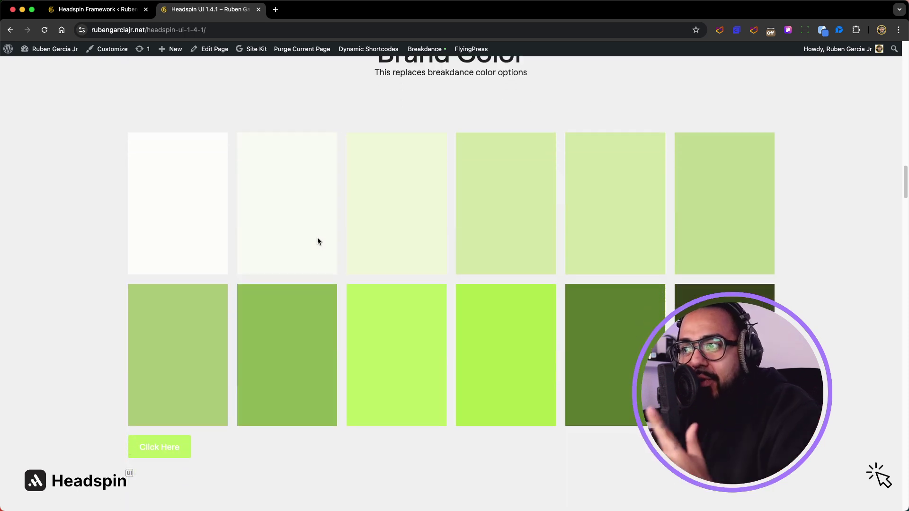
pyautogui.scroll(-8, 319, 240)
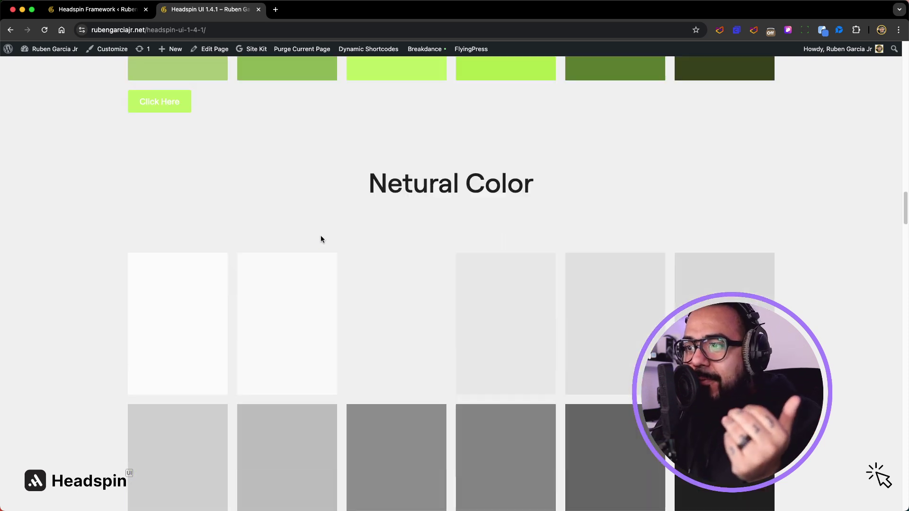
pyautogui.scroll(-8, 320, 239)
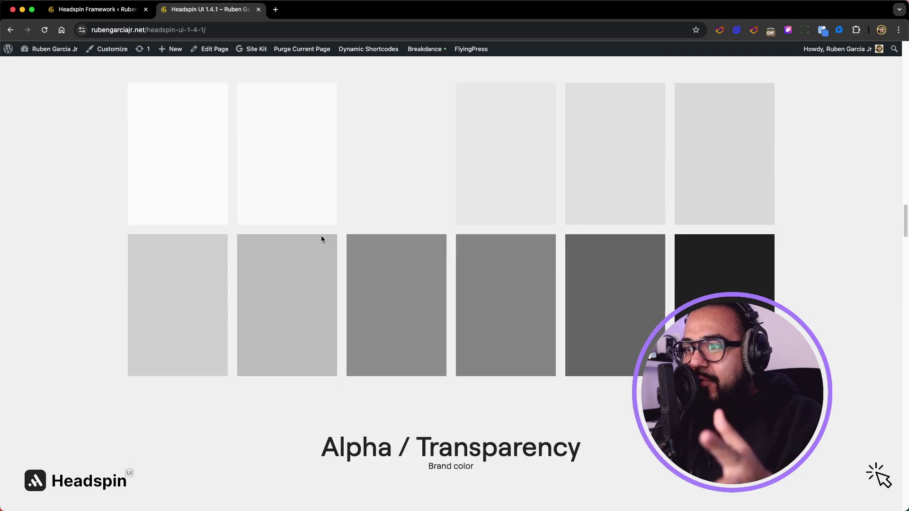
# Step: Review the brand and neutral Alpha / Transparency overlays, the Create Your Own Tokens section and the placeholder card slider
pyautogui.scroll(-1, 321, 234)
pyautogui.scroll(1, 321, 235)
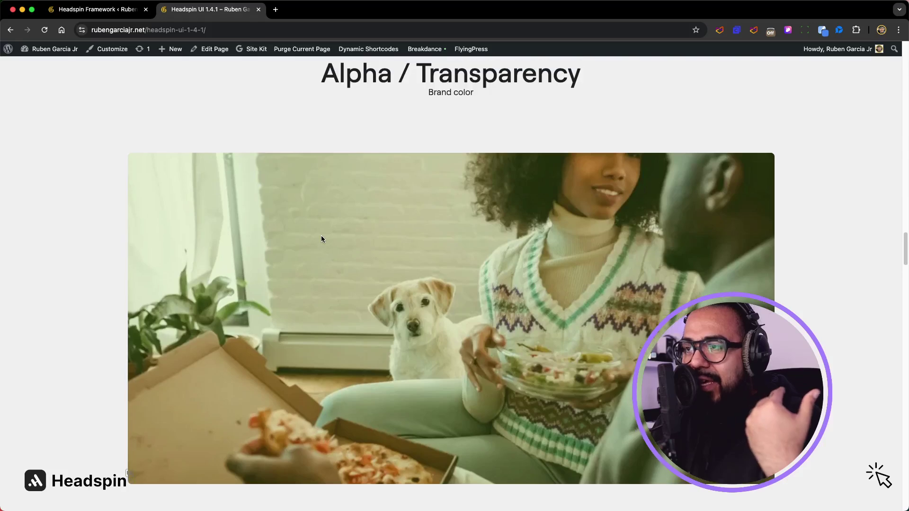
pyautogui.scroll(-1, 321, 234)
pyautogui.scroll(-3, 321, 237)
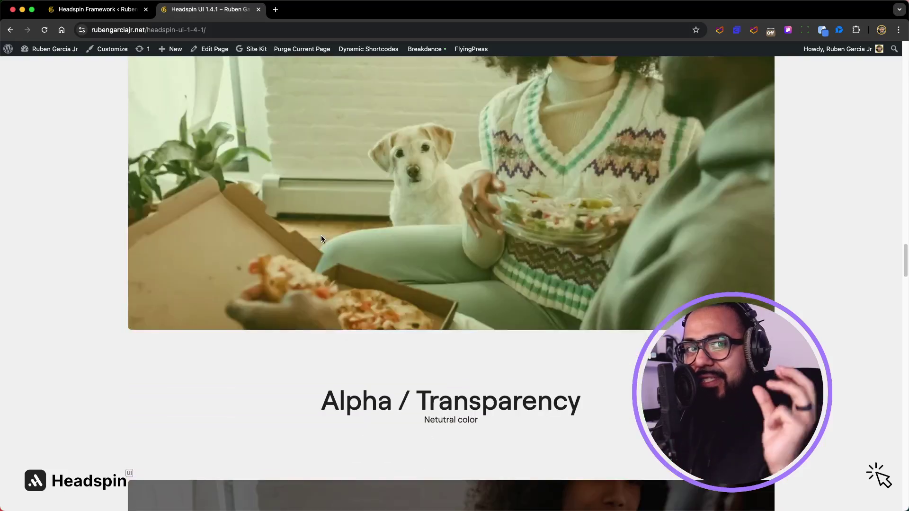
pyautogui.scroll(-4, 321, 237)
pyautogui.scroll(-3, 322, 238)
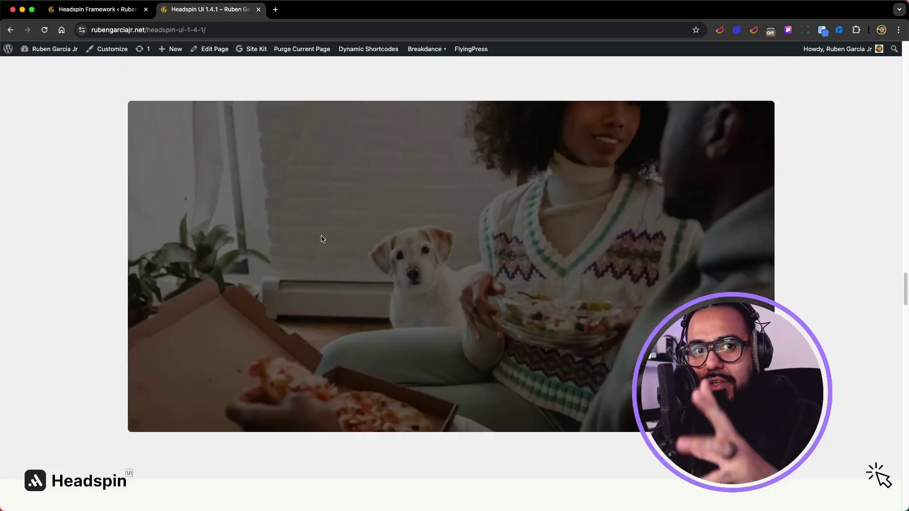
pyautogui.scroll(-9, 322, 236)
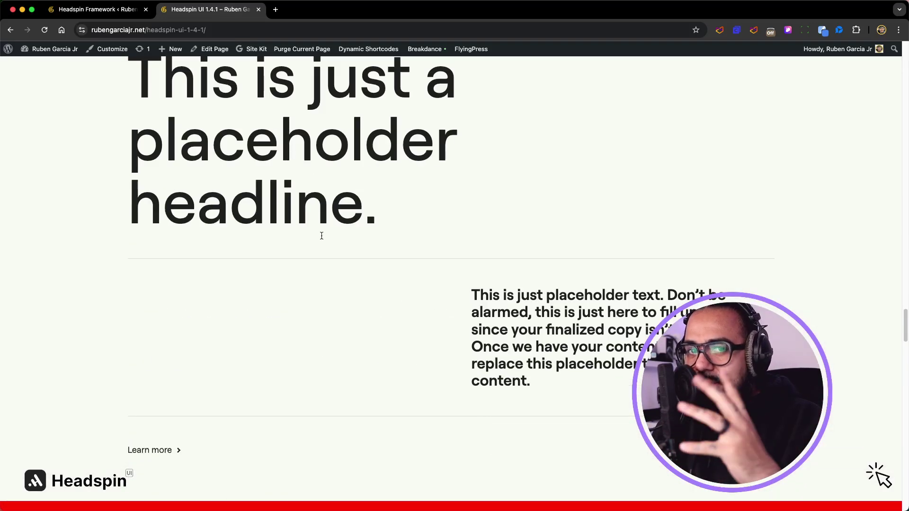
pyautogui.scroll(-7, 321, 235)
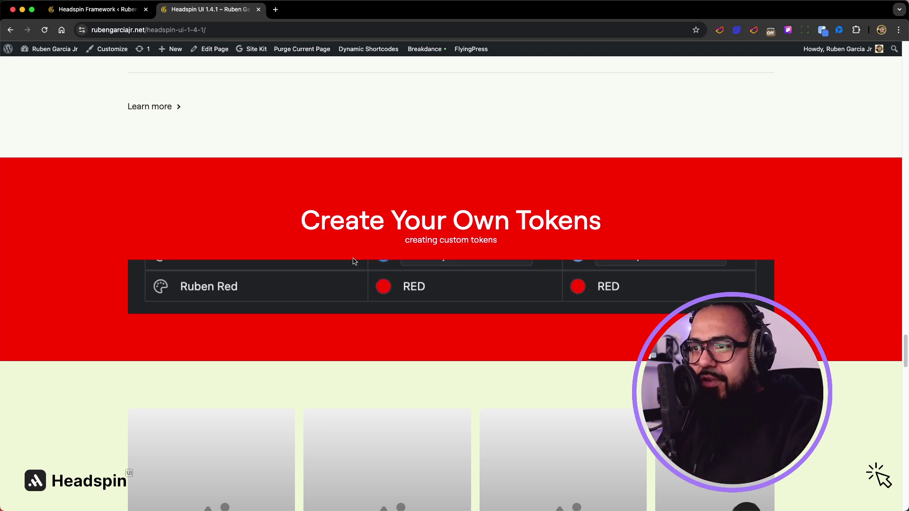
pyautogui.scroll(-6, 412, 302)
pyautogui.scroll(-9, 412, 302)
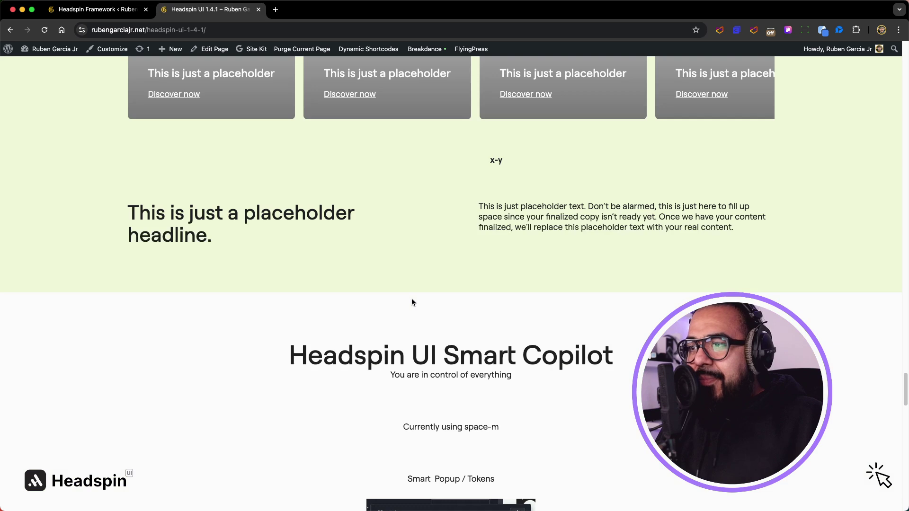
# Step: Examine the Headspin UI Smart Copilot section, comparing the Smart Popup / Tokens example with Color Tokens without SYNC
pyautogui.scroll(-1, 412, 303)
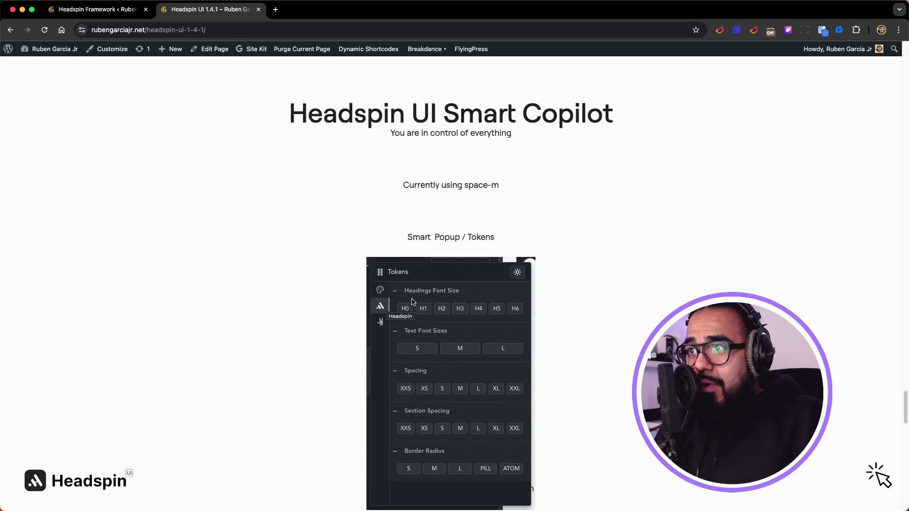
pyautogui.scroll(-2, 412, 302)
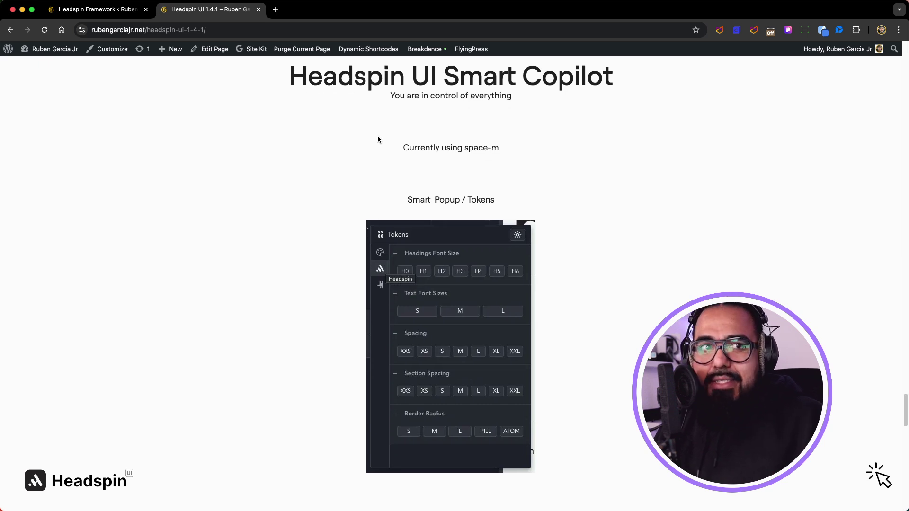
pyautogui.scroll(-1, 458, 144)
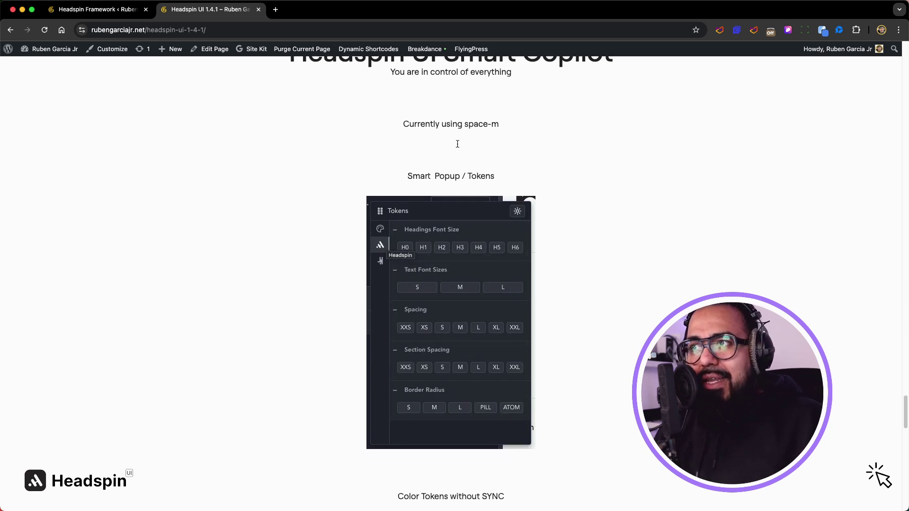
pyautogui.scroll(-2, 457, 145)
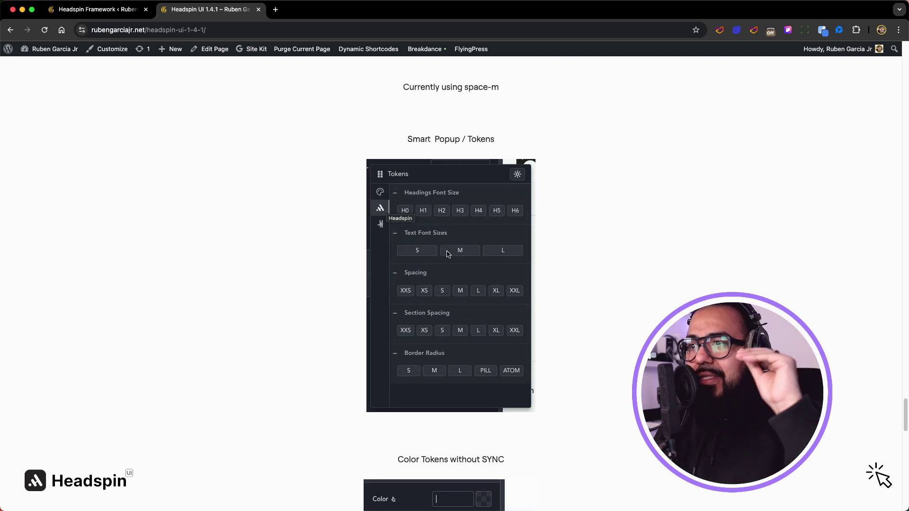
pyautogui.scroll(-5, 442, 248)
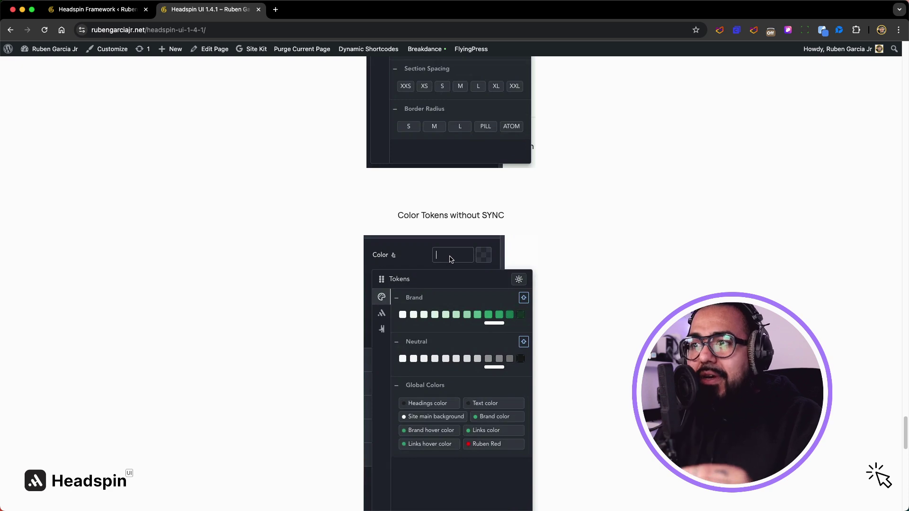
pyautogui.scroll(6, 451, 259)
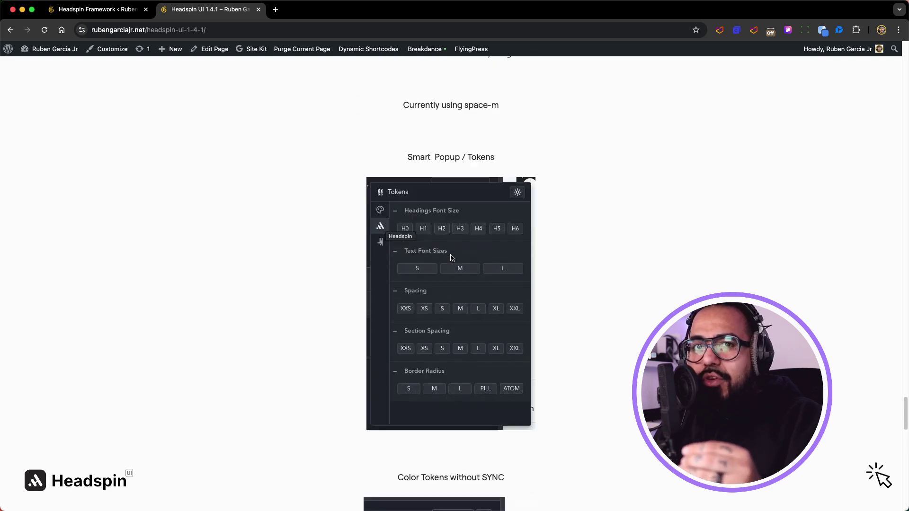
pyautogui.scroll(-3, 450, 258)
pyautogui.scroll(5, 452, 275)
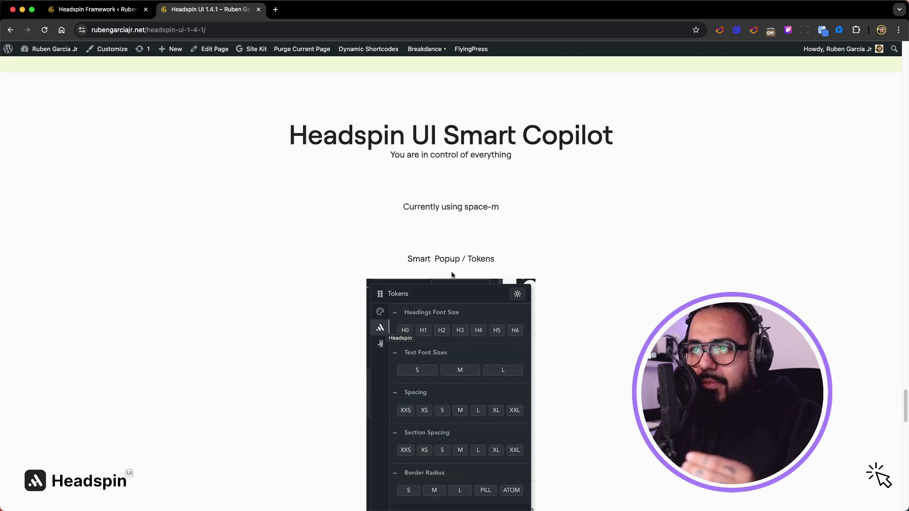
# Step: Switch to the Headspin settings, show the Color Palette and open the Sync Center
pyautogui.click(102, 10)
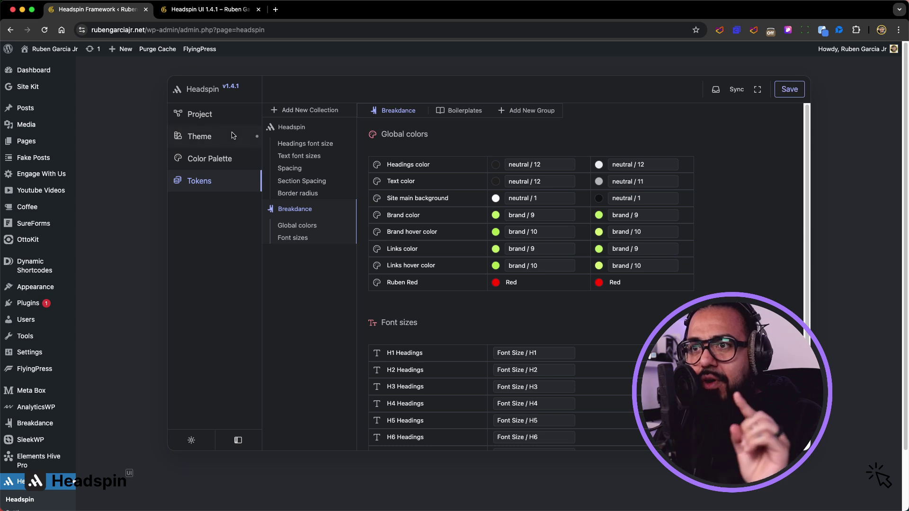
pyautogui.click(212, 159)
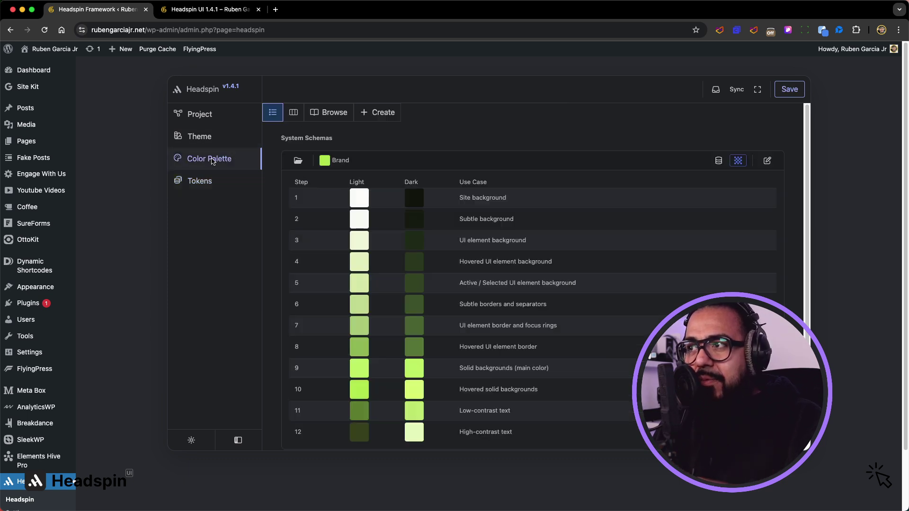
pyautogui.click(737, 92)
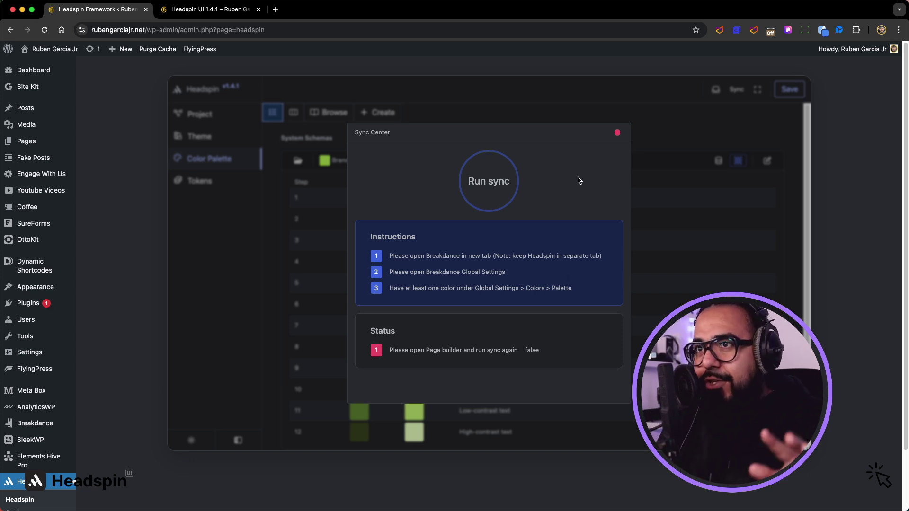
# Step: Compare the frontend page's Color Tokens without SYNC example with the Sync Center instructions in Headspin
pyautogui.click(210, 10)
pyautogui.scroll(-10, 441, 287)
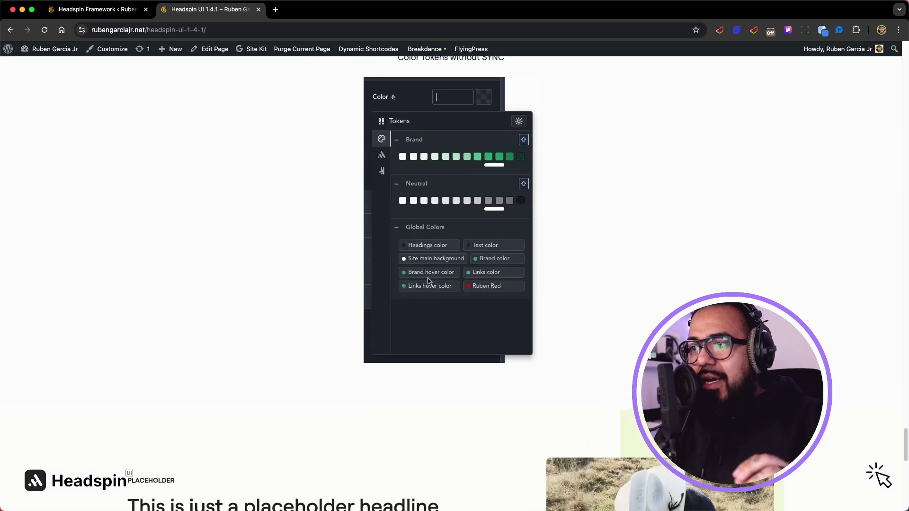
pyautogui.scroll(1, 441, 287)
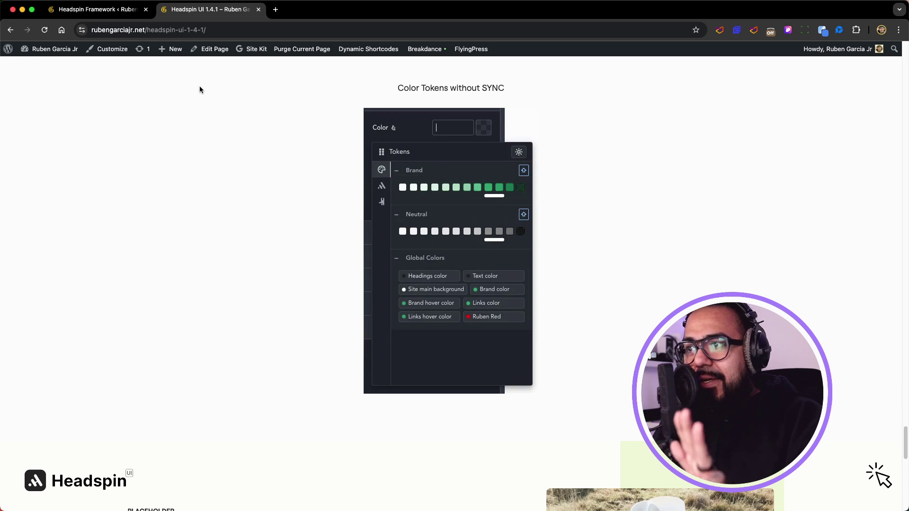
pyautogui.click(118, 9)
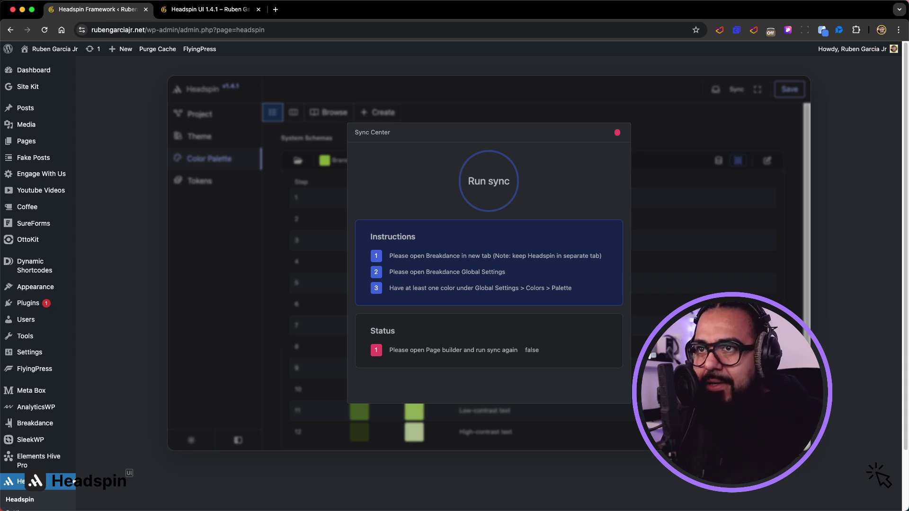
pyautogui.click(226, 6)
pyautogui.scroll(-1, 294, 213)
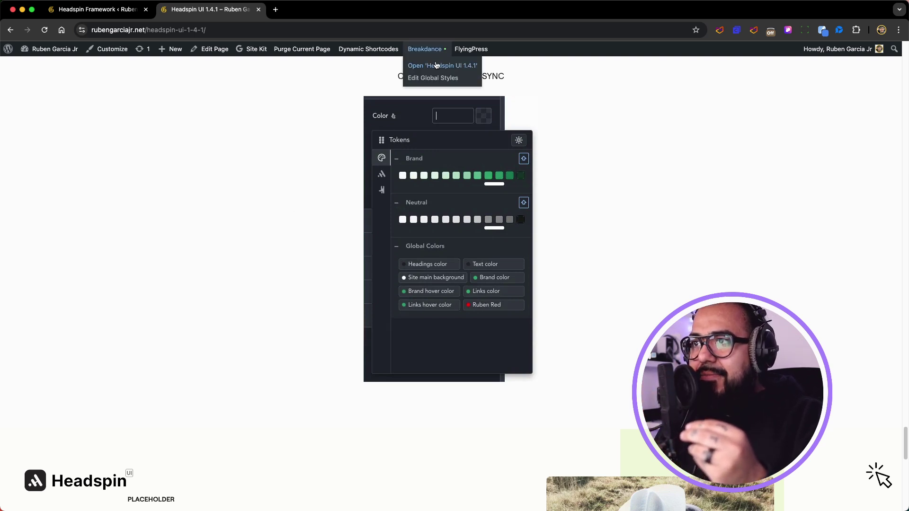
# Step: Open the Headspin UI 1.4.1 page in the Breakdance builder and show the Background settings of the section with the large placeholder headline
pyautogui.click(436, 66)
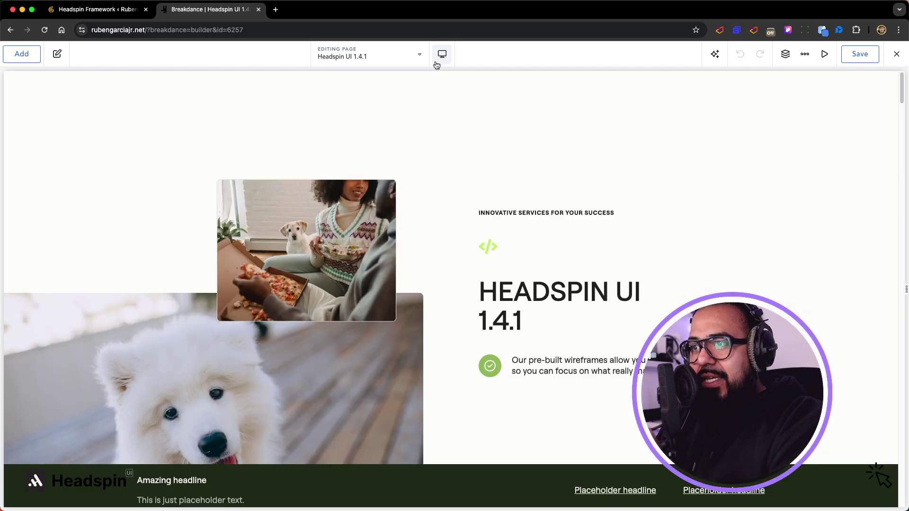
pyautogui.scroll(-10, 496, 278)
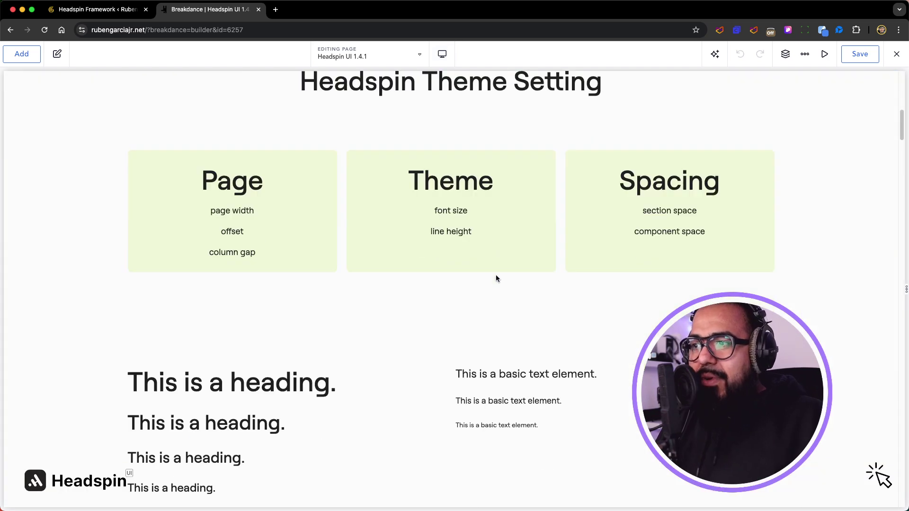
pyautogui.scroll(-20, 496, 279)
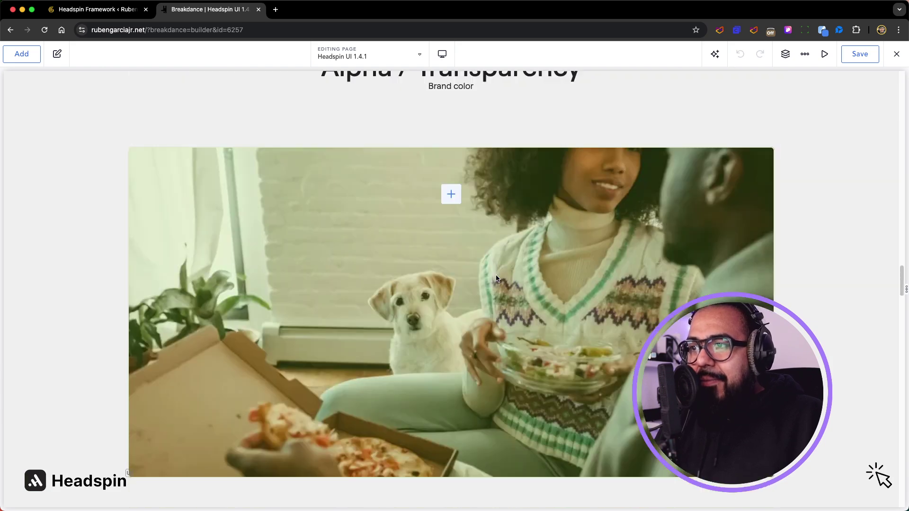
pyautogui.scroll(-20, 495, 279)
pyautogui.scroll(7, 496, 279)
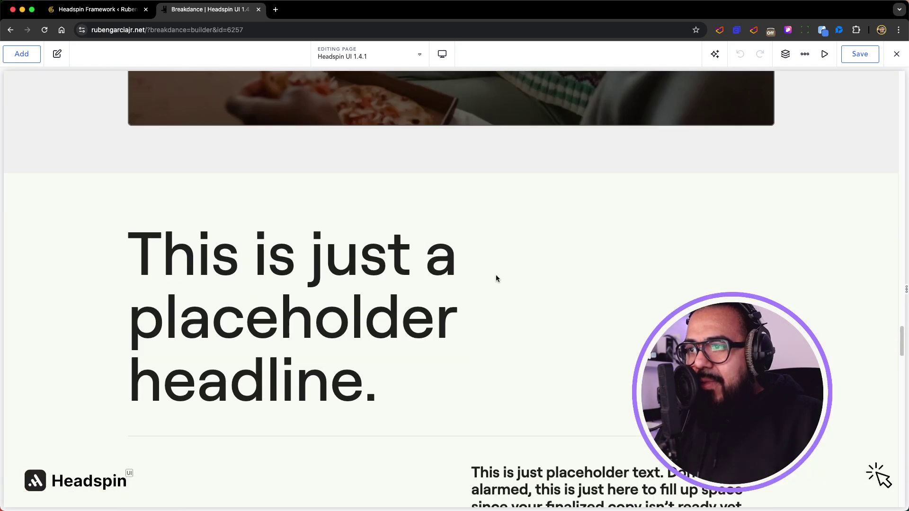
pyautogui.click(431, 196)
pyautogui.click(77, 188)
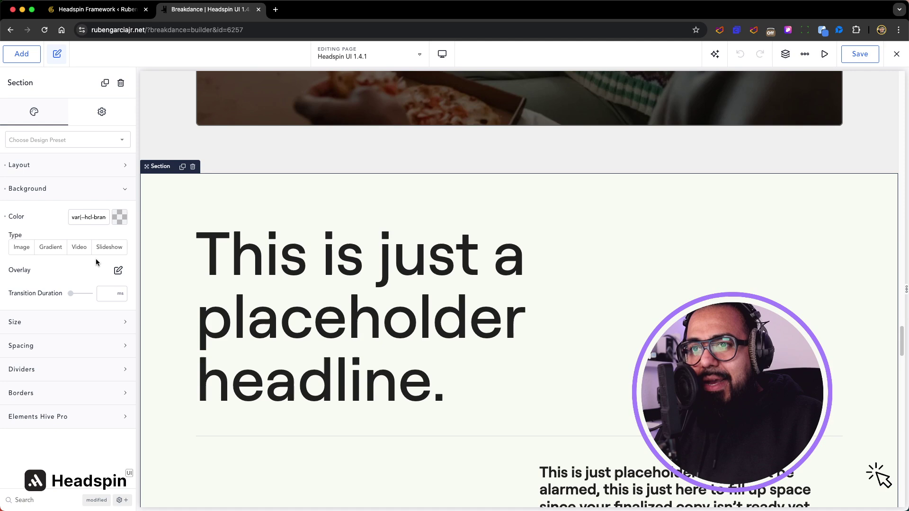
# Step: Give the section a linear gradient background and try to bring up the token popup on the gradient's HEX value
pyautogui.click(40, 251)
pyautogui.click(72, 298)
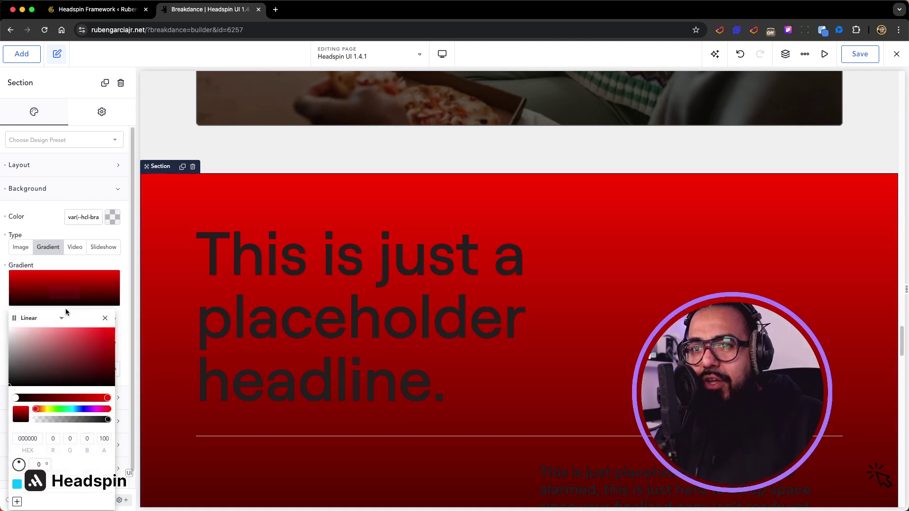
pyautogui.rightClick(26, 439)
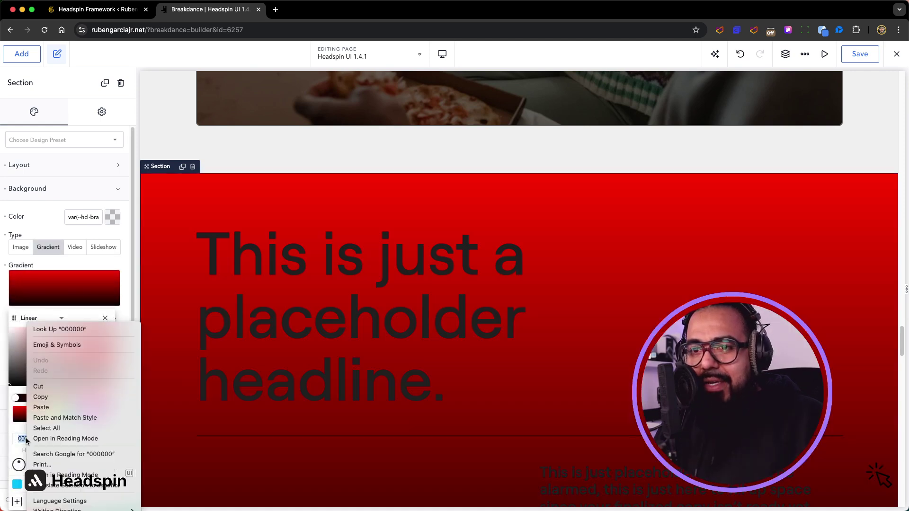
pyautogui.click(23, 440)
pyautogui.rightClick(22, 441)
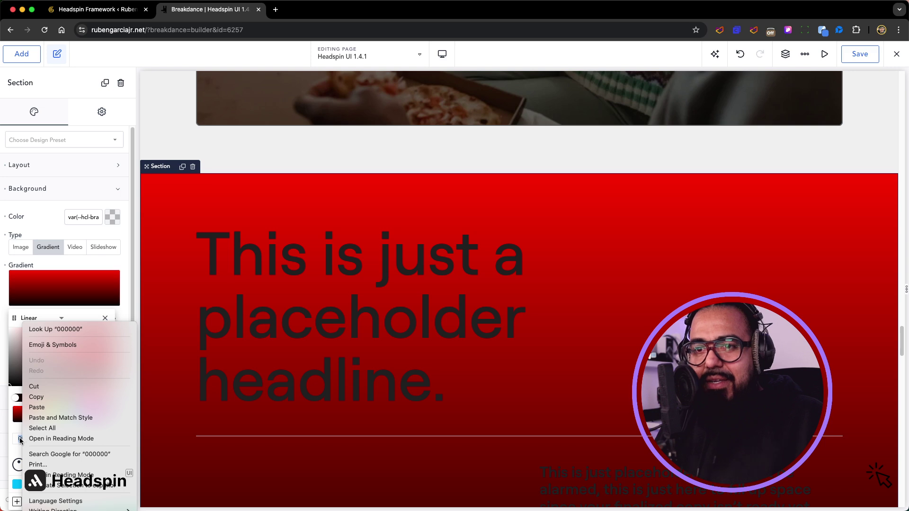
pyautogui.click(20, 440)
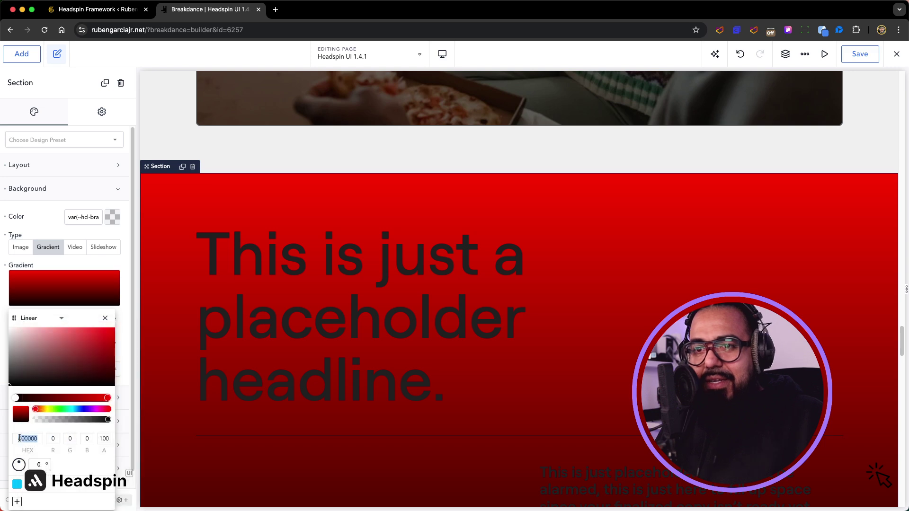
# Step: Set the gradient's dark stop to the blue 0099ff and check the Save Global Gradient dialog without saving
pyautogui.click(16, 502)
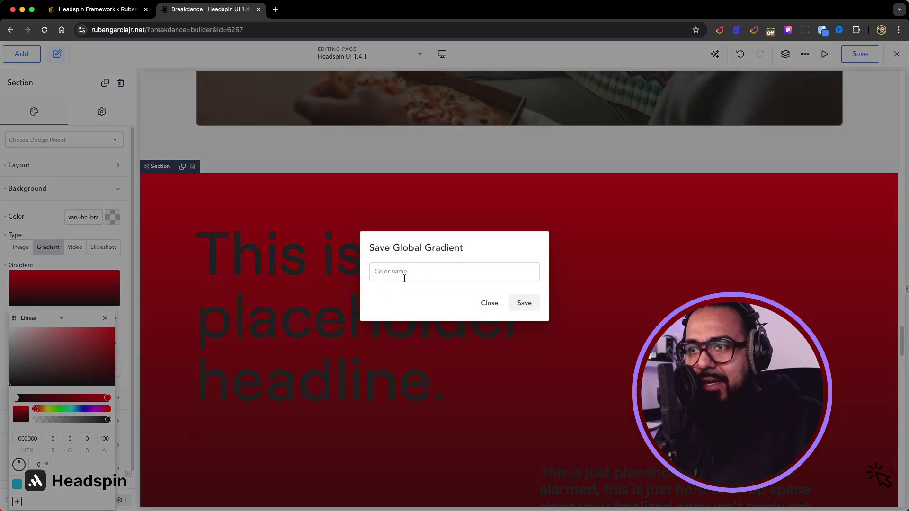
pyautogui.click(490, 303)
pyautogui.click(95, 339)
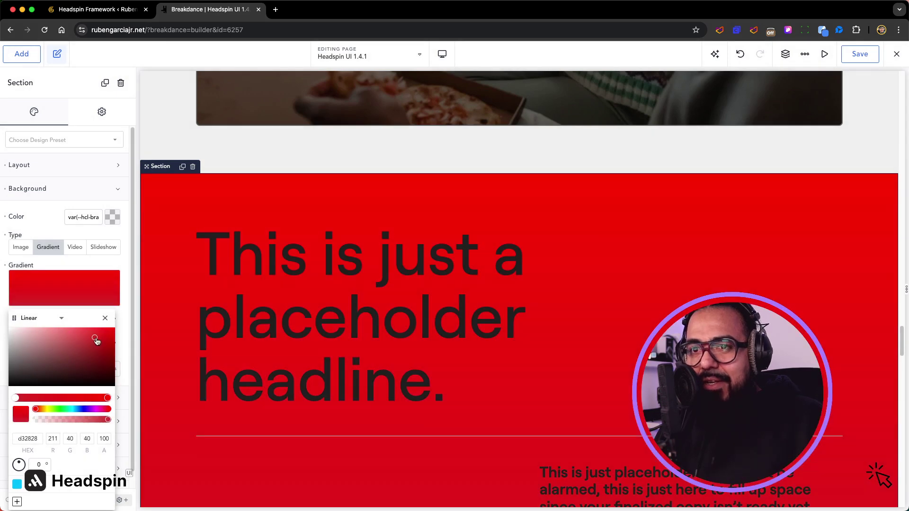
pyautogui.moveTo(95, 339); pyautogui.dragTo(60, 365)
pyautogui.moveTo(60, 409); pyautogui.dragTo(76, 409)
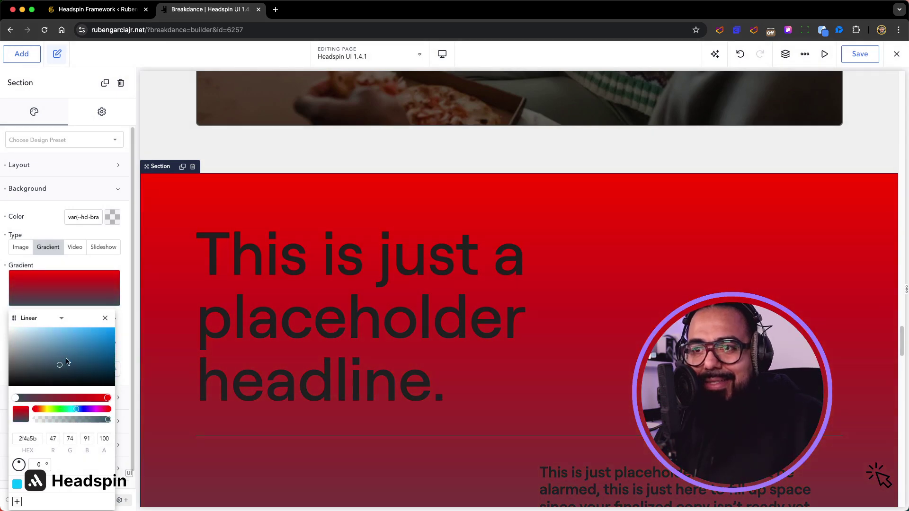
pyautogui.moveTo(67, 362); pyautogui.dragTo(131, 325)
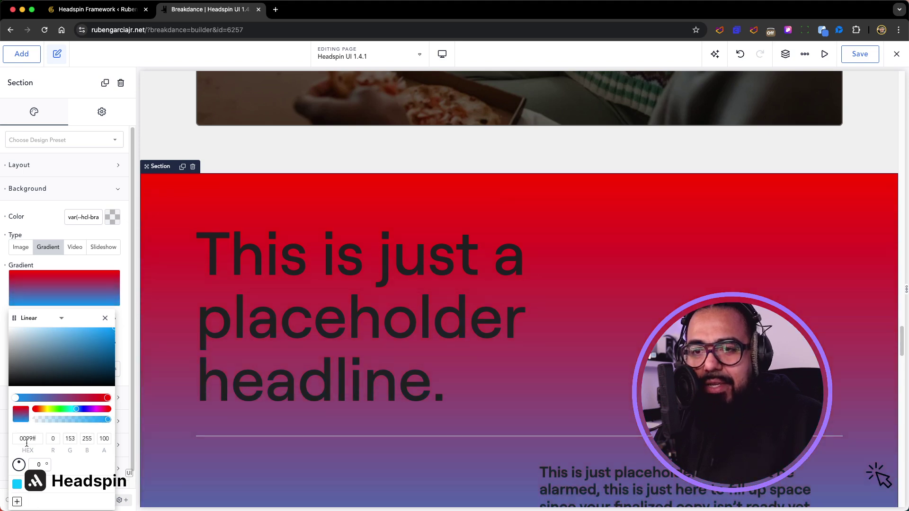
pyautogui.click(17, 502)
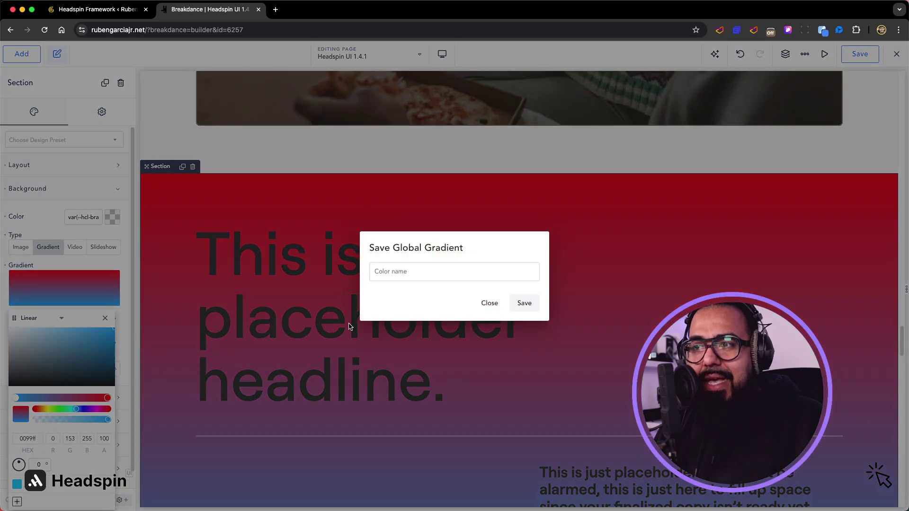
pyautogui.click(495, 304)
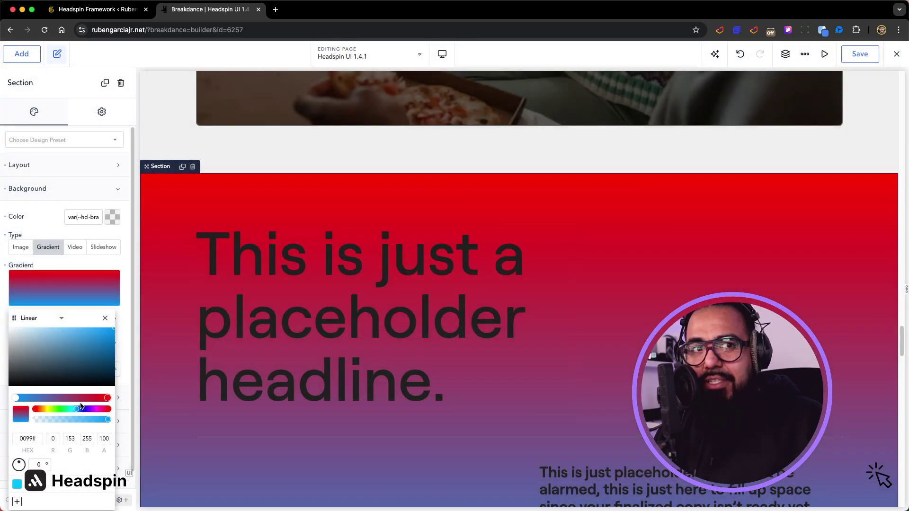
pyautogui.click(106, 318)
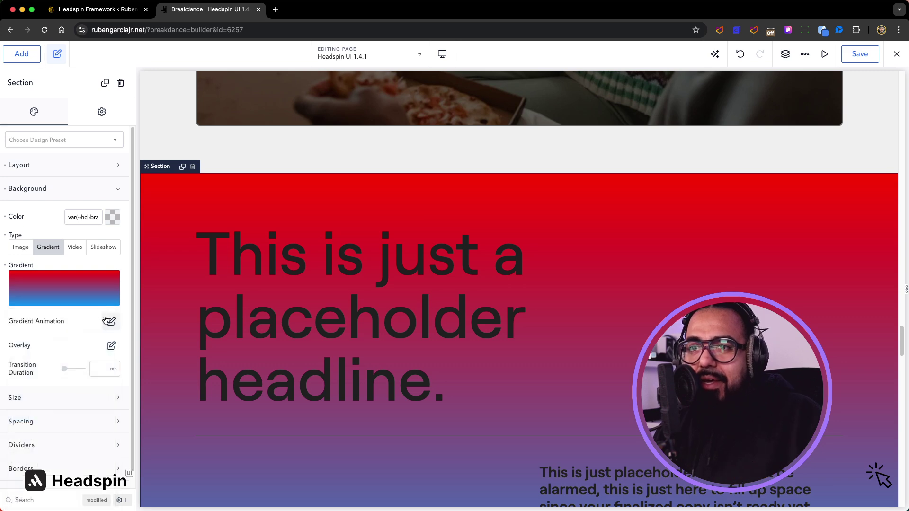
# Step: Reset the section's gradient to its default and try again to bring up the token popup on the 000000 HEX value
pyautogui.click(4, 266)
pyautogui.click(51, 290)
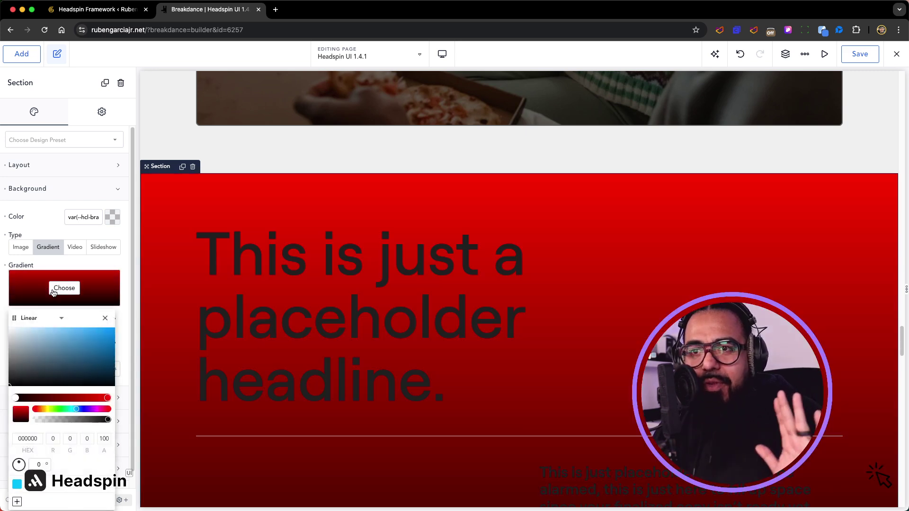
pyautogui.rightClick(32, 441)
pyautogui.click(29, 441)
pyautogui.rightClick(26, 441)
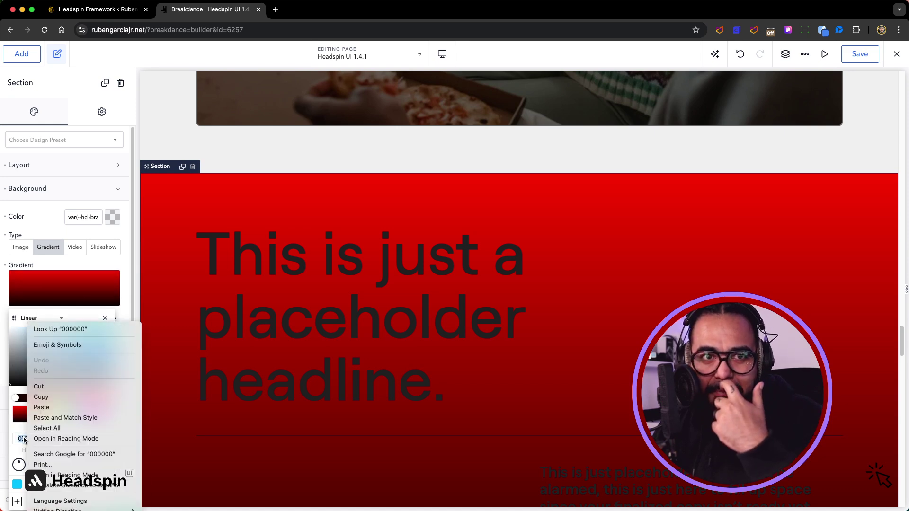
pyautogui.press('Escape')
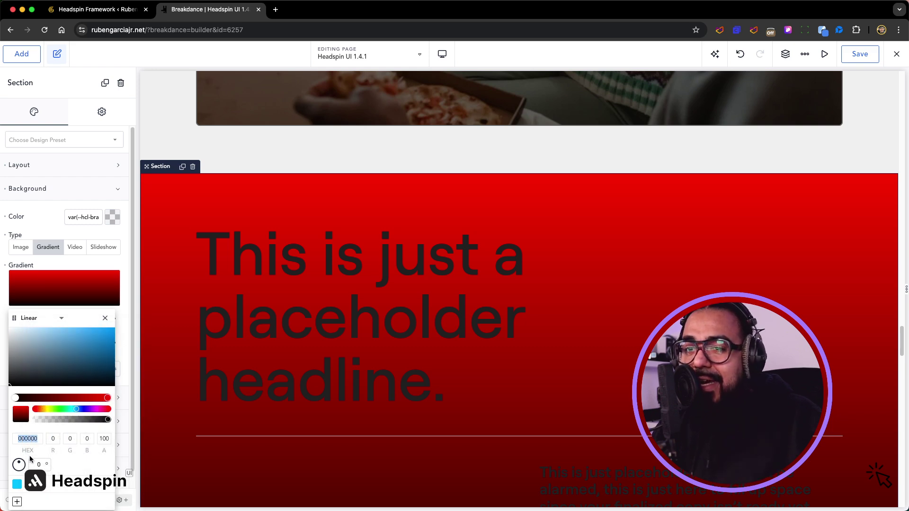
pyautogui.click(105, 318)
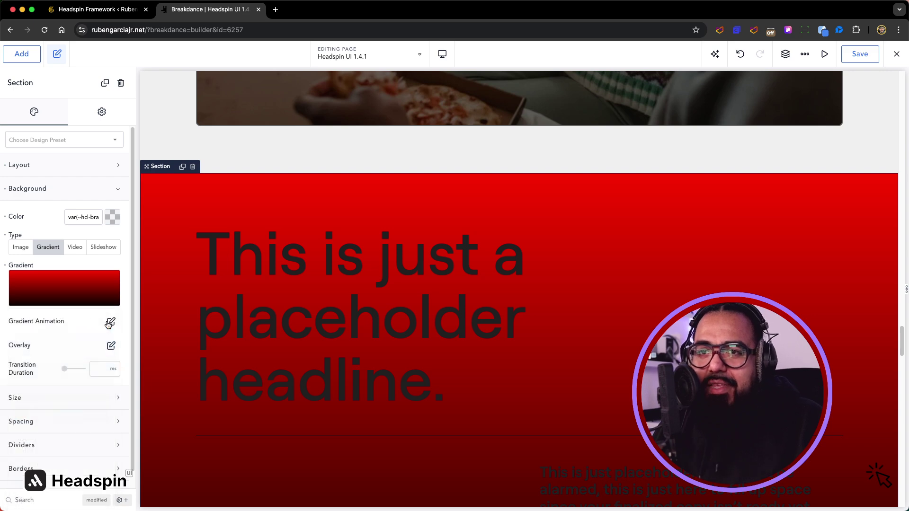
pyautogui.click(7, 267)
pyautogui.click(24, 278)
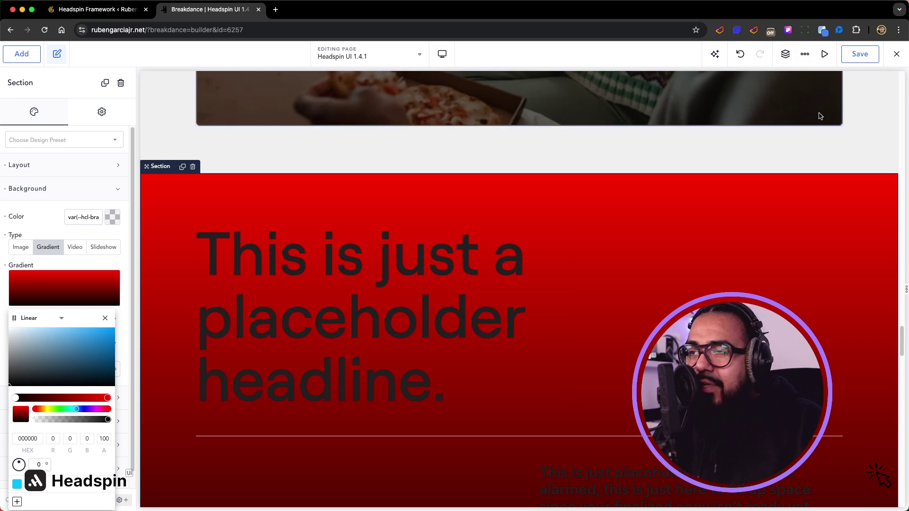
# Step: Open the palette under the global Colors settings and add two color entries
pyautogui.click(805, 54)
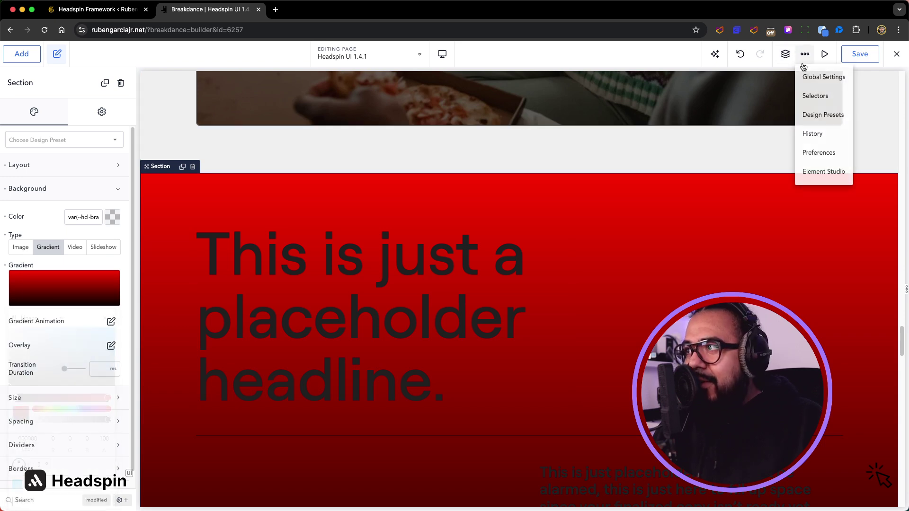
pyautogui.click(828, 83)
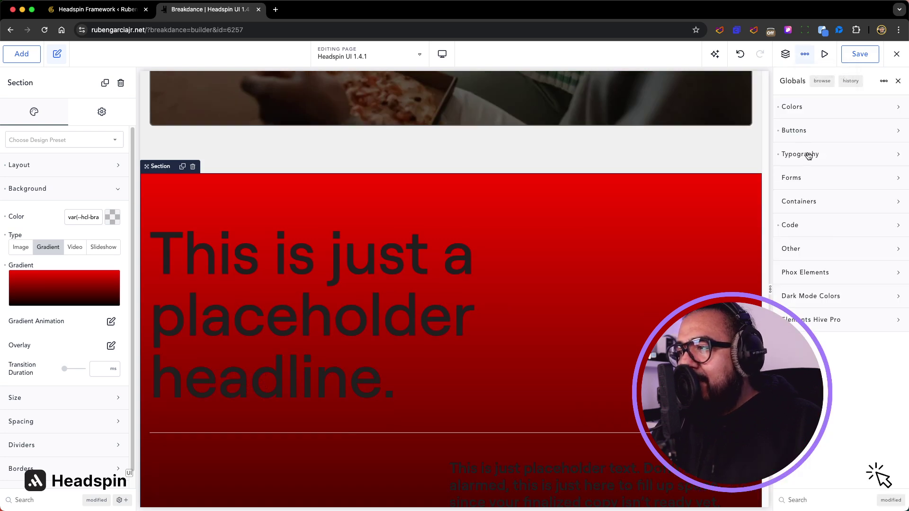
pyautogui.click(798, 112)
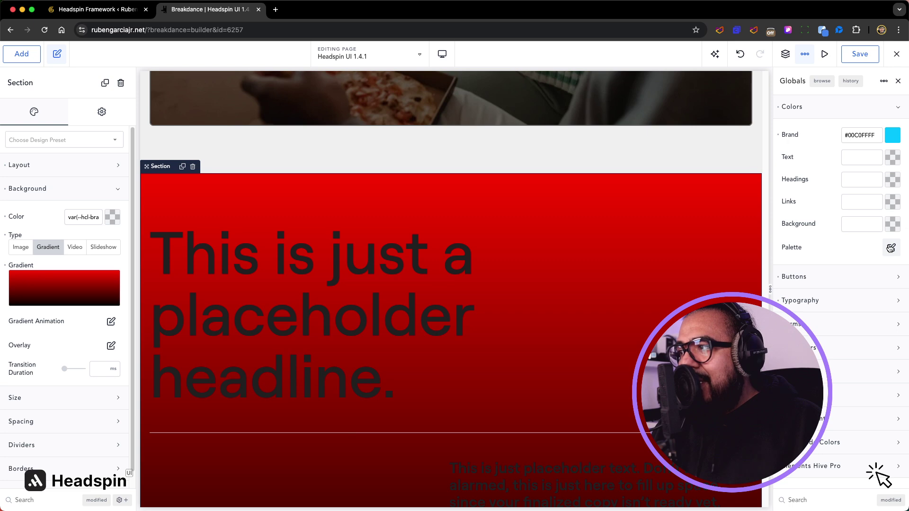
pyautogui.click(891, 247)
pyautogui.click(807, 302)
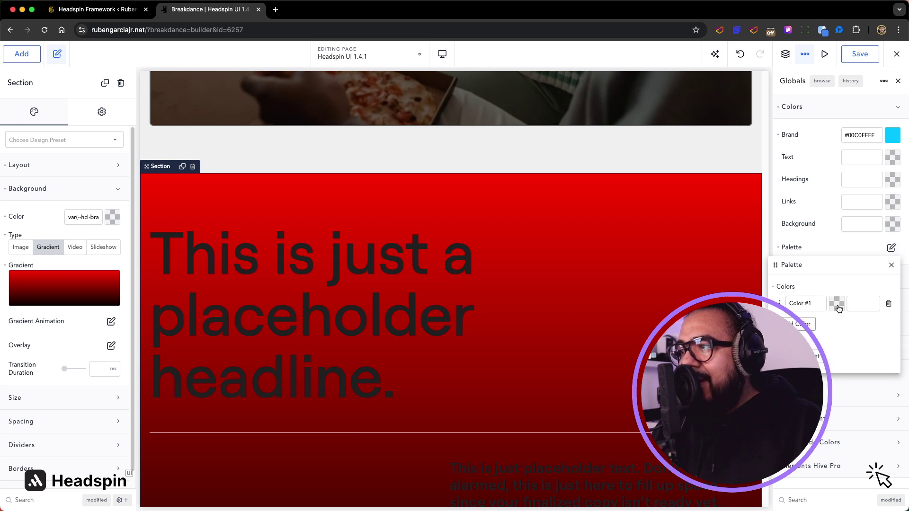
pyautogui.click(807, 325)
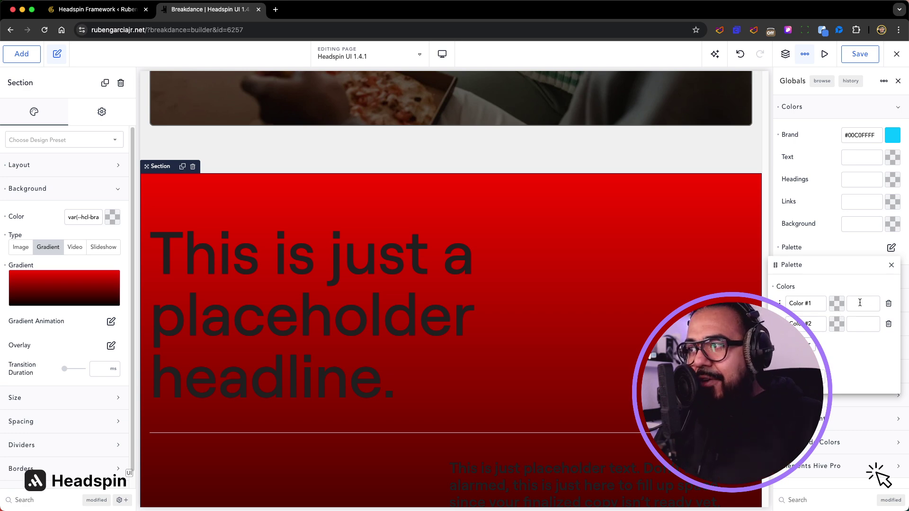
# Step: Set palette Color #1 to a yellow-green of about #B2CB03
pyautogui.click(836, 304)
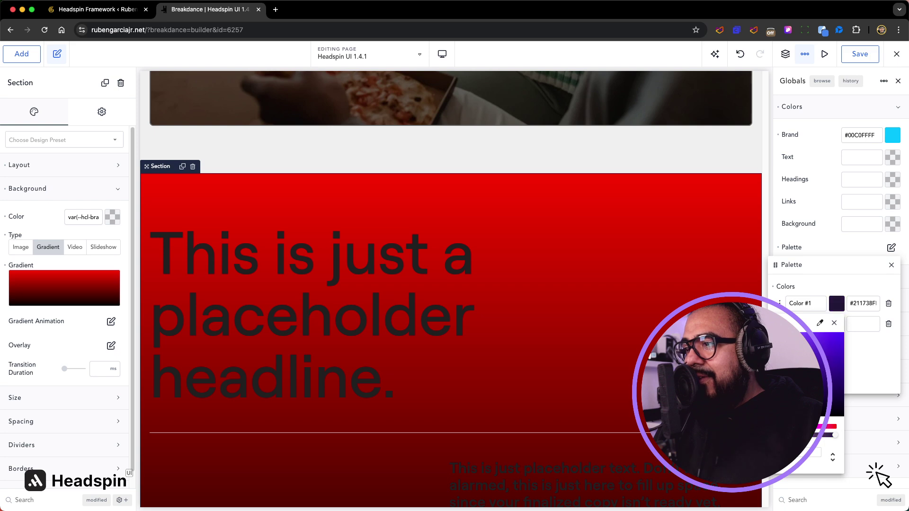
pyautogui.click(757, 427)
pyautogui.moveTo(822, 375); pyautogui.dragTo(843, 352)
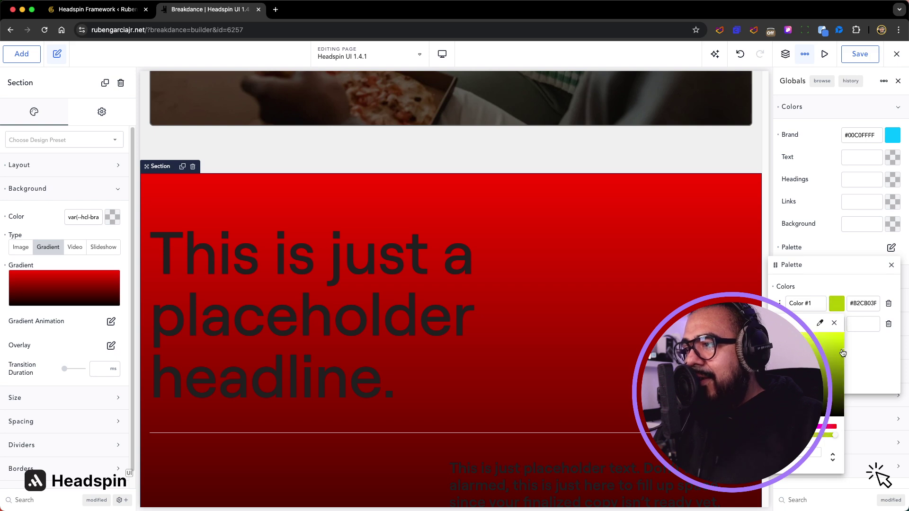
pyautogui.moveTo(821, 274); pyautogui.dragTo(821, 274)
pyautogui.click(822, 278)
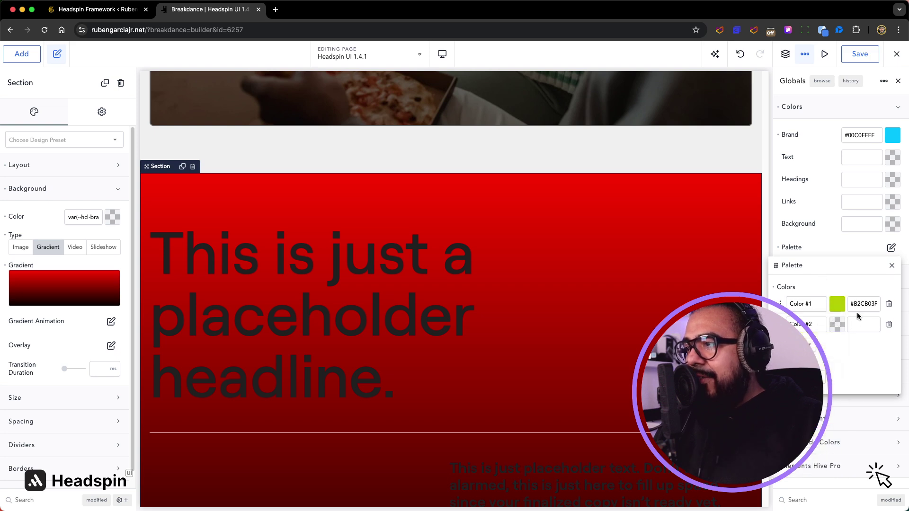
pyautogui.click(836, 333)
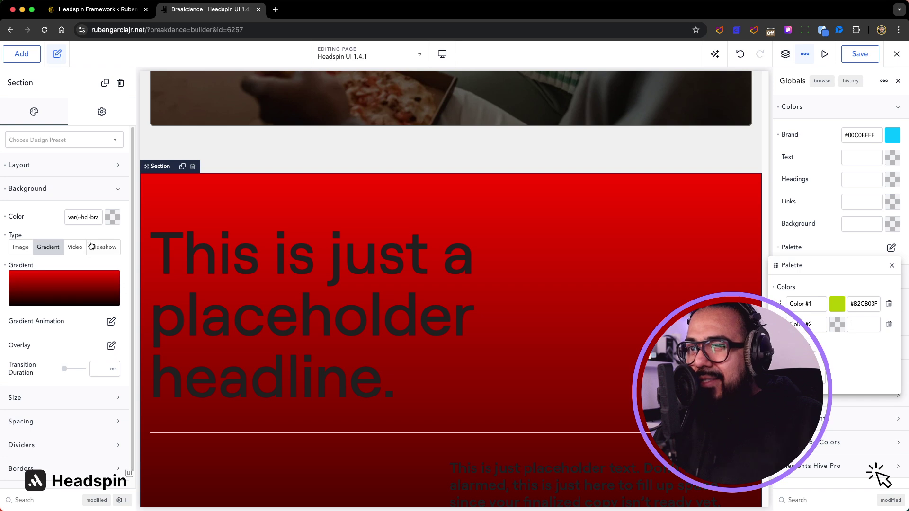
# Step: Clear the section's background gradient, reset the global color changes and collapse the global Colors settings
pyautogui.click(5, 267)
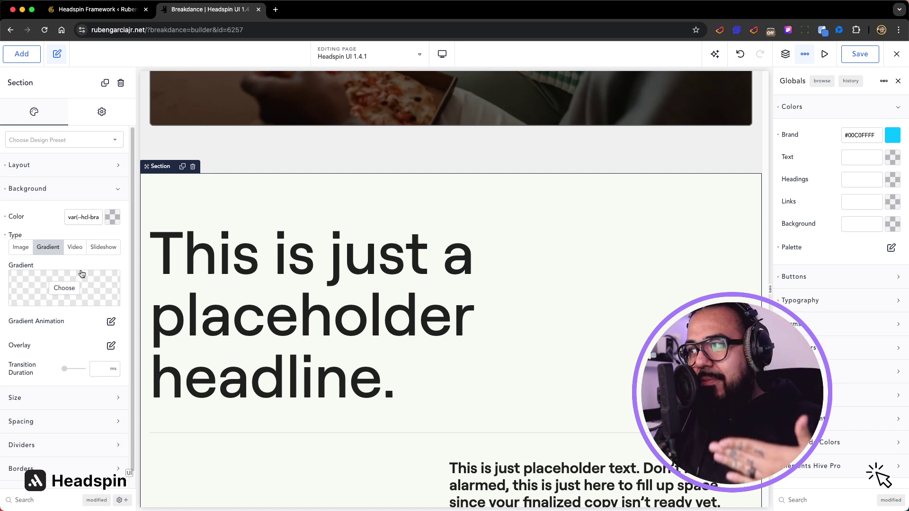
pyautogui.click(778, 134)
pyautogui.click(784, 108)
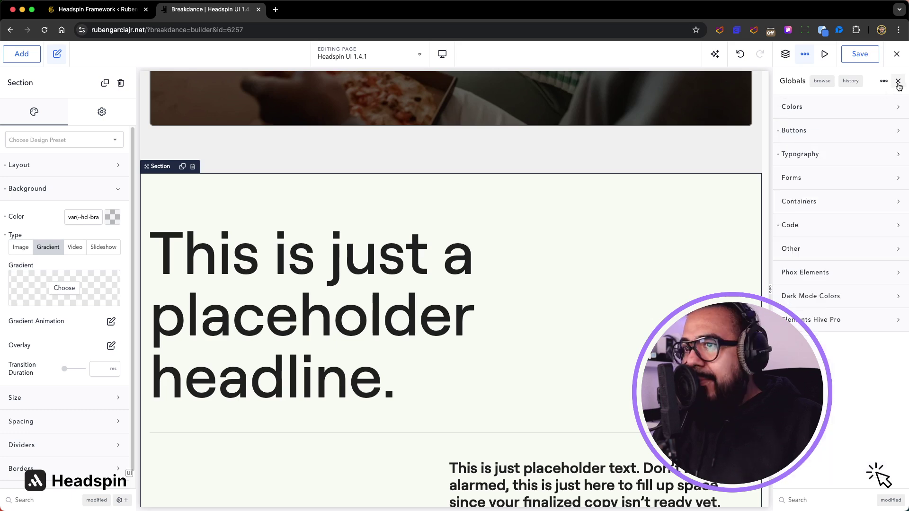
# Step: Return to the Headspin UI Smart Copilot section and review the Color Tokens without SYNC and Smart Popup / Tokens examples
pyautogui.scroll(-20, 637, 190)
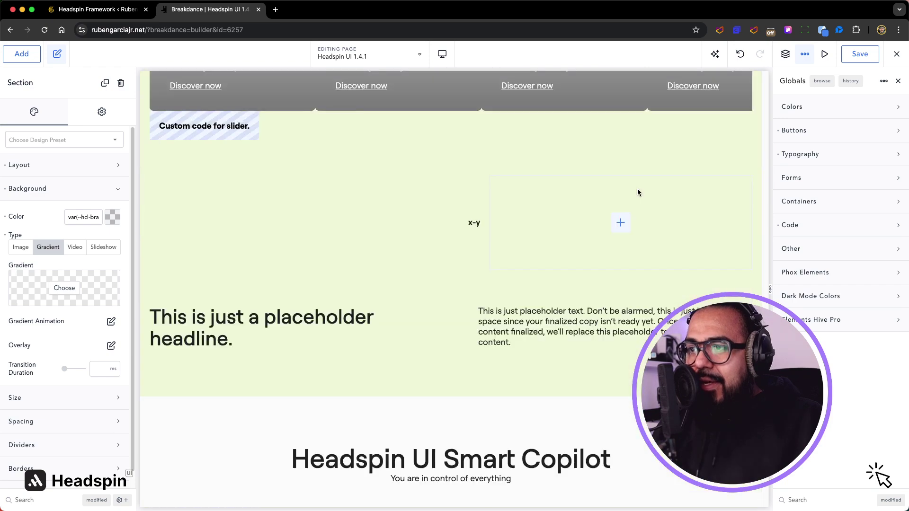
pyautogui.scroll(-15, 638, 189)
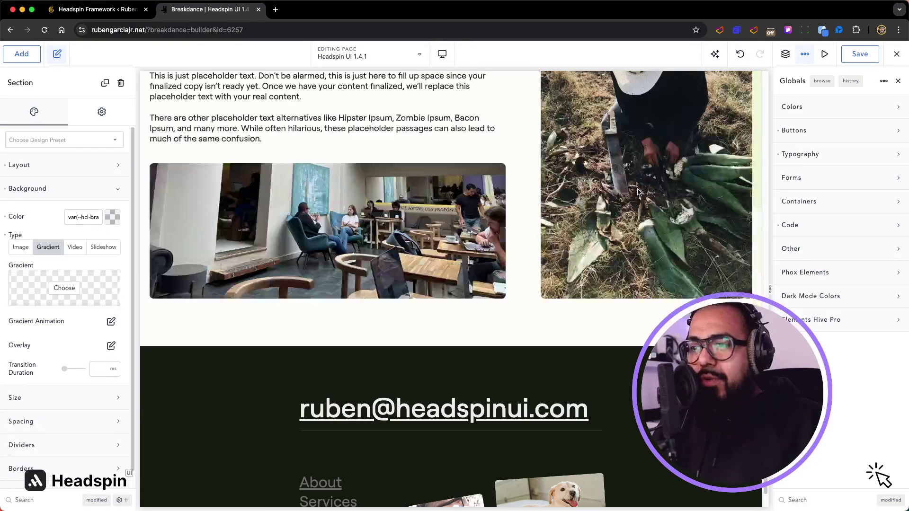
pyautogui.scroll(4, 638, 192)
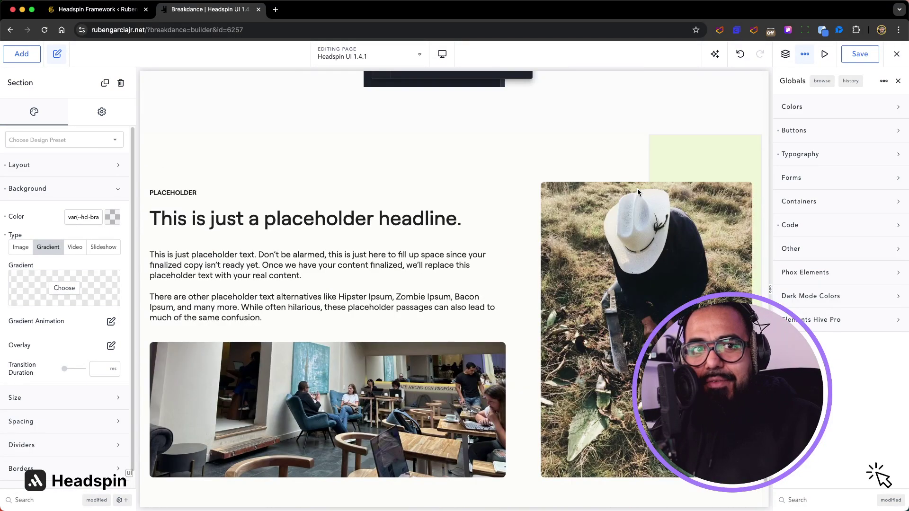
pyautogui.scroll(7, 638, 189)
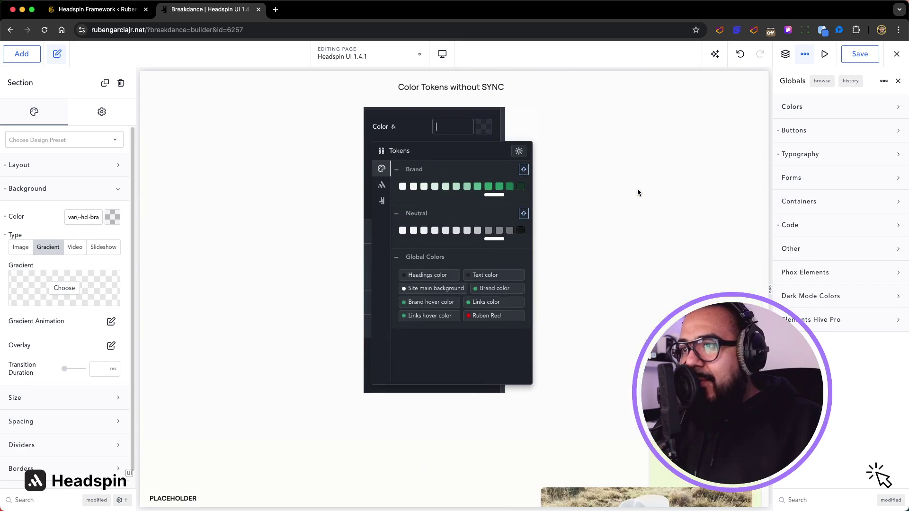
pyautogui.scroll(8, 637, 192)
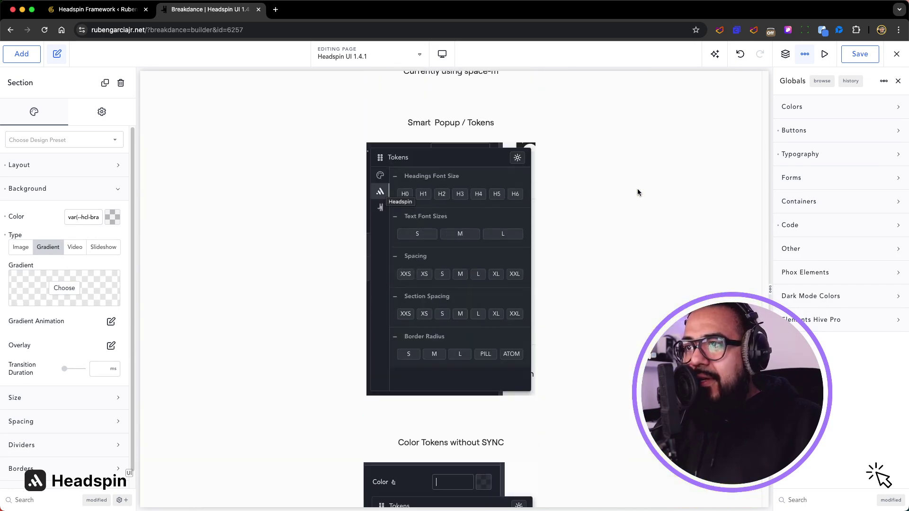
pyautogui.scroll(2, 638, 192)
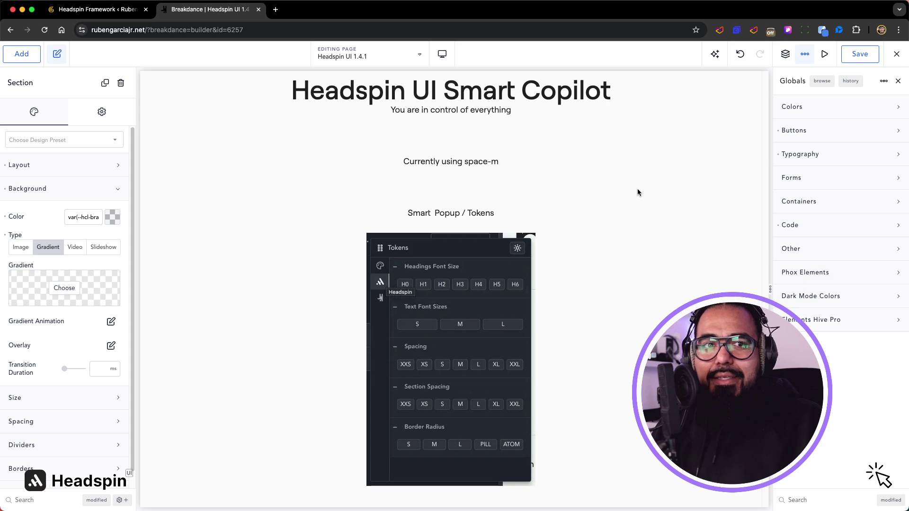